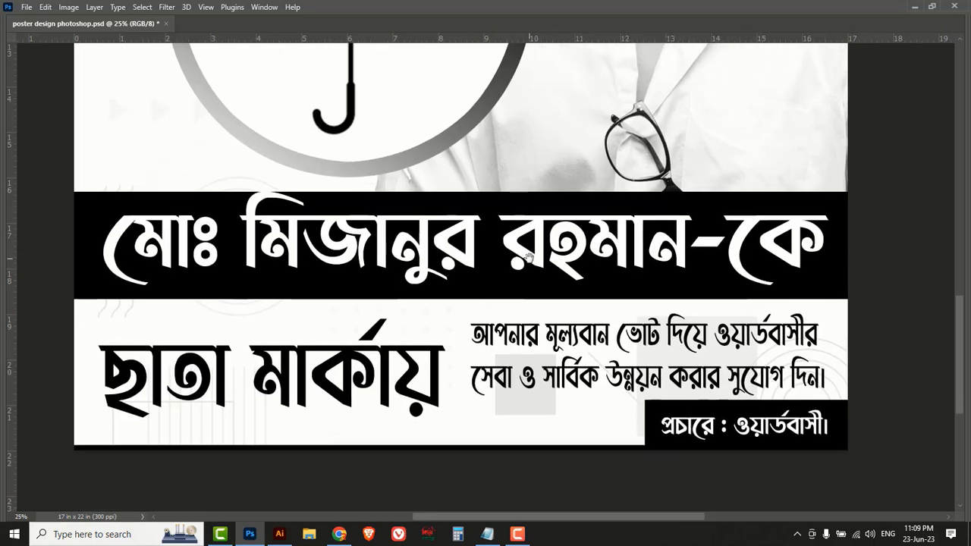
Scroll up to view the finished poster's top banner, then close the poster document.
scroll(521, 377, up, 2)
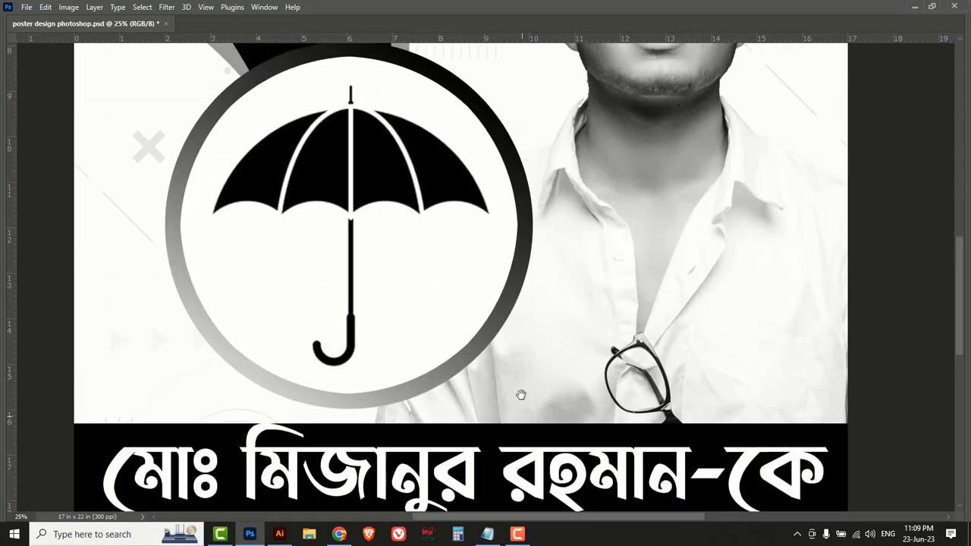
scroll(509, 357, up, 4)
scroll(493, 205, up, 3)
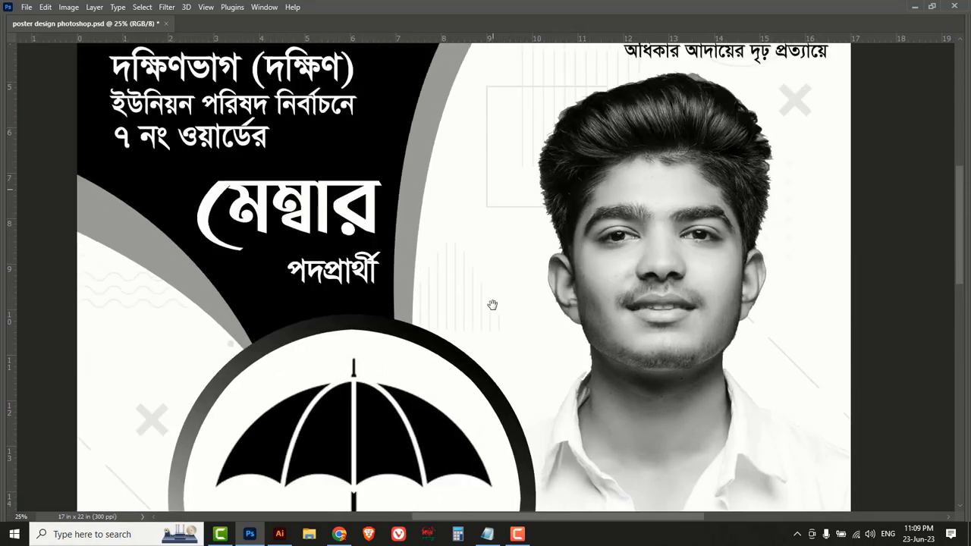
drag(487, 170, 493, 254)
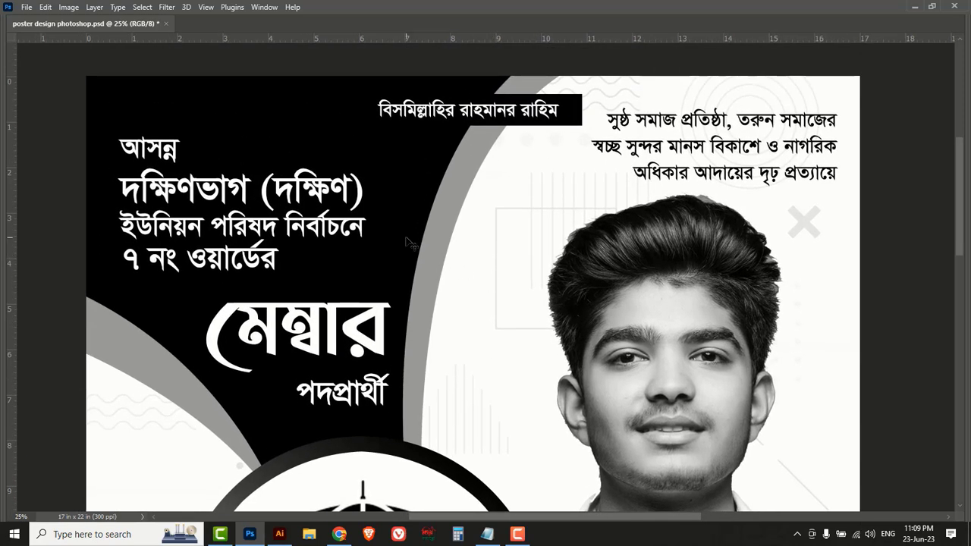
click(165, 24)
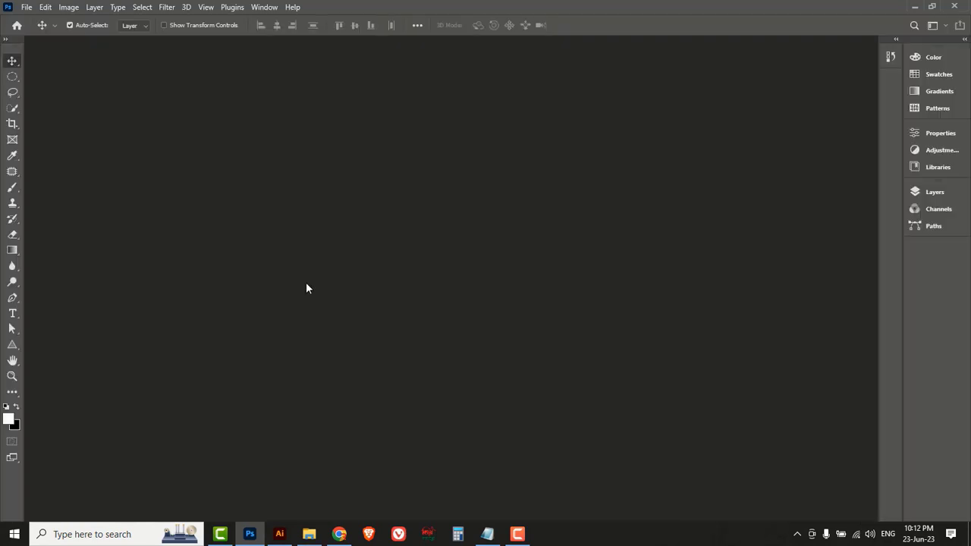
Start a new document from the Print Legal page-size preset.
click(27, 6)
click(35, 20)
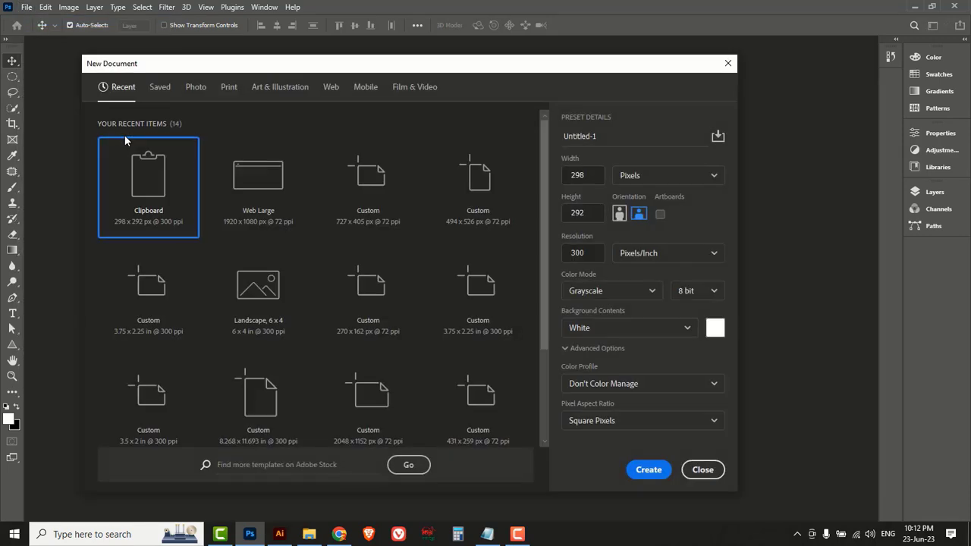
click(229, 88)
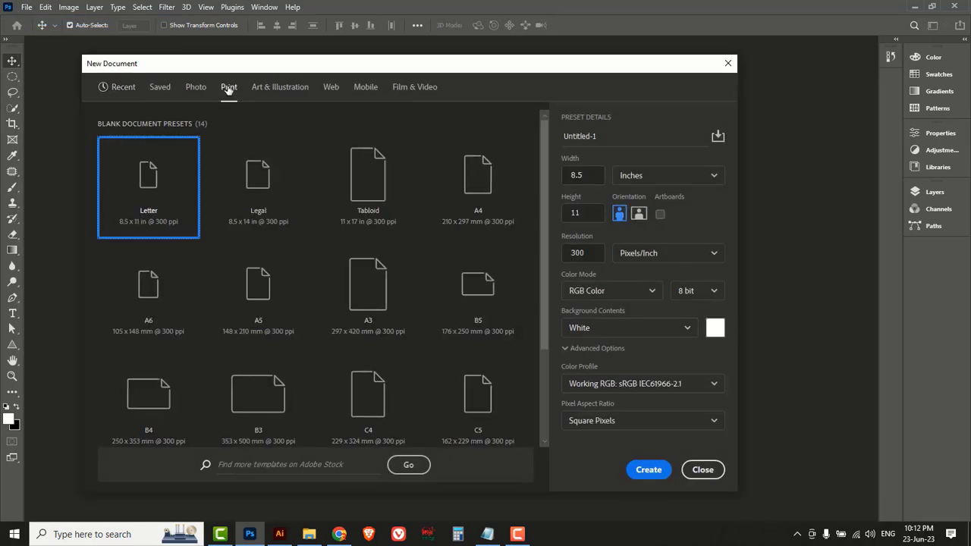
click(267, 189)
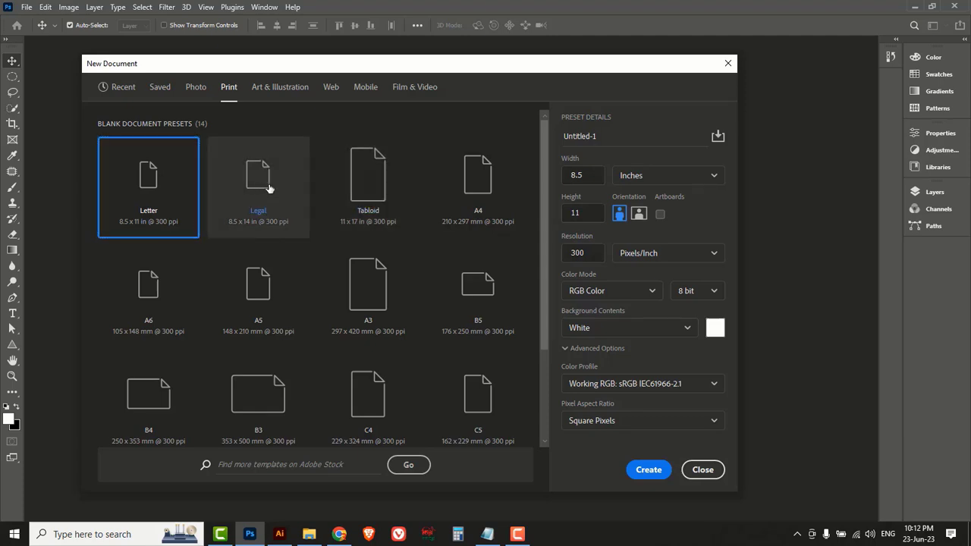
Set it to 17 × 22 inches at 300 ppi in CMYK colour and create it.
click(597, 177)
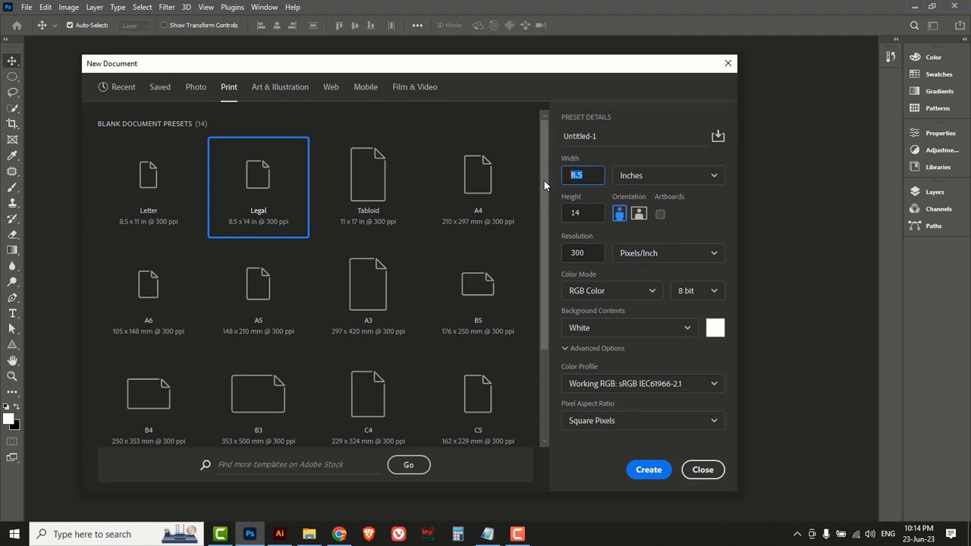
text(17)
click(585, 213)
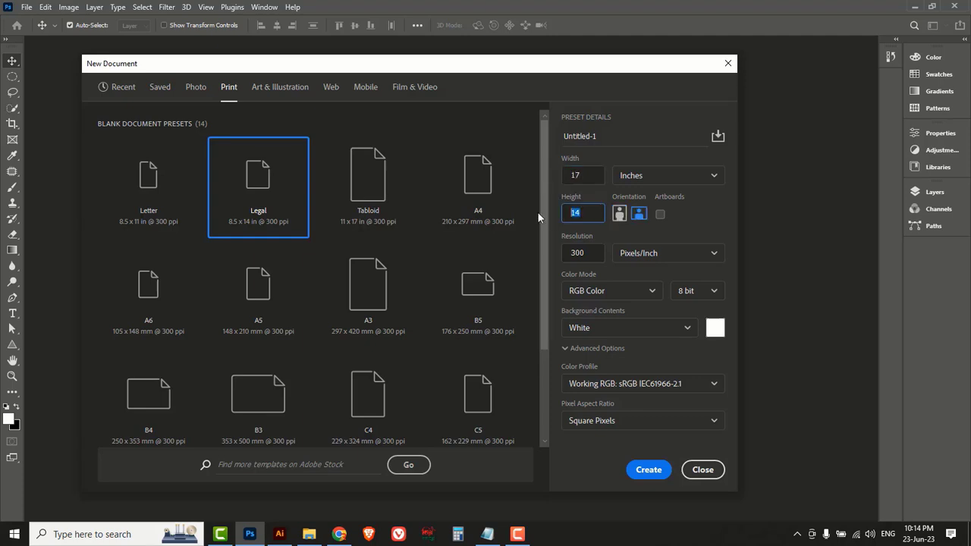
text(22)
click(585, 176)
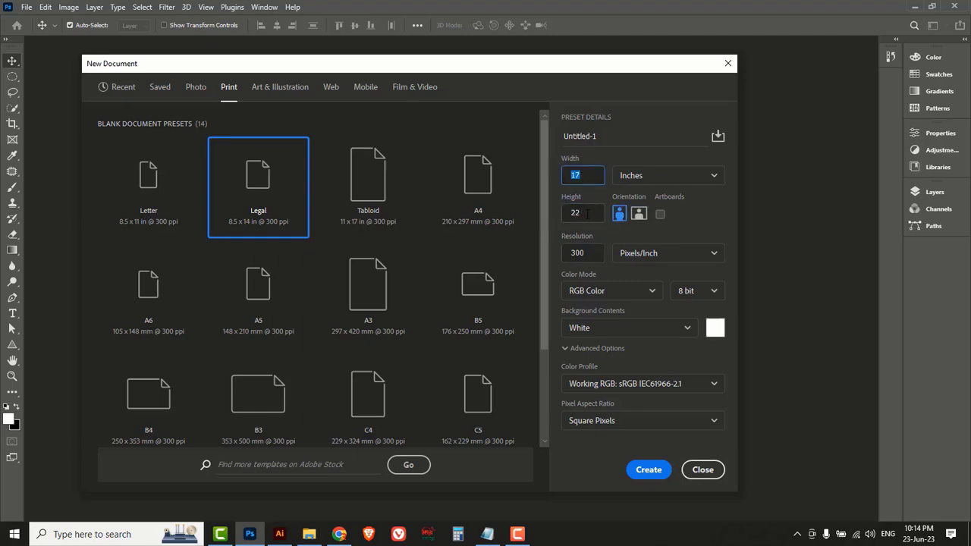
click(587, 214)
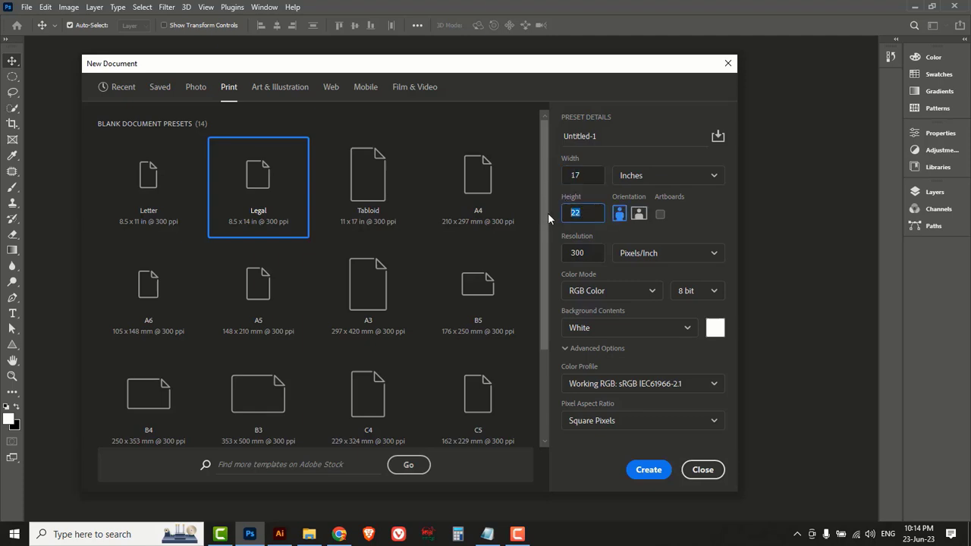
click(584, 253)
click(654, 294)
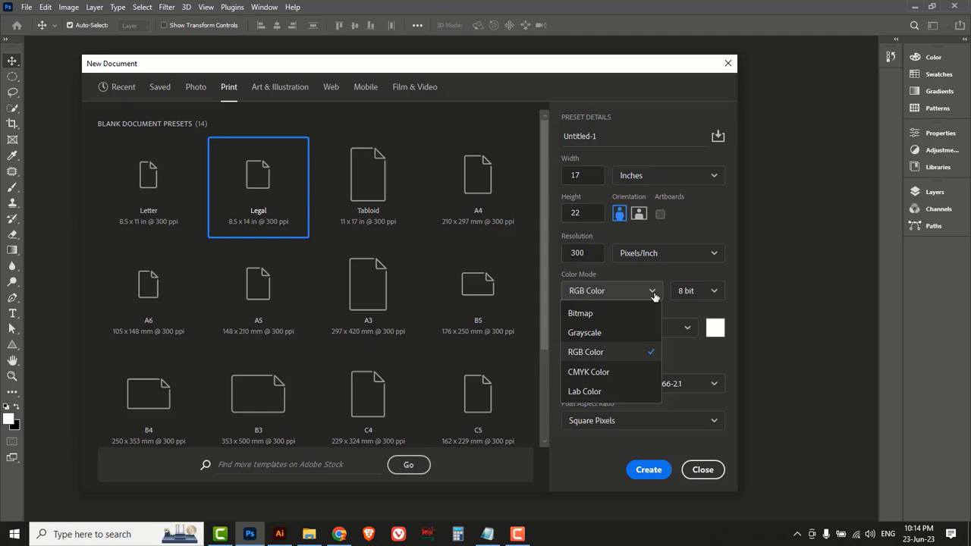
click(607, 373)
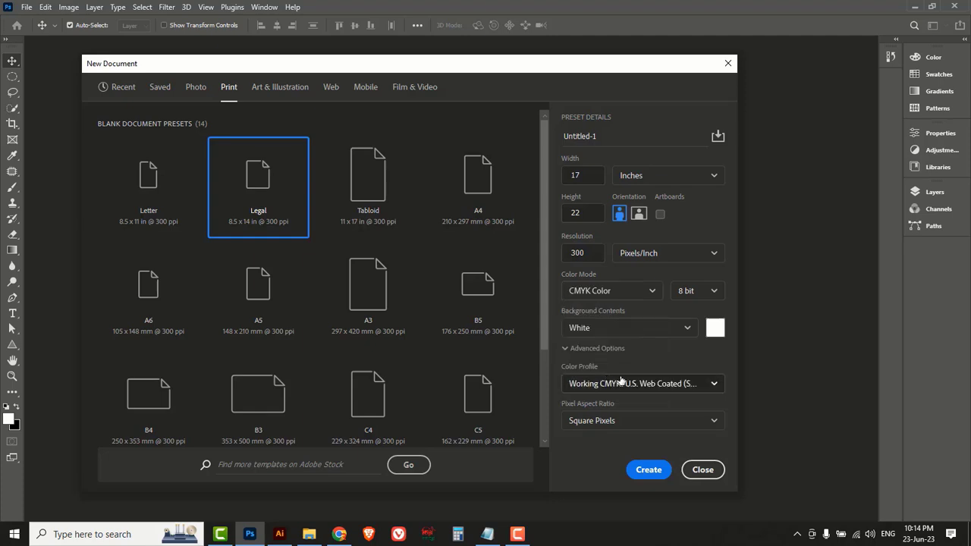
click(649, 471)
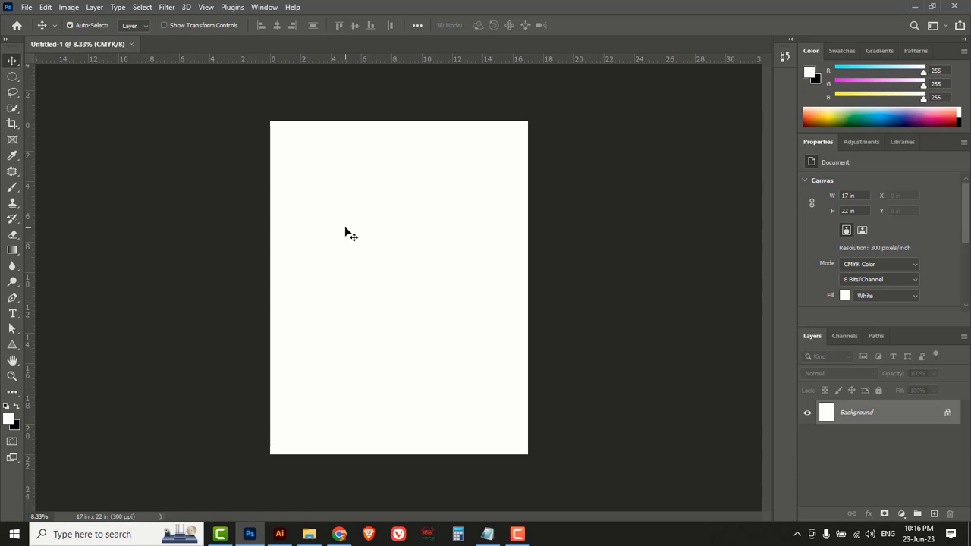
Draw a closed curved pen path over the page's top-left corner and turn it into a selection.
click(12, 297)
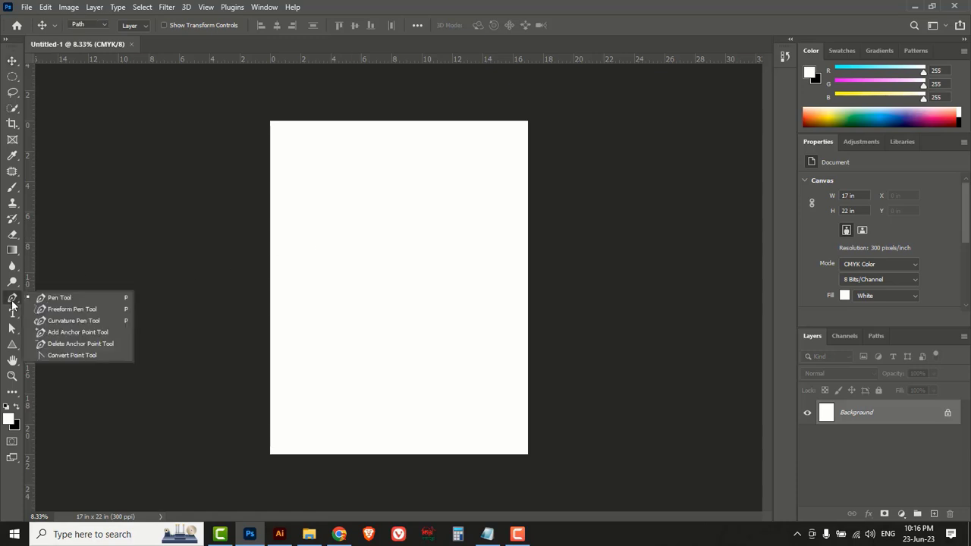
click(59, 299)
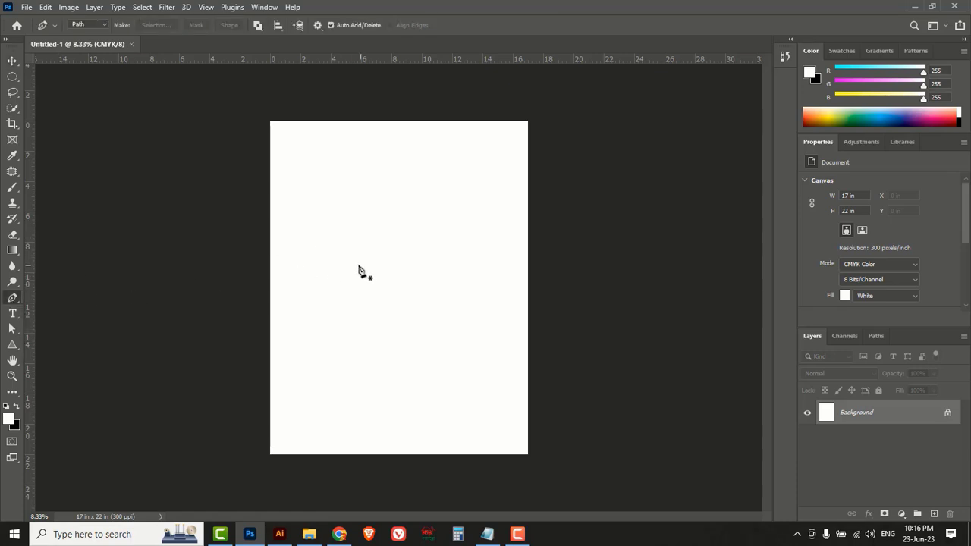
click(241, 184)
drag(338, 273, 366, 350)
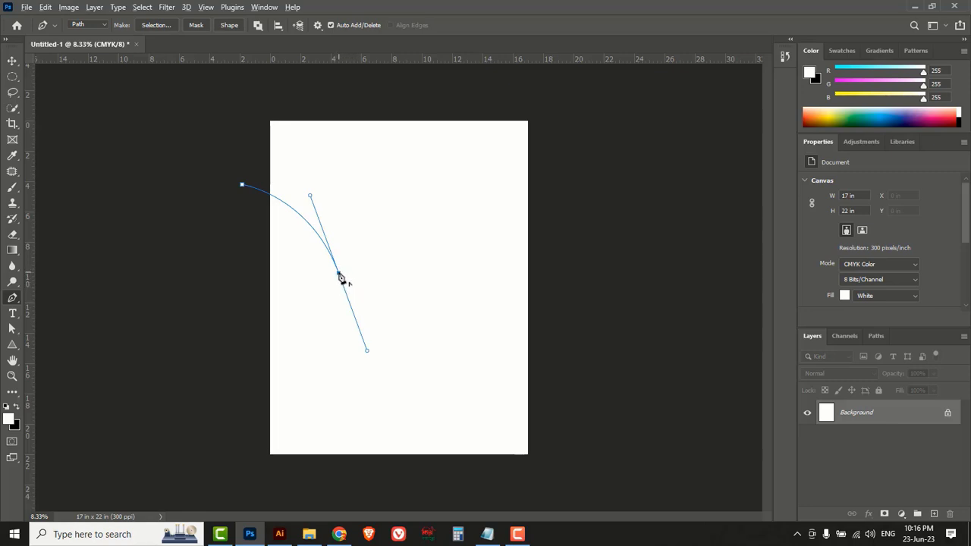
click(338, 273)
click(382, 292)
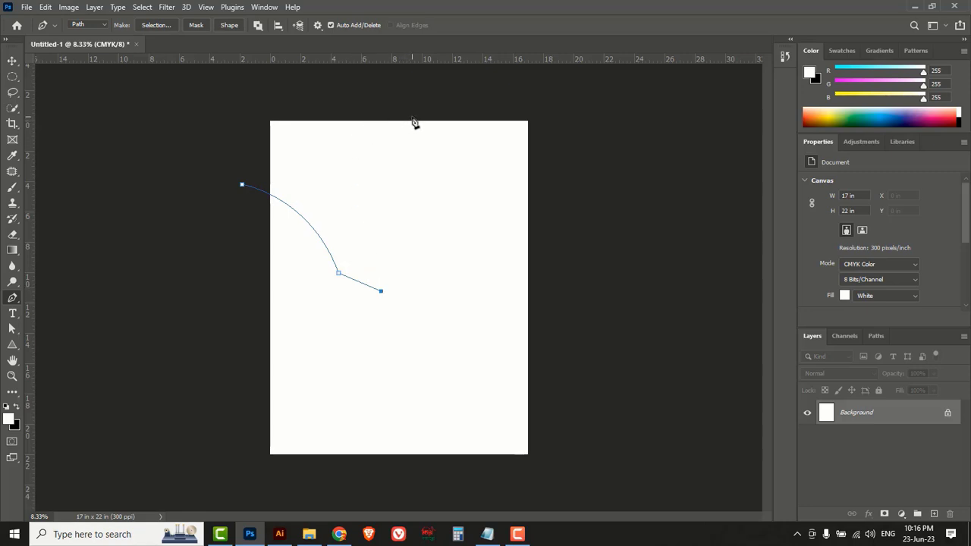
drag(415, 118, 476, 66)
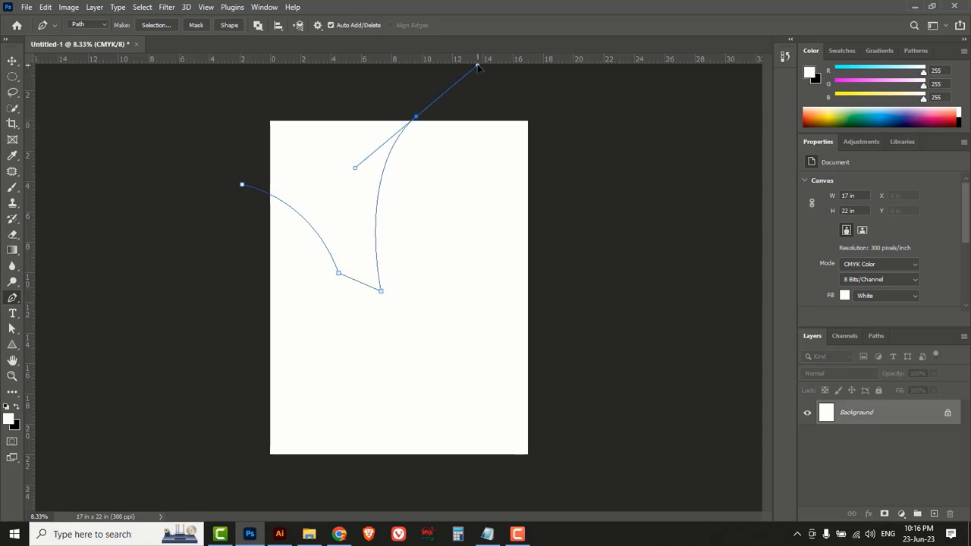
click(416, 118)
click(326, 103)
click(235, 97)
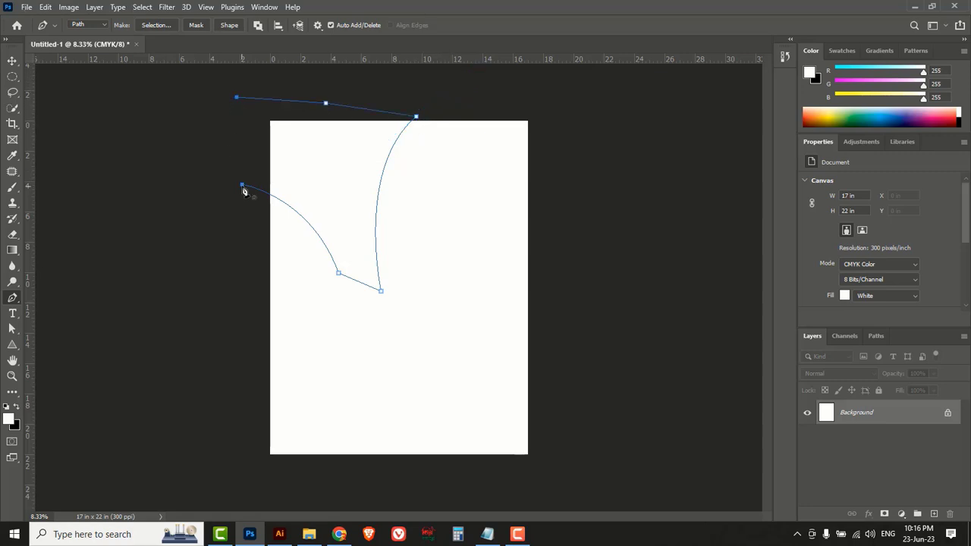
click(243, 189)
key(ctrl+Return)
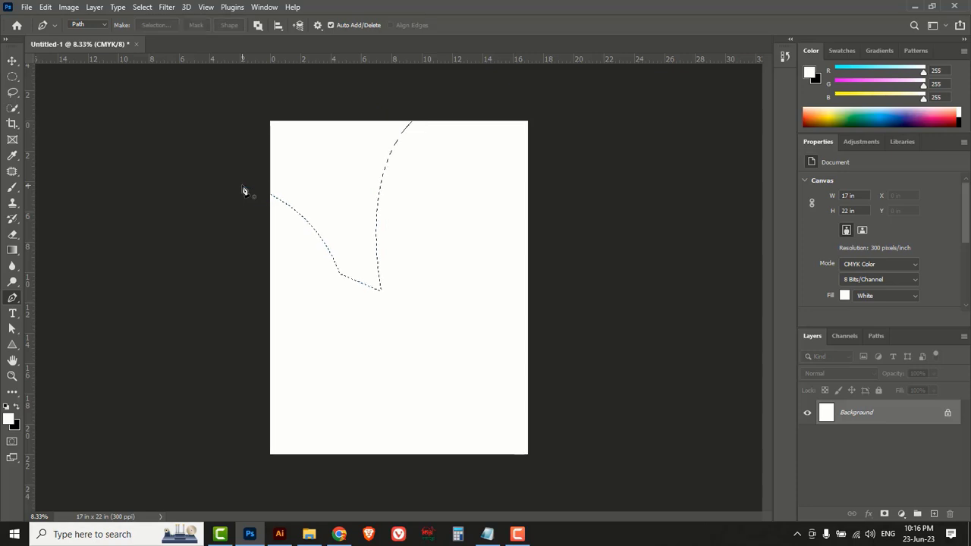
Float the Layers panel, add a new layer, and fill the selection with black.
drag(921, 332, 706, 143)
drag(660, 336, 666, 457)
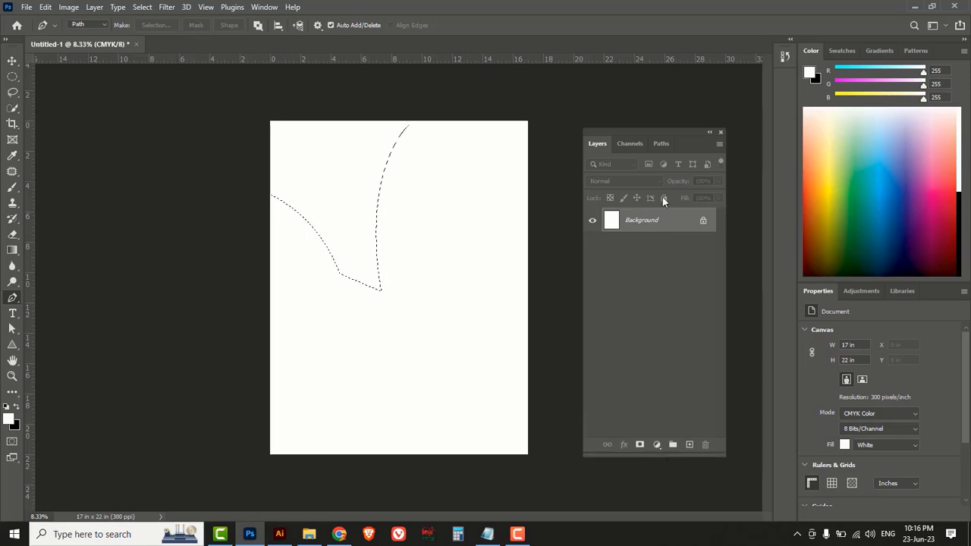
drag(629, 130, 650, 135)
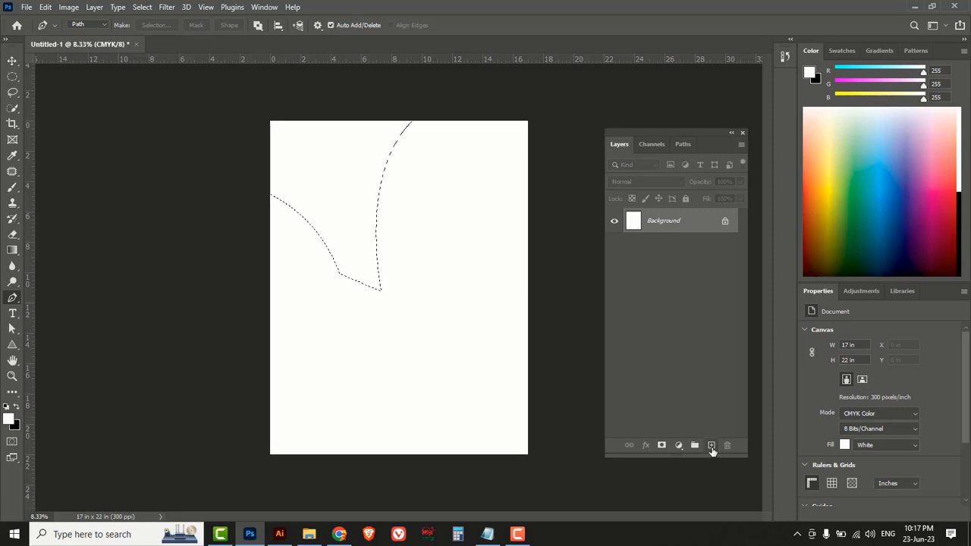
click(711, 446)
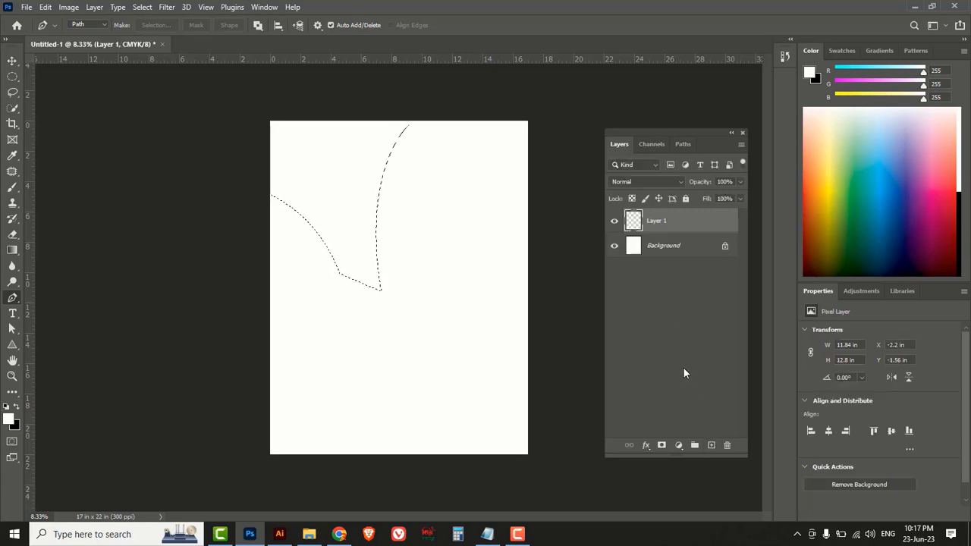
click(18, 410)
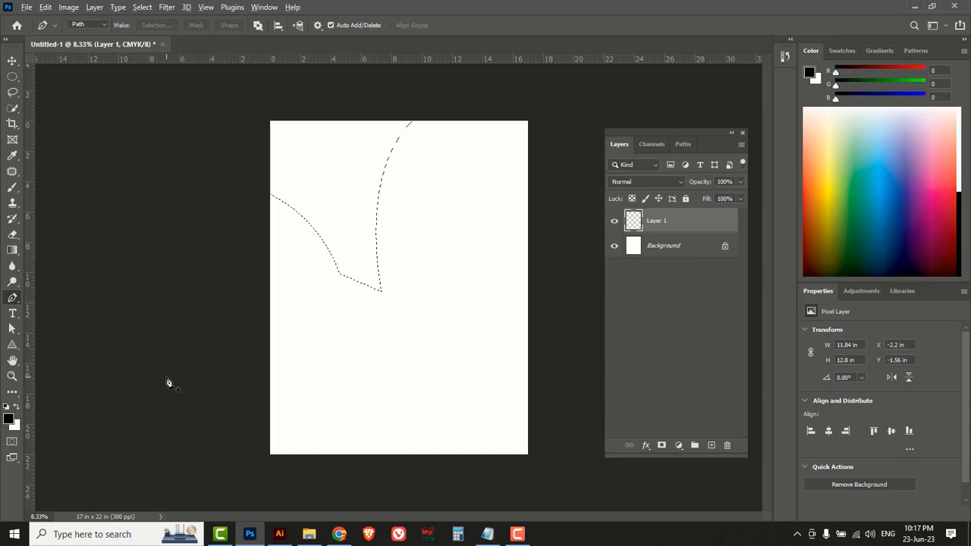
key(alt+BackSpace)
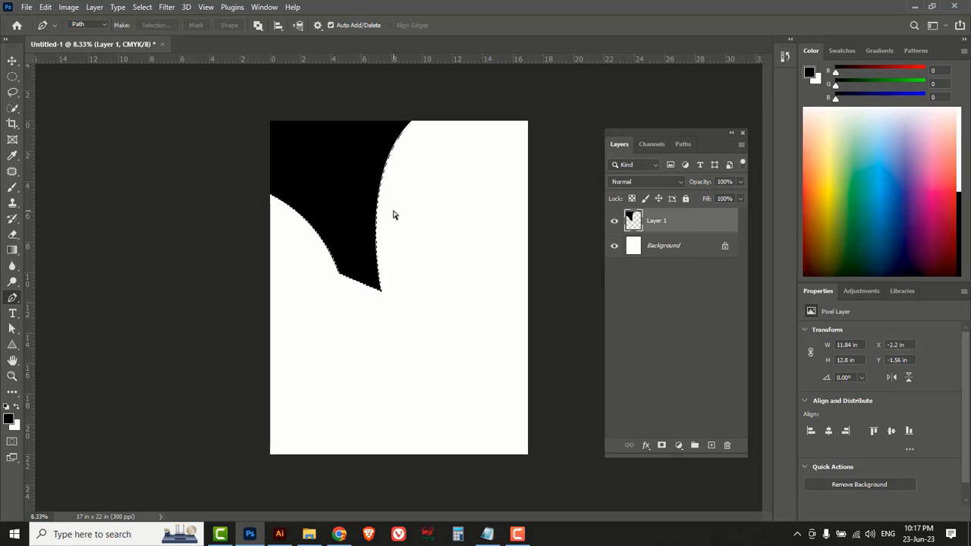
key(ctrl+d)
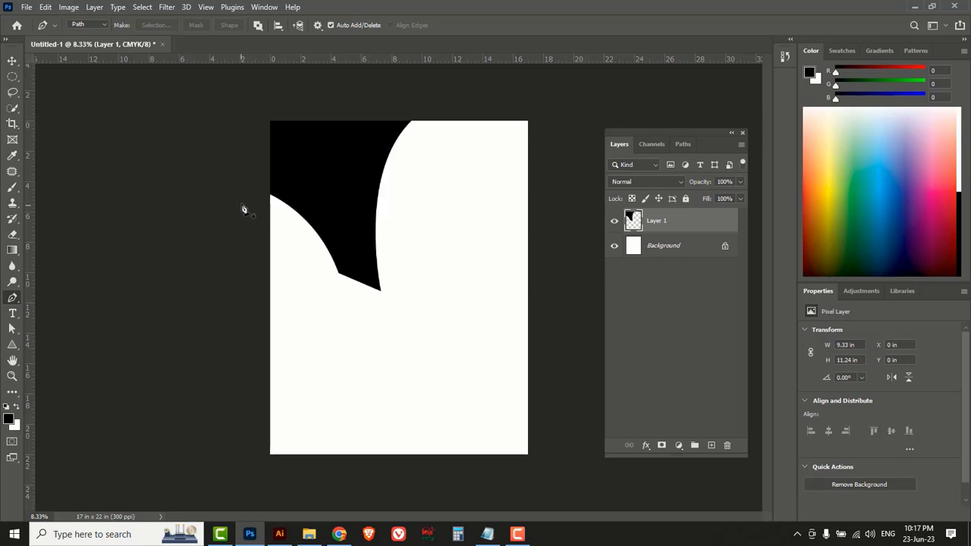
drag(338, 272, 364, 322)
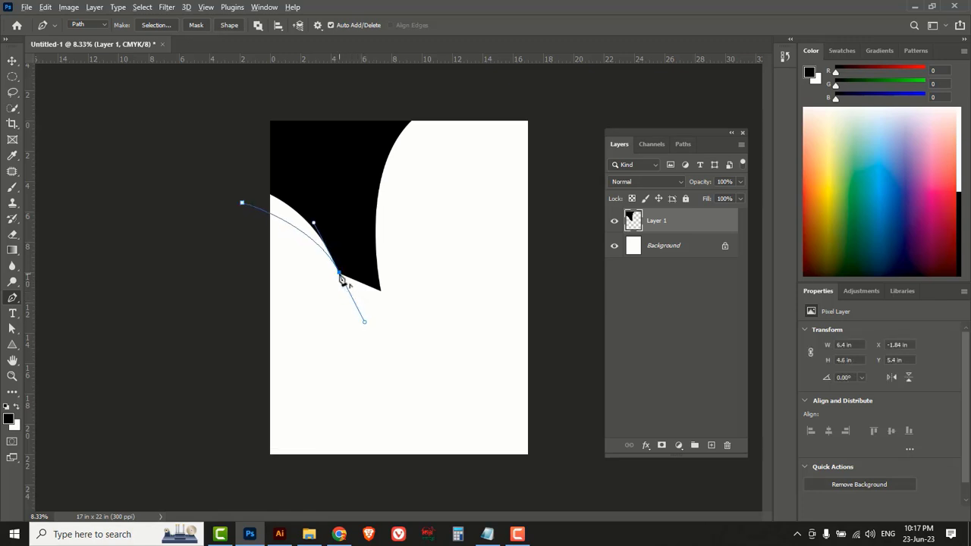
Draw a slightly larger curved path around the black shape and convert it to a selection.
click(340, 276)
click(383, 292)
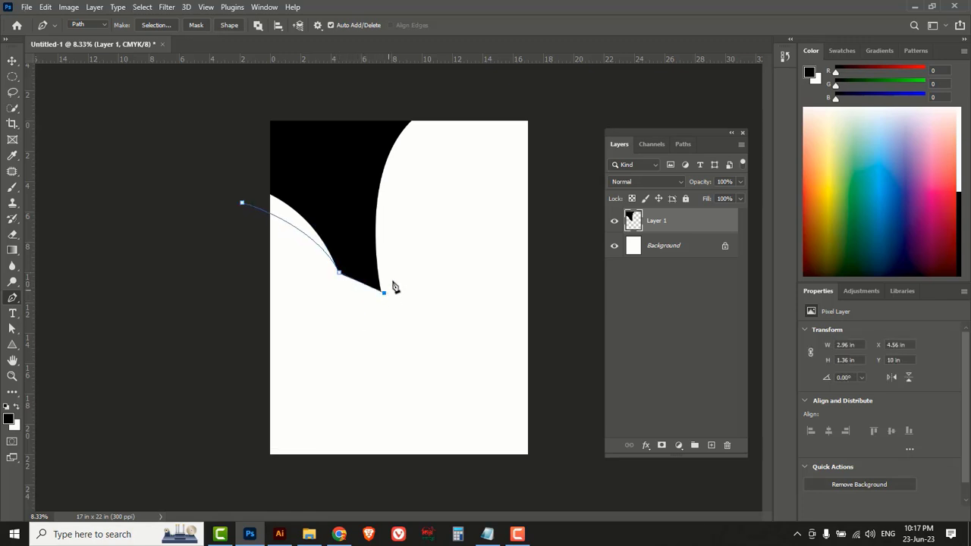
drag(431, 119, 498, 80)
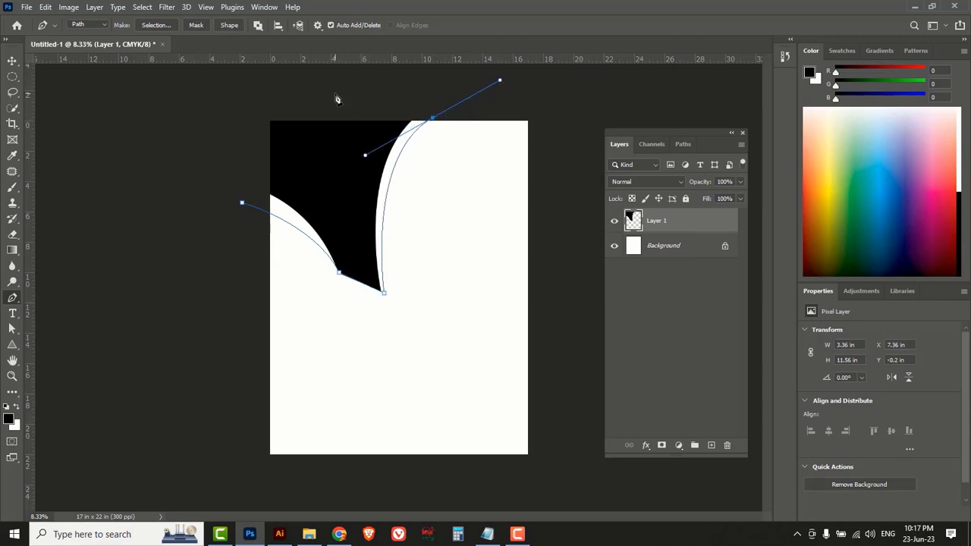
drag(334, 93, 228, 89)
click(243, 205)
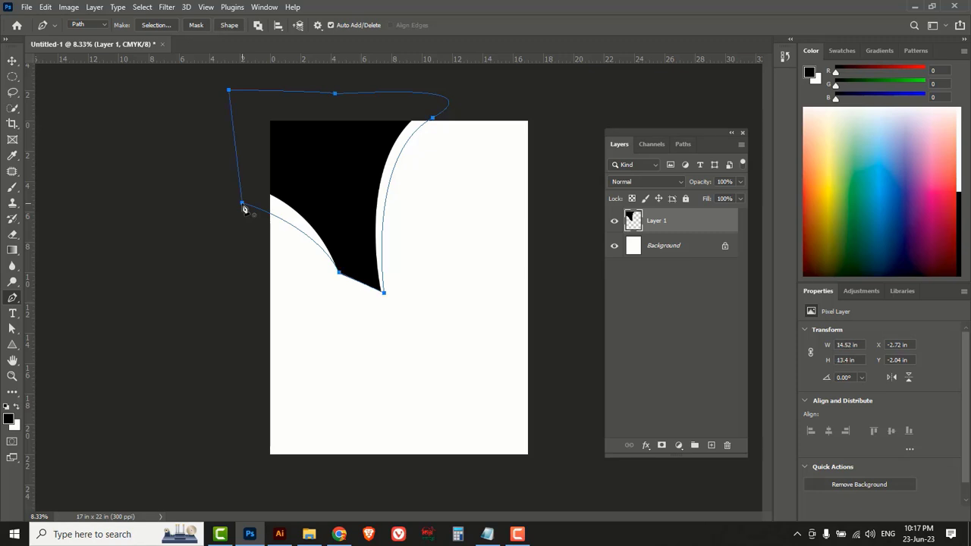
key(ctrl+Return)
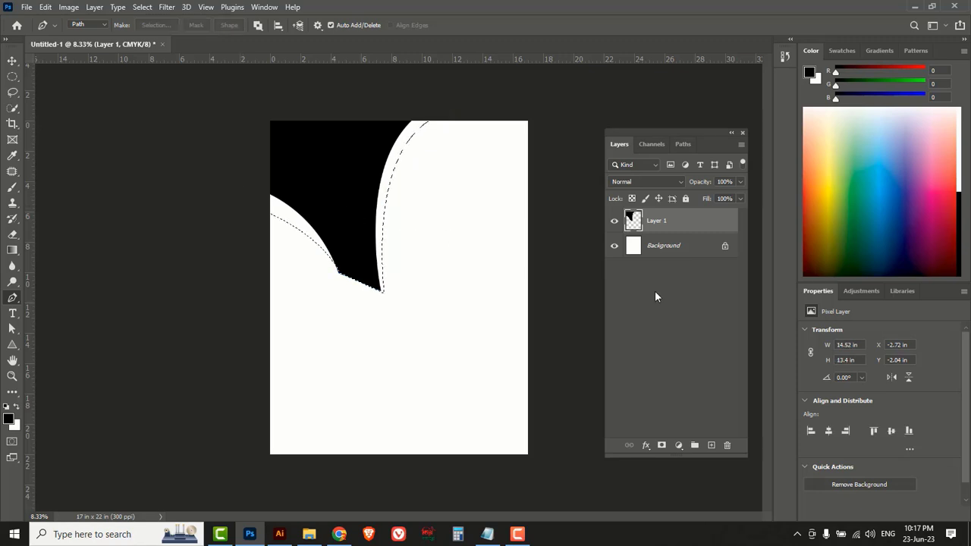
Fill it with grey #9a9a9a on a new Layer 2 and move that layer below Layer 1.
click(711, 445)
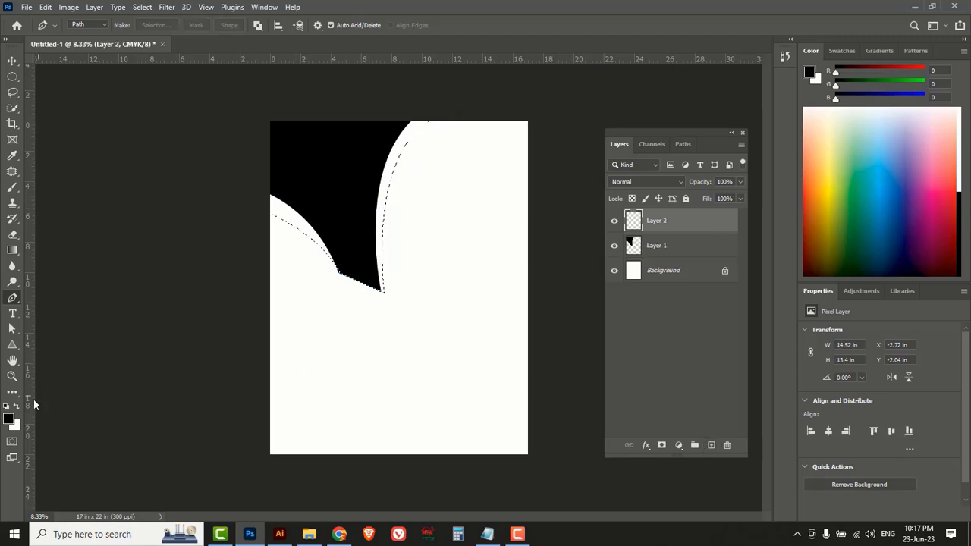
click(9, 418)
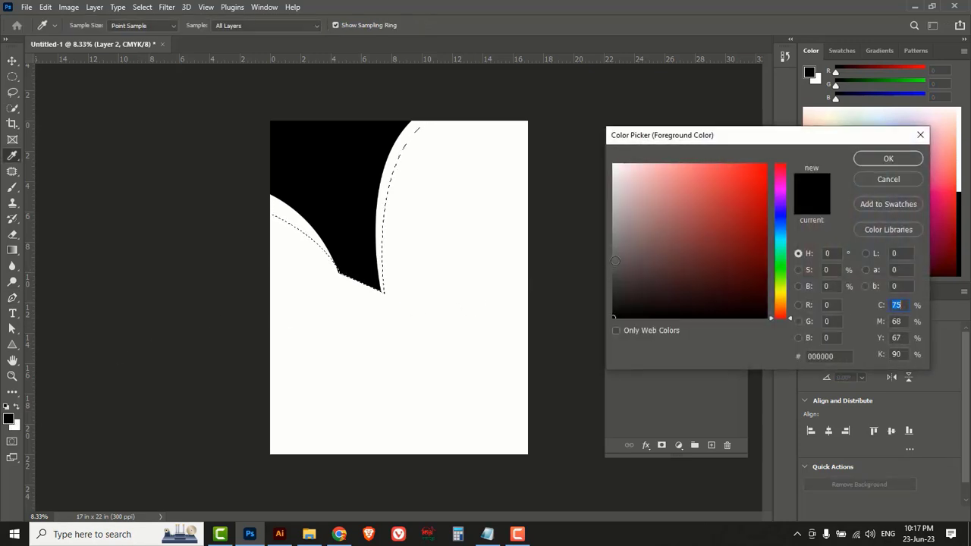
drag(613, 261, 612, 228)
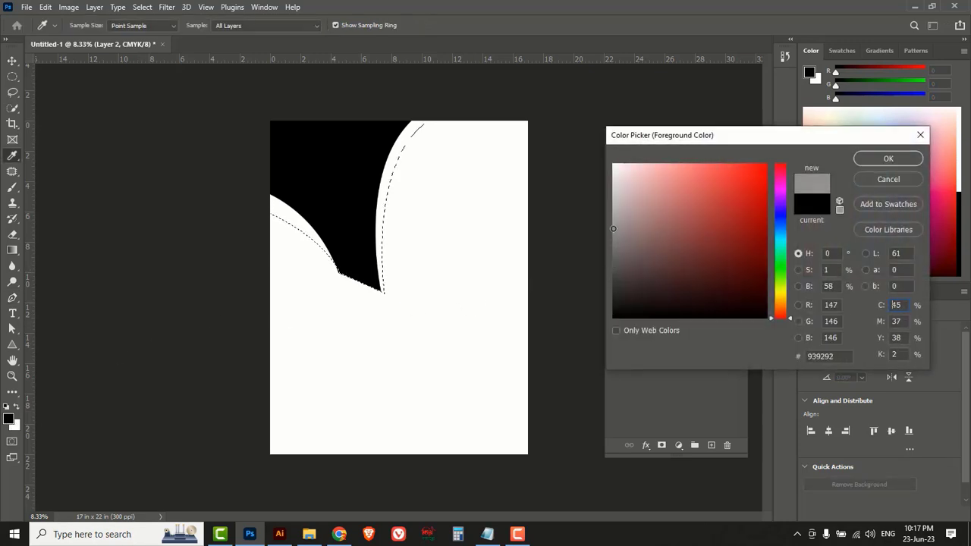
click(872, 160)
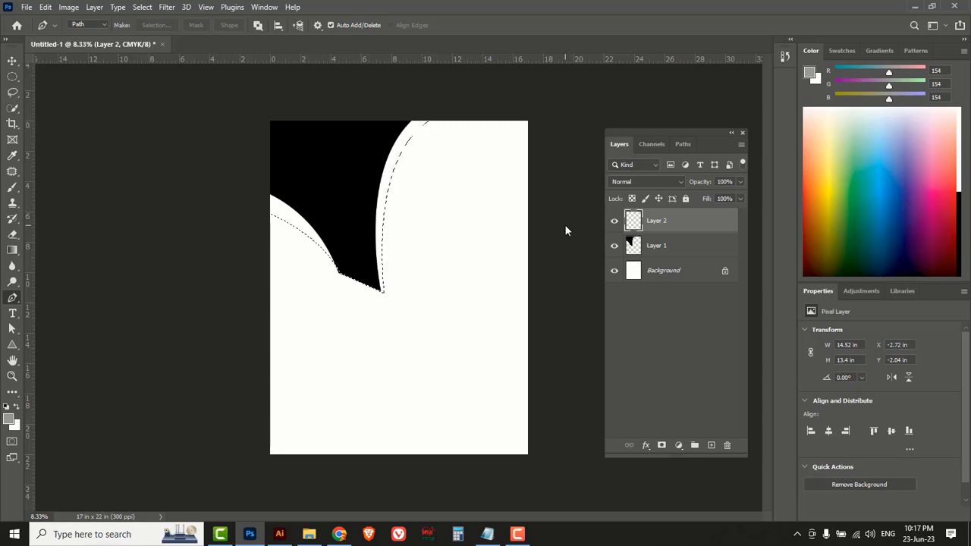
key(alt+BackSpace)
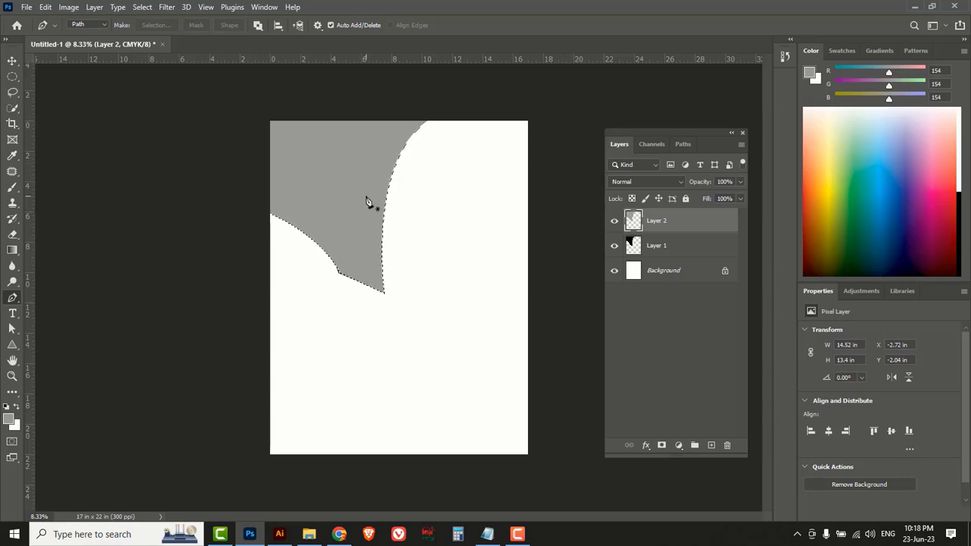
key(ctrl+d)
drag(685, 227, 680, 259)
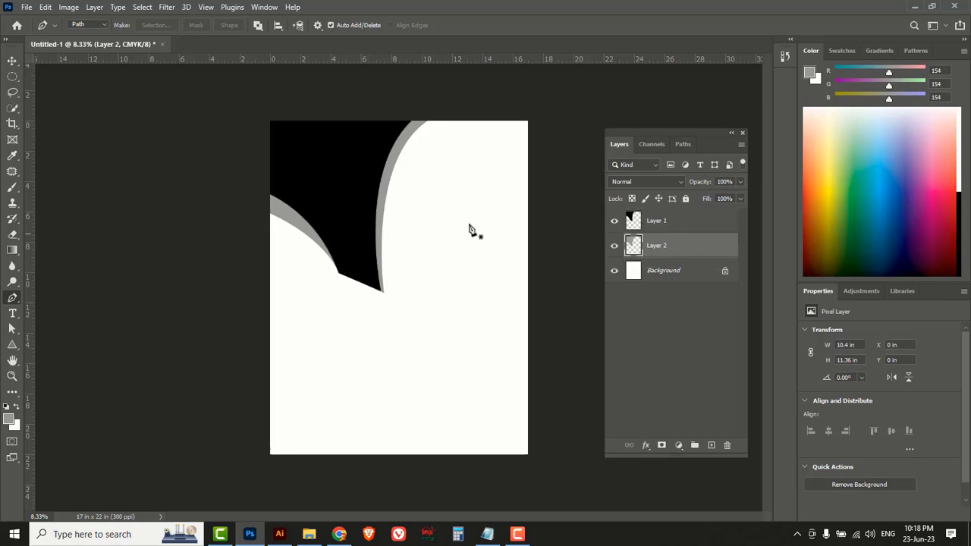
Select a circle below the black shape's tip and add a new empty layer for it.
click(12, 76)
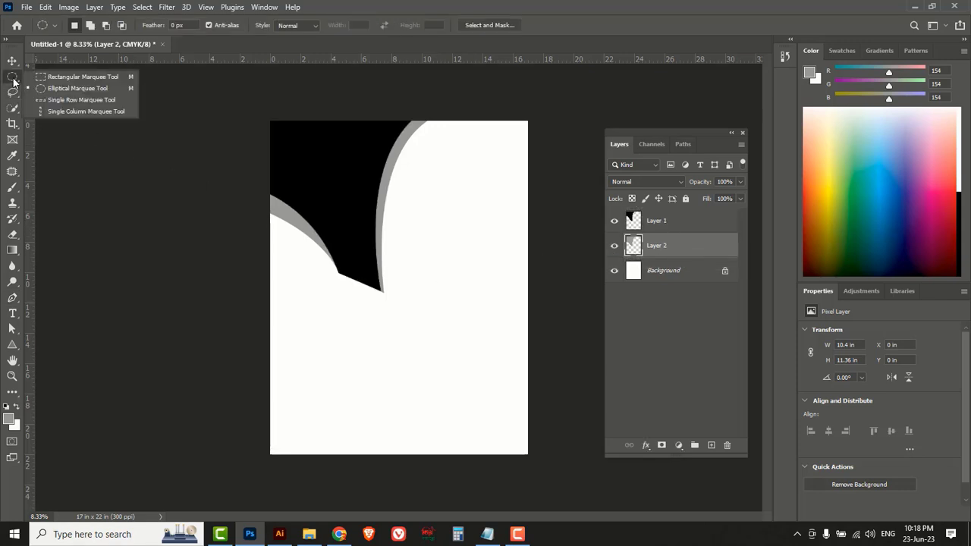
click(60, 94)
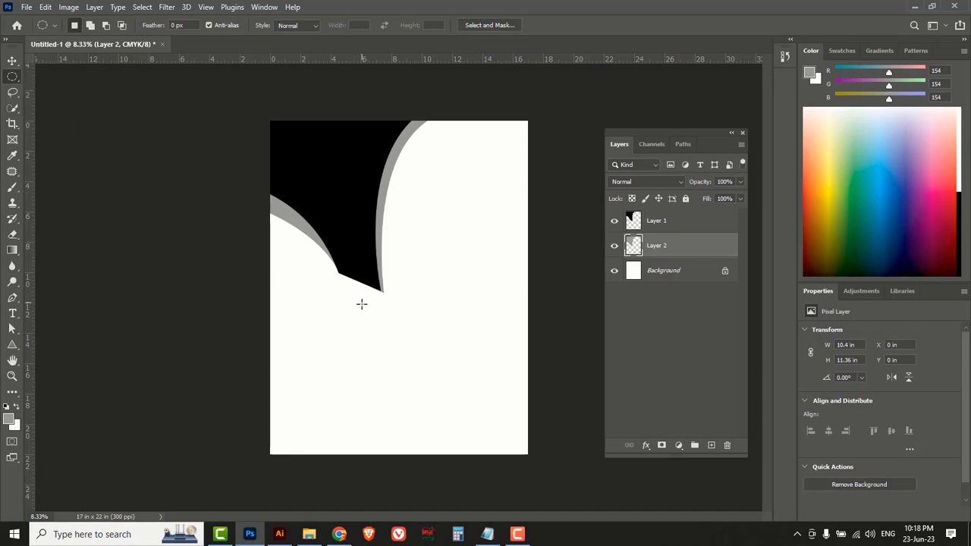
drag(361, 304, 423, 375)
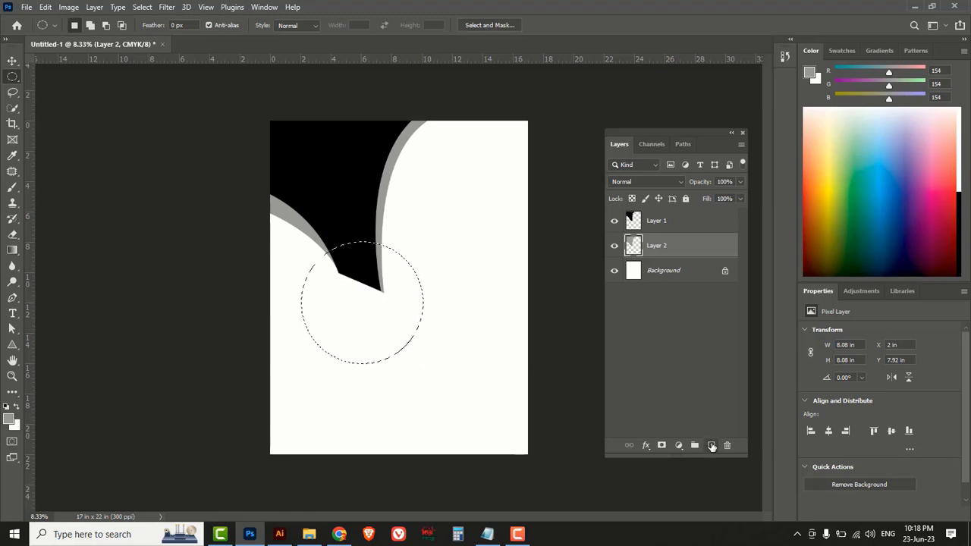
click(710, 445)
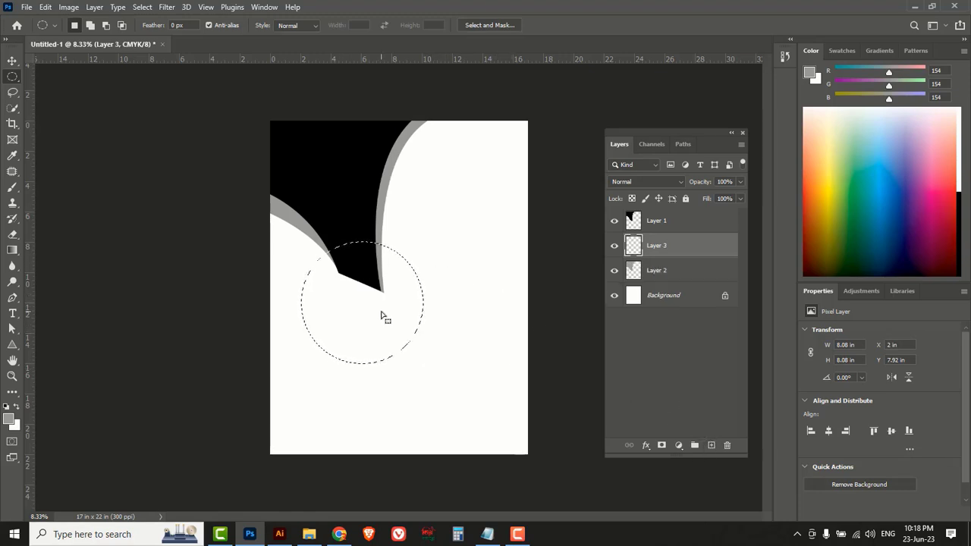
Choose the Basics black-to-white preset for the Gradient tool.
click(12, 252)
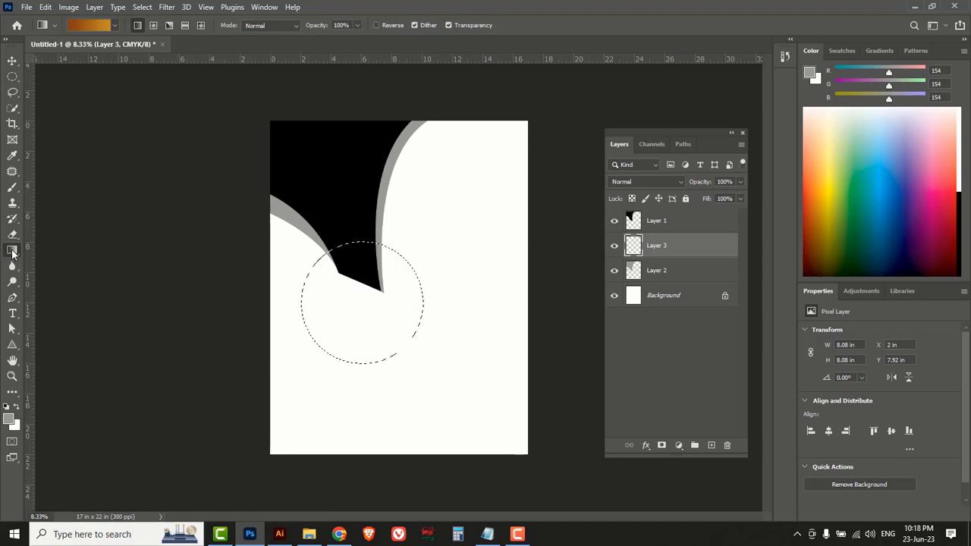
click(114, 26)
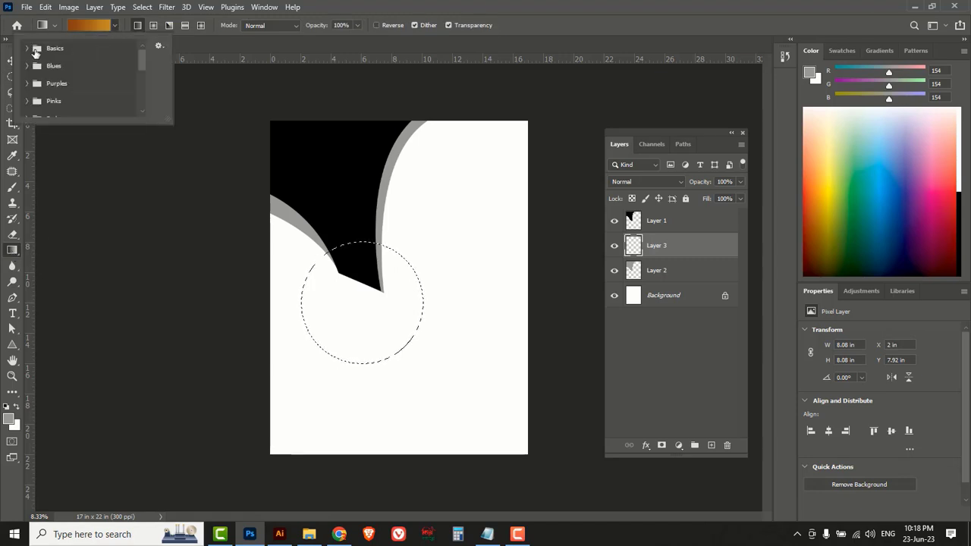
click(28, 49)
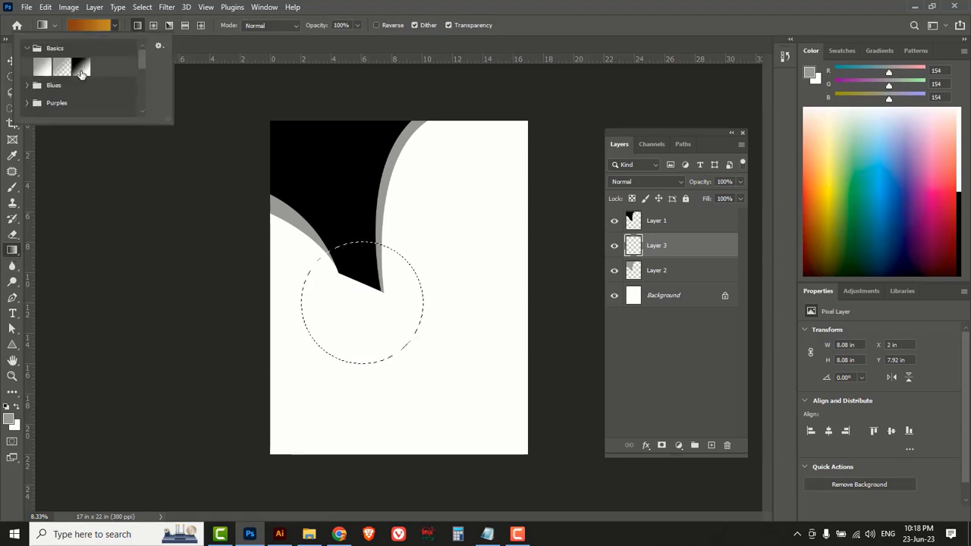
click(82, 71)
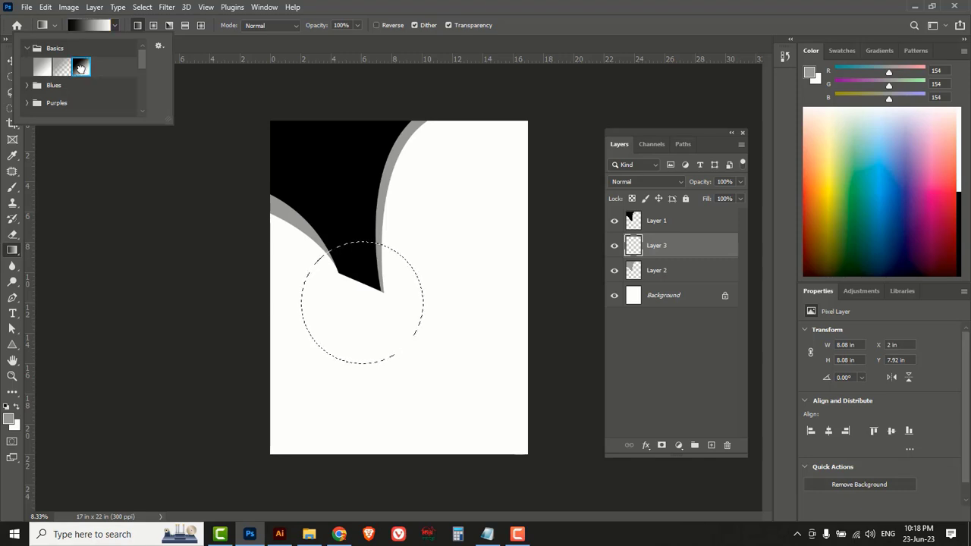
click(539, 27)
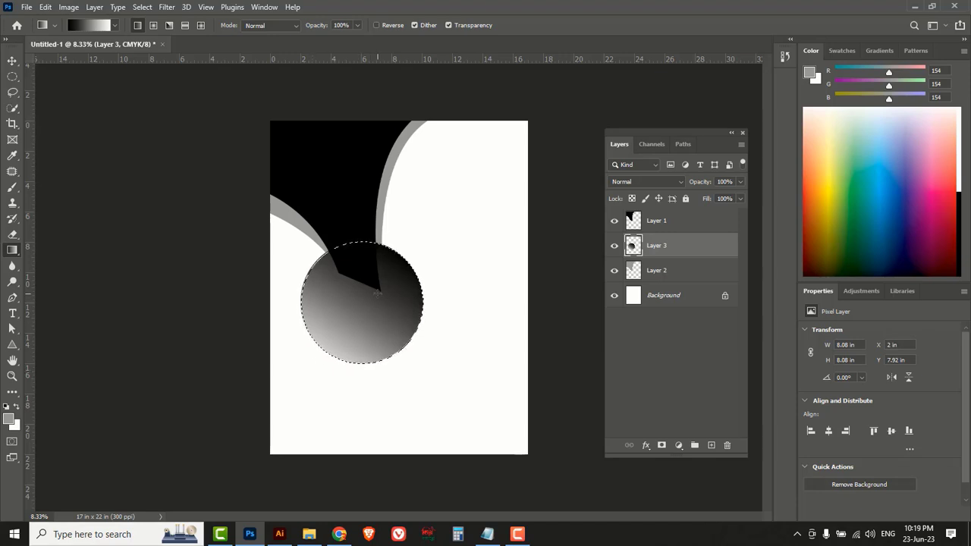
Add a new empty layer and contract the circular selection by 100 pixels.
click(711, 445)
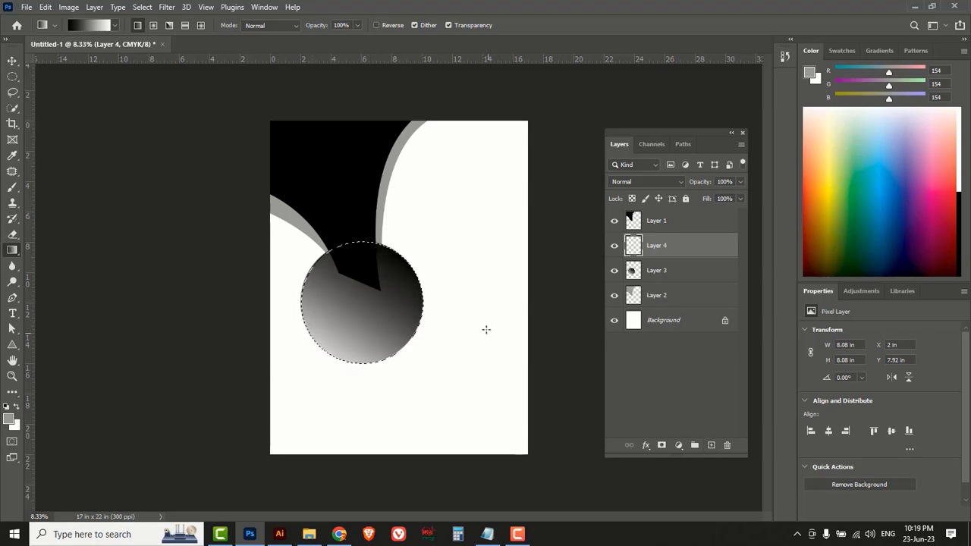
click(140, 8)
mouse_move(167, 193)
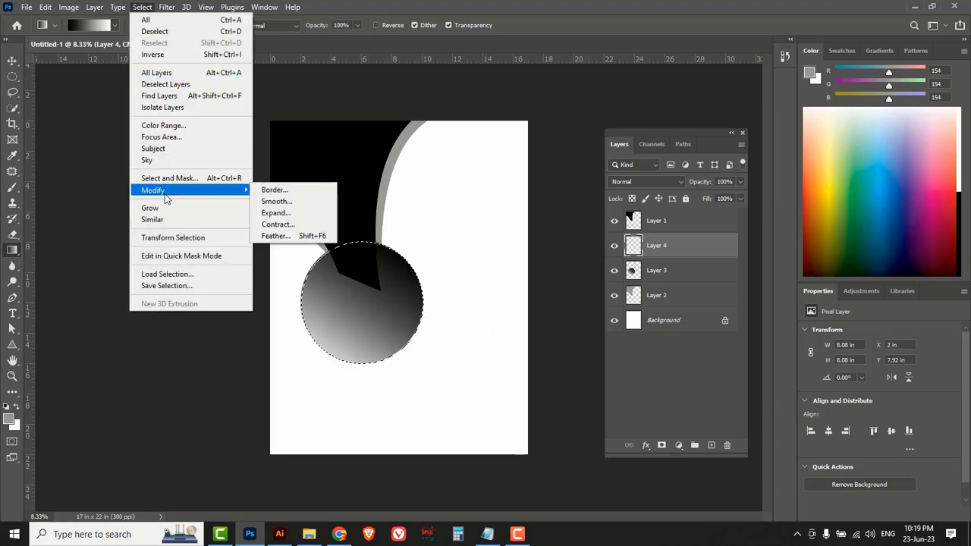
click(277, 225)
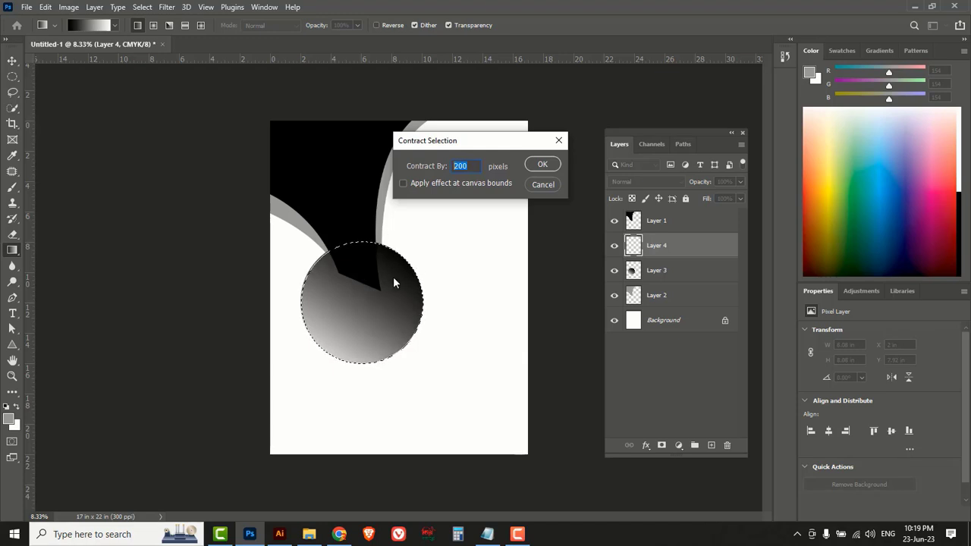
text(1)
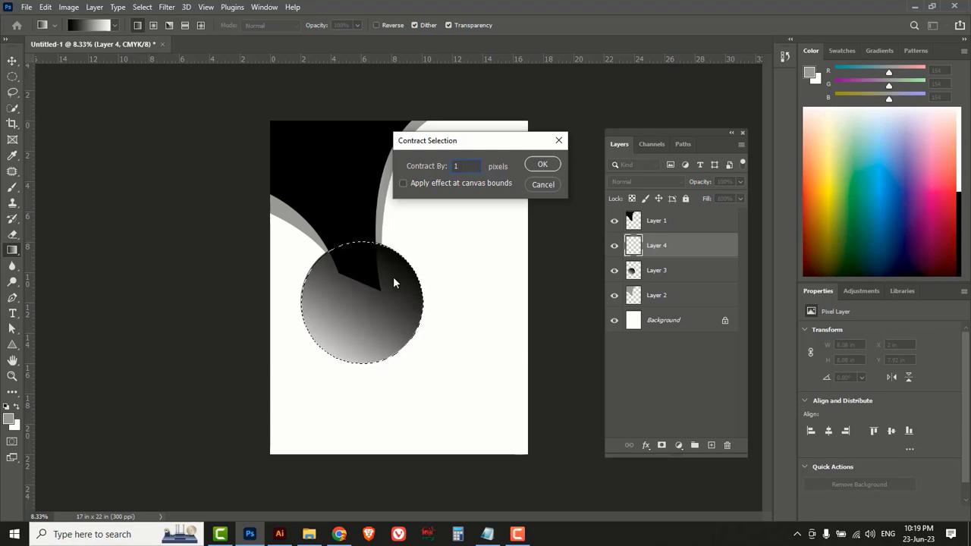
text(00)
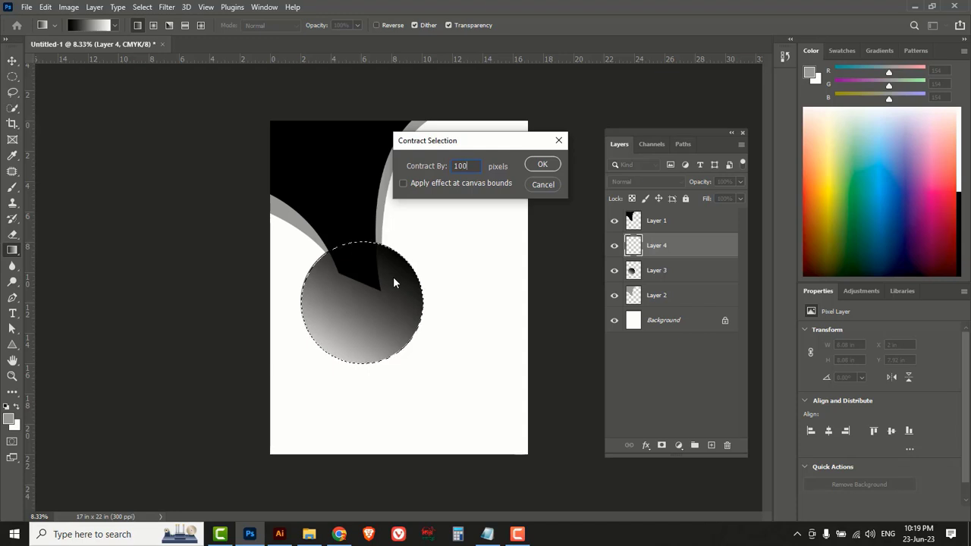
click(542, 165)
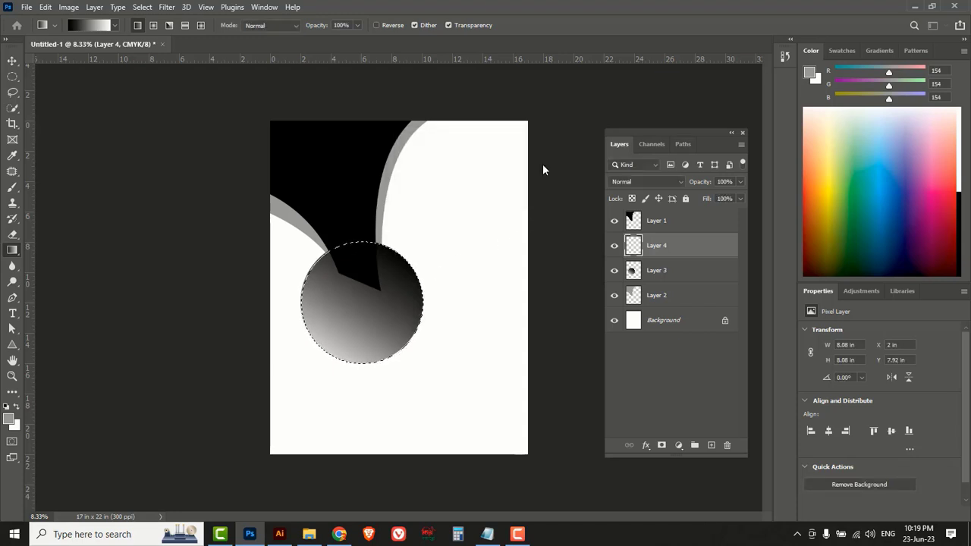
Fill the contracted circle with white on a new layer and deselect.
click(710, 445)
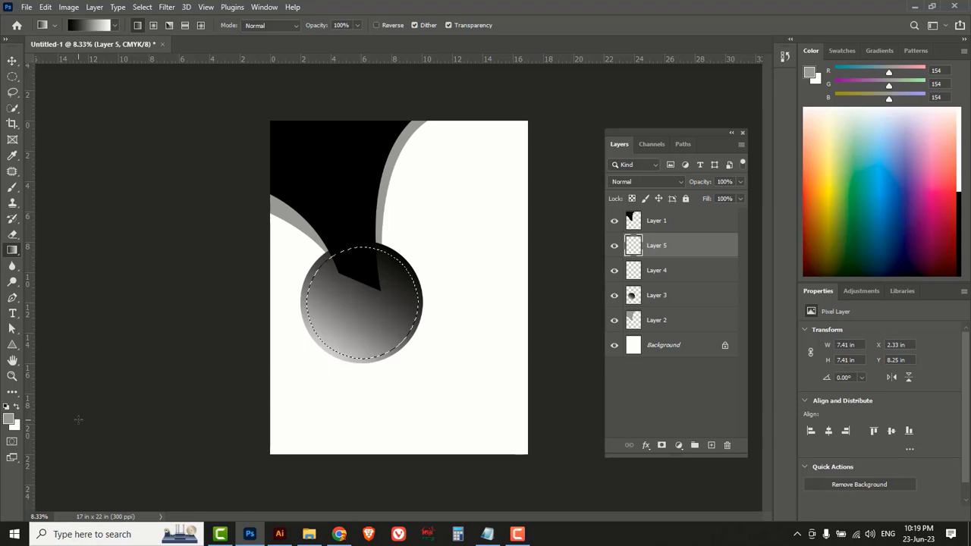
key(x)
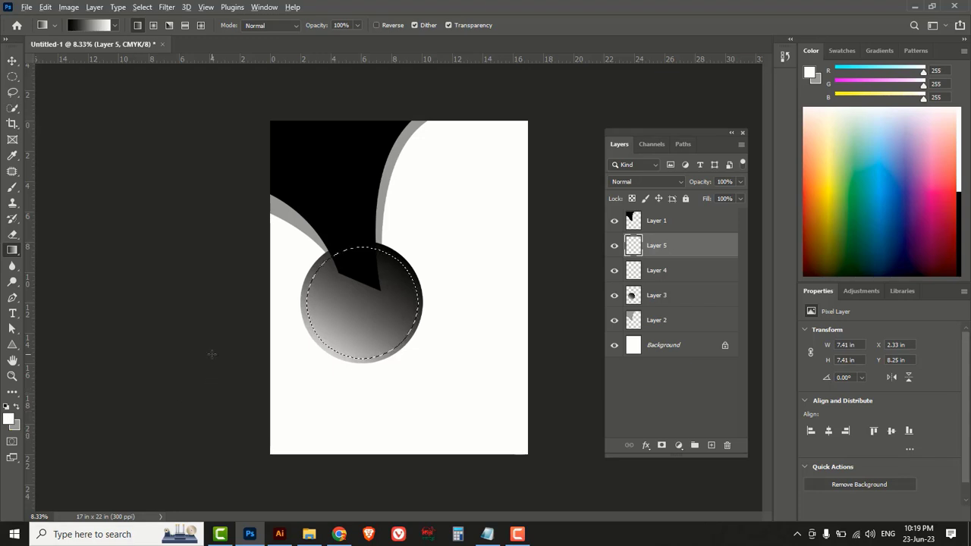
key(alt+BackSpace)
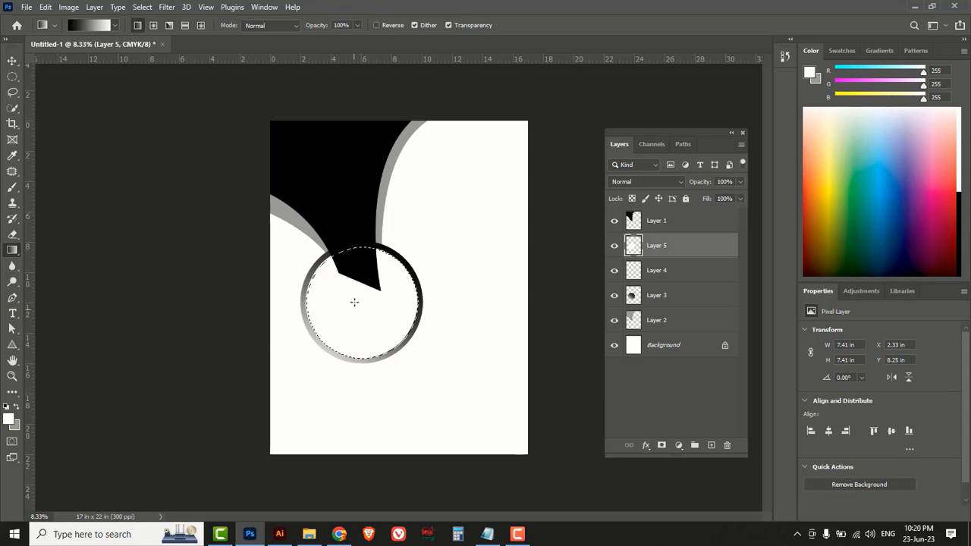
key(ctrl+d)
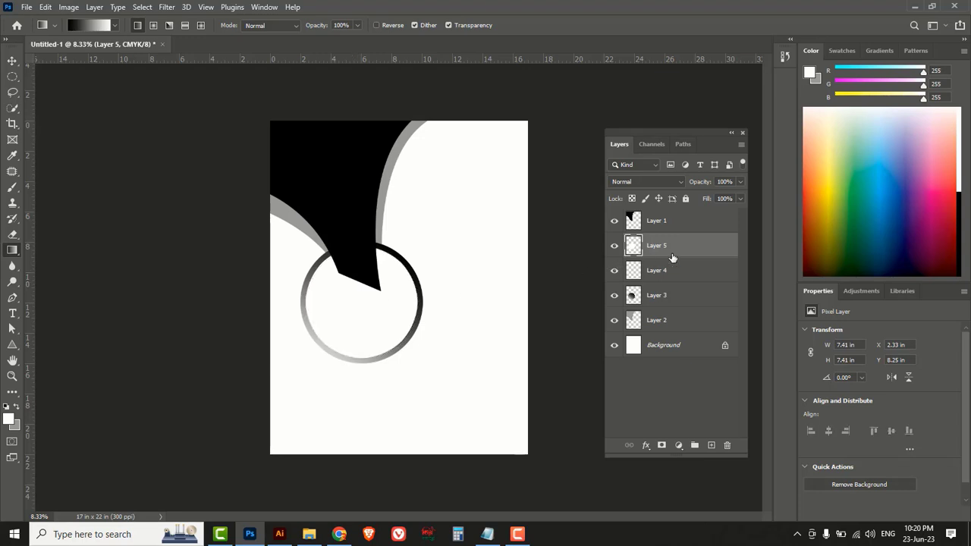
Move Layer 3 up, then move Layers 5 and 3 together above Layer 1.
drag(683, 299, 690, 267)
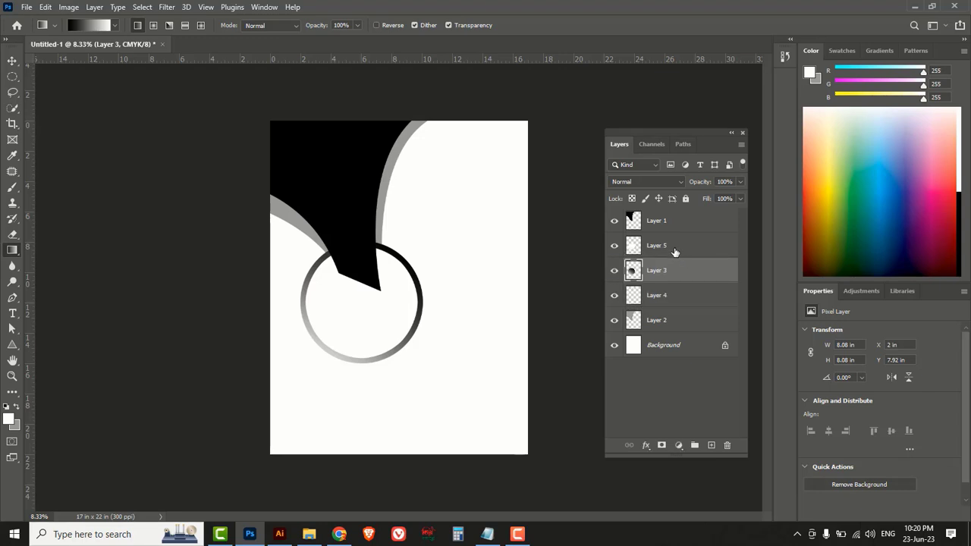
click(673, 249)
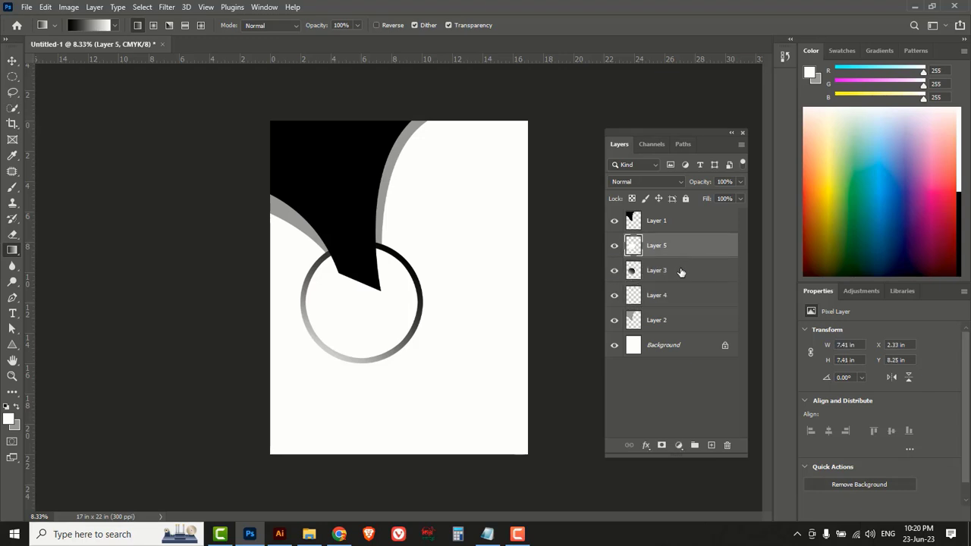
shift+click(681, 273)
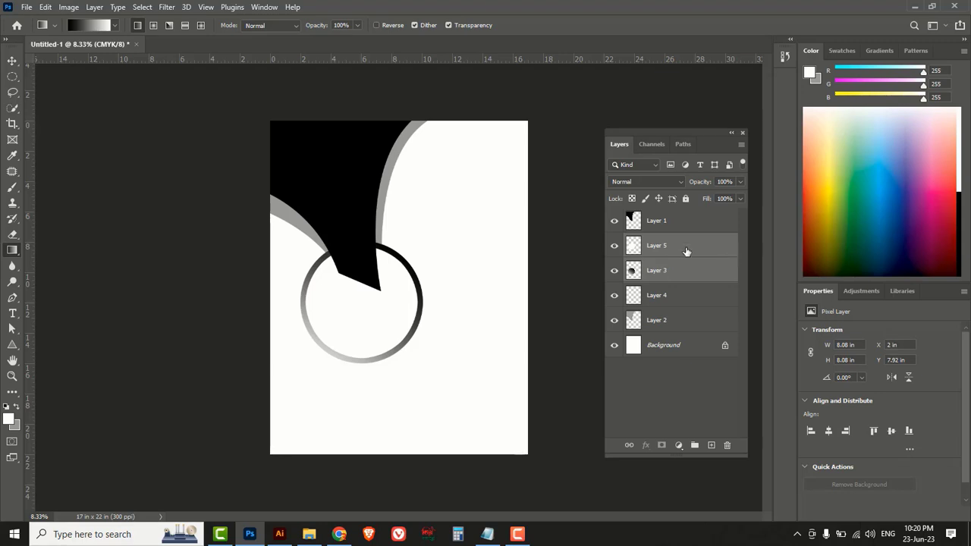
drag(685, 253, 694, 213)
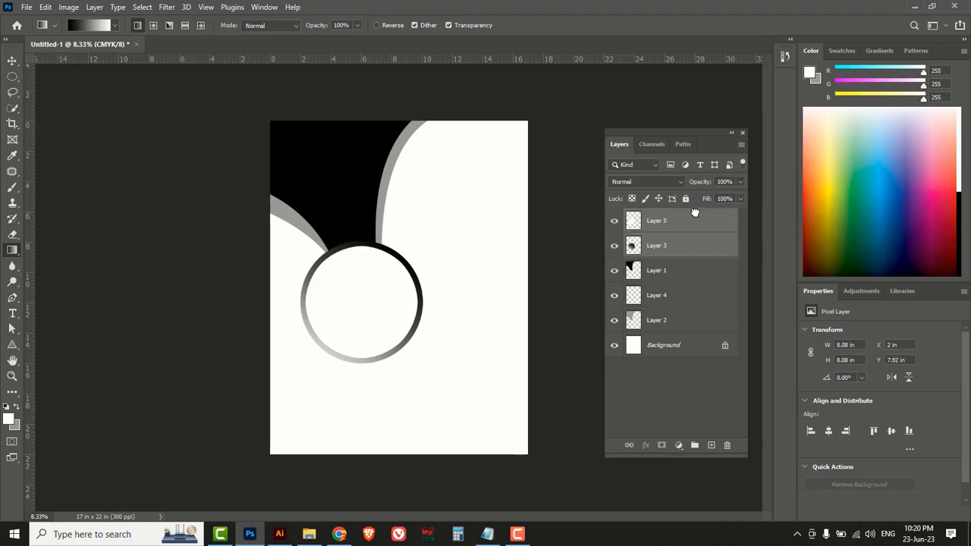
Select a full-width strip below the circle and fill it black on a new layer.
click(13, 77)
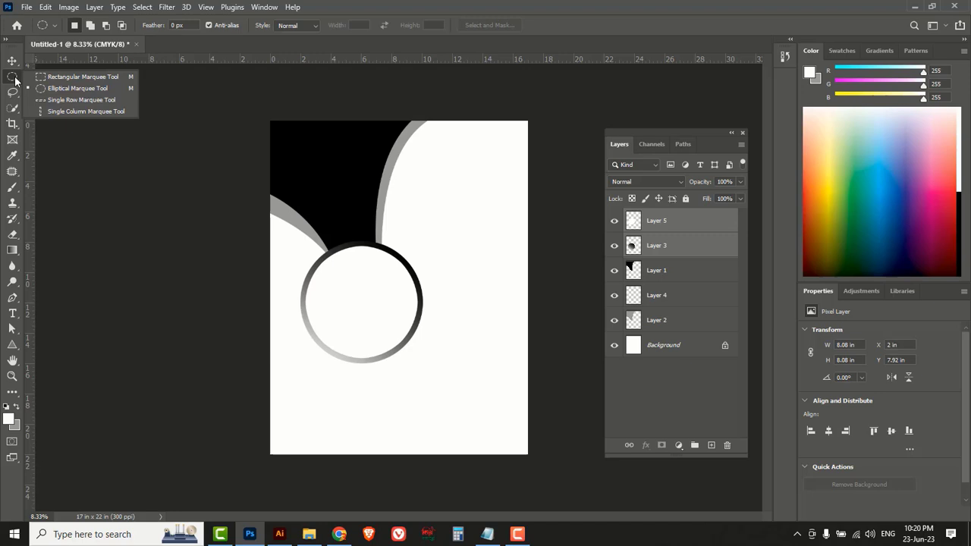
click(73, 77)
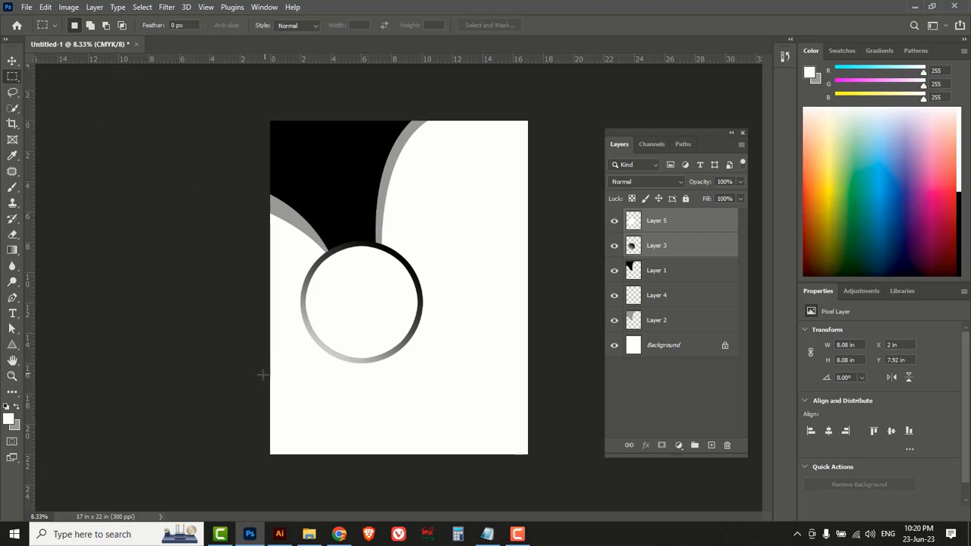
drag(265, 374, 546, 406)
click(710, 445)
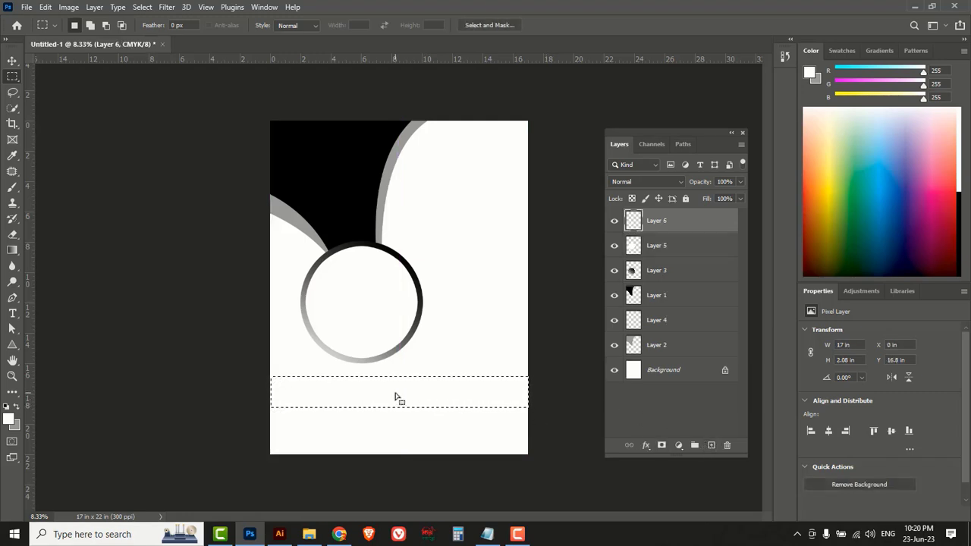
click(9, 420)
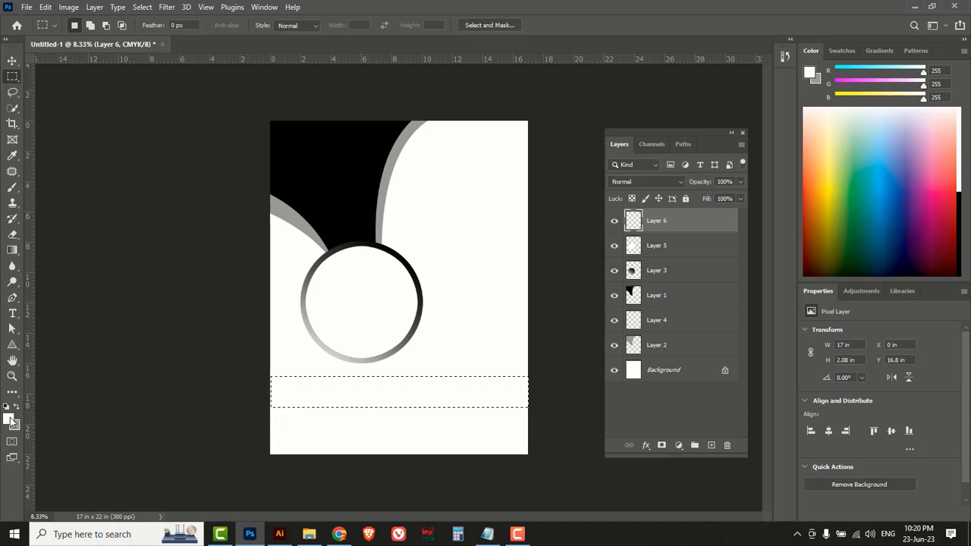
click(614, 314)
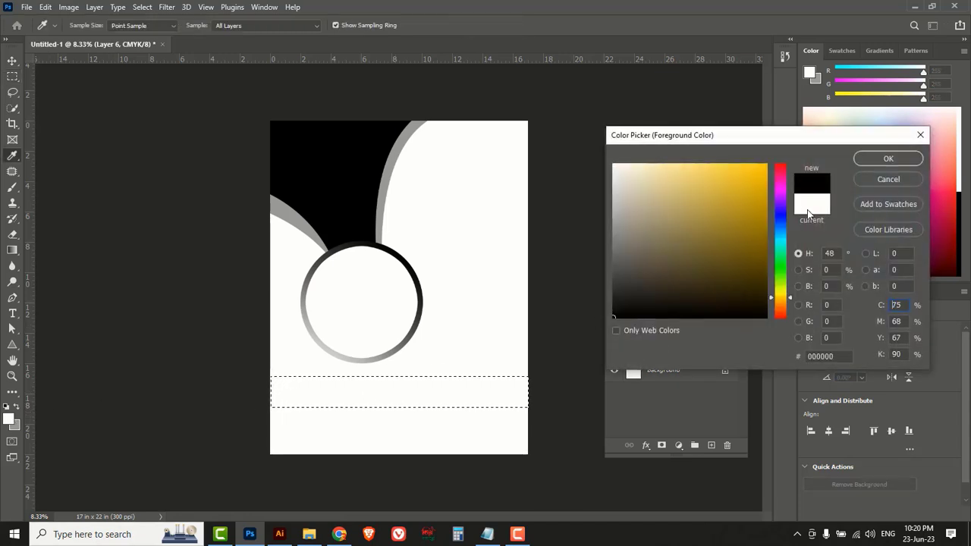
click(865, 158)
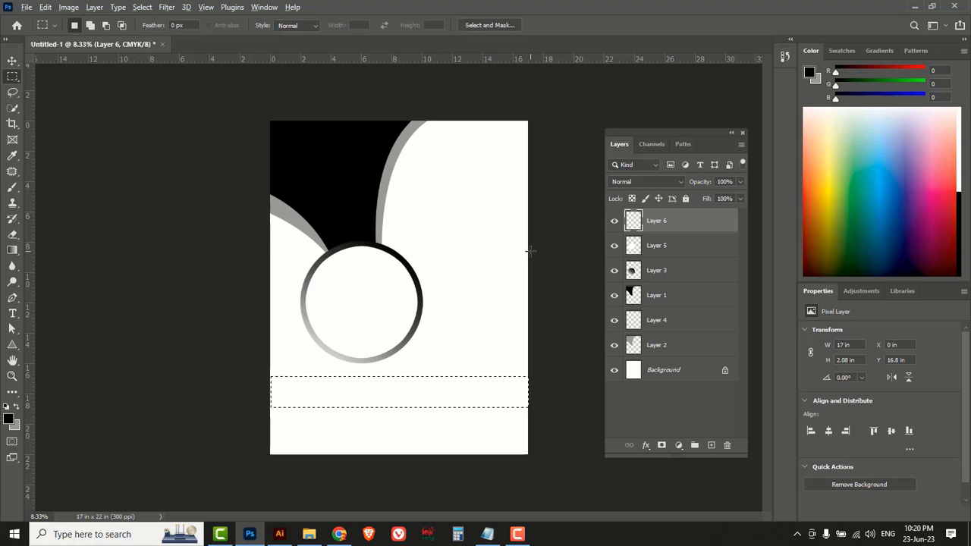
key(alt+BackSpace)
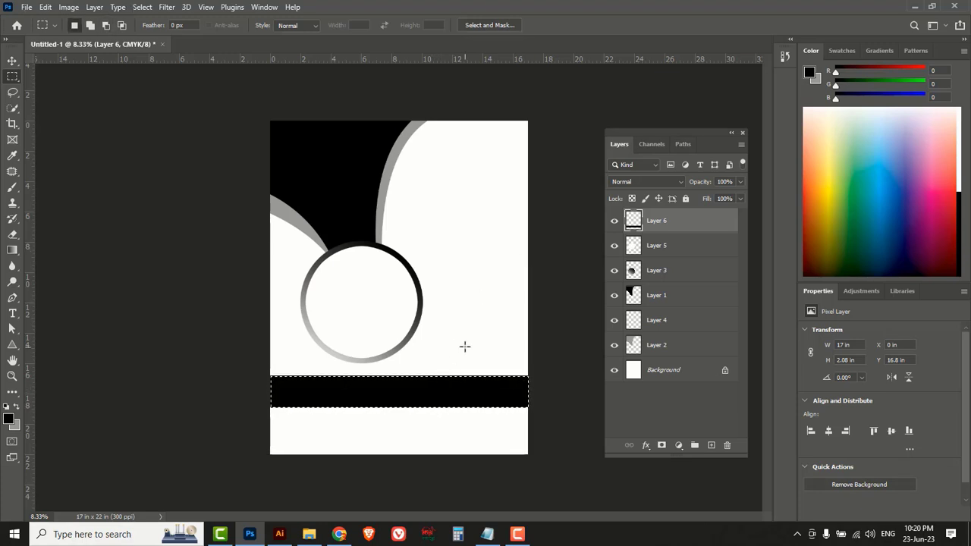
key(ctrl+d)
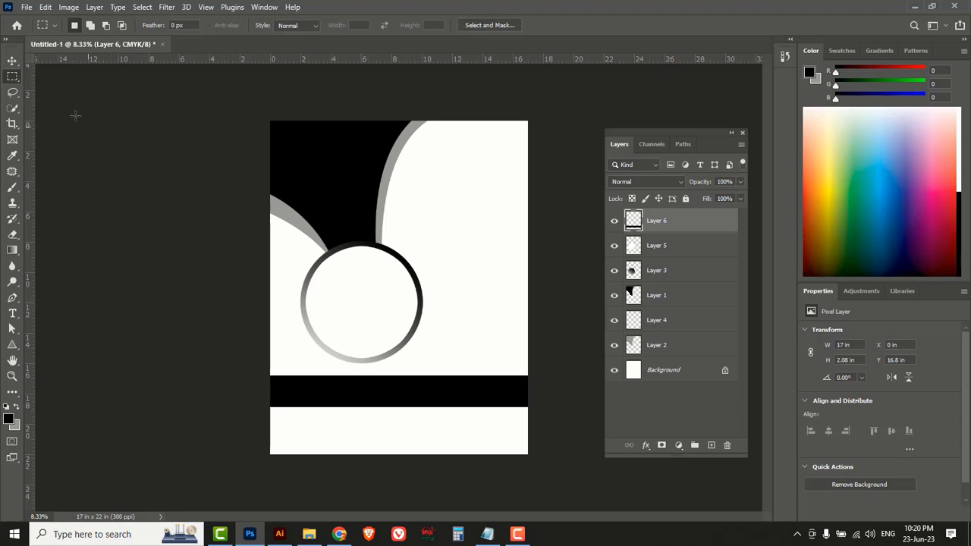
Reposition the black band and stretch it to 2.36 in tall.
click(12, 61)
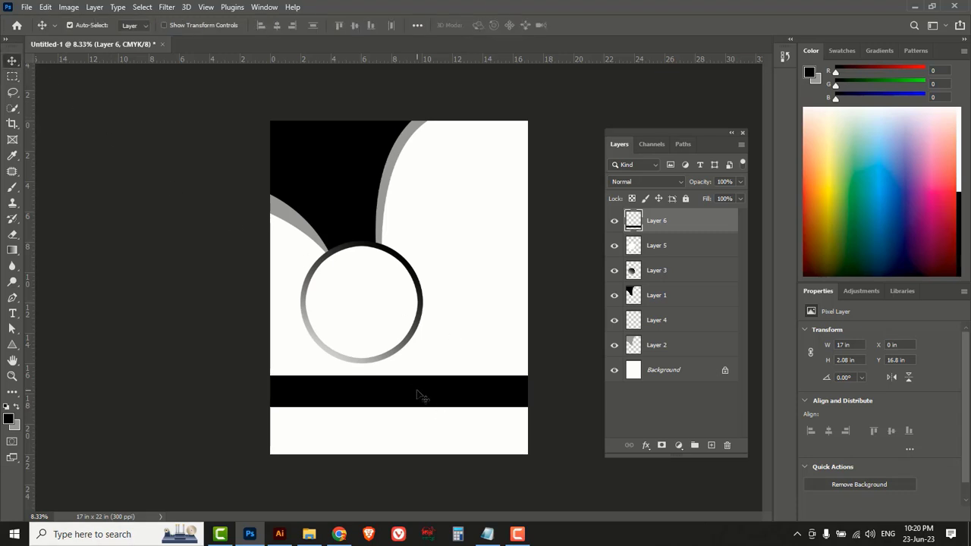
drag(415, 390, 417, 380)
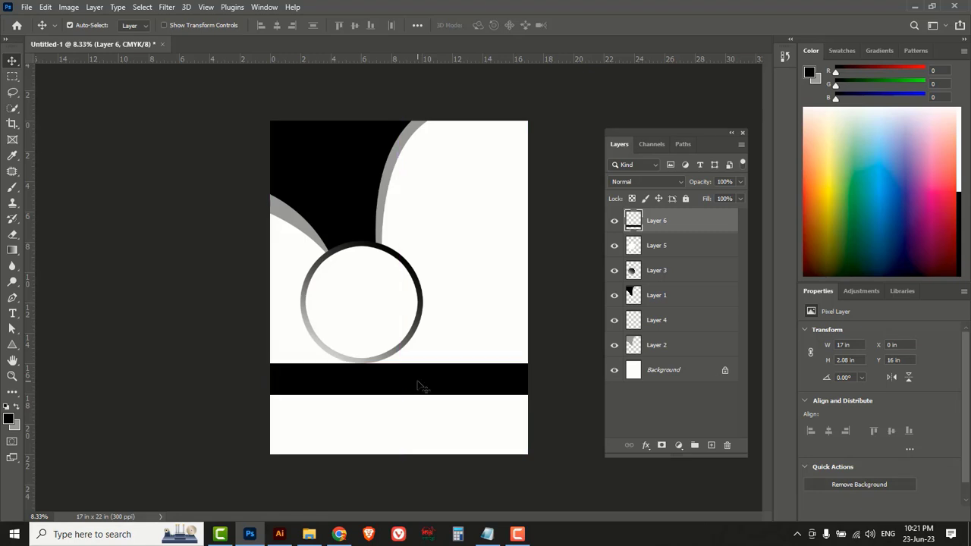
key(Down)
key(Down)
key(Down)
key(Down)
key(Down)
key(Down)
key(Down)
key(Down)
key(Down)
key(Down)
key(Down)
key(Down)
key(Down)
key(Down)
key(Down)
key(Down)
key(Down)
key(Down)
key(Down)
key(Down)
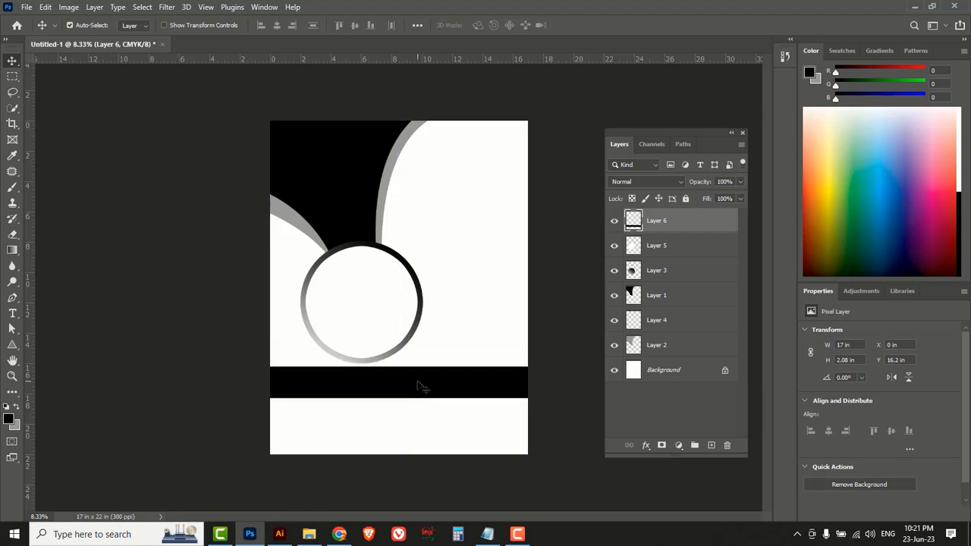
key(Down)
key(Down)
key(Down)
key(Down)
key(Down)
key(Down)
key(Down)
key(Down)
key(Down)
key(Down)
key(Down)
key(Down)
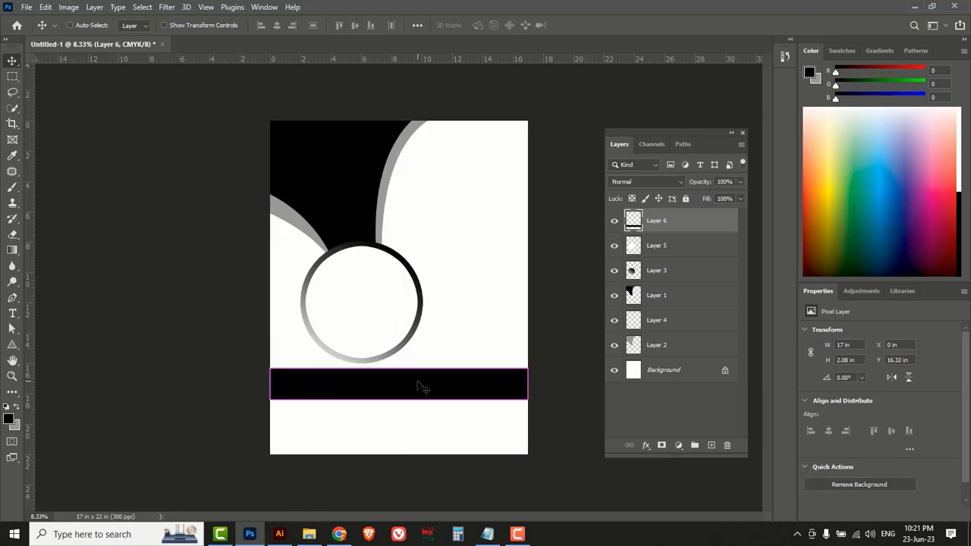
key(ctrl+t)
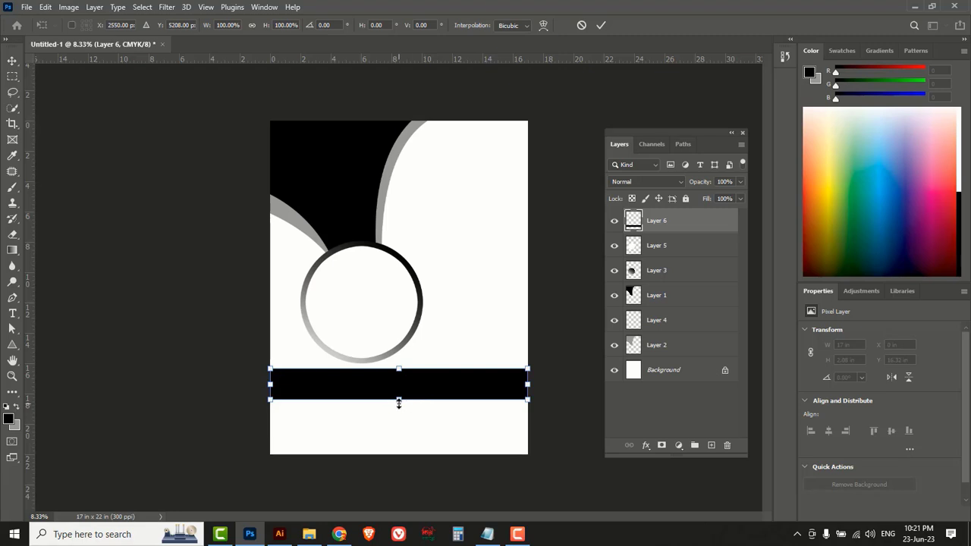
drag(398, 402, 401, 408)
key(Return)
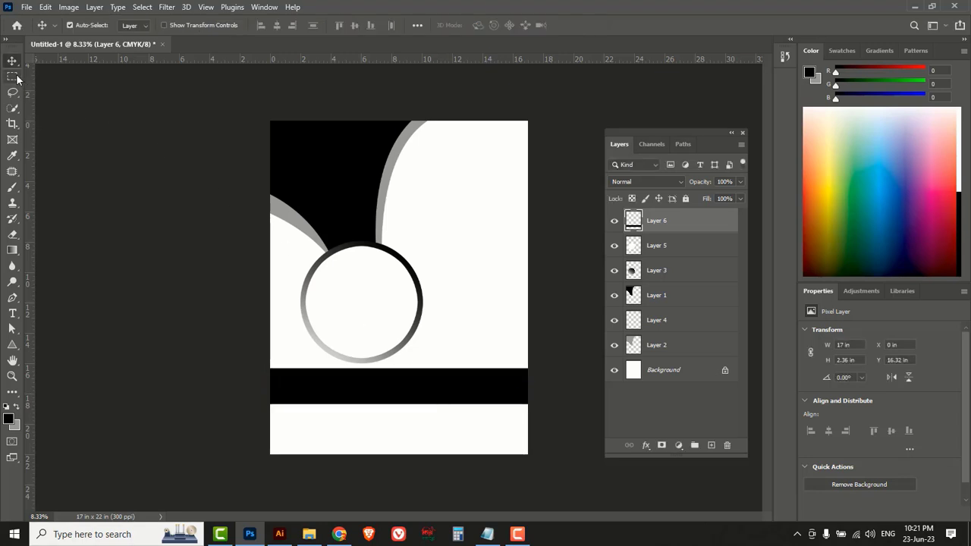
drag(13, 76, 66, 77)
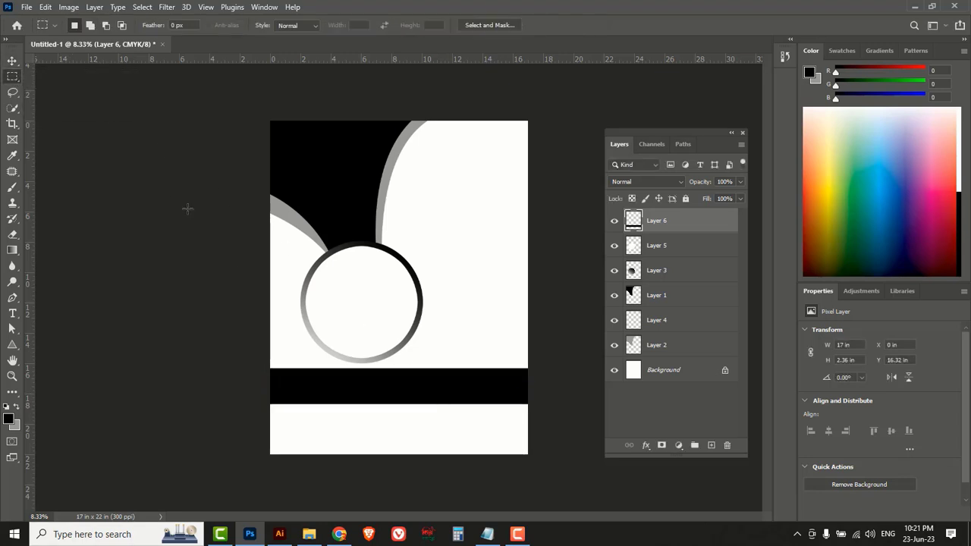
Select a strip at the poster's bottom-right edge and fill it black on new Layer 7.
drag(518, 462, 418, 441)
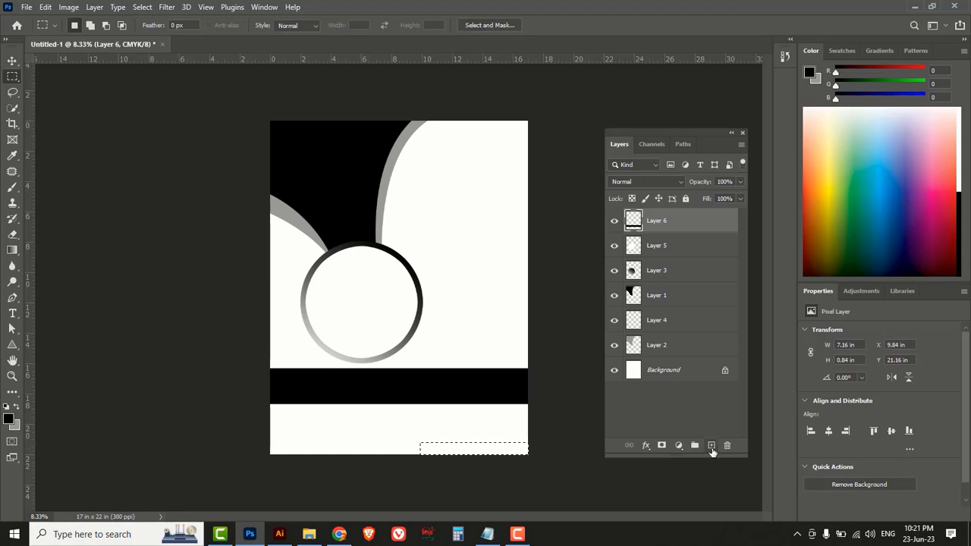
click(711, 446)
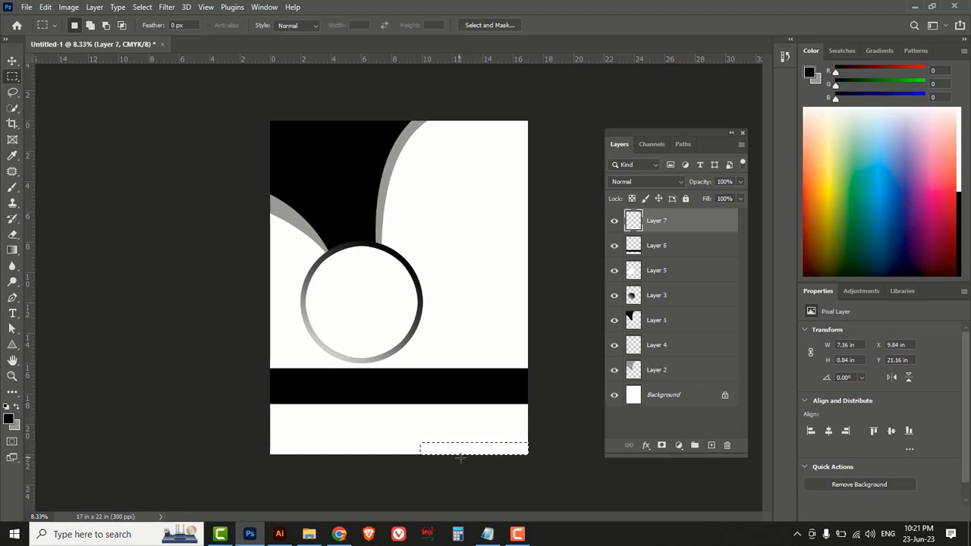
click(10, 420)
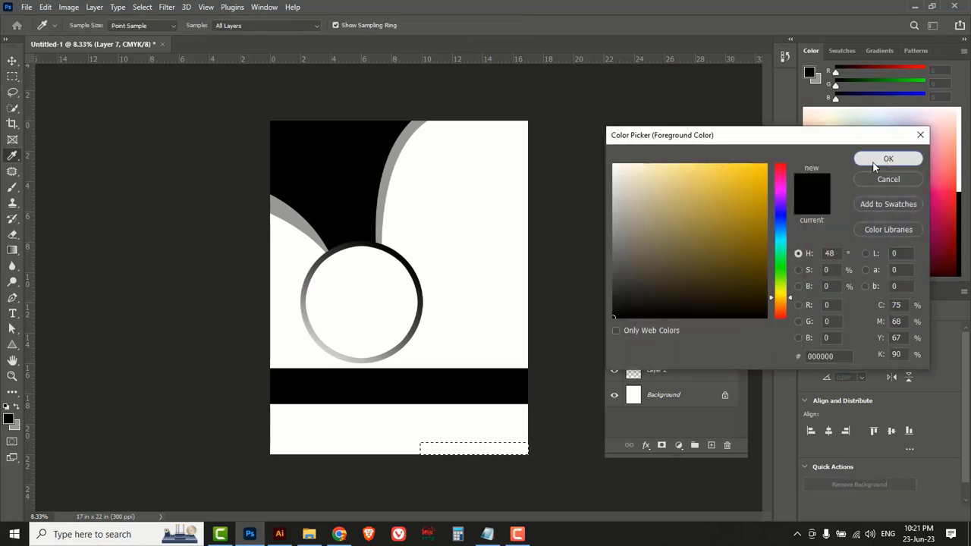
click(888, 158)
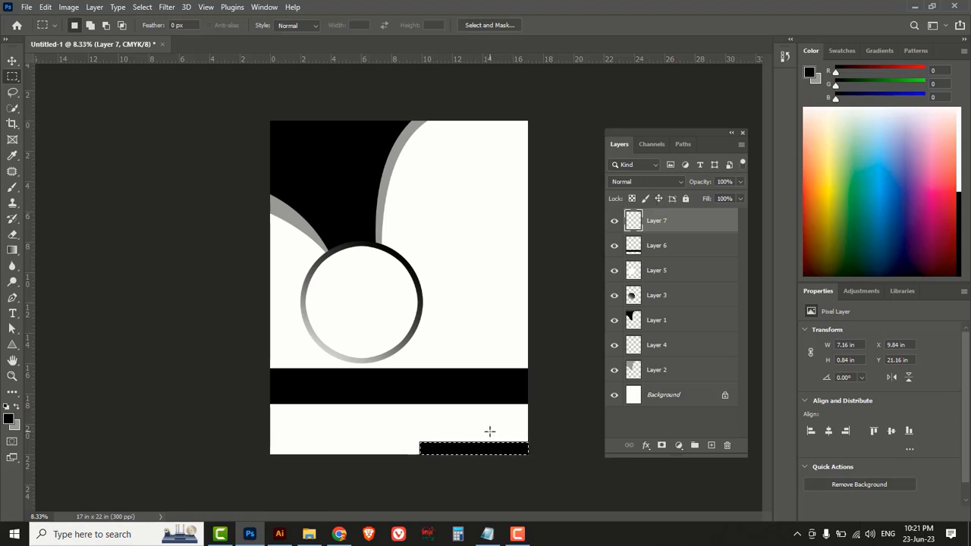
key(ctrl+d)
Stretch the bottom bar upward to 7.16 × 1.11 in.
key(ctrl+t)
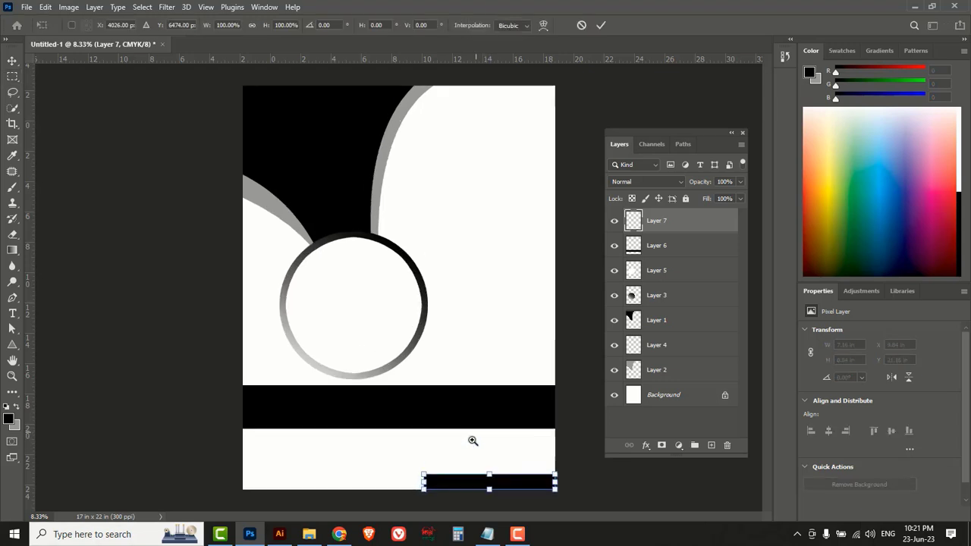
scroll(474, 440, up, 1)
drag(472, 448, 476, 435)
click(601, 25)
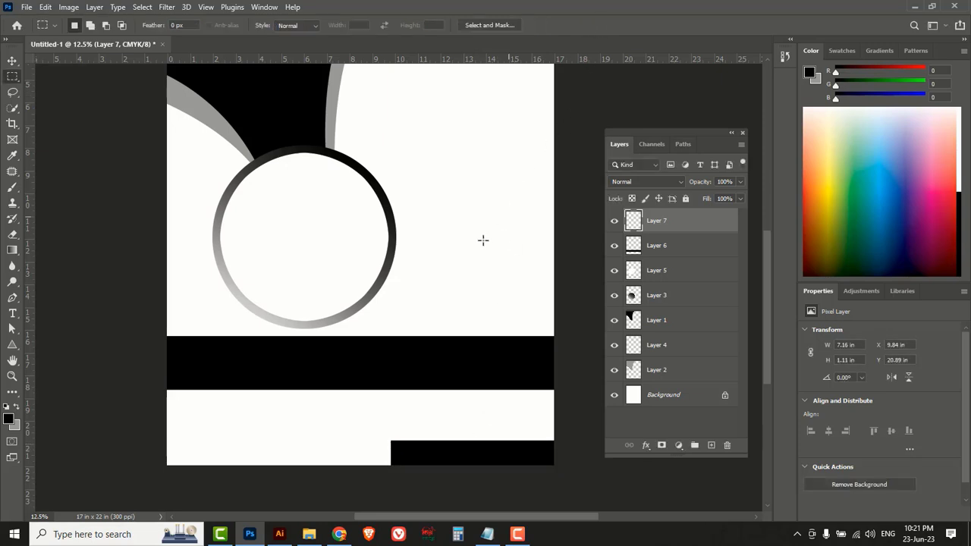
scroll(447, 247, down, 1)
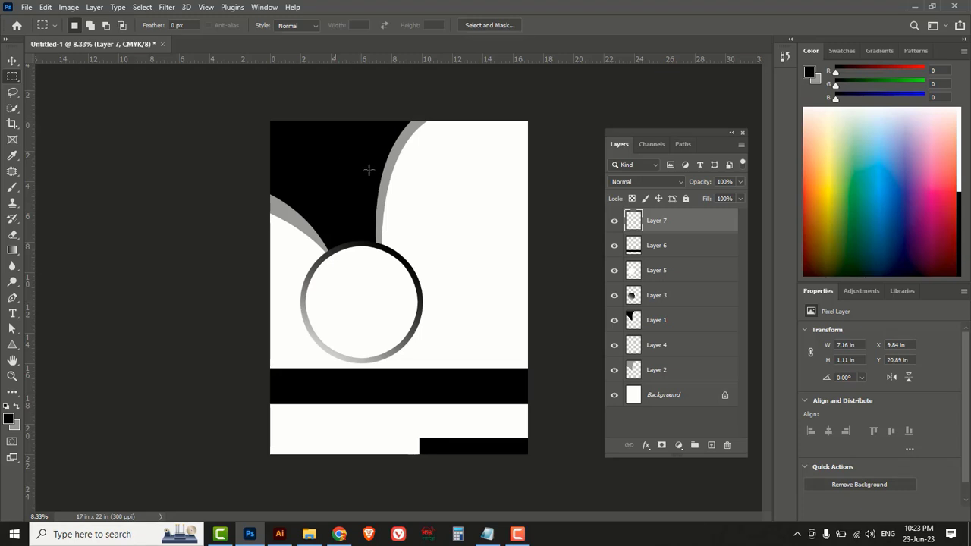
Open icon.jpg and model.jpg together from the election banner editing folder.
click(12, 60)
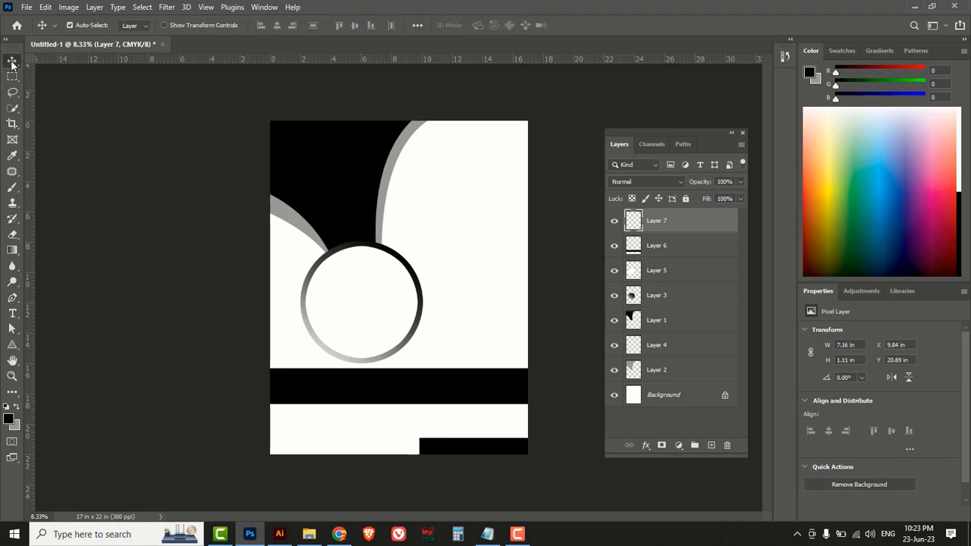
click(26, 8)
click(41, 32)
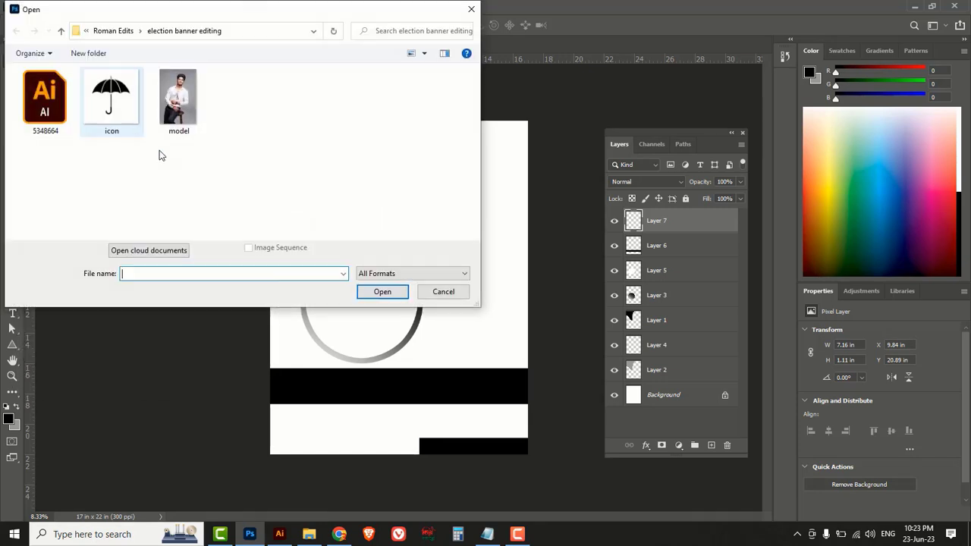
click(182, 106)
click(110, 106)
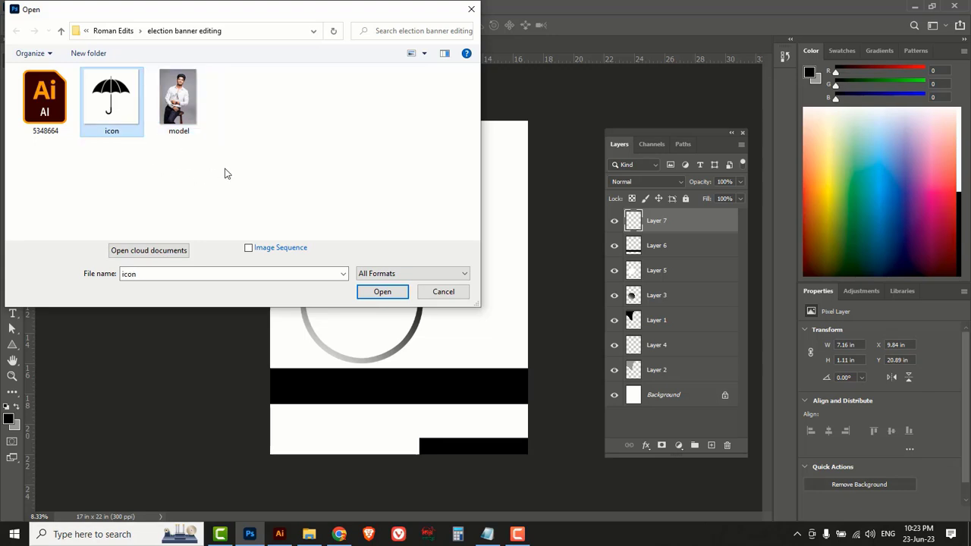
drag(257, 175, 123, 95)
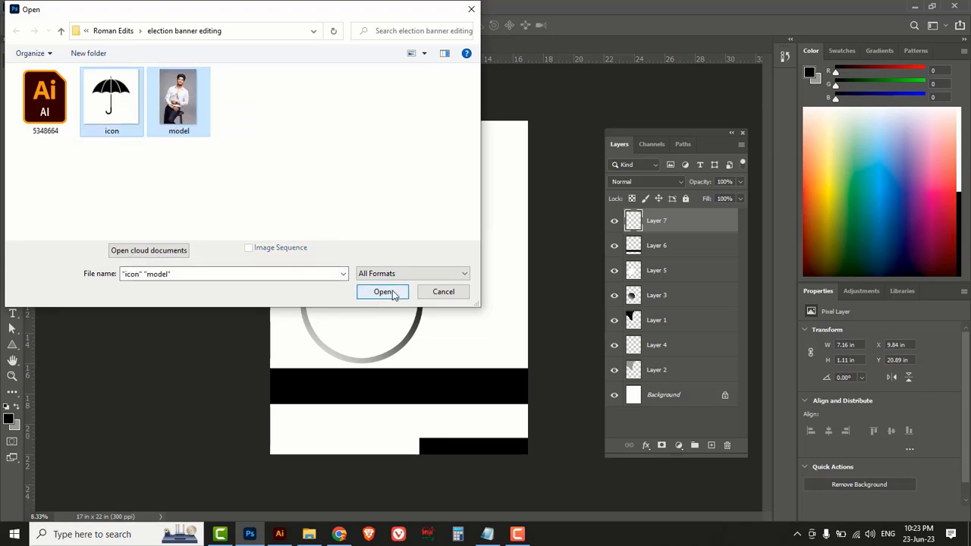
click(376, 291)
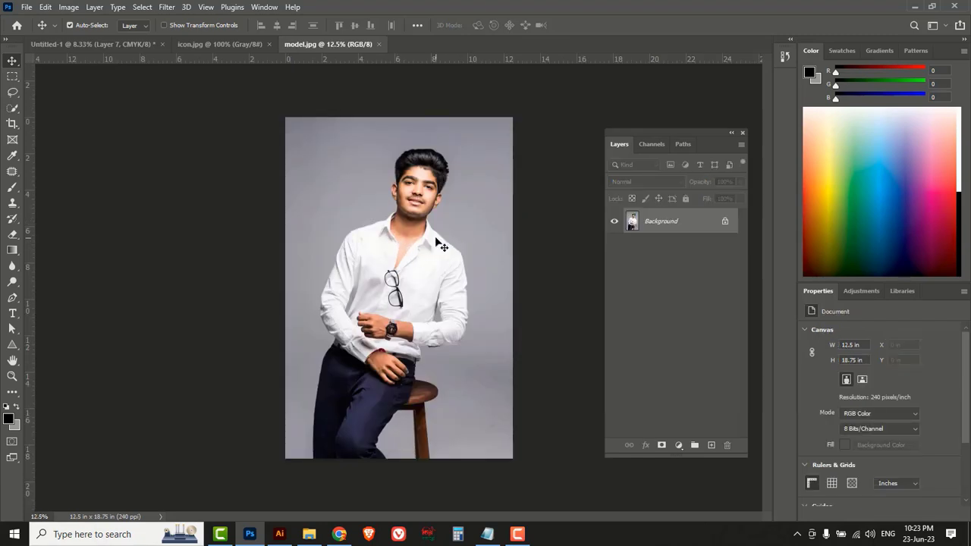
Rotate the whole model photo slightly, apply the rotation, and deselect.
key(ctrl+a)
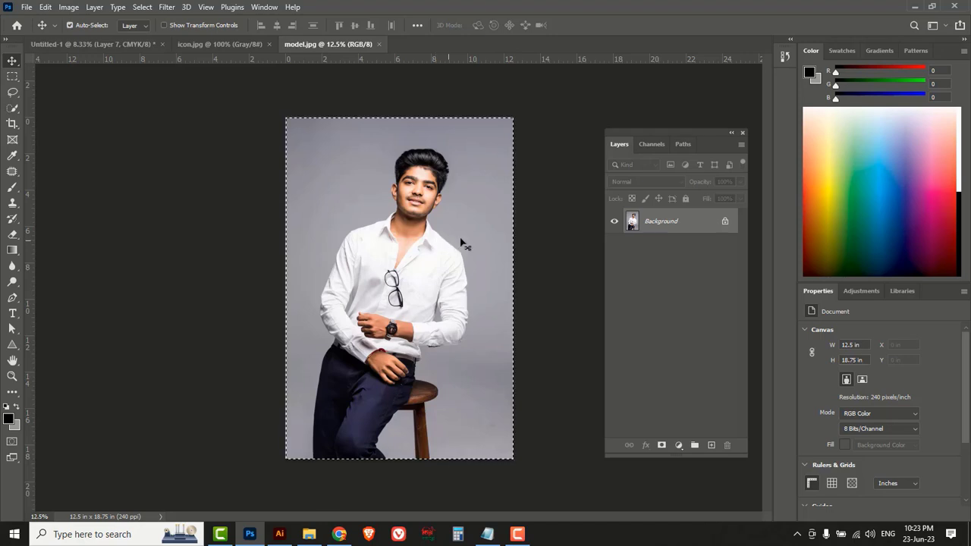
key(ctrl+t)
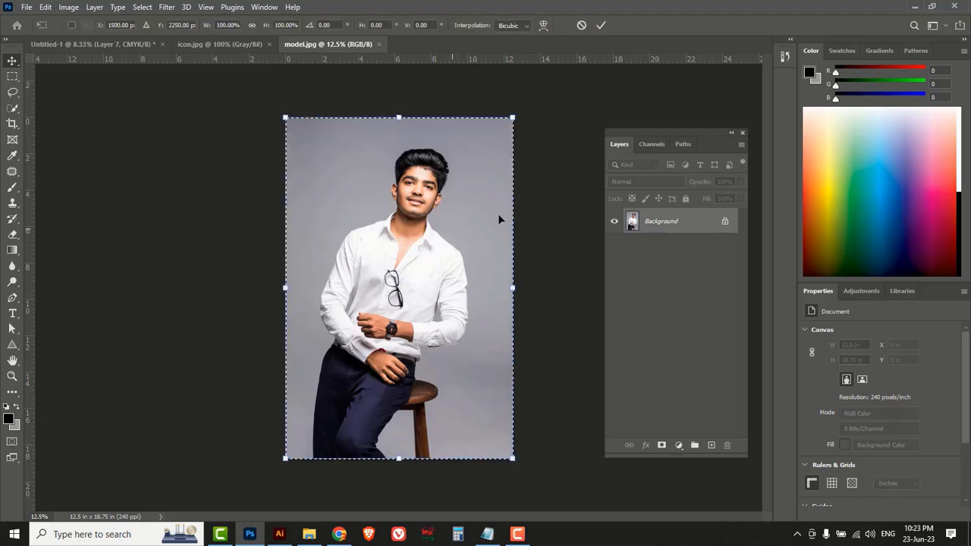
drag(557, 100, 506, 78)
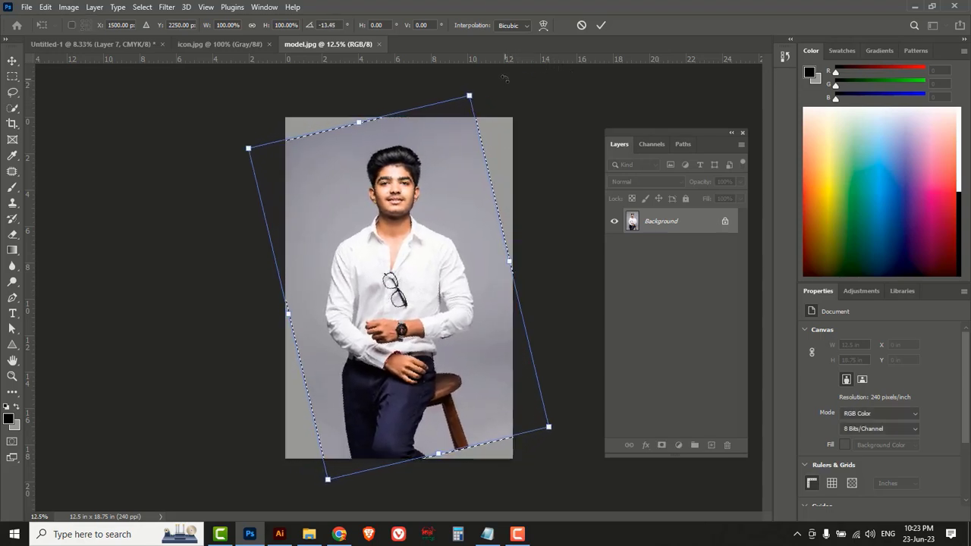
click(600, 25)
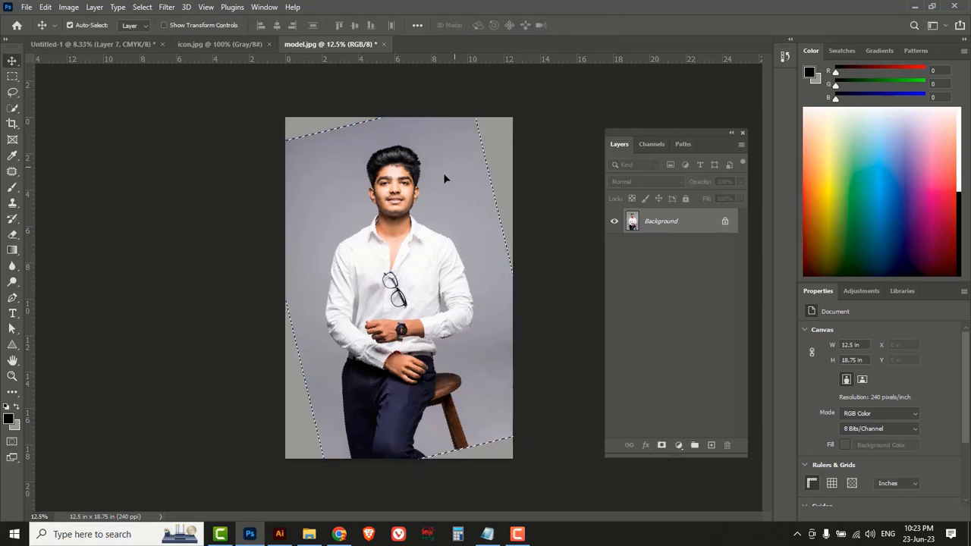
key(ctrl+d)
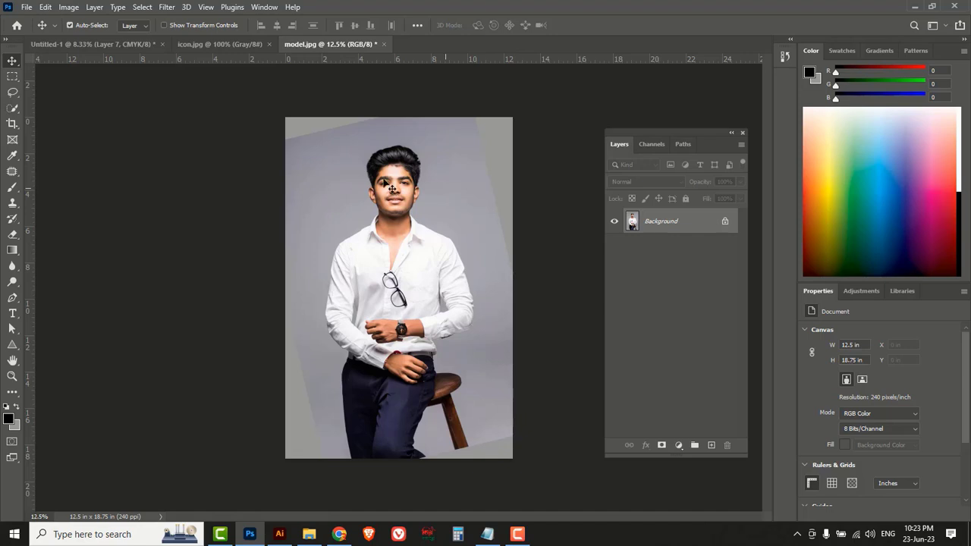
Cut the man's upper body with a rectangular selection and return to the Untitled-1 poster.
click(12, 75)
click(57, 79)
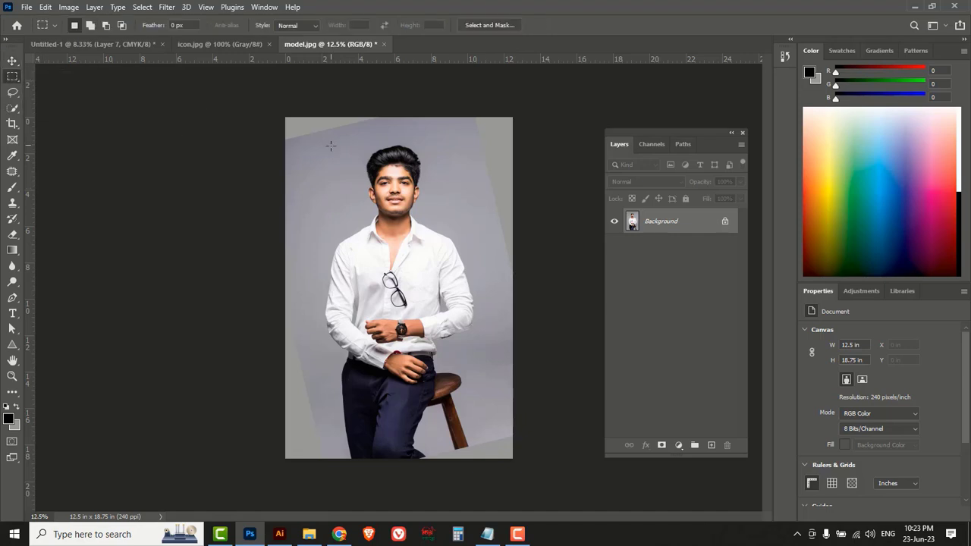
drag(300, 139, 484, 328)
key(ctrl+x)
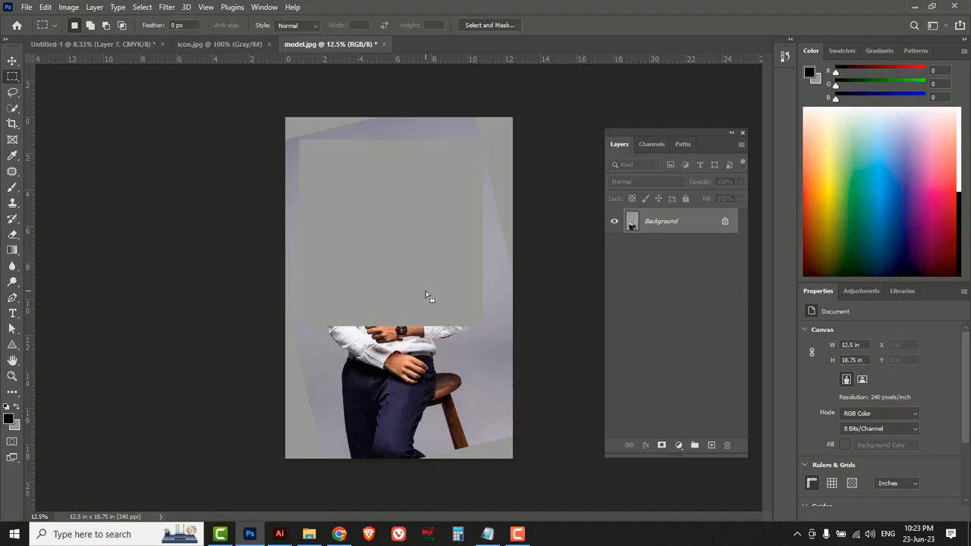
click(95, 44)
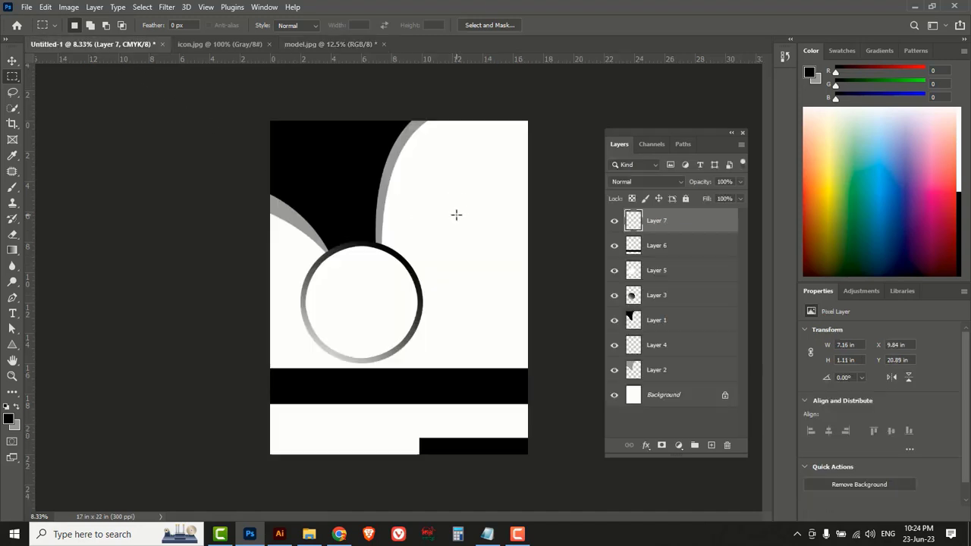
Paste the portrait into the poster and position it toward the upper right.
key(ctrl+v)
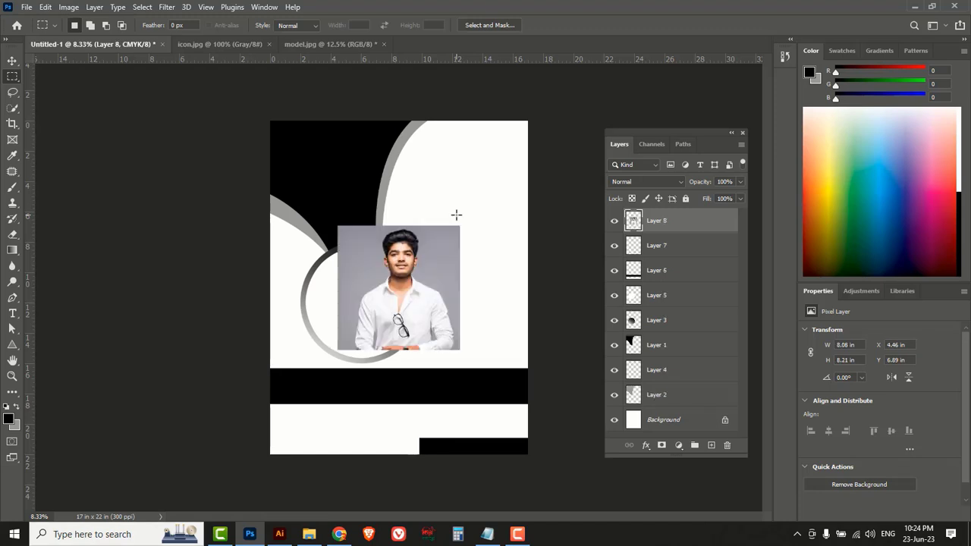
click(12, 61)
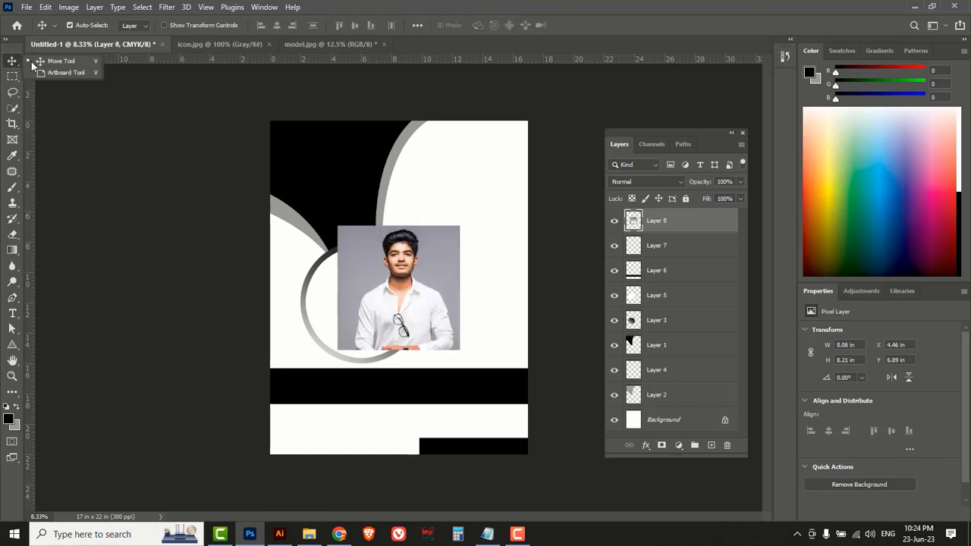
drag(409, 298, 467, 218)
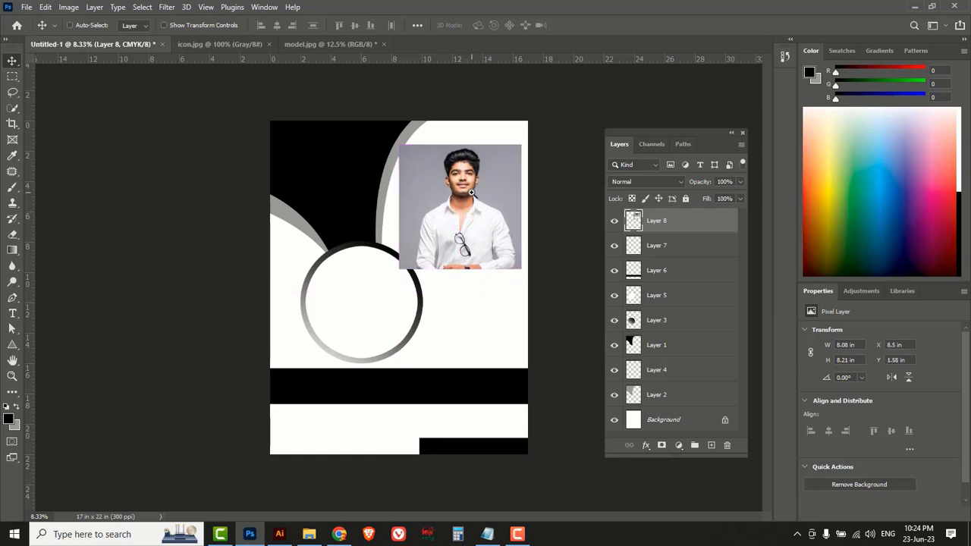
scroll(470, 197, up, 1)
drag(458, 199, 414, 227)
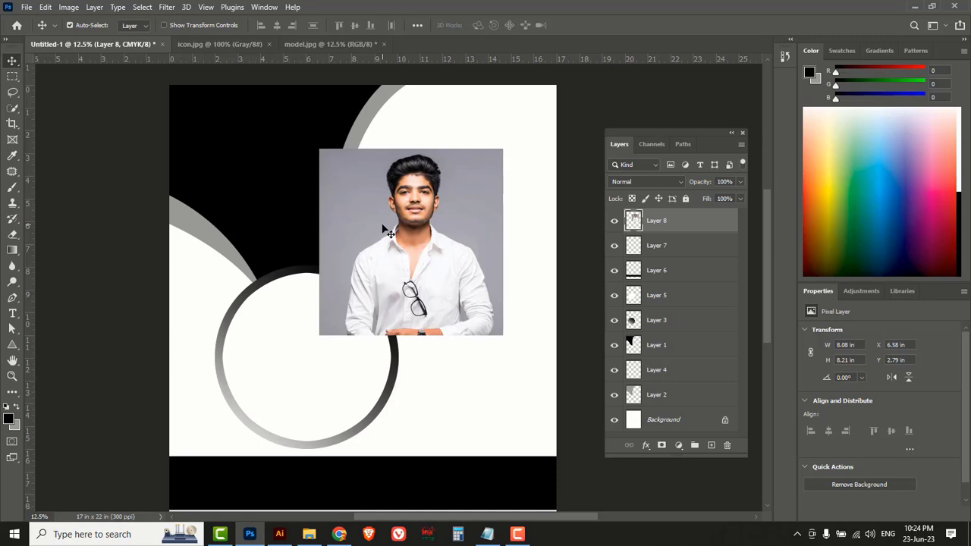
Select the portrait's grey background with the Magic Wand, delete it, and deselect.
click(13, 113)
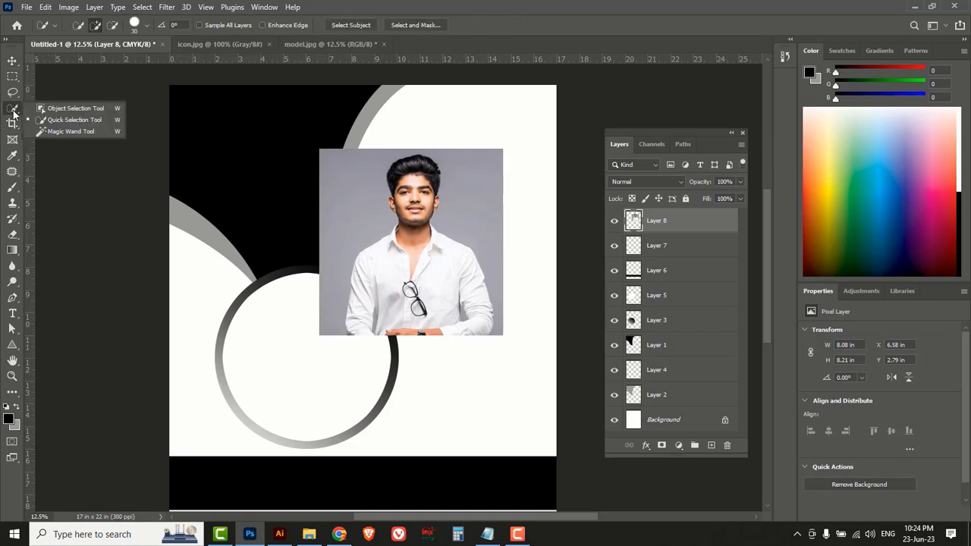
click(71, 132)
click(357, 205)
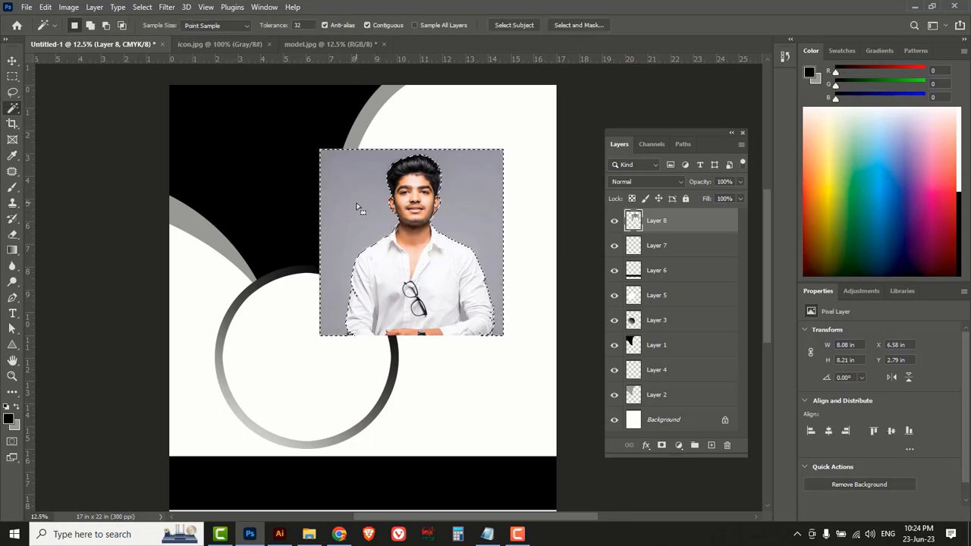
key(Delete)
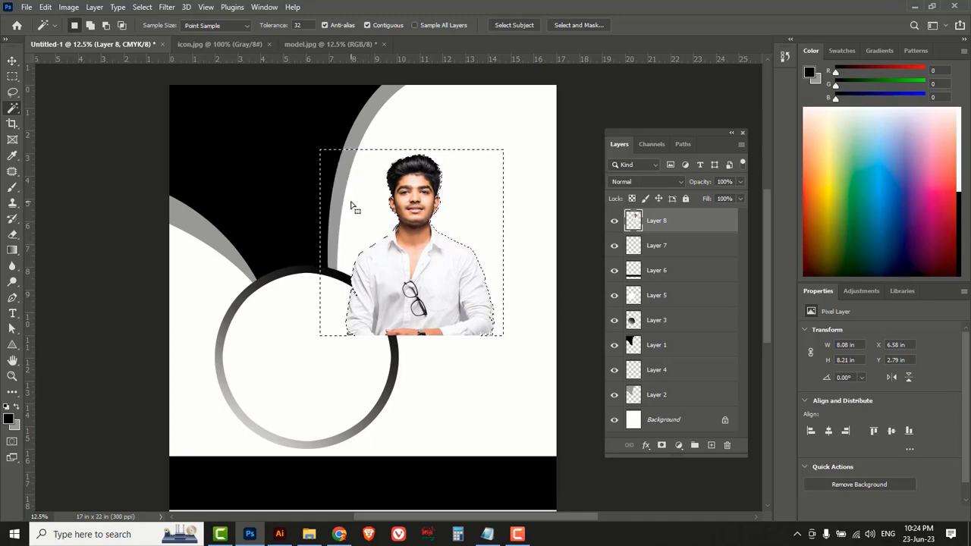
key(ctrl+d)
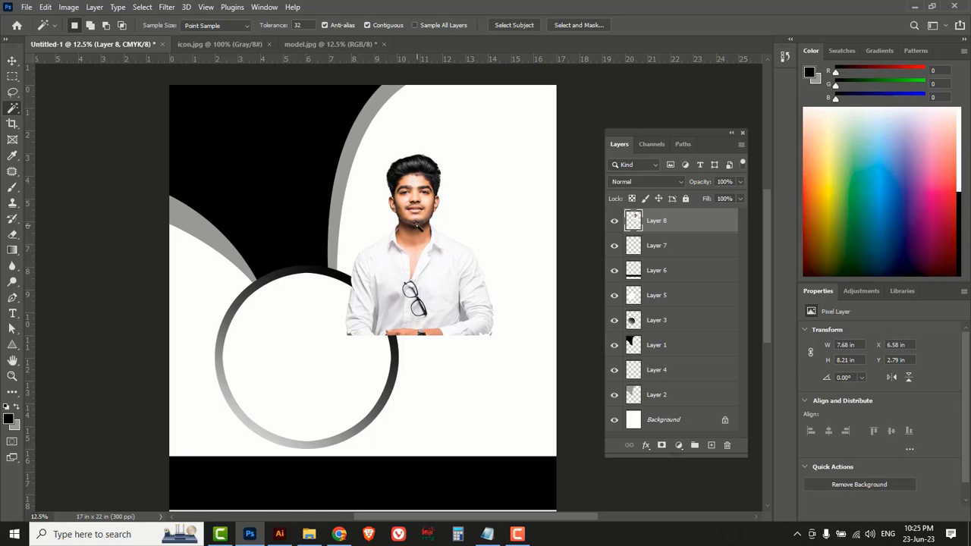
click(70, 8)
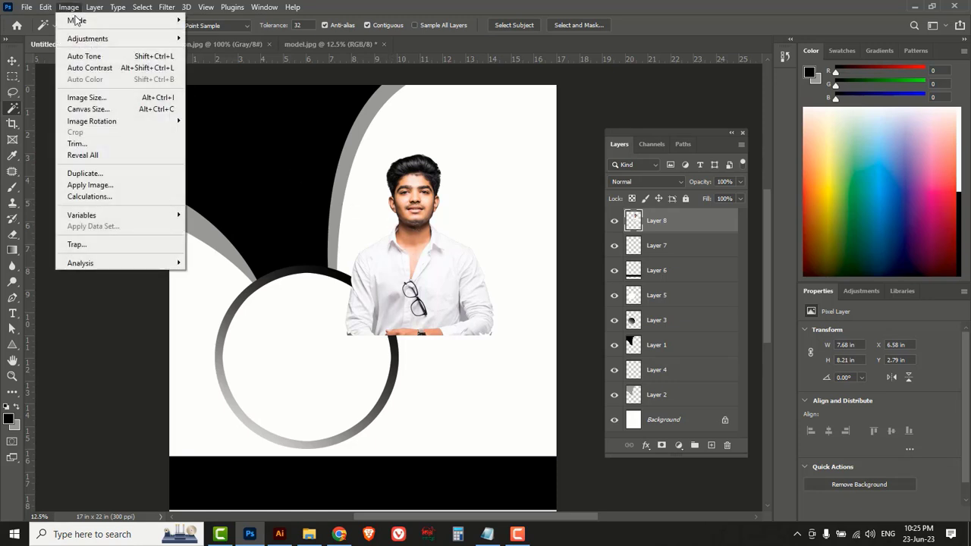
Convert the poster to Grayscale without flattening, discard colour, and nudge the portrait up-right.
mouse_move(79, 22)
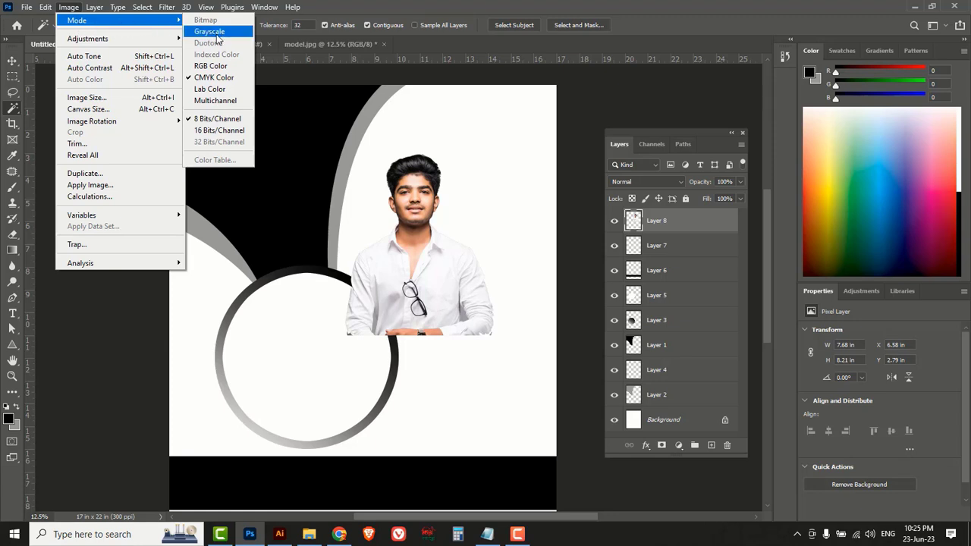
mouse_move(122, 38)
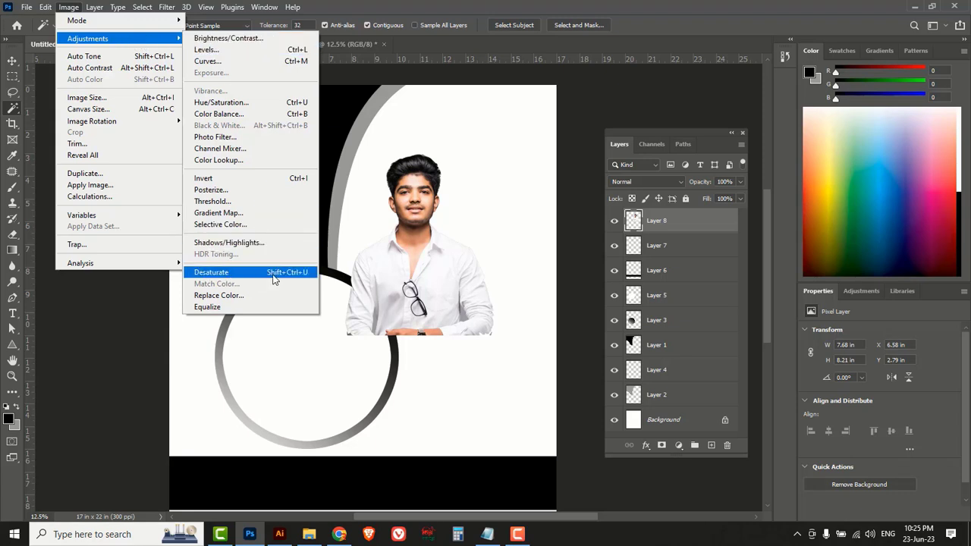
mouse_move(123, 28)
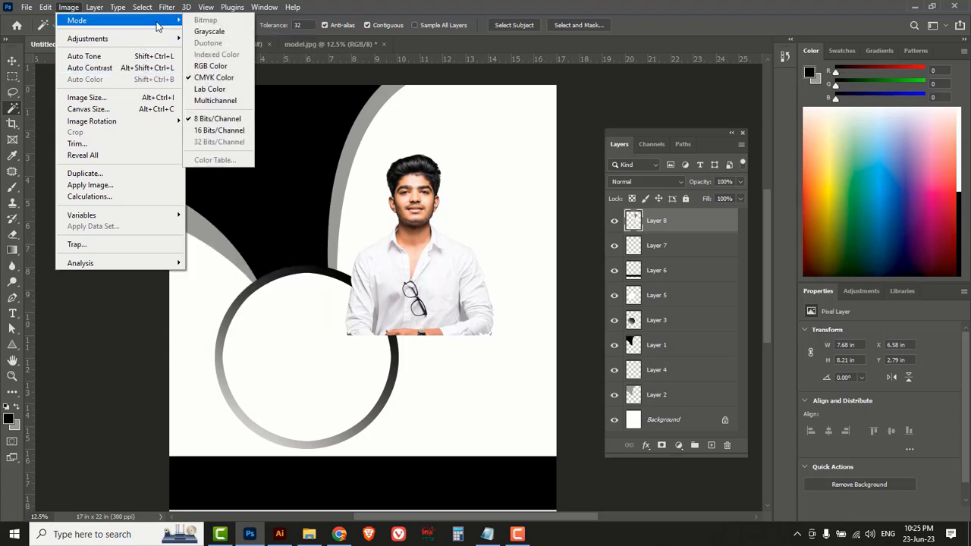
click(206, 32)
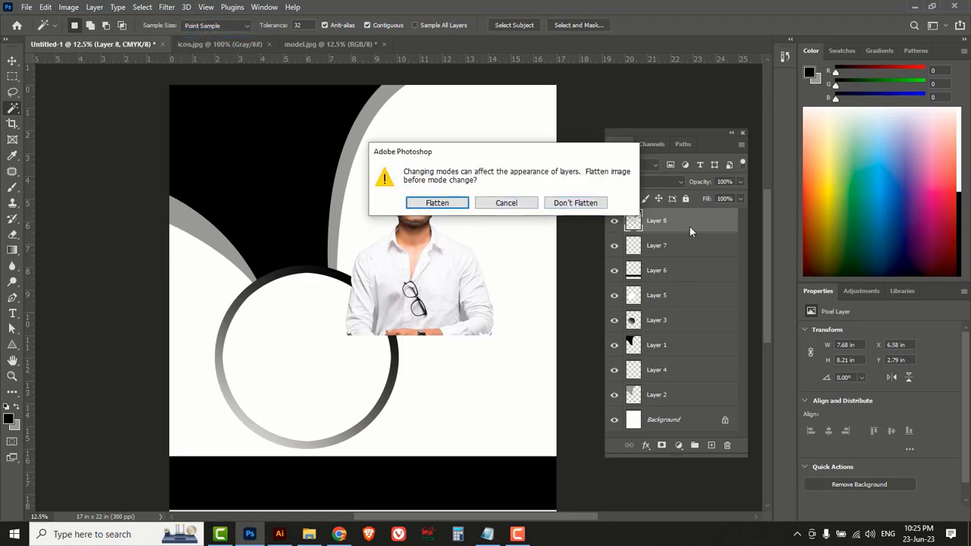
click(569, 203)
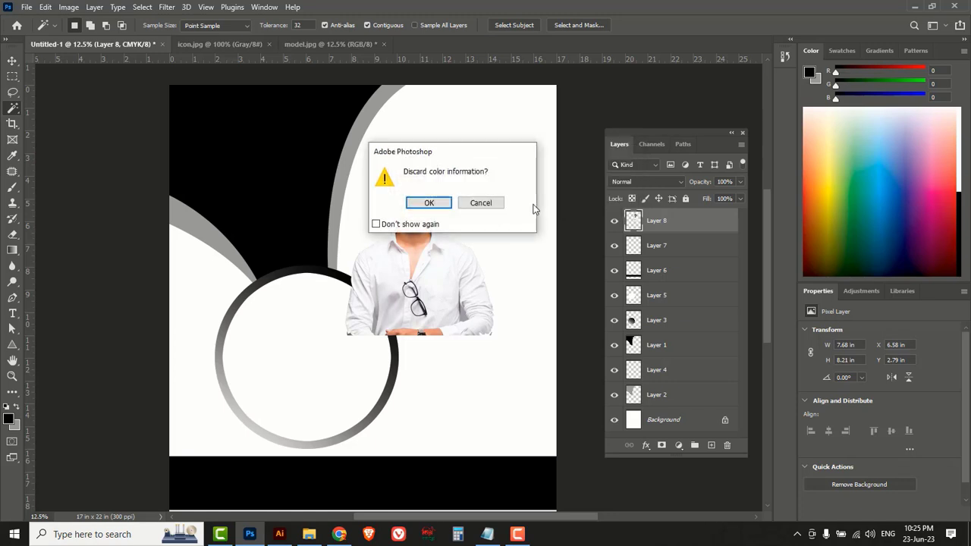
click(427, 203)
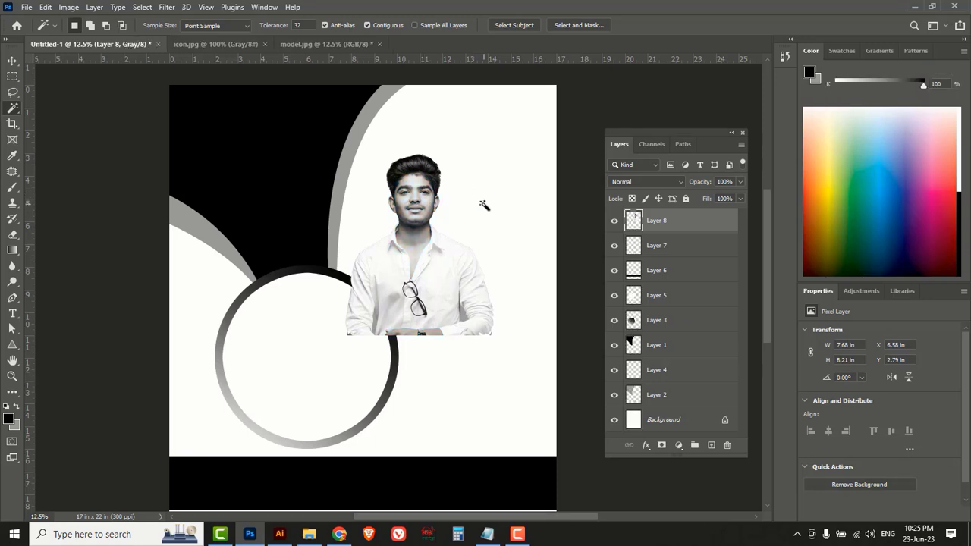
click(12, 61)
drag(416, 221, 425, 203)
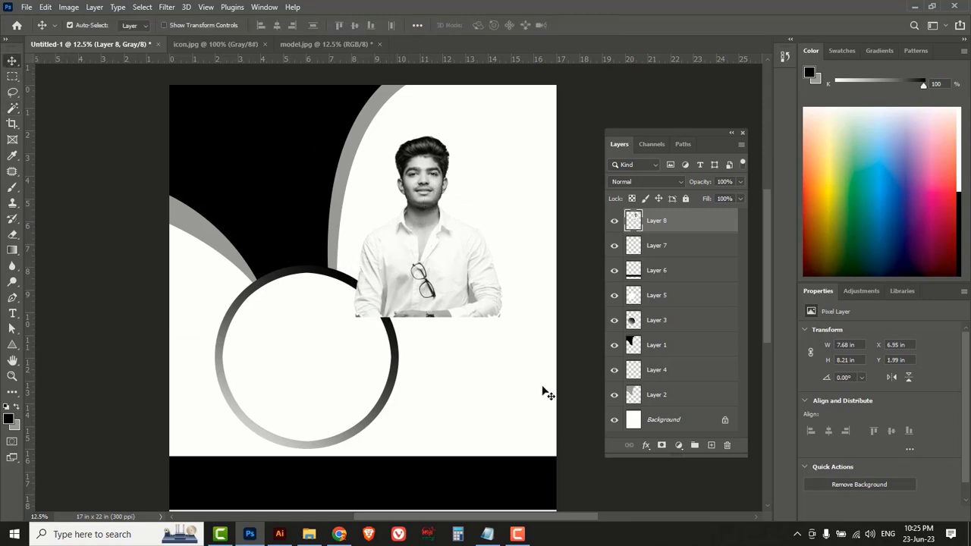
Enlarge the portrait to about 190% and position it across the right side.
key(ctrl)
key(ctrl+t)
drag(501, 318, 616, 468)
drag(505, 379, 457, 379)
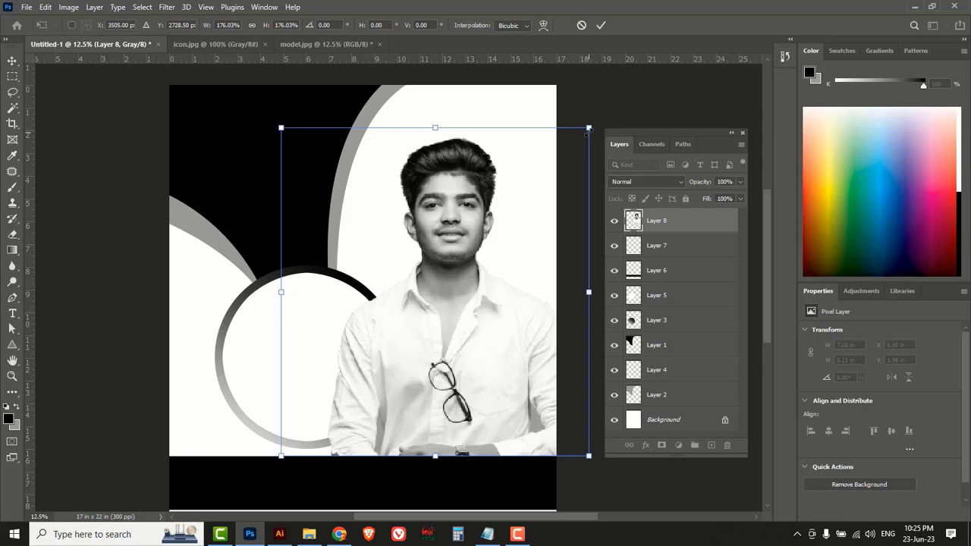
drag(587, 130, 612, 102)
drag(469, 160, 450, 194)
key(Return)
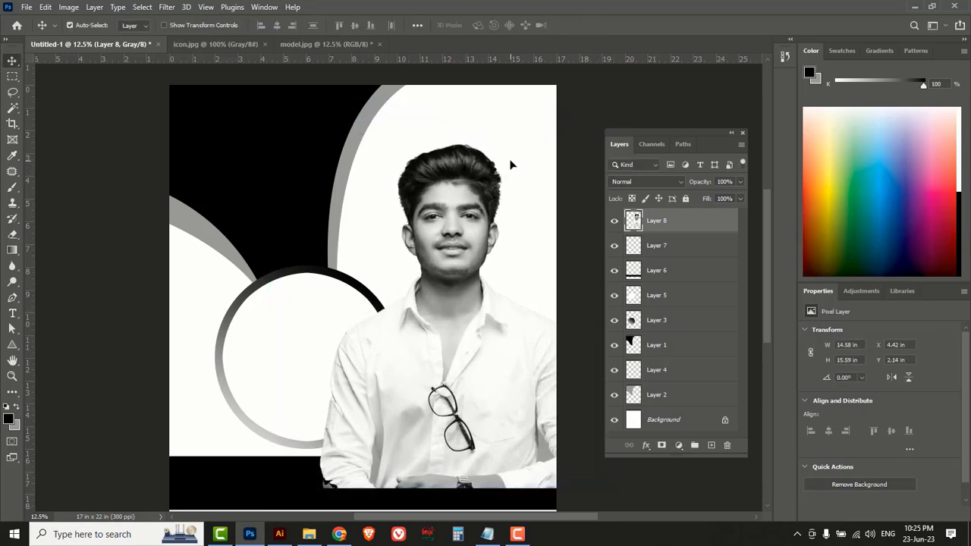
Move Layer 8 just above Background and switch to the icon.jpg document.
drag(701, 224, 706, 400)
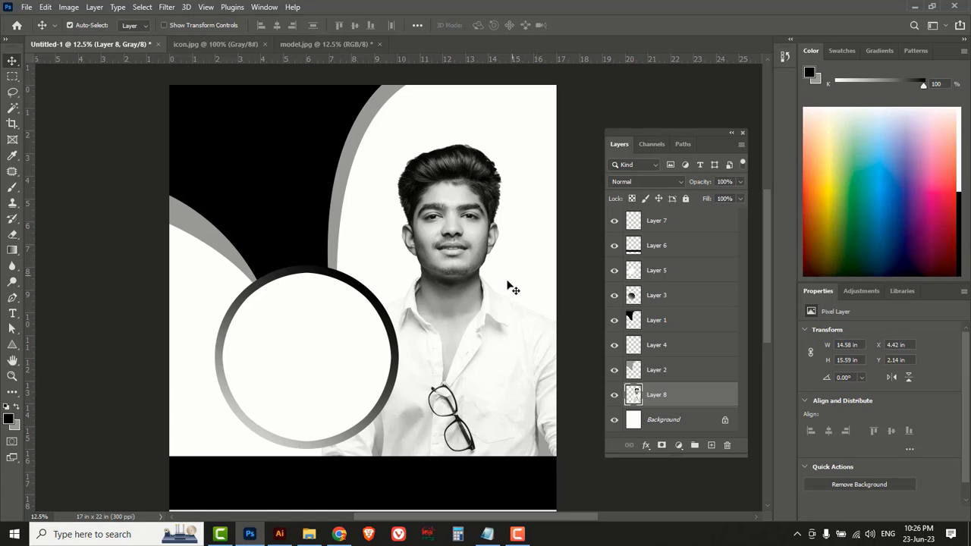
scroll(455, 356, down, 2)
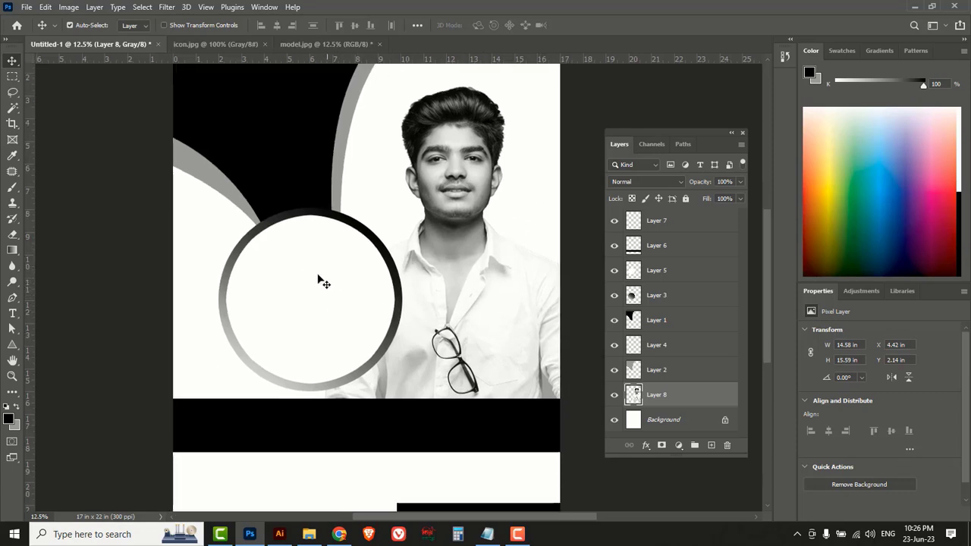
key(ctrl+Tab)
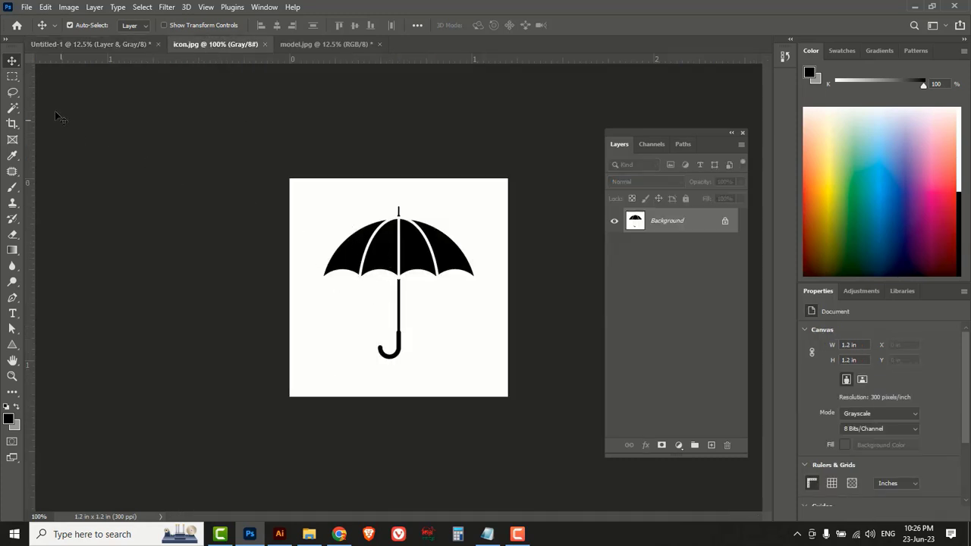
Drag the umbrella into the poster as Layer 9, placed between Layer 6 and Layer 7.
right_click(9, 66)
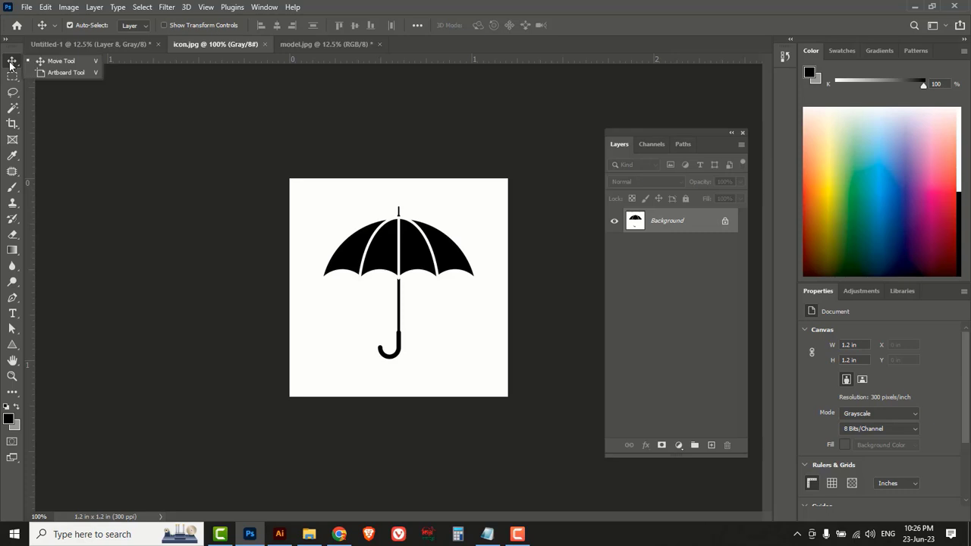
click(60, 64)
drag(383, 272, 219, 275)
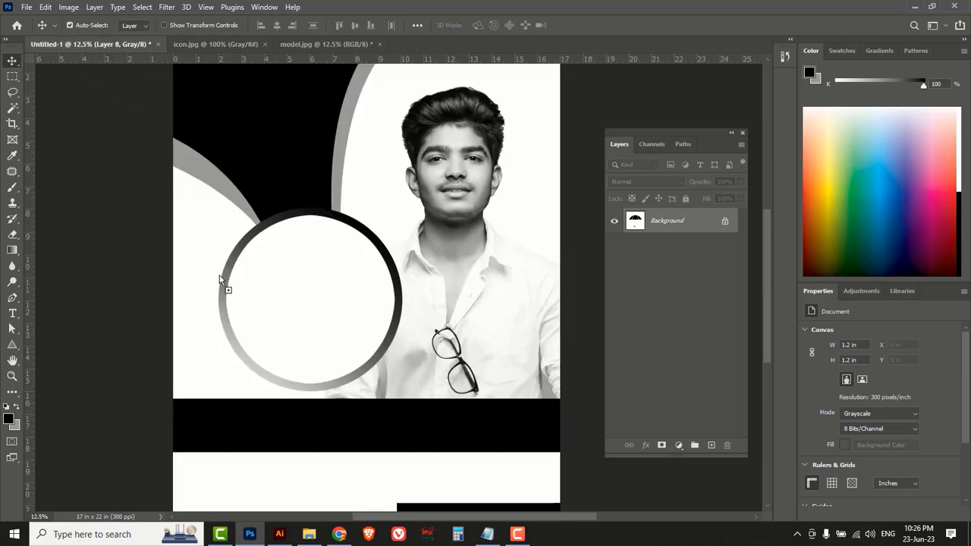
drag(282, 298, 305, 304)
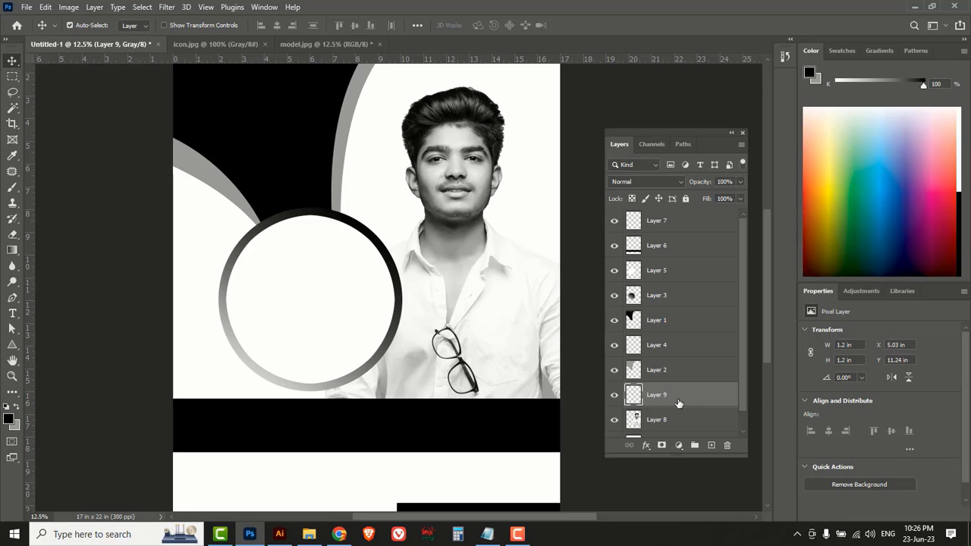
drag(700, 394, 688, 239)
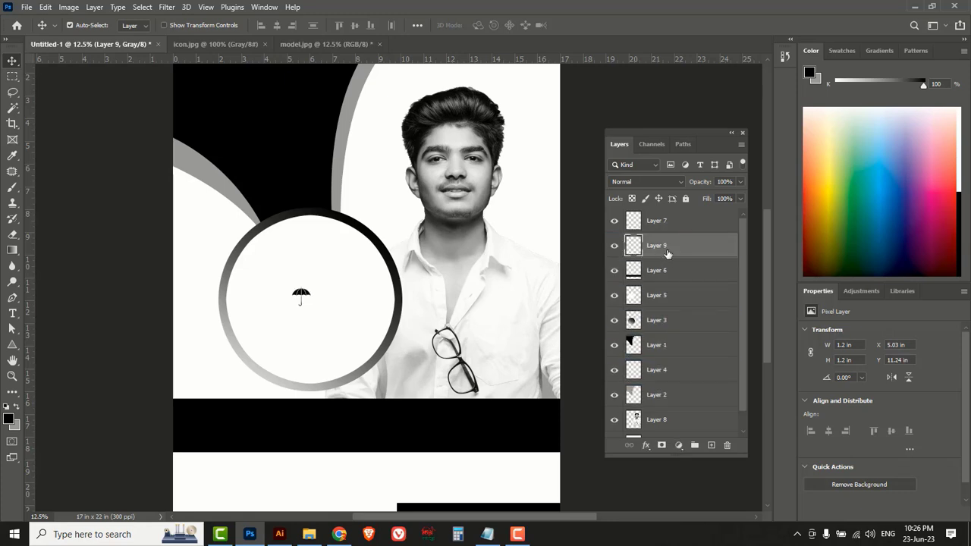
Enlarge the umbrella to 7.54 in over the ring and nudge it into place.
key(ctrl+t)
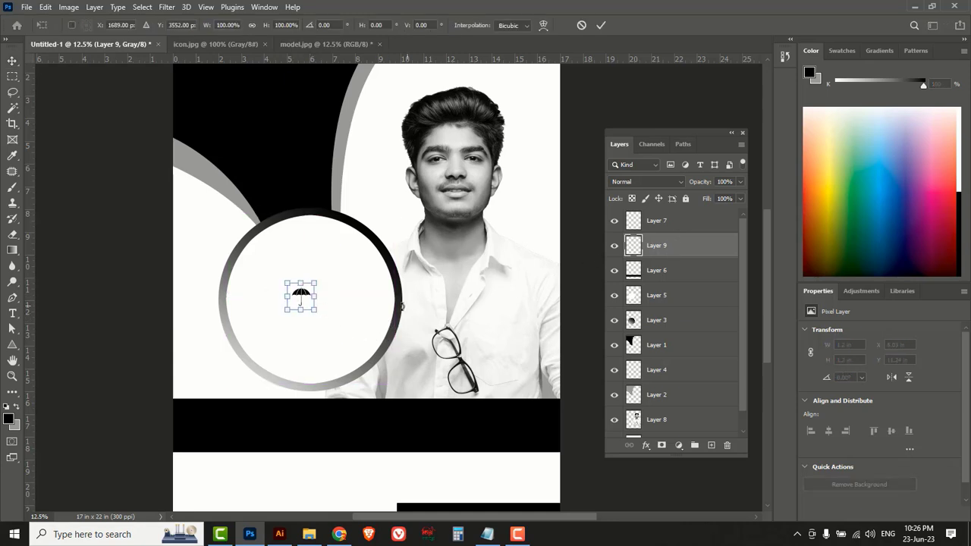
drag(313, 310, 386, 382)
drag(352, 332, 362, 341)
click(601, 25)
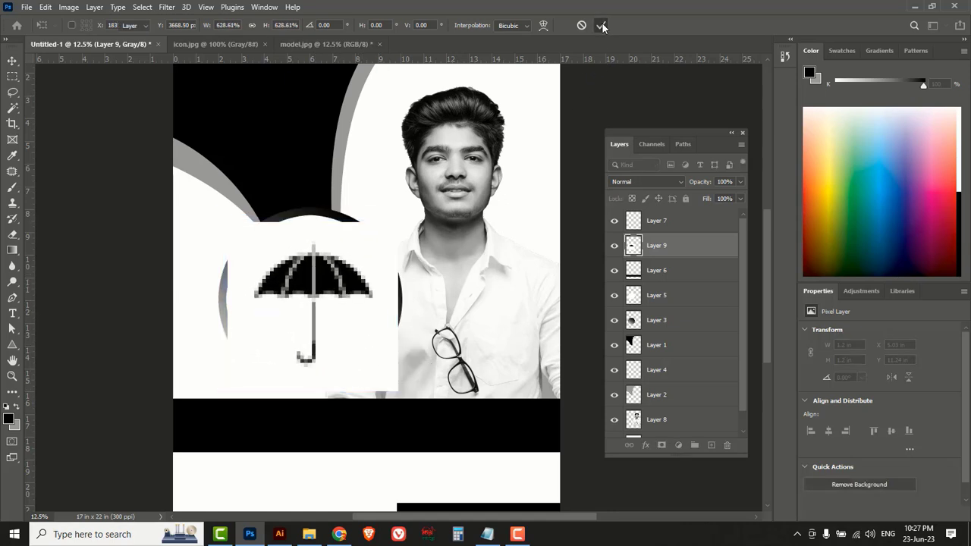
drag(329, 280, 325, 280)
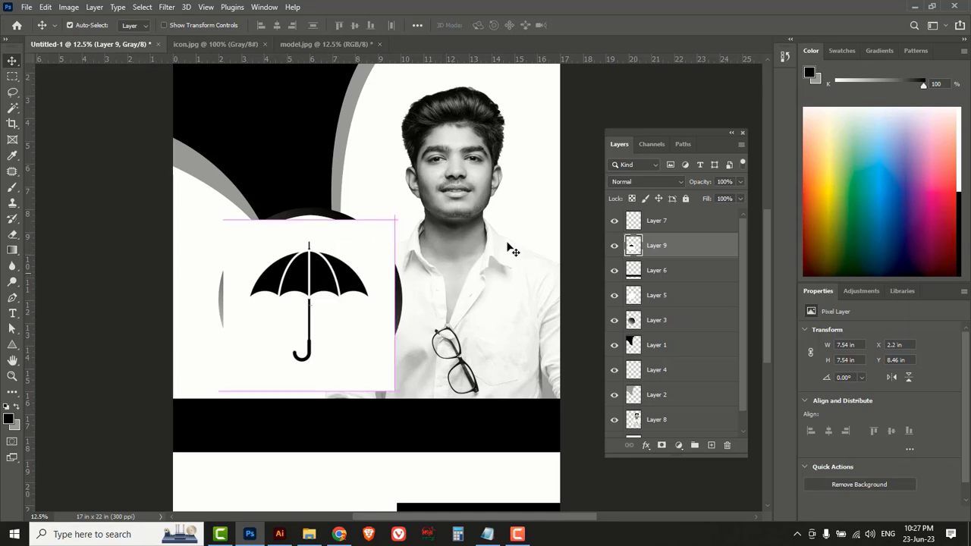
Enlarge the umbrella to about 103% (7.74 in) and restore Layer 9 to 100% opacity.
click(741, 182)
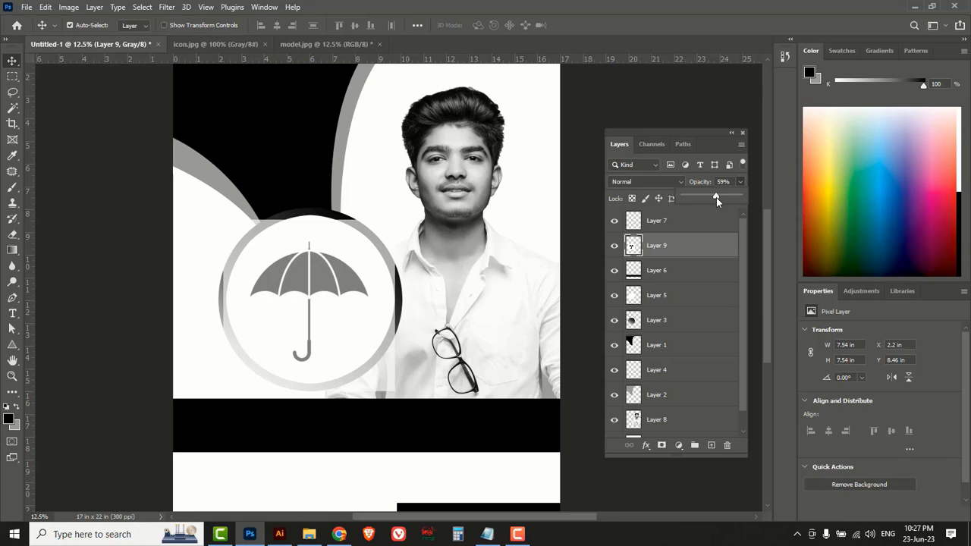
key(ctrl+t)
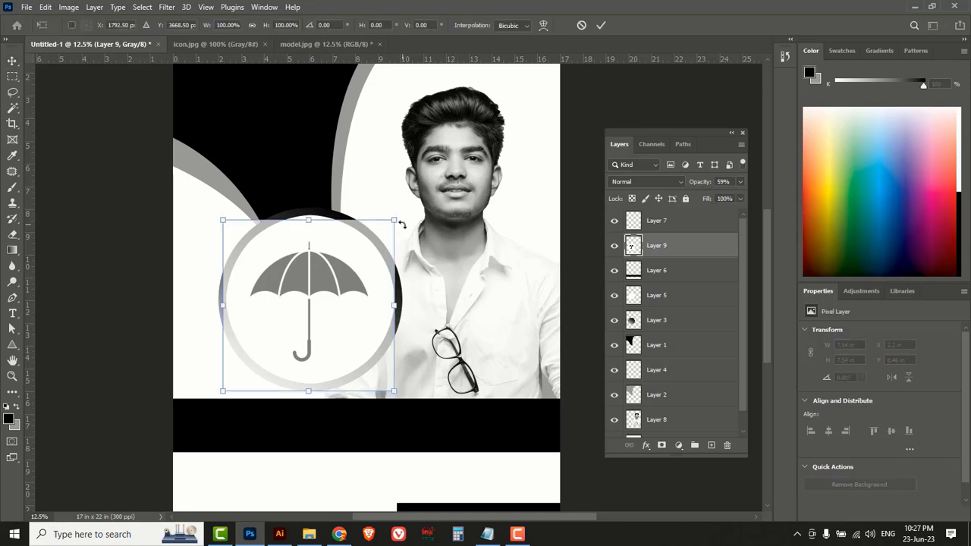
key(Return)
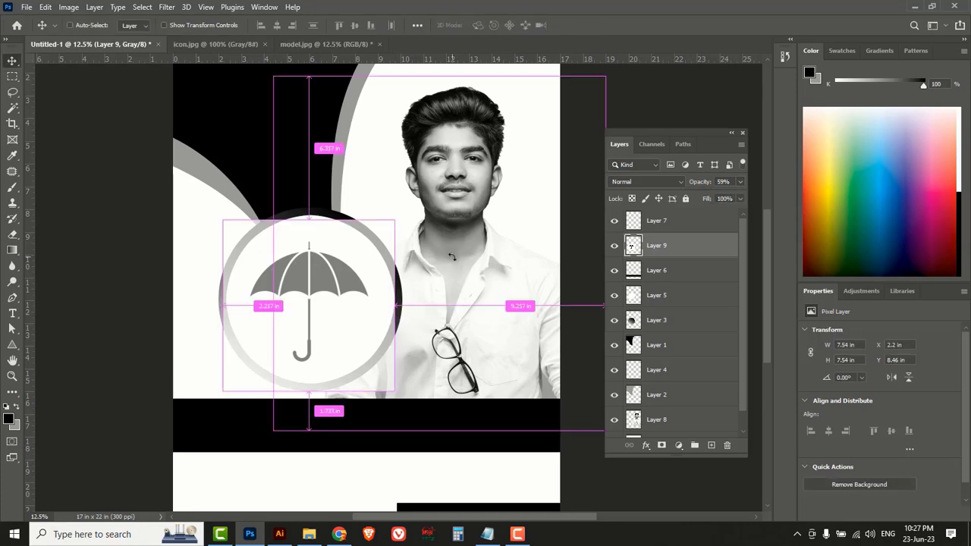
key(ctrl+t)
drag(396, 220, 400, 216)
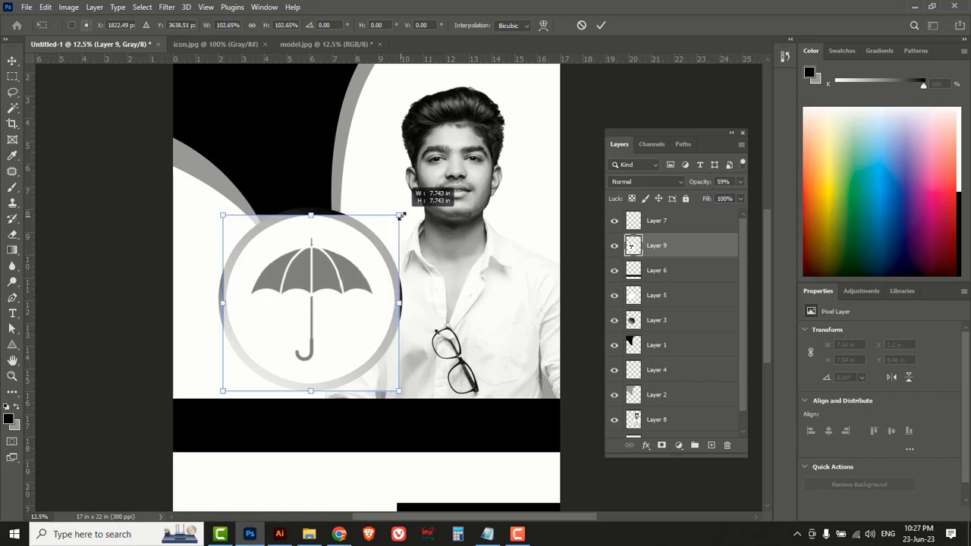
click(601, 25)
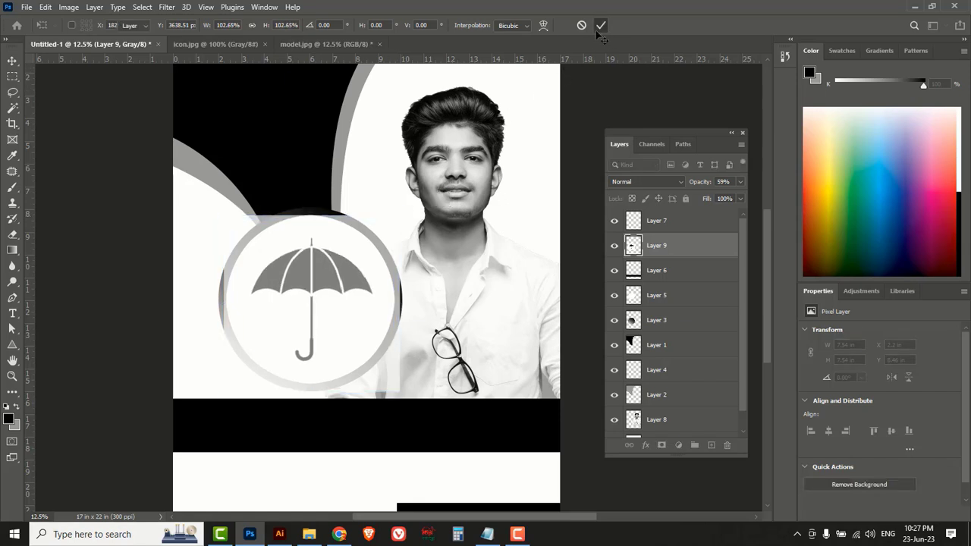
click(739, 182)
drag(722, 199, 749, 204)
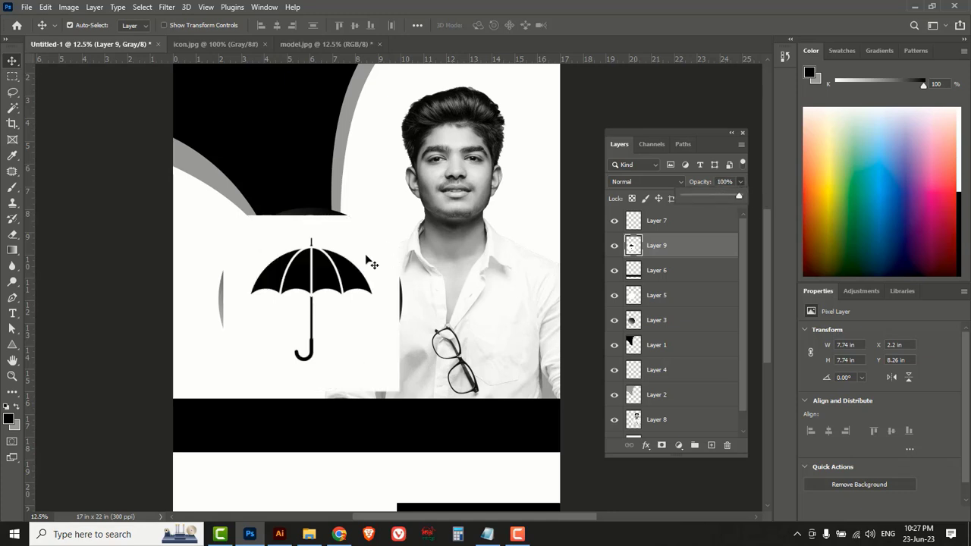
drag(13, 92, 65, 94)
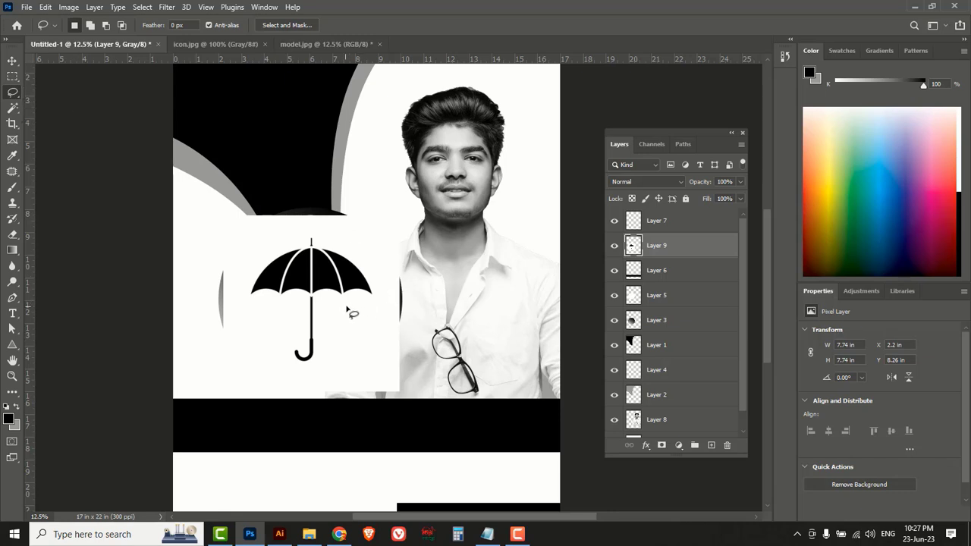
Lasso the umbrella, invert the selection, and delete its white background.
mouse_move(346, 306)
mouse_down()
mouse_move(372, 292)
mouse_move(365, 308)
mouse_move(378, 300)
mouse_move(369, 258)
mouse_move(317, 229)
mouse_move(246, 272)
mouse_move(244, 308)
mouse_move(282, 338)
mouse_move(292, 364)
mouse_move(315, 361)
mouse_move(357, 310)
mouse_up()
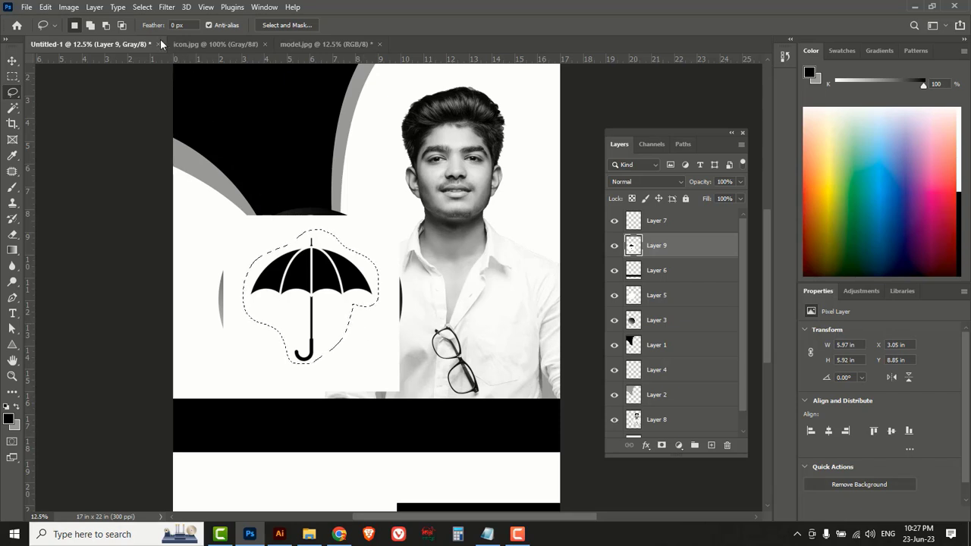
click(142, 8)
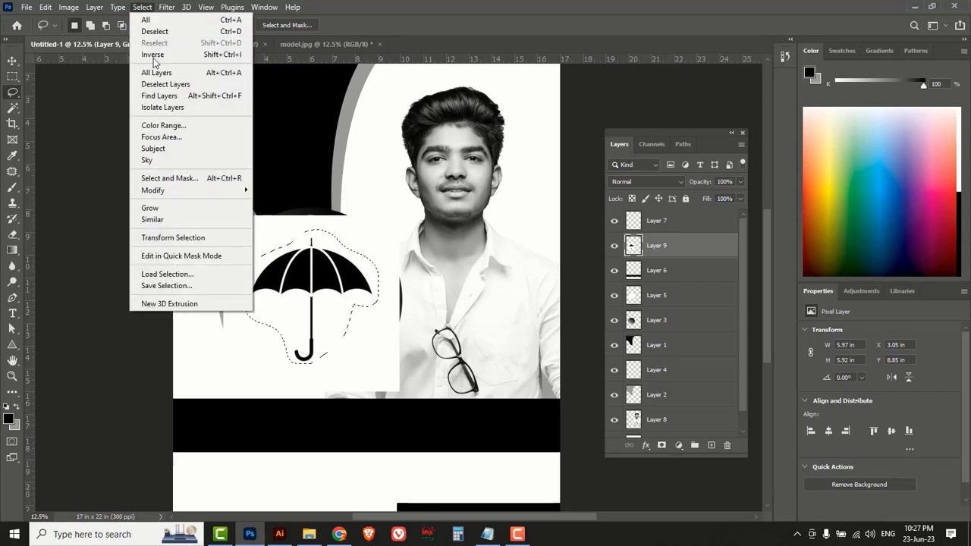
click(153, 54)
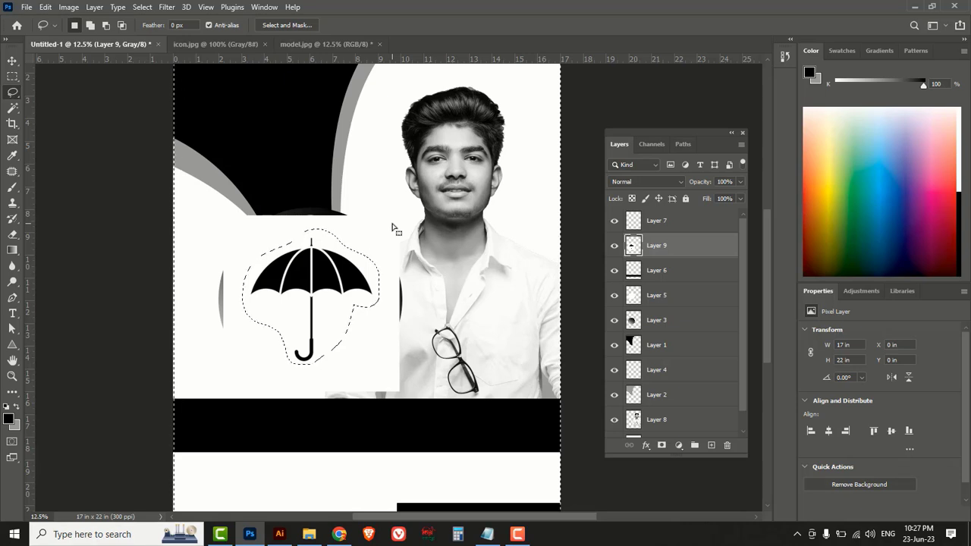
key(Delete)
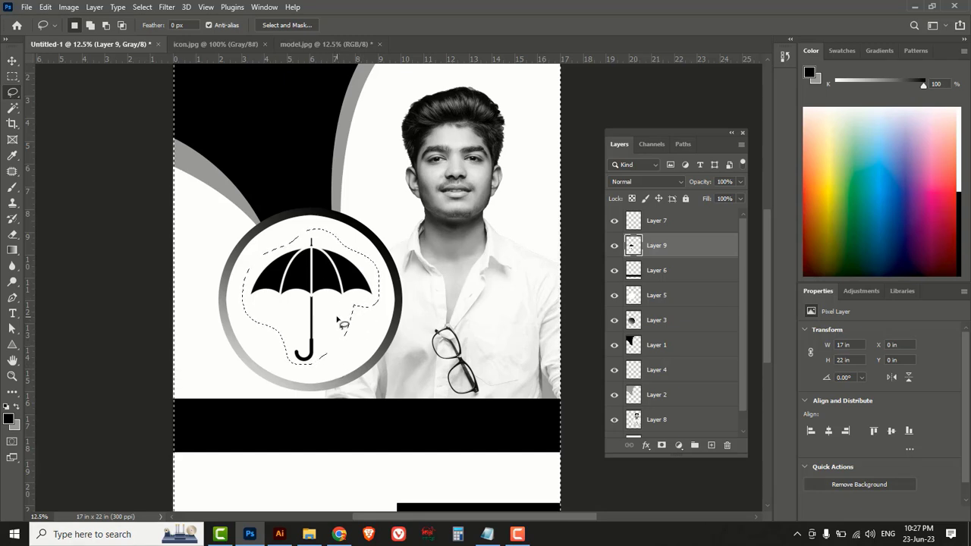
key(ctrl+d)
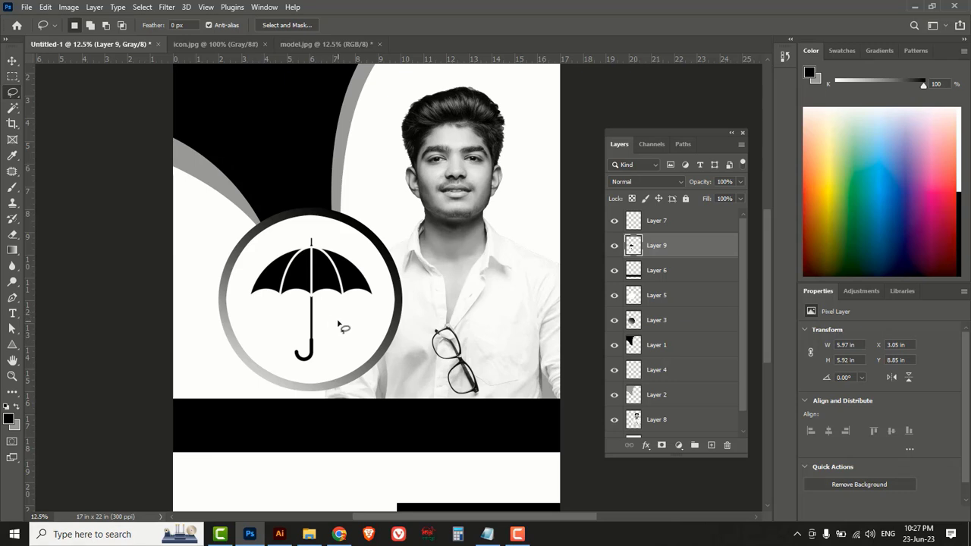
Enlarge the umbrella about 114% to 6.8 × 6.74 in inside the ring.
key(ctrl+t)
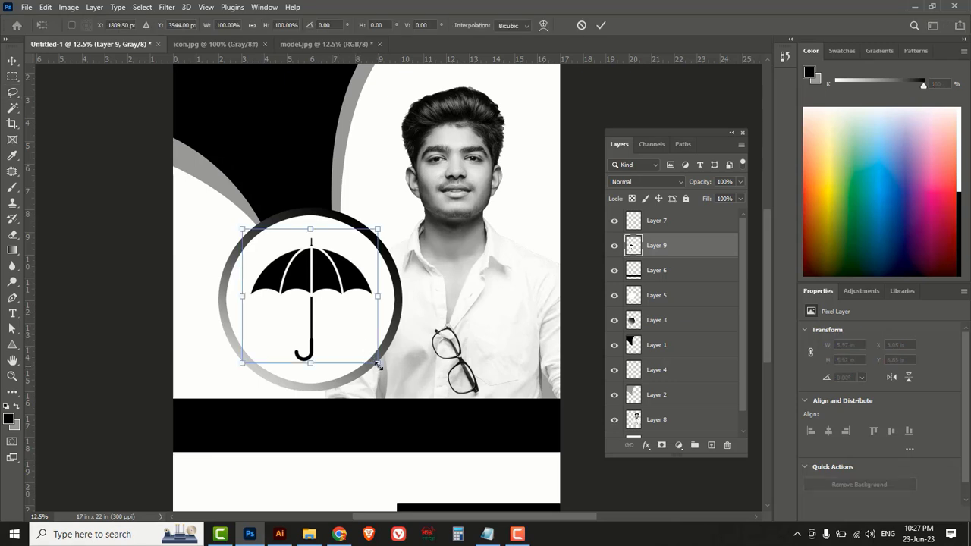
mouse_move(378, 366)
mouse_down()
mouse_move(387, 374)
mouse_move(368, 353)
mouse_move(386, 374)
mouse_up()
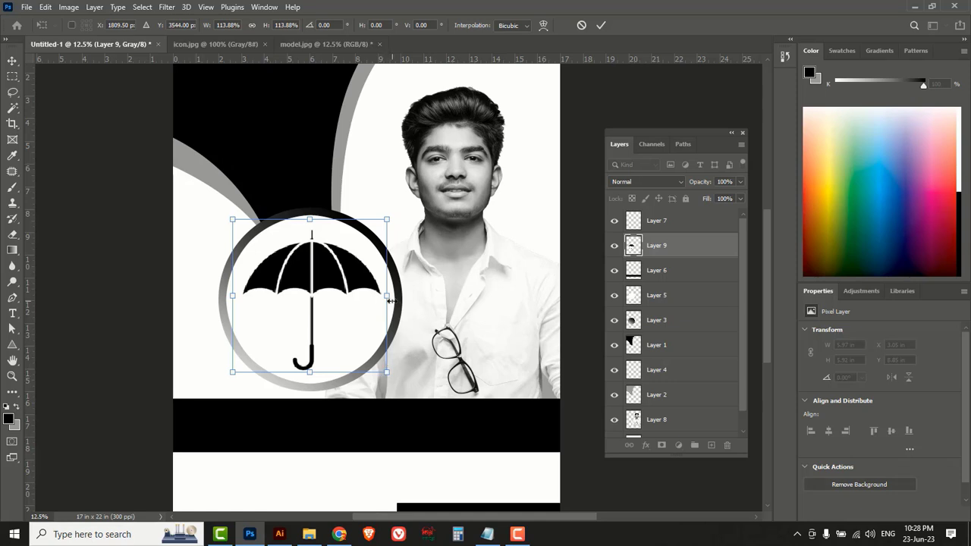
key(Return)
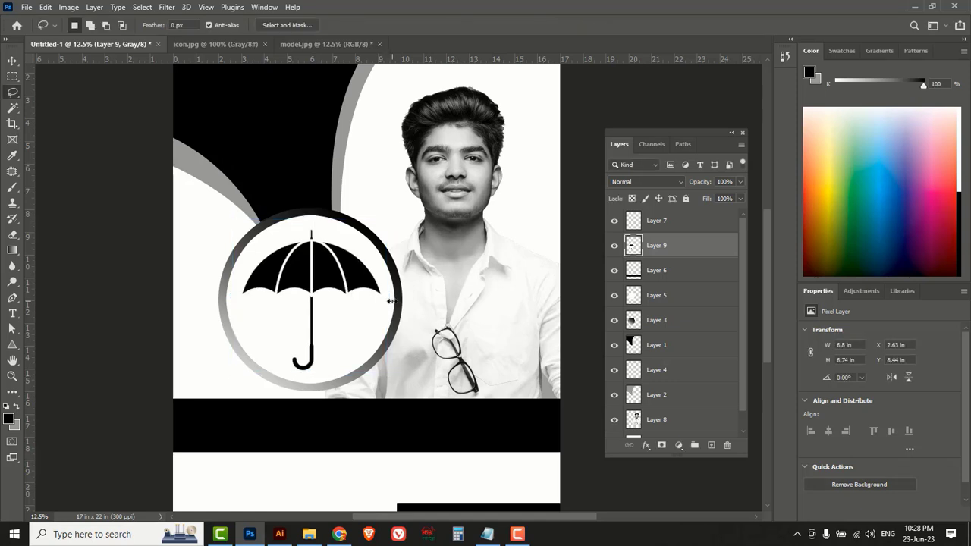
scroll(385, 220, up, 3)
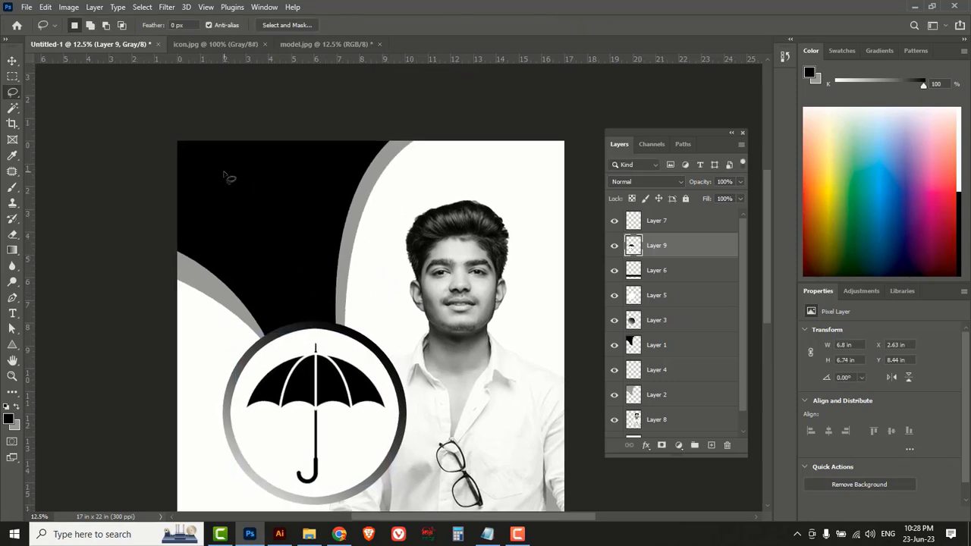
click(11, 314)
Choose the Horizontal Type tool with the SutonnyMJ Bold font.
click(13, 315)
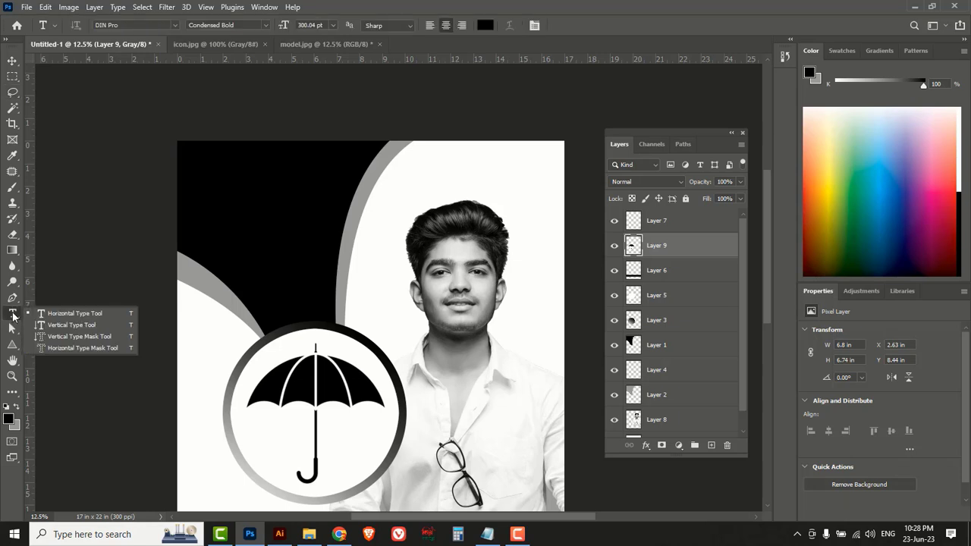
click(68, 316)
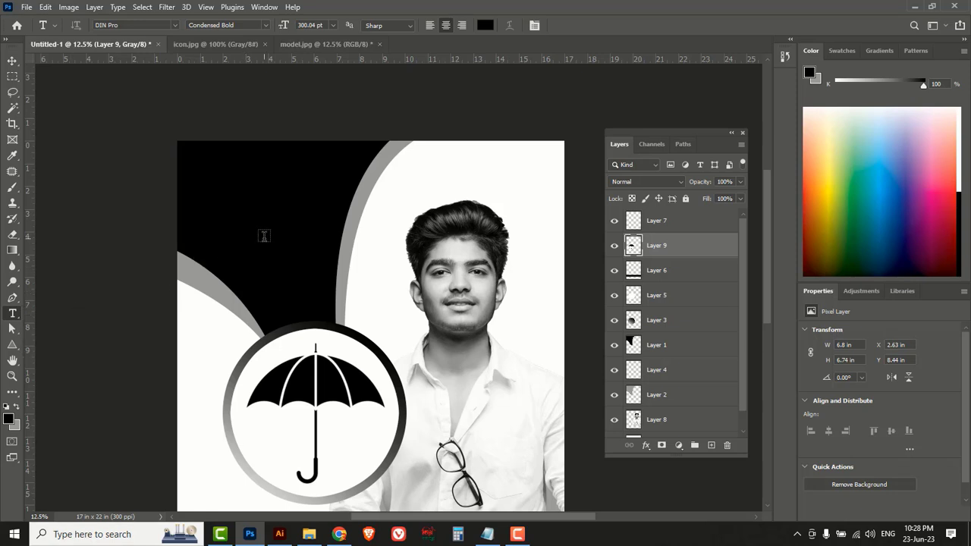
click(171, 27)
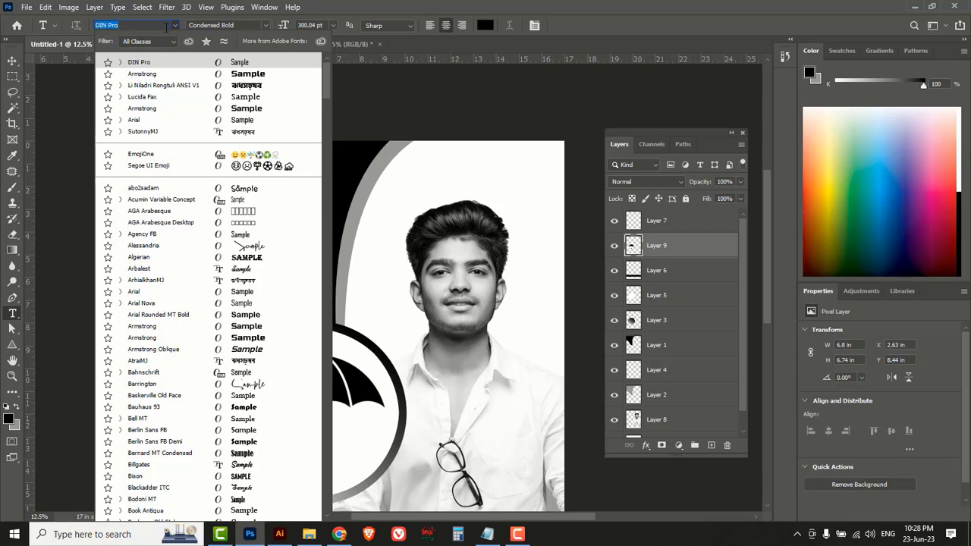
key(BackSpace)
key(BackSpace)
key(BackSpace)
key(BackSpace)
key(BackSpace)
key(BackSpace)
key(BackSpace)
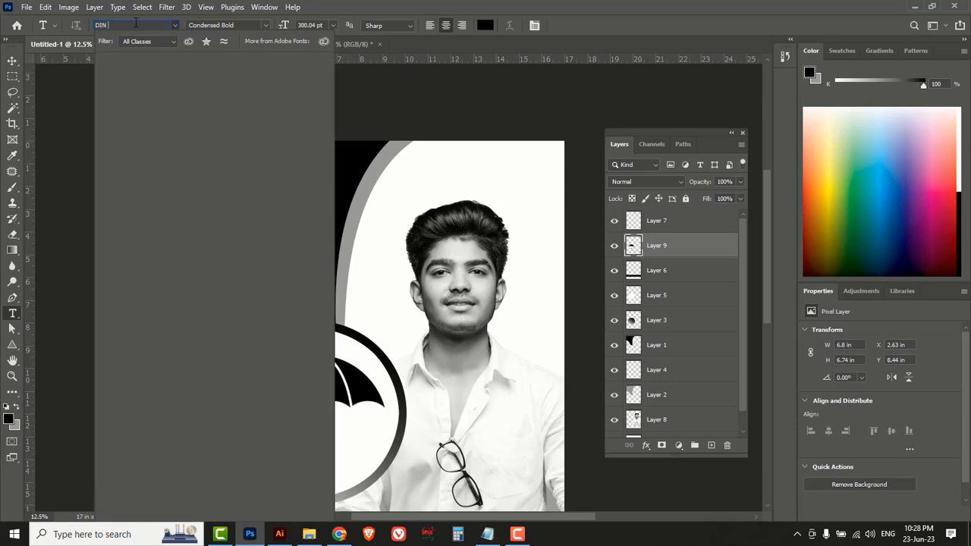
text(suto)
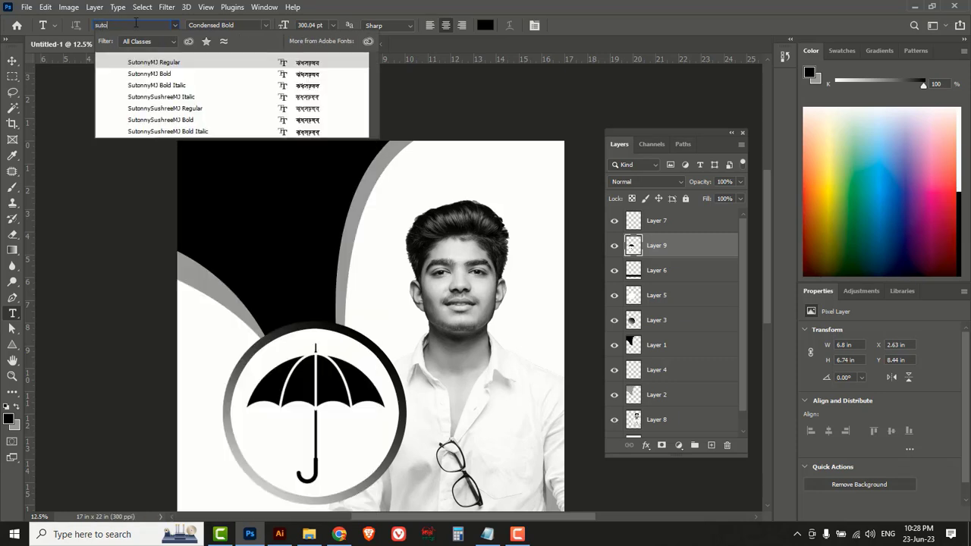
click(175, 76)
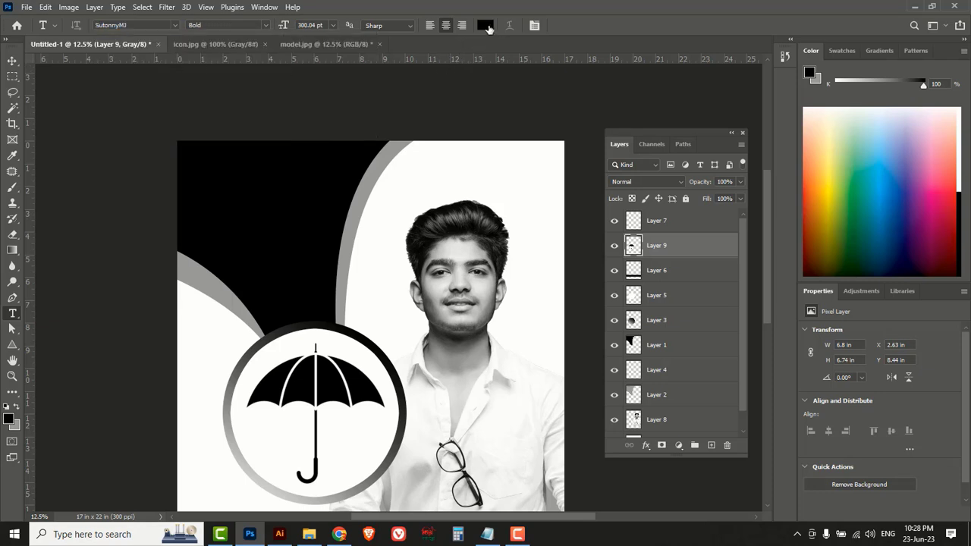
Set the text colour to white (#ffffff).
click(485, 25)
drag(633, 184, 596, 133)
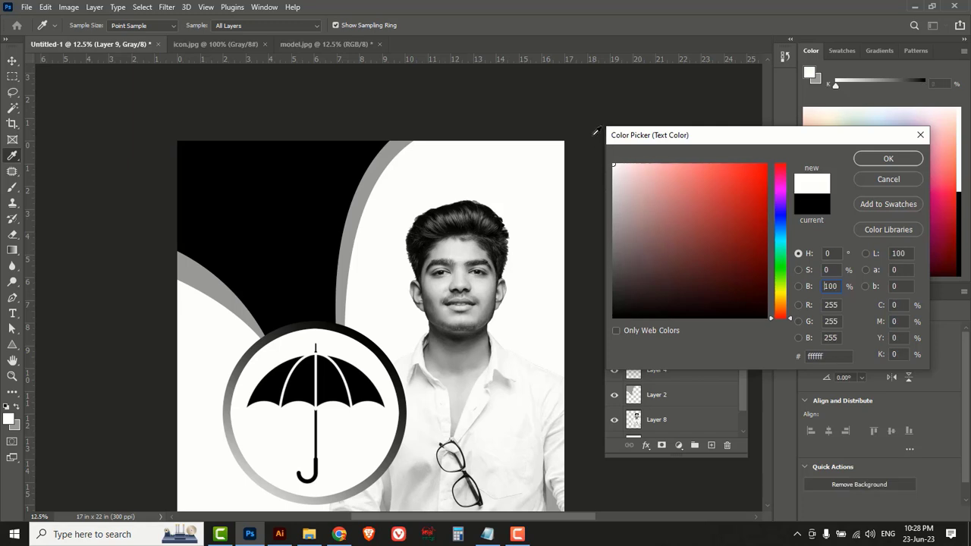
click(888, 160)
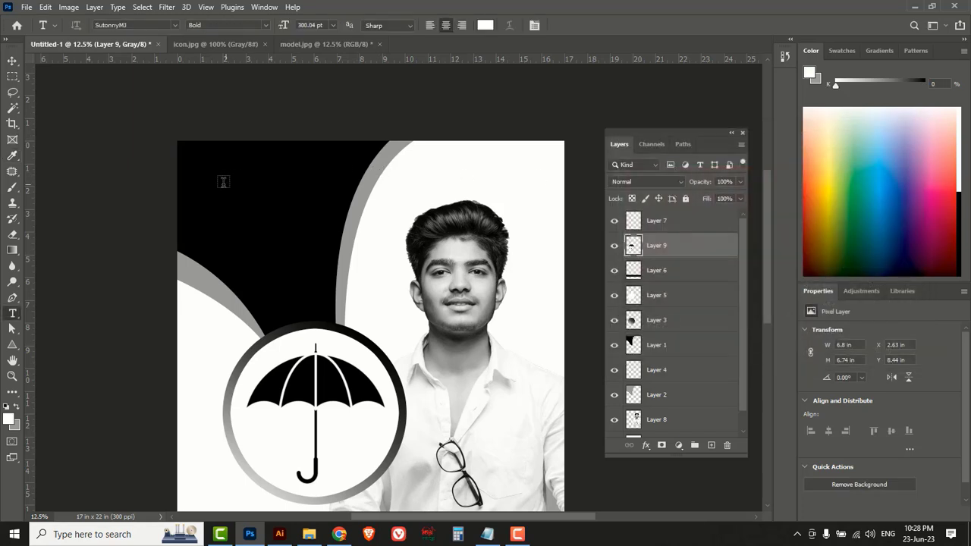
Start a text layer at the poster's top left with a 48 pt size.
click(214, 181)
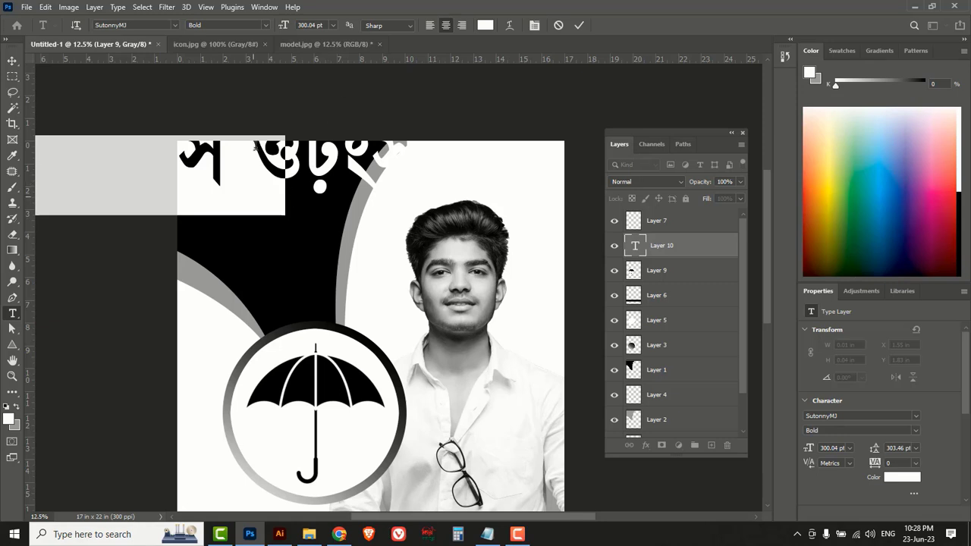
click(333, 26)
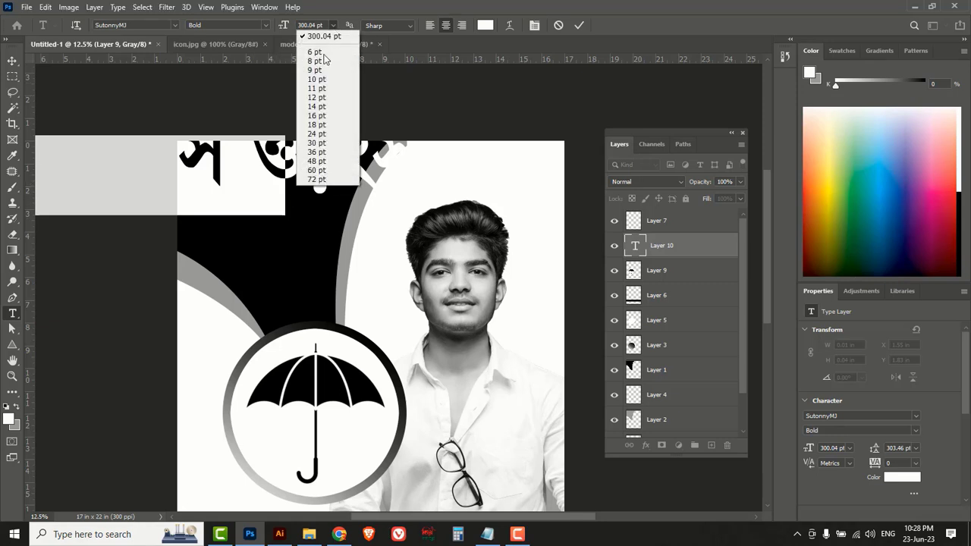
click(317, 135)
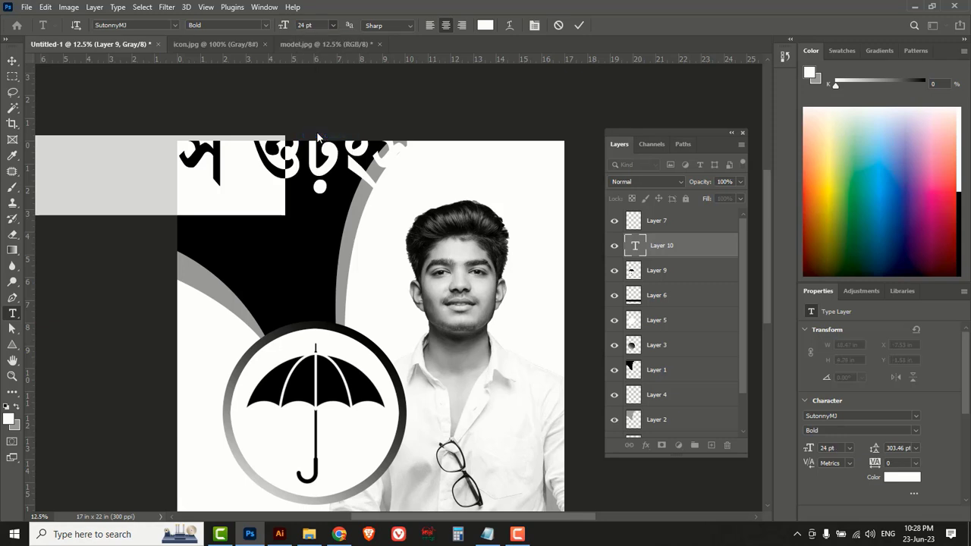
click(336, 27)
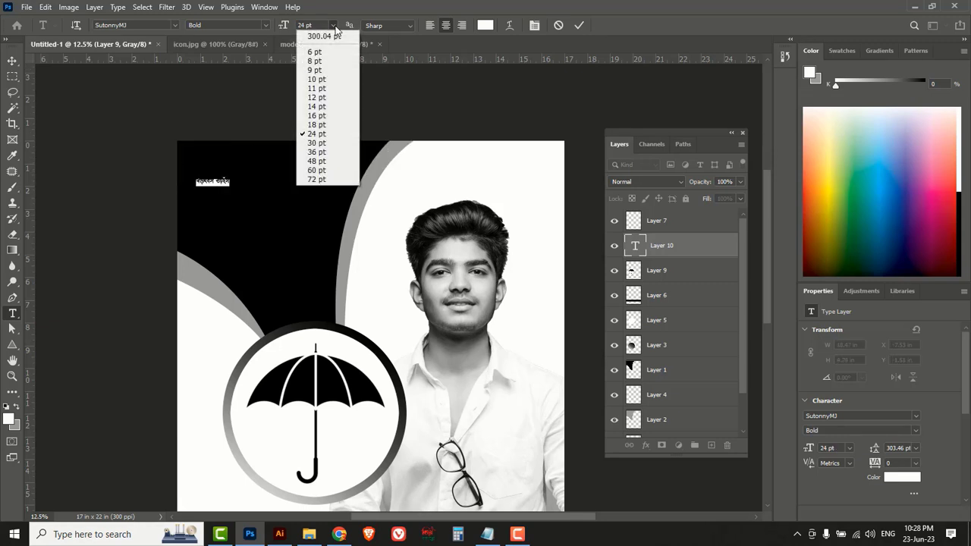
click(317, 161)
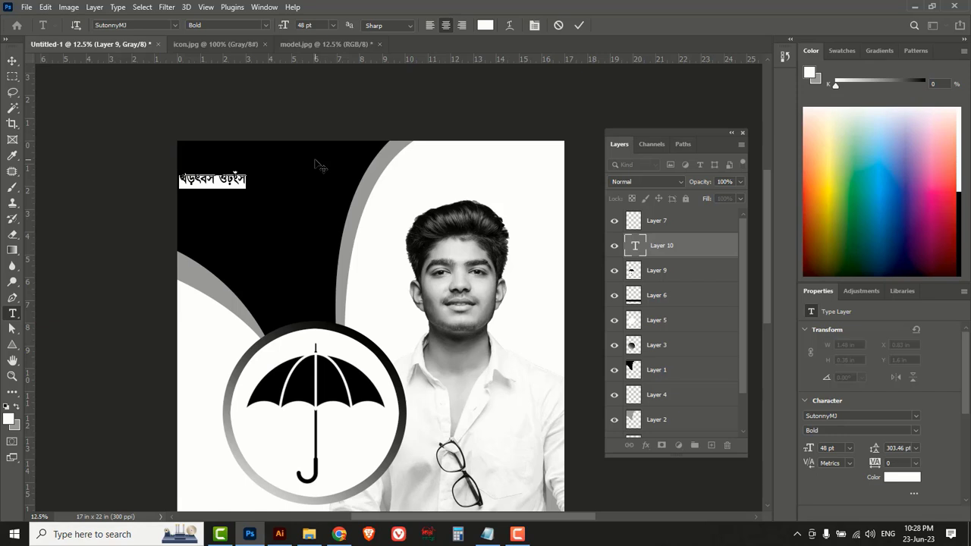
Switch the Bengali input layout to Bijoy Classic and select the garbled text line.
click(427, 535)
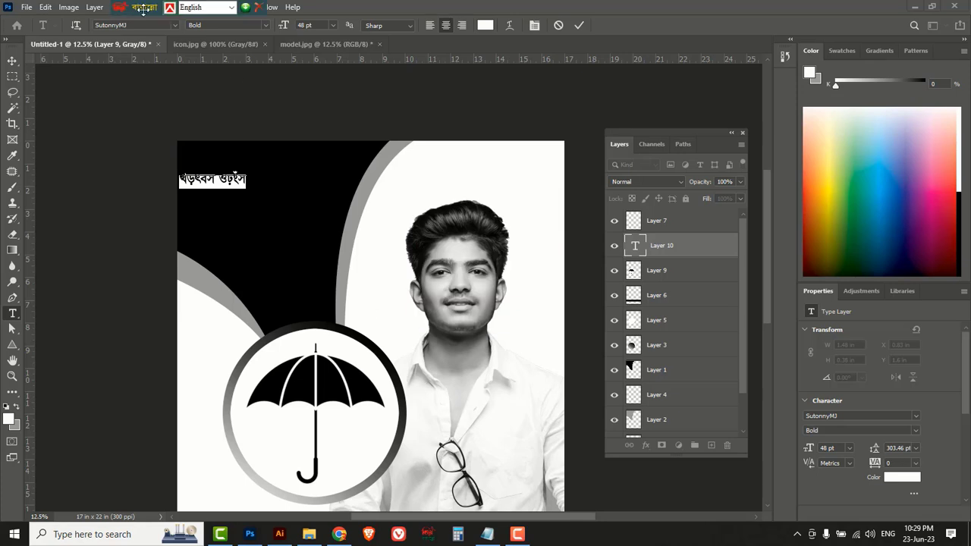
drag(144, 9, 588, 9)
click(675, 11)
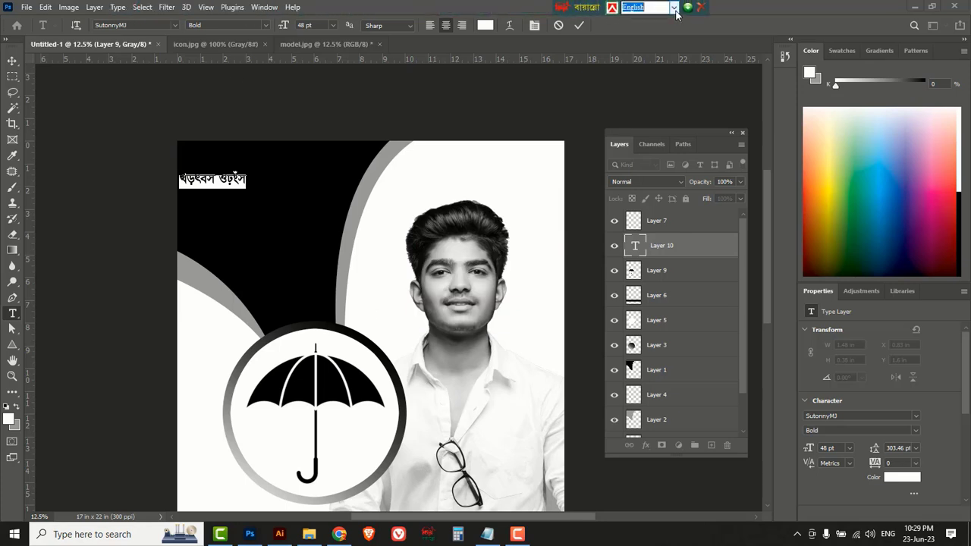
click(674, 9)
click(634, 30)
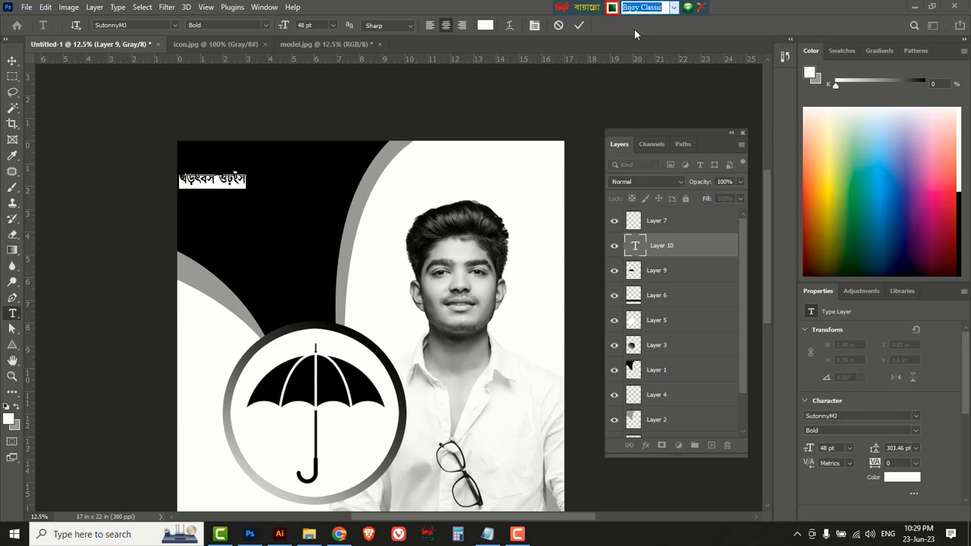
drag(573, 9, 625, 9)
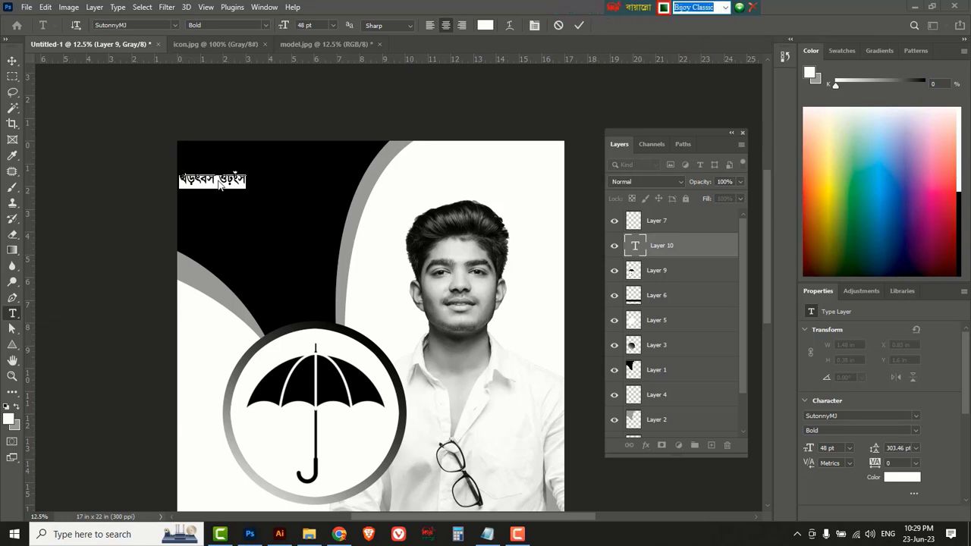
triple_click(218, 182)
Replace the garbled text with 'আসন্ন দক্ষিণভাগ (দক্ষিণ)' and 'ইউনিয়ন পরিষদ নির্বাচনে', then select both lines.
key(BackSpace)
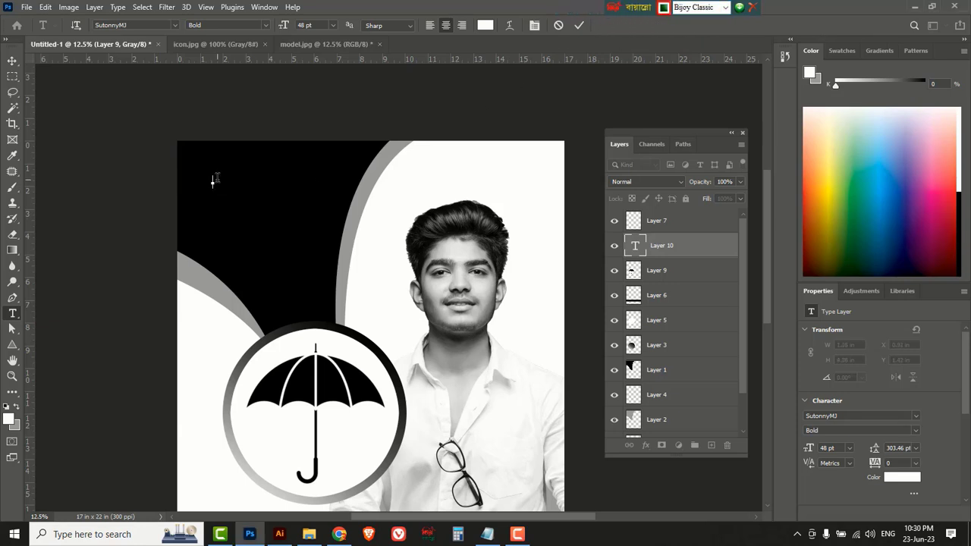
text(আসন্ন দিক্ষণভ)
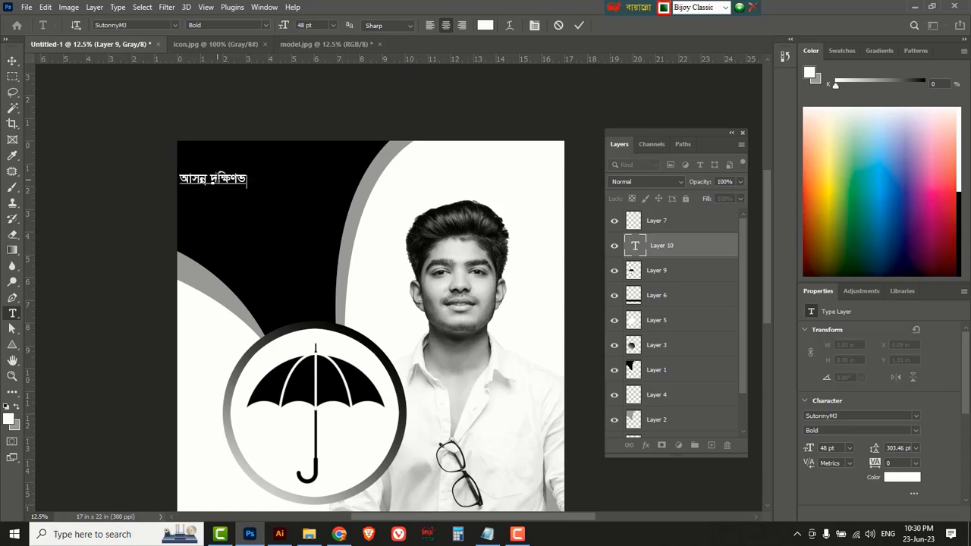
text(াগ (দকি)
text())
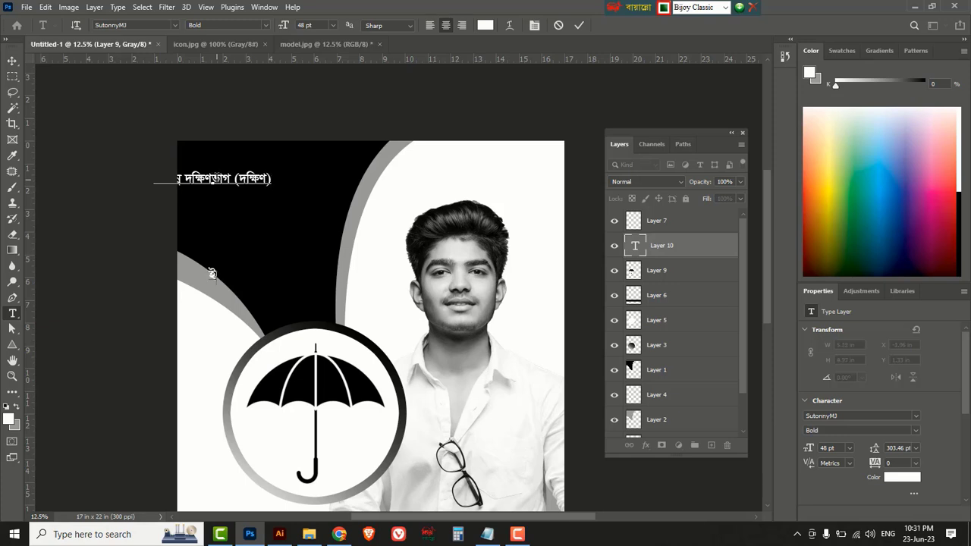
text(উনিয়ন পরিষ)
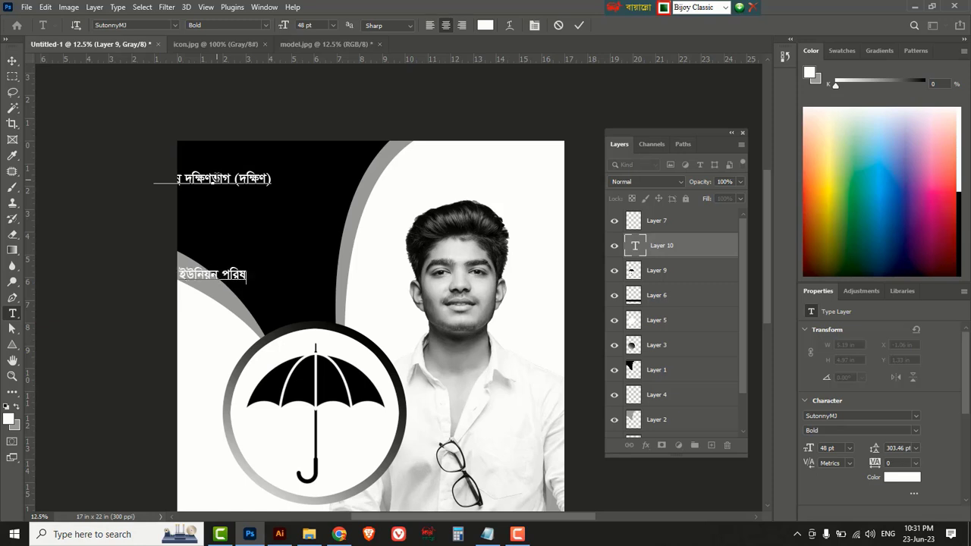
text(দ নির্বাচনে)
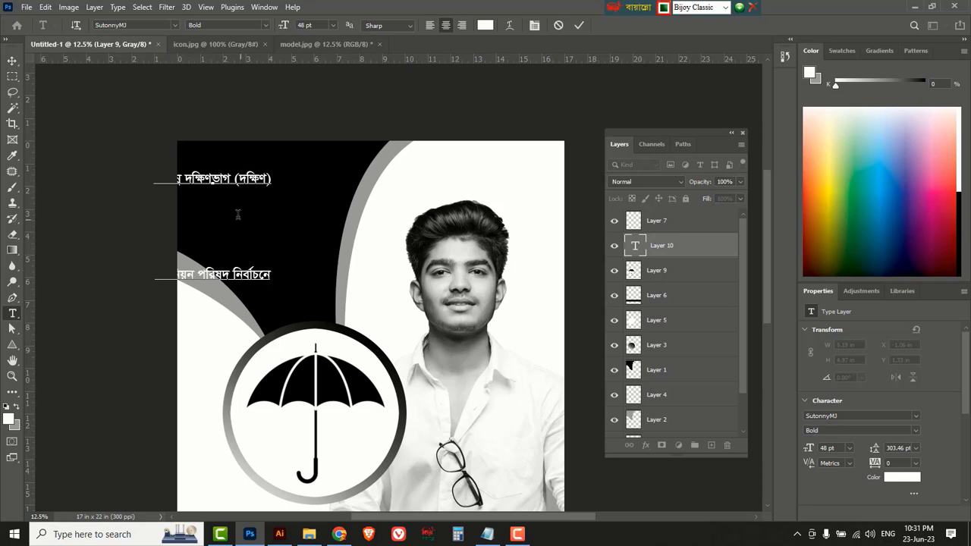
drag(271, 276, 95, 182)
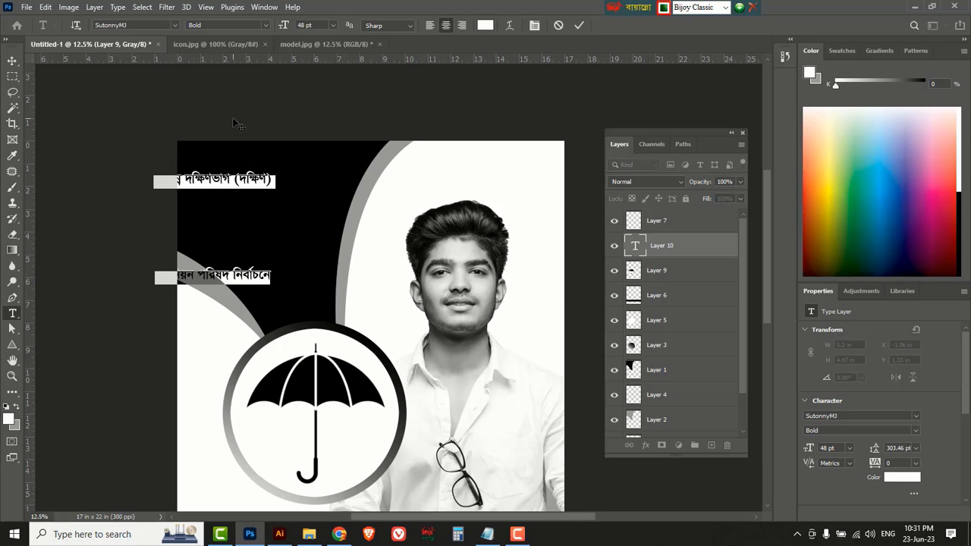
click(262, 8)
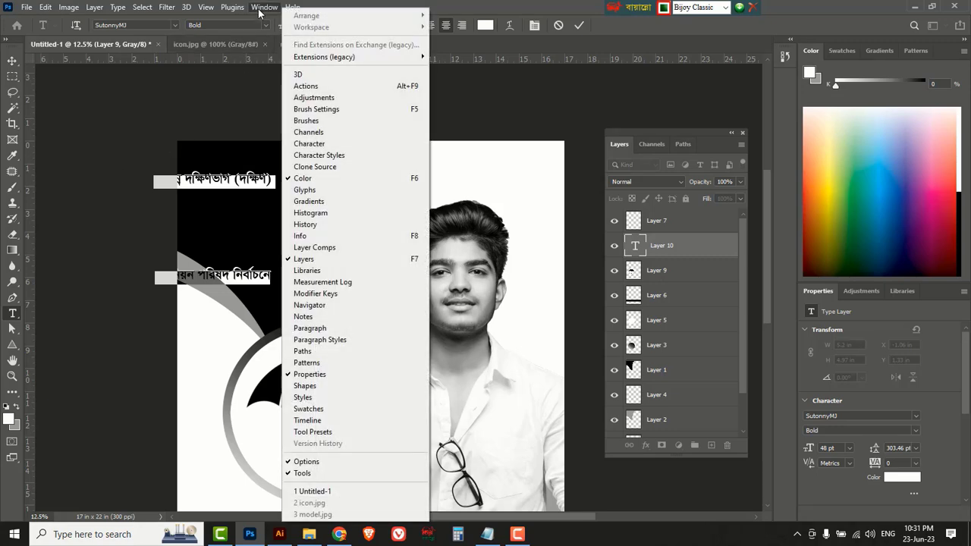
Open the Character panel beside the canvas and start adjusting the Bengali lines' leading.
click(333, 144)
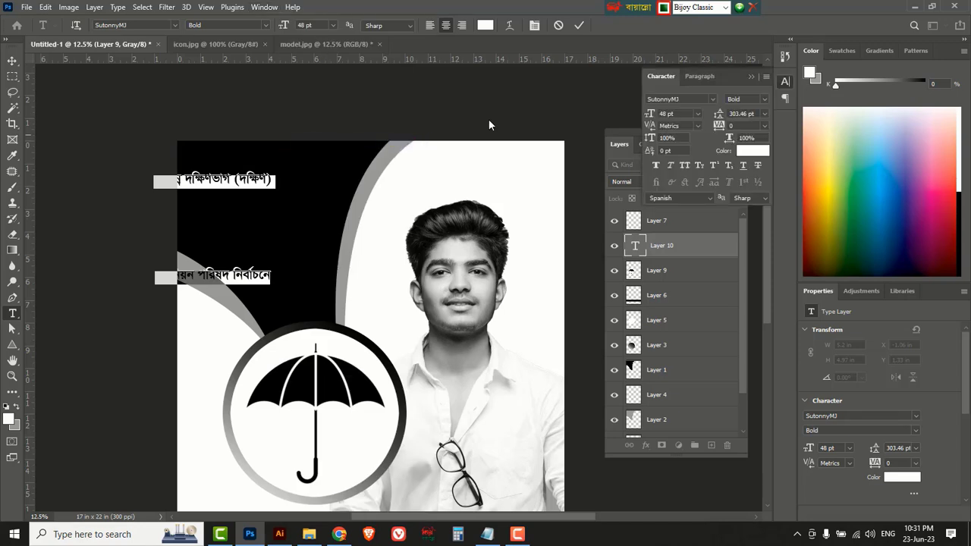
drag(724, 76, 522, 80)
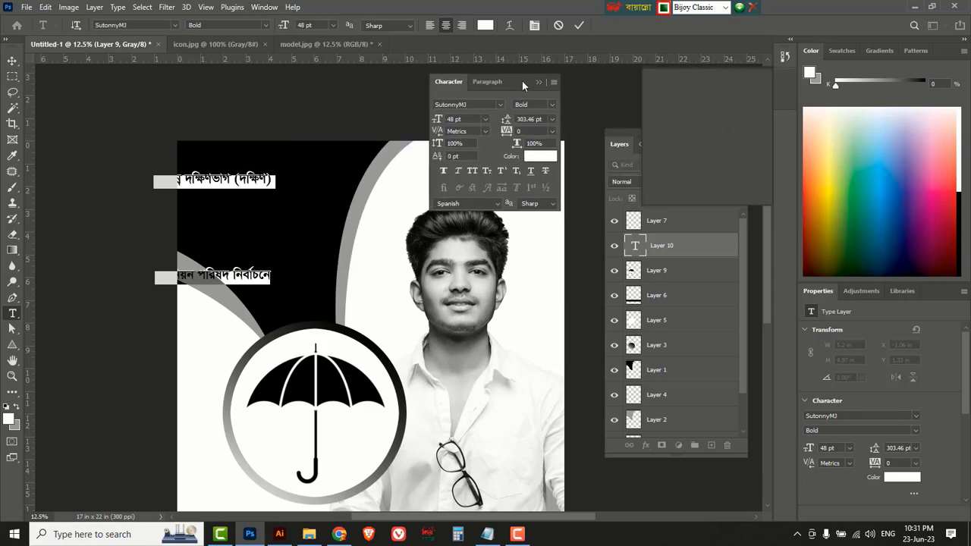
click(502, 122)
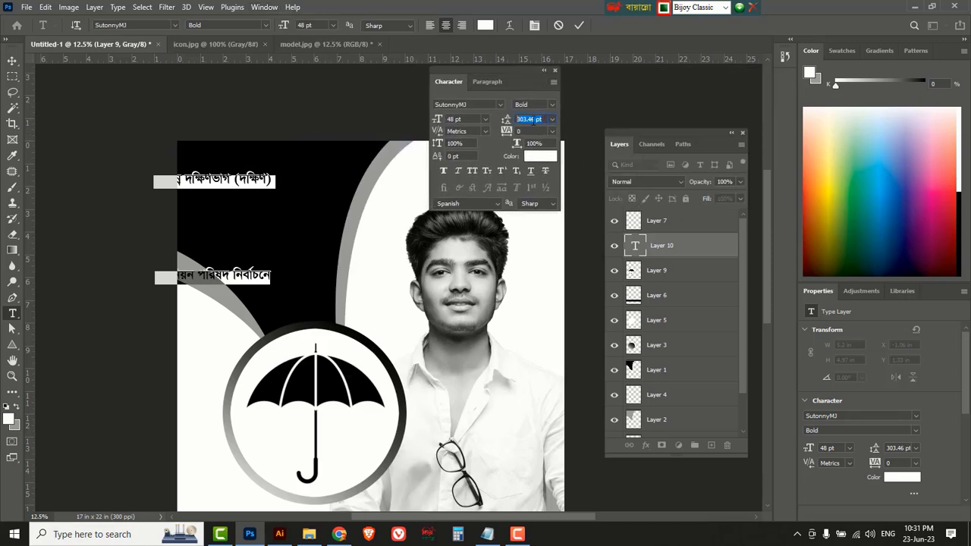
text(304)
key(Return)
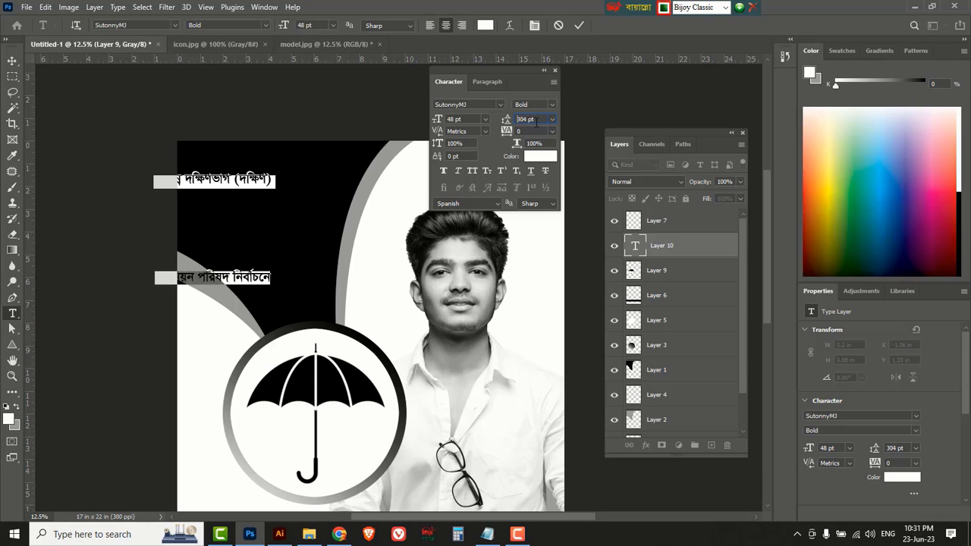
drag(506, 120, 483, 122)
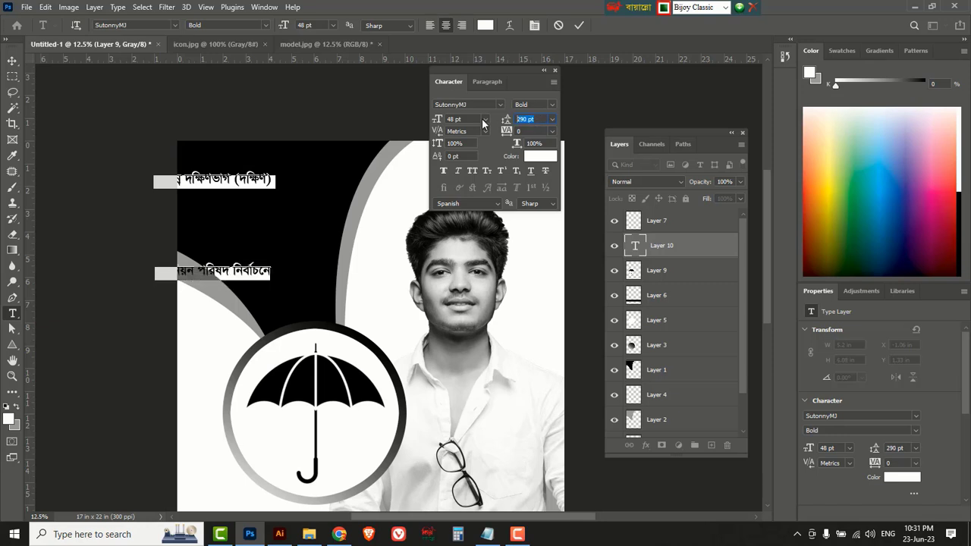
text(10)
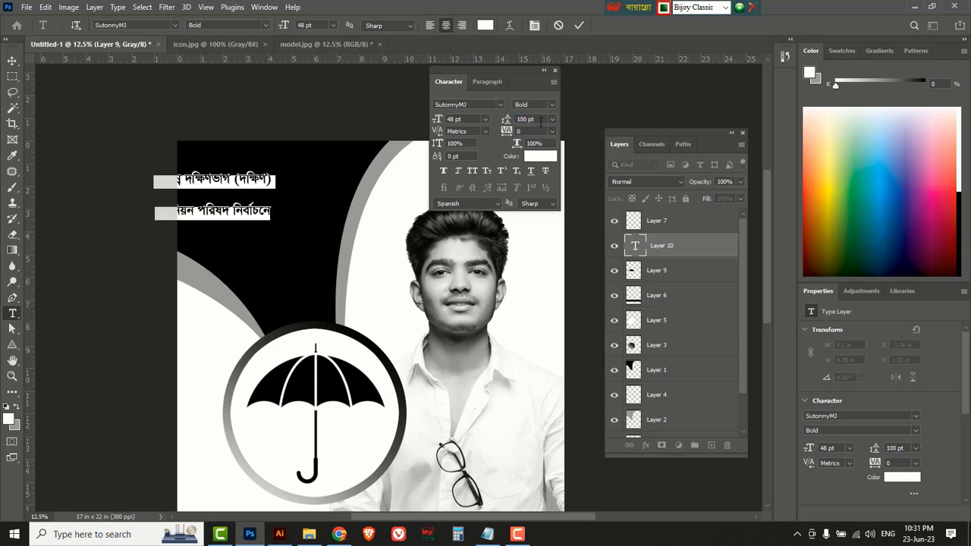
Set the leading to 50 pt and move the text block right near the top.
drag(535, 119, 480, 120)
text(50)
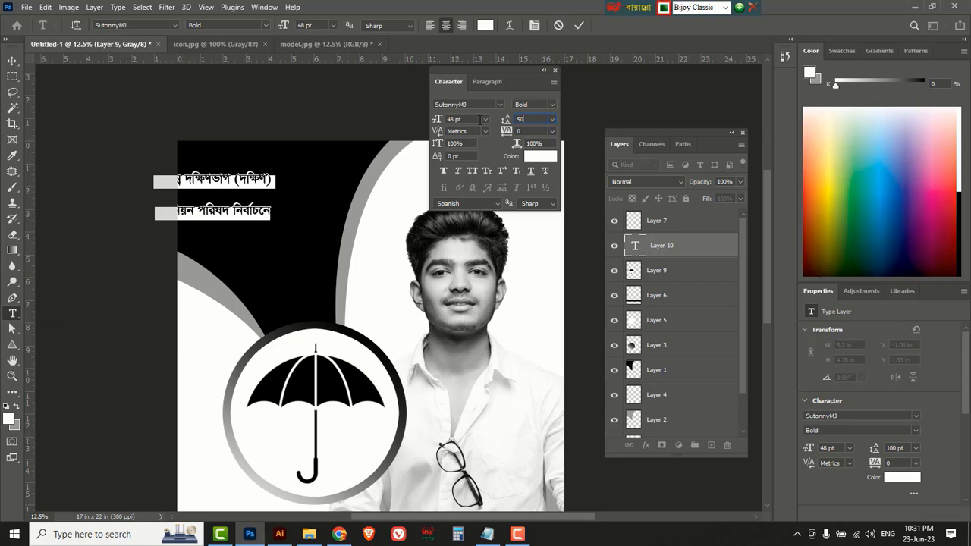
key(Return)
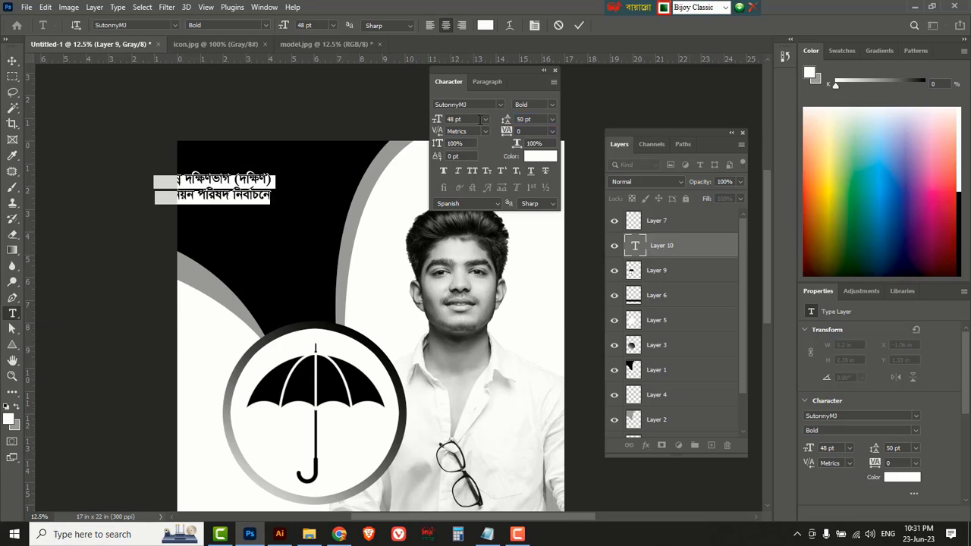
click(12, 60)
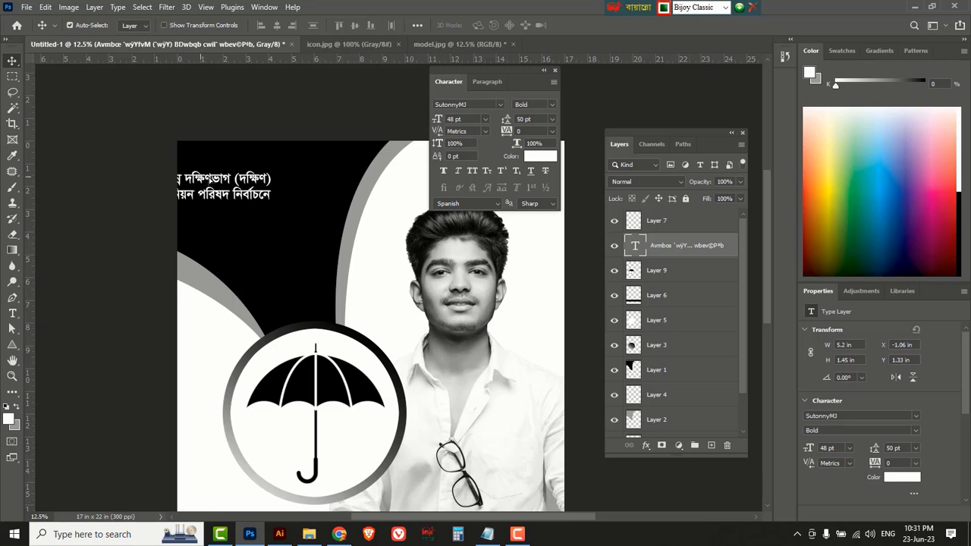
drag(209, 184, 250, 156)
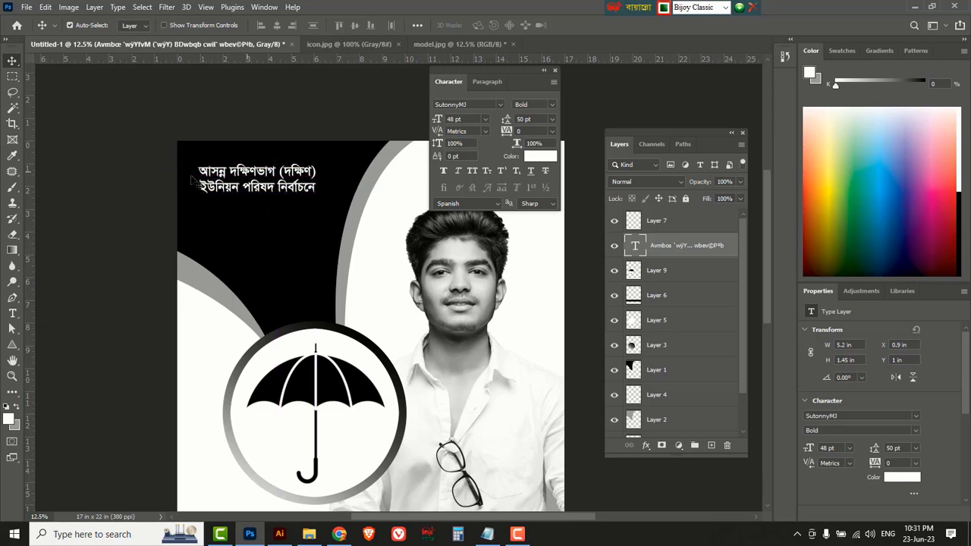
Break the headline after its first word and add a new line '৭ নং ওয়ার্ডের'.
click(12, 314)
right_click(13, 317)
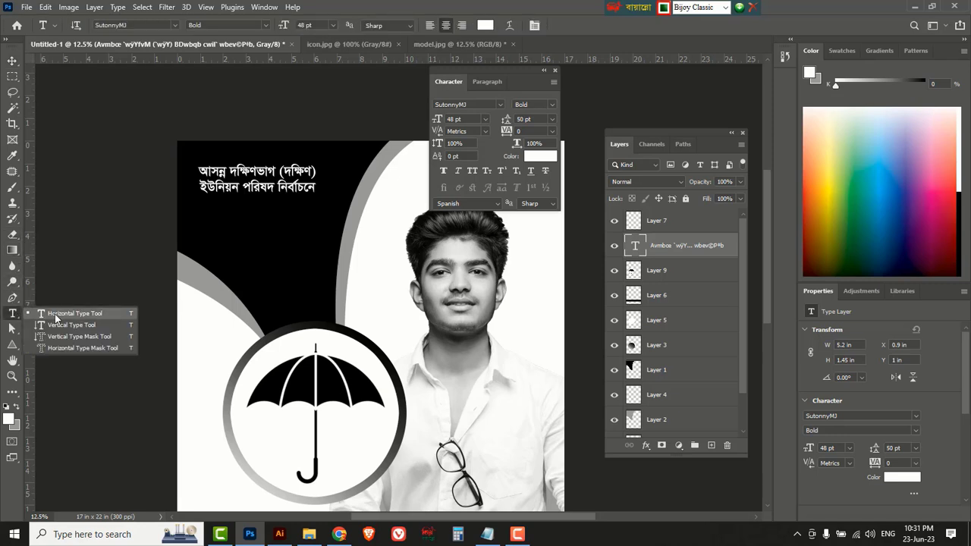
click(56, 314)
click(226, 167)
key(BackSpace)
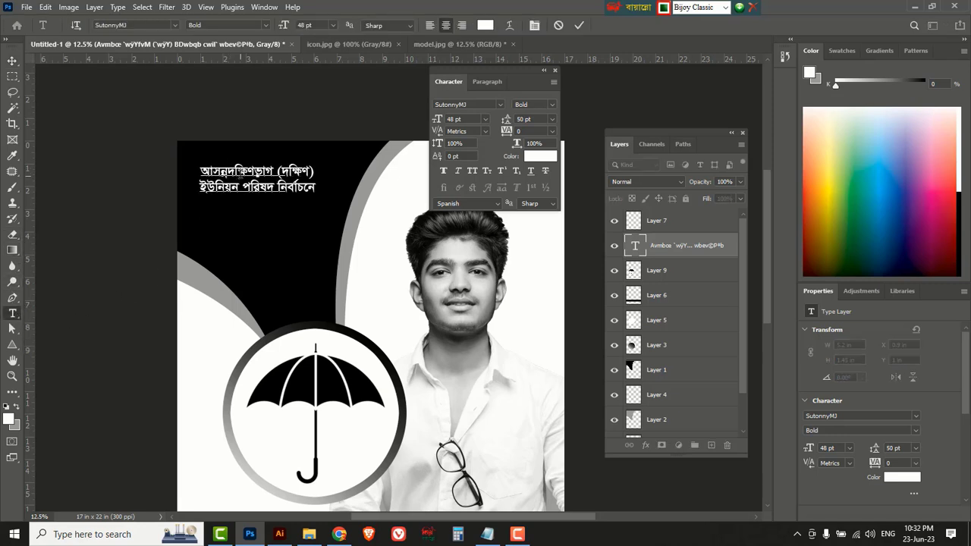
key(Return)
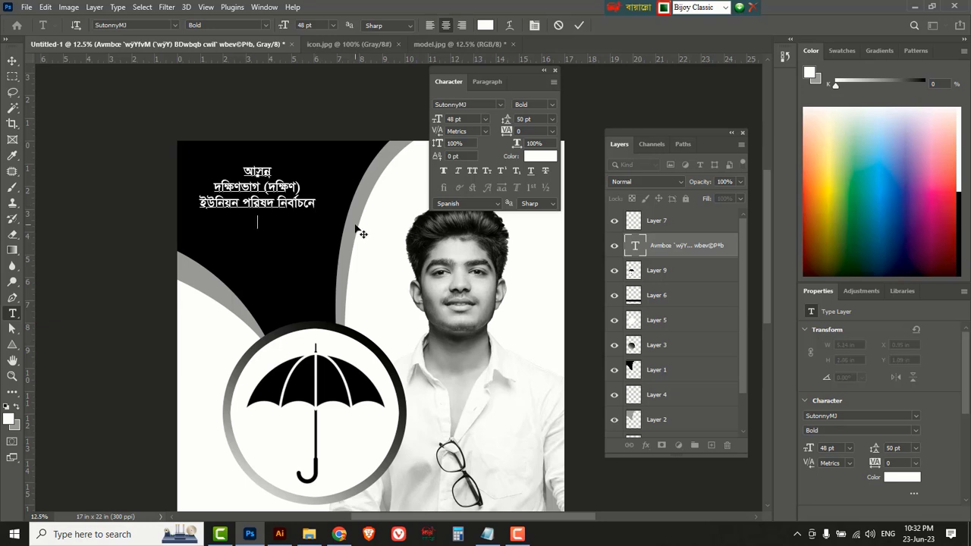
text(৭ নং ওয়ার্ডের)
key(BackSpace)
key(BackSpace)
key(BackSpace)
text(র্ডের)
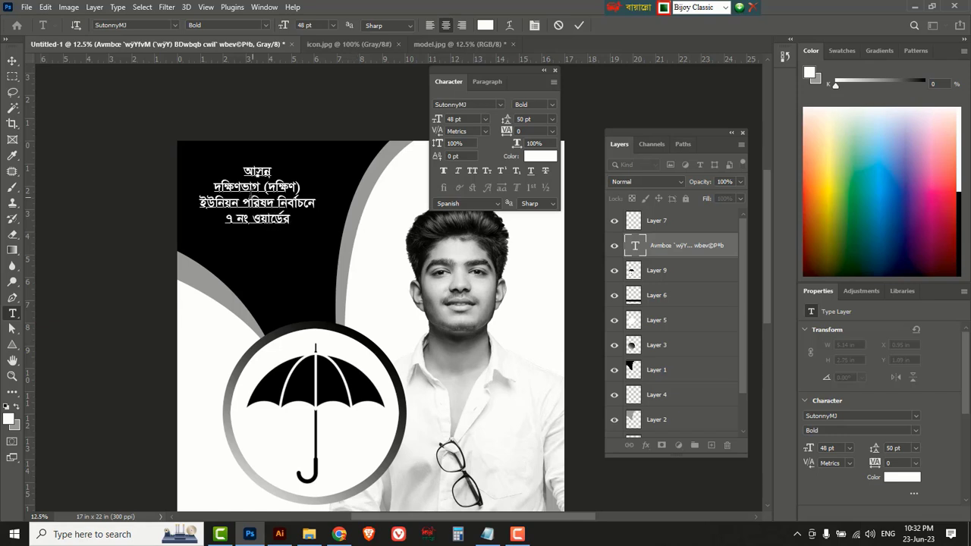
Select the দক্ষিণভাগ and ৭ নং ওয়ার্ডের lines, adjust their formatting, and commit.
drag(214, 186, 303, 185)
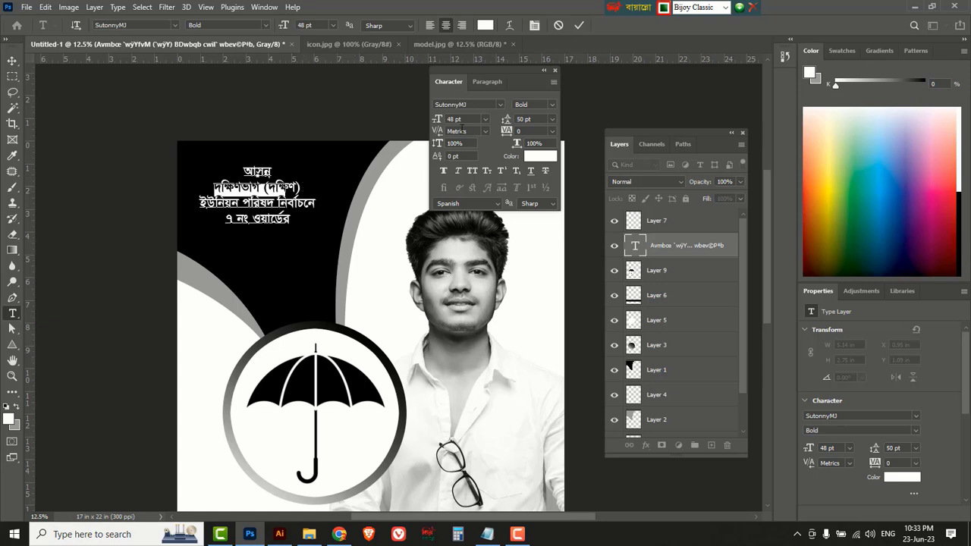
scroll(460, 119, up, 11)
scroll(460, 119, up, 2)
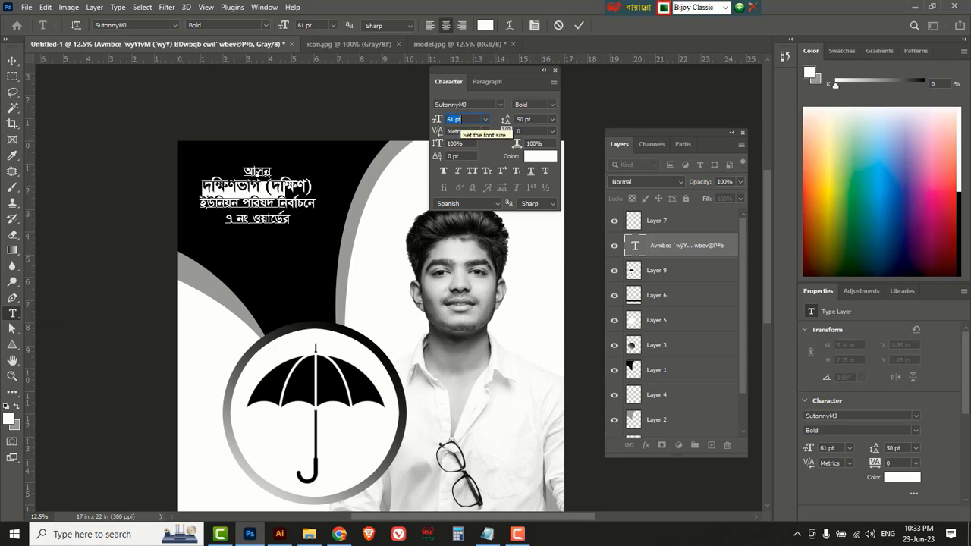
scroll(460, 120, up, 1)
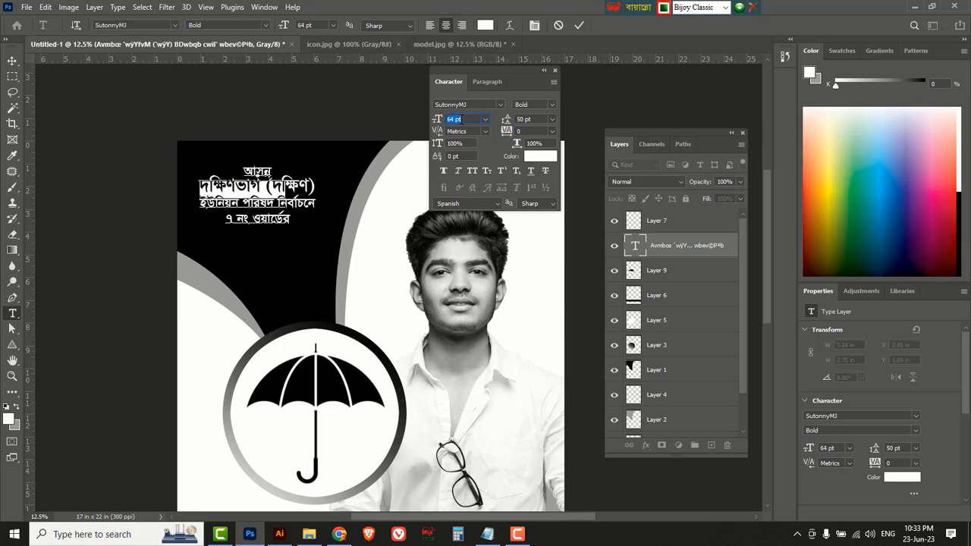
drag(290, 220, 225, 220)
scroll(471, 123, up, 1)
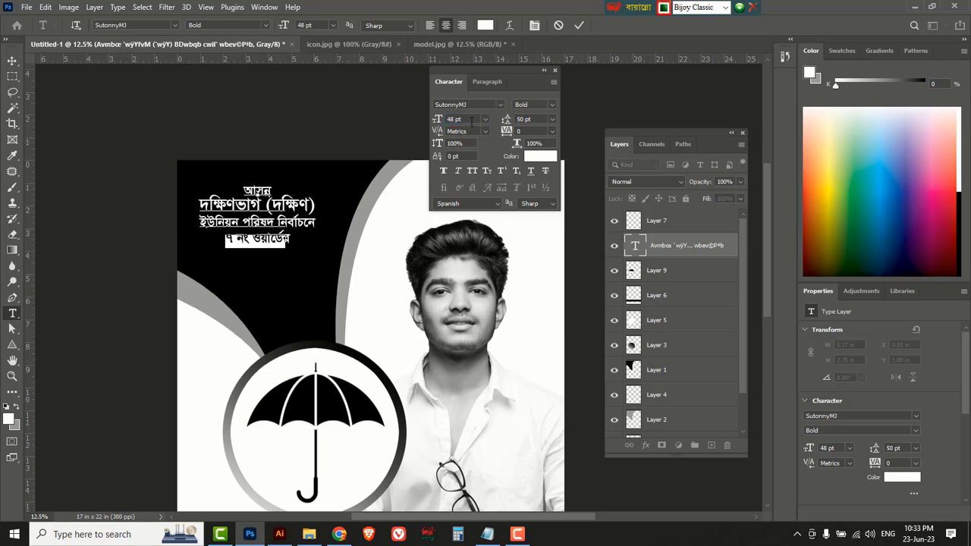
scroll(470, 122, up, 7)
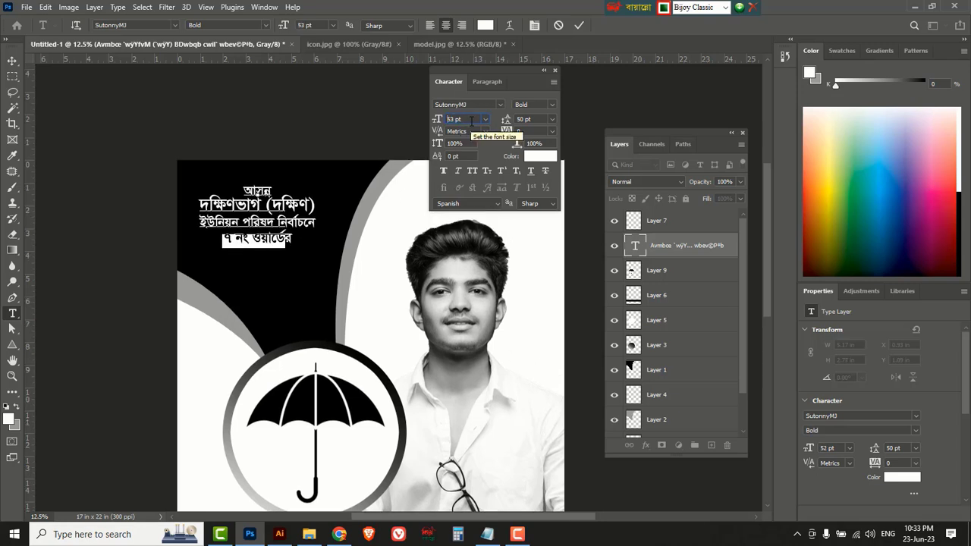
click(13, 60)
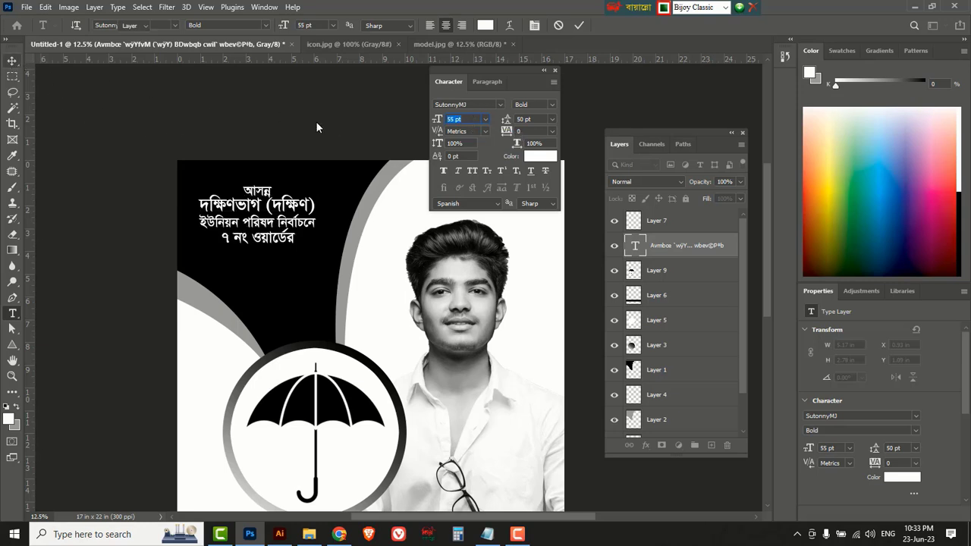
Left-align the four-line headline and shift it left and down.
click(486, 82)
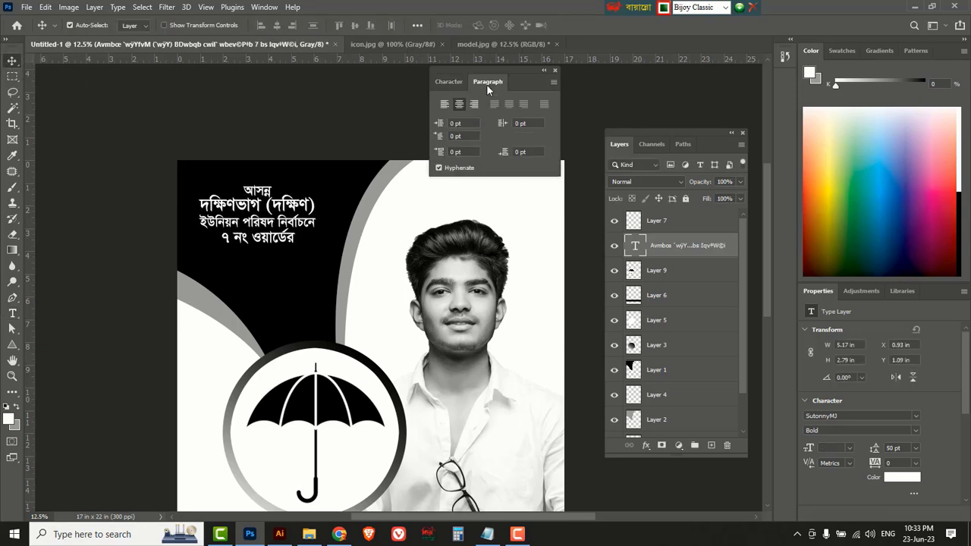
click(445, 104)
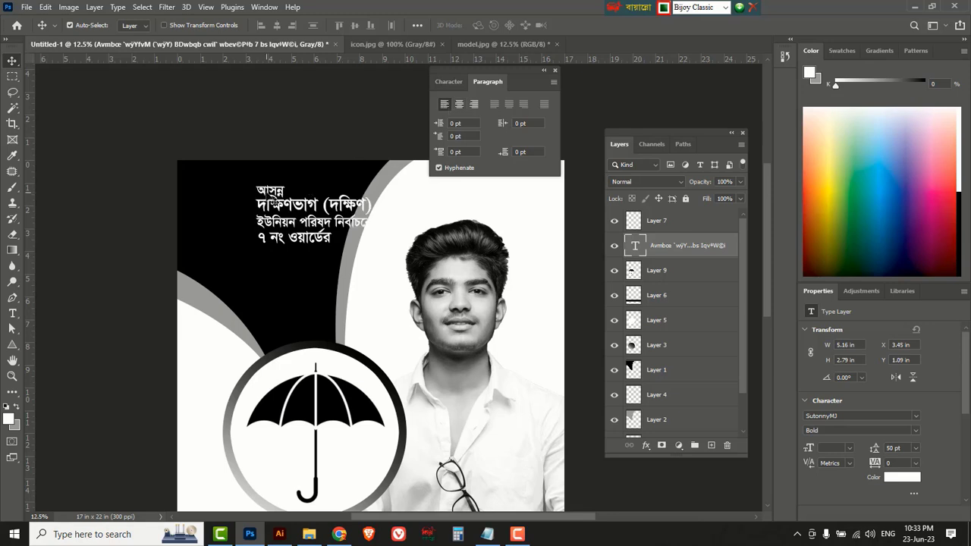
drag(259, 189, 210, 190)
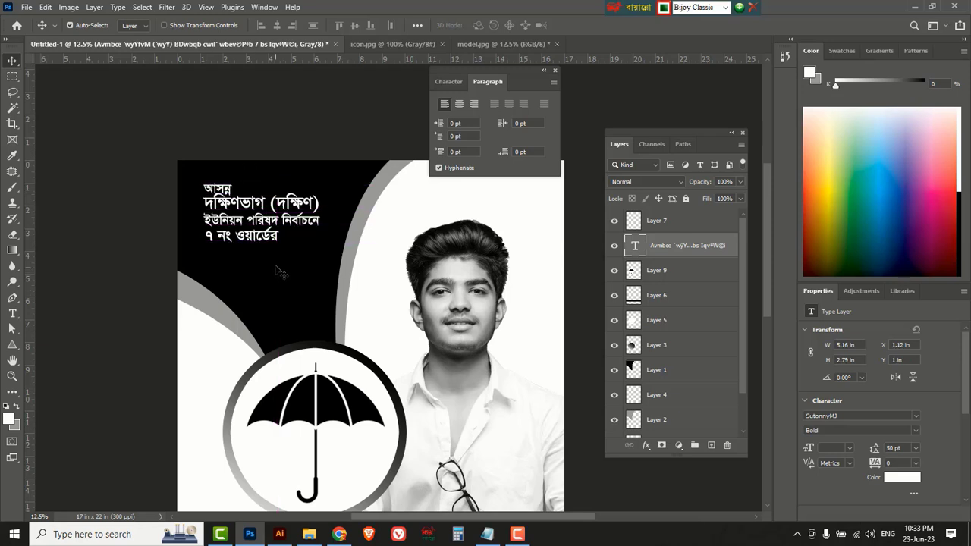
scroll(239, 216, up, 1)
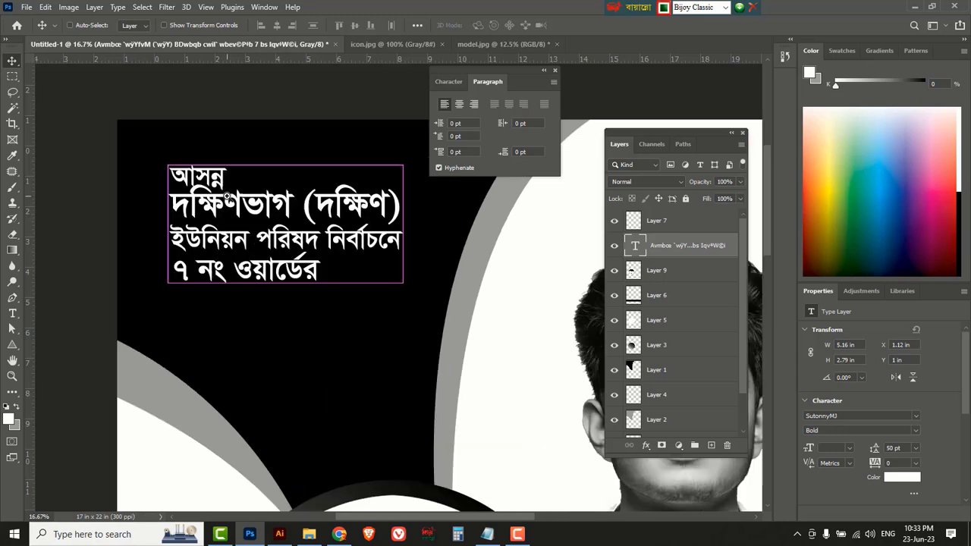
scroll(240, 216, up, 1)
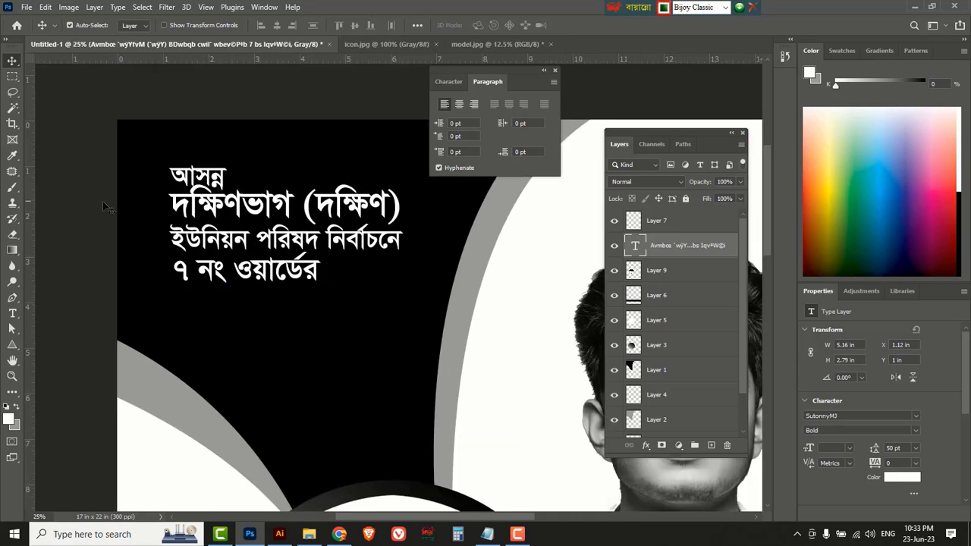
Widen the headline's line spacing to 67 pt in the Character panel.
drag(12, 314, 54, 313)
double_click(235, 203)
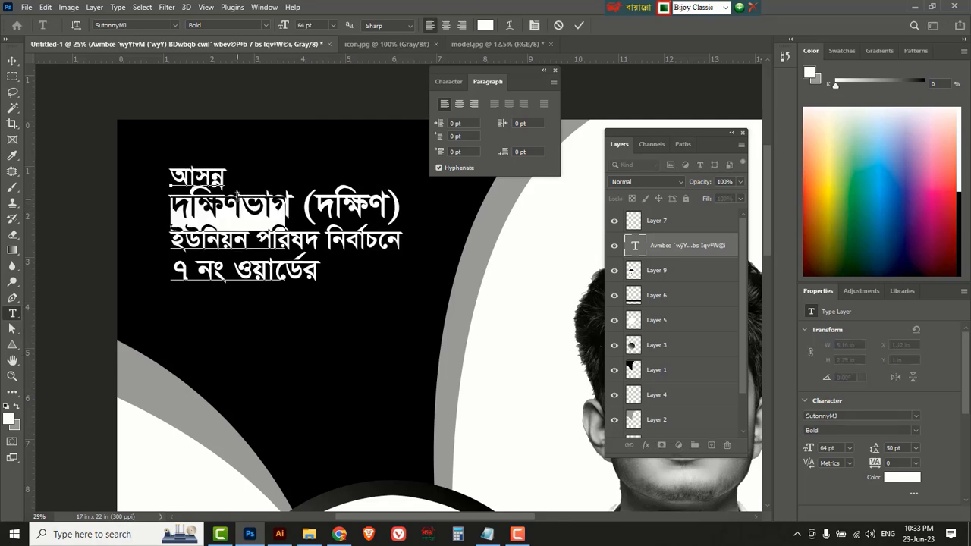
click(448, 81)
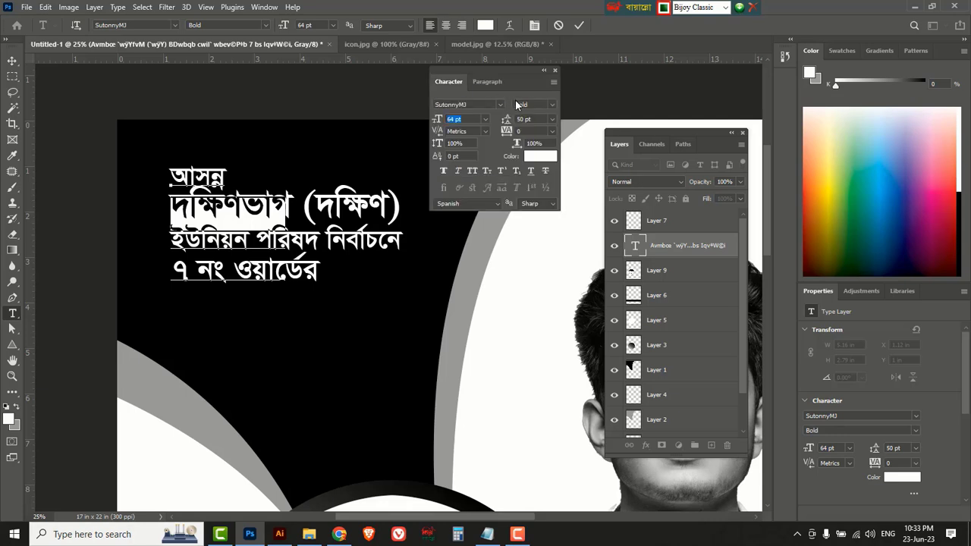
click(522, 117)
key(Up)
key(Up)
key(Up)
key(Up)
key(Up)
key(Up)
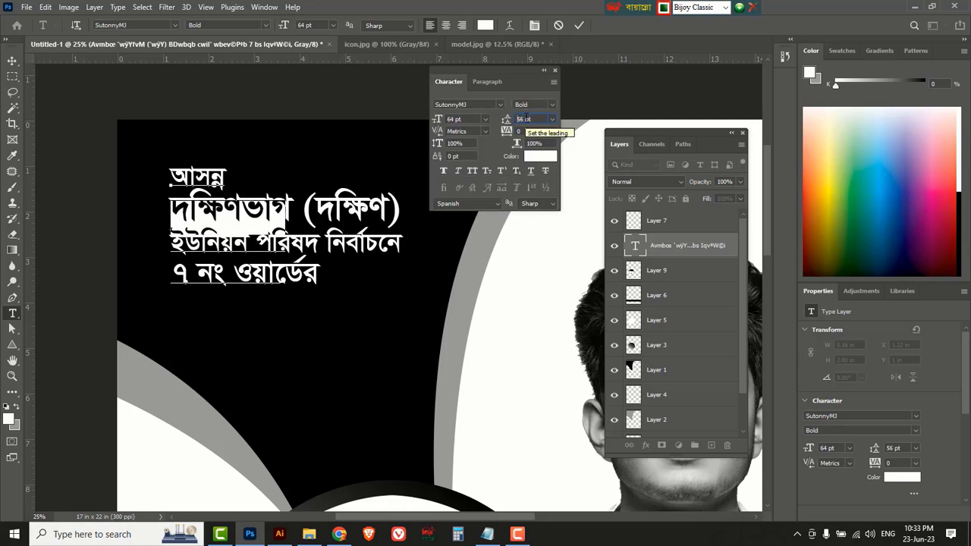
key(Up)
key(Up)
key(Up)
key(Up)
key(Up)
key(Up)
key(Up)
key(Up)
key(Up)
key(Up)
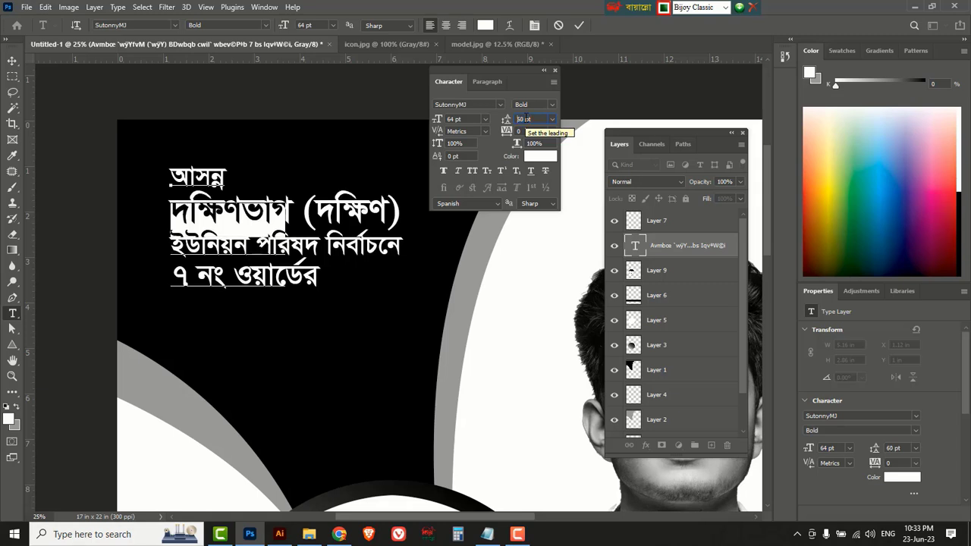
key(Up)
key(Up)
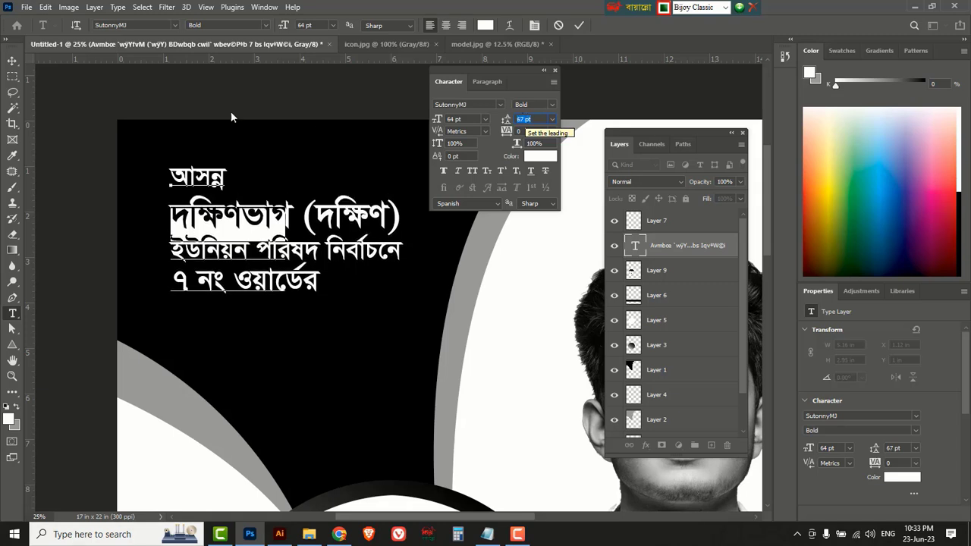
click(13, 61)
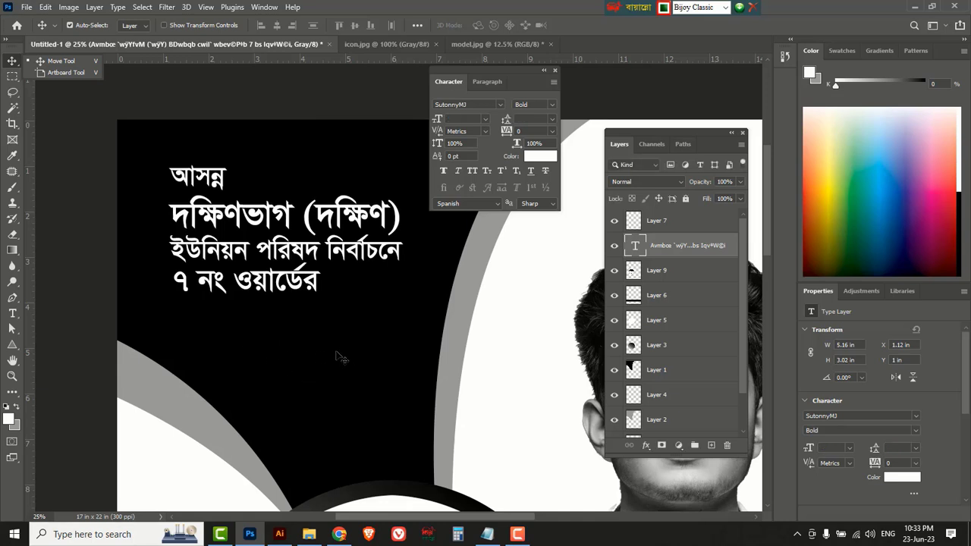
Type মেম্বার at 72 pt below the headline, removing the leading gap.
click(12, 313)
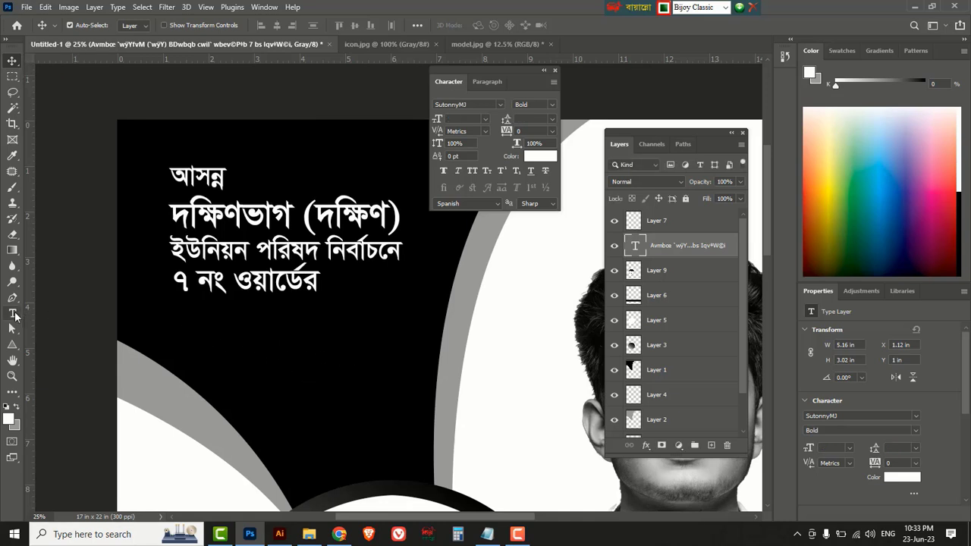
click(55, 316)
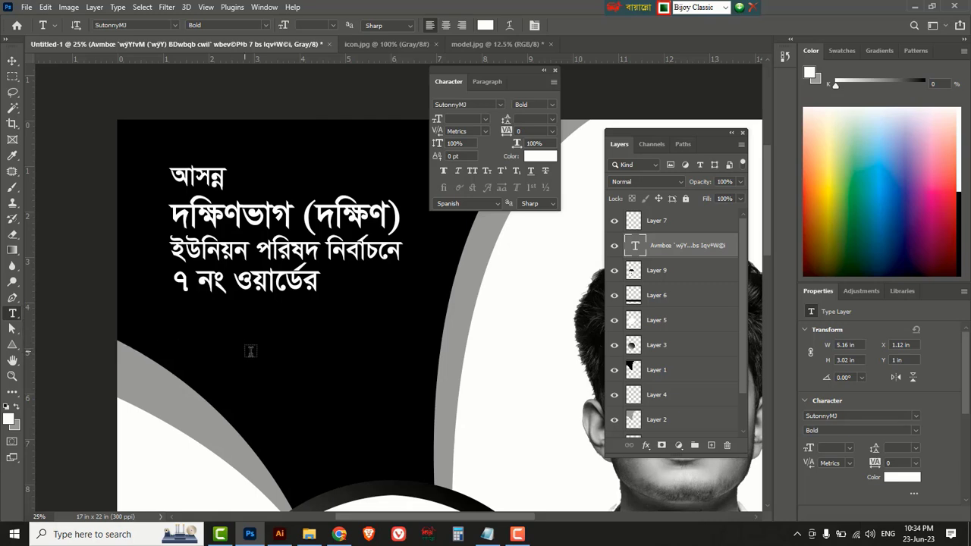
click(249, 351)
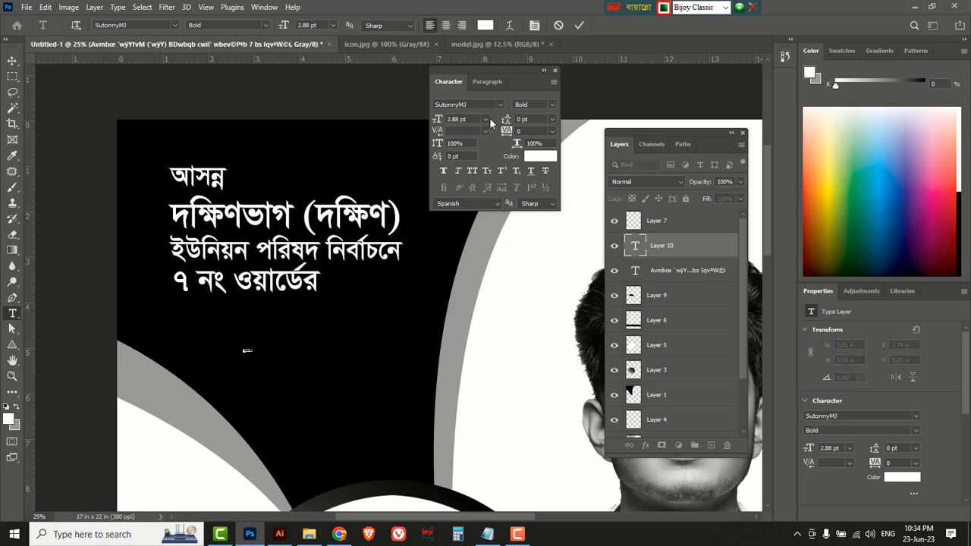
click(485, 119)
click(466, 275)
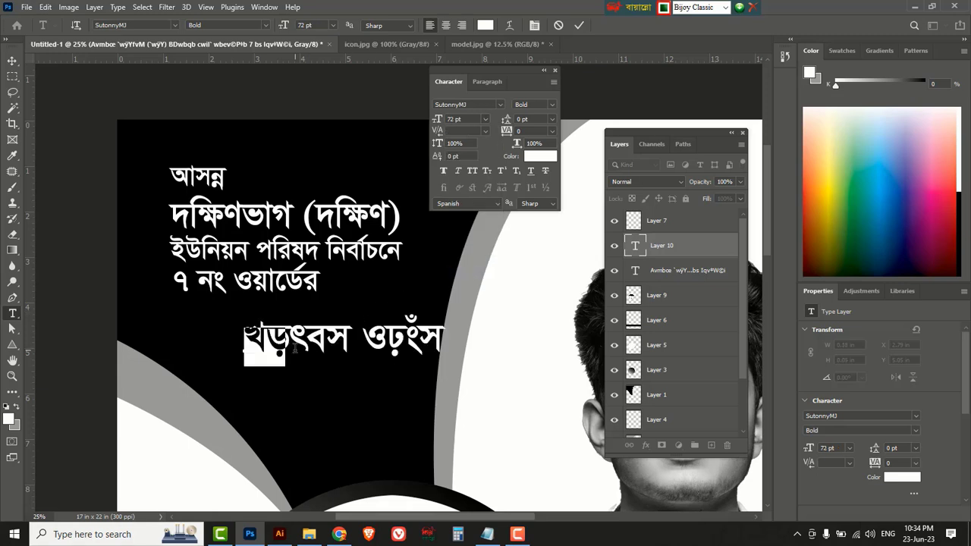
text(মে)
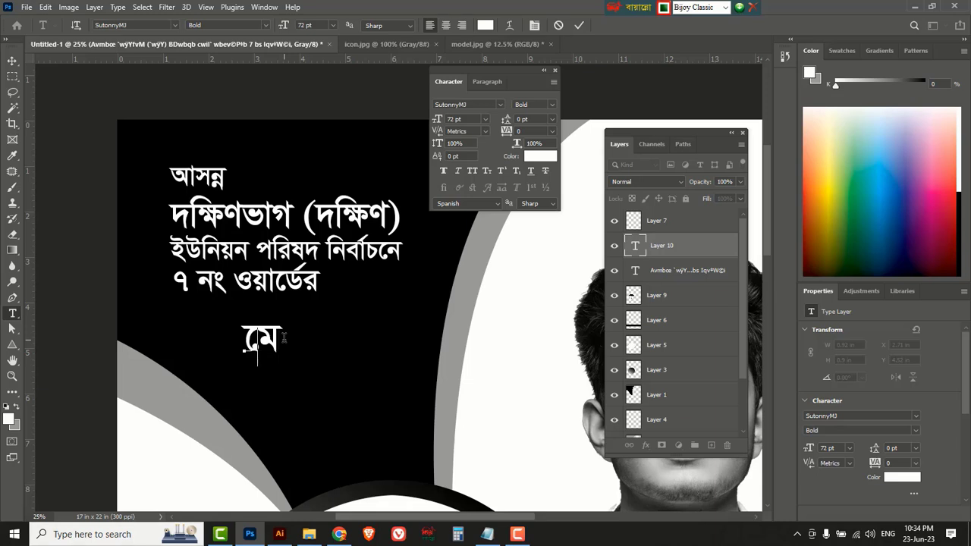
key(BackSpace)
key(BackSpace)
text(মেম্বার)
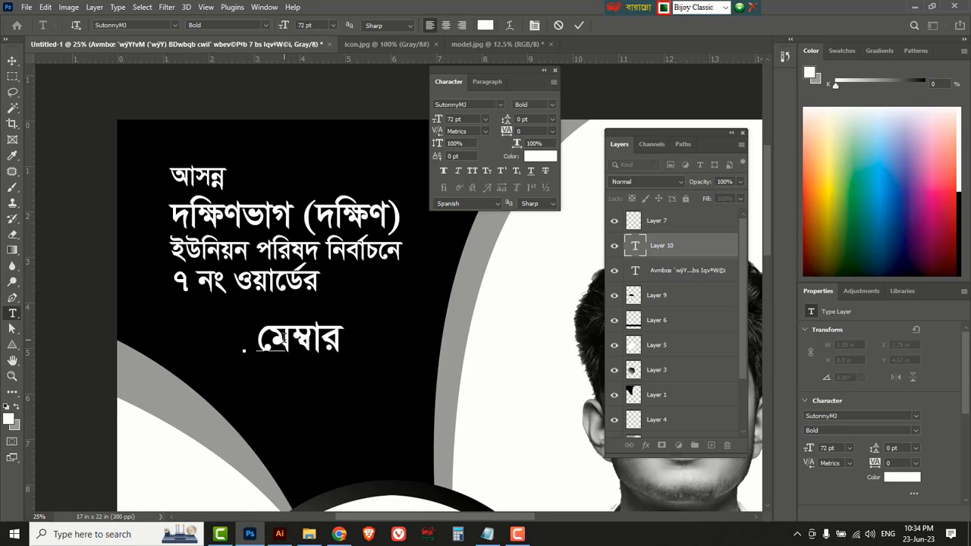
key(Home)
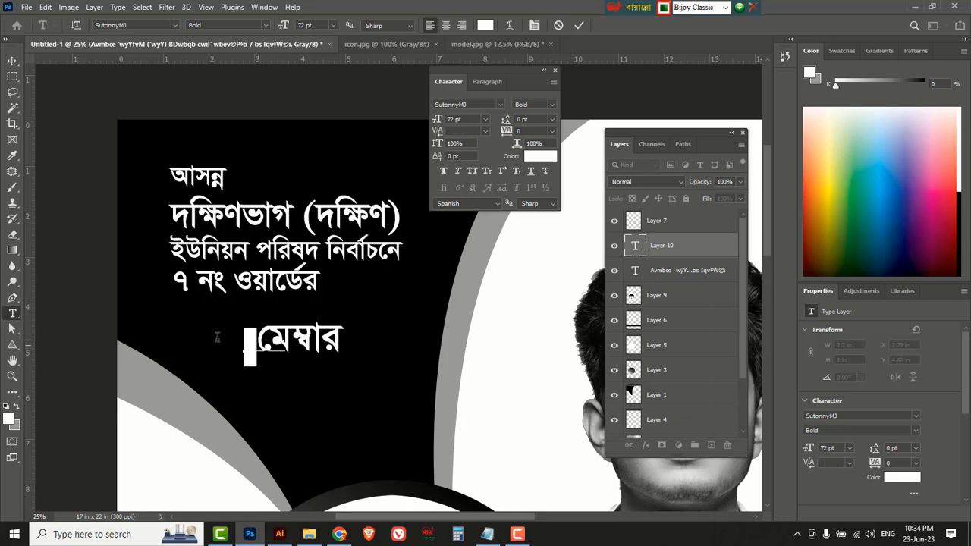
key(Delete)
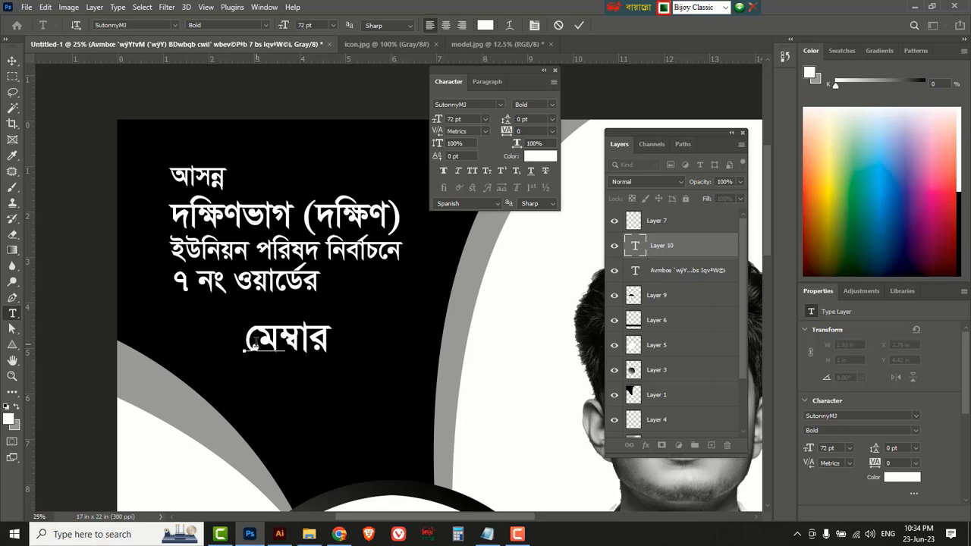
click(13, 60)
Scale মেম্বার up to about 185% (133.39 pt) and save the PSD.
key(ctrl+t)
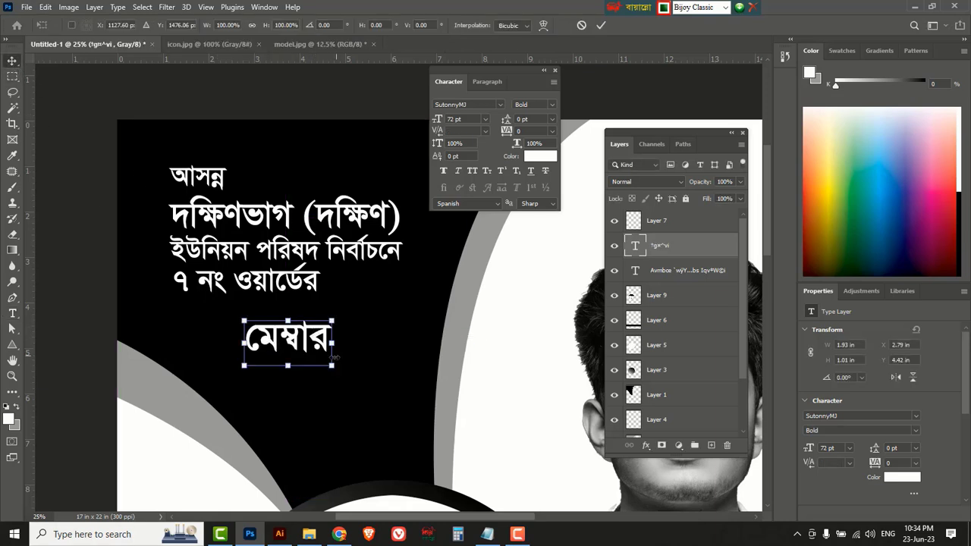
drag(332, 353, 400, 405)
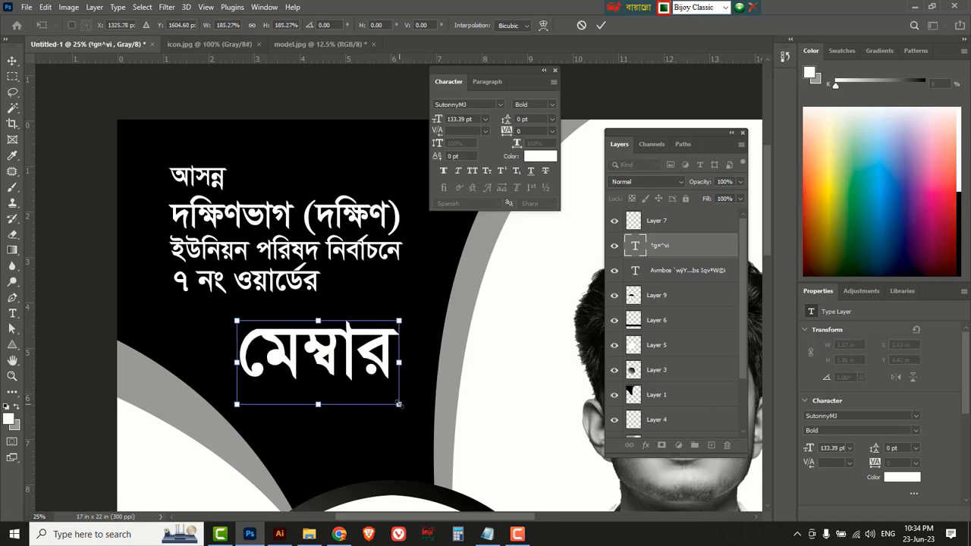
key(Return)
key(ctrl+s)
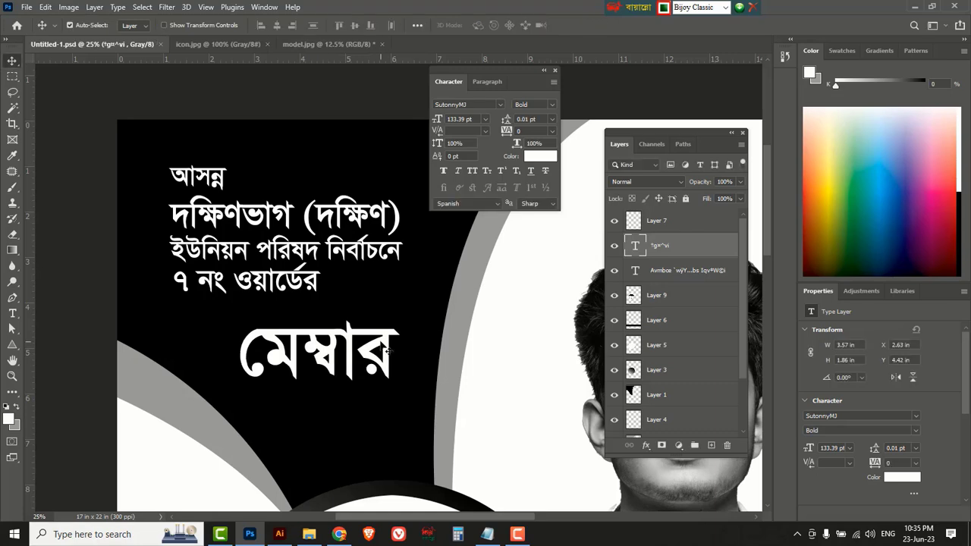
Set মেম্বার in Li Alinur Bongobondhu ANSI V1 and duplicate it directly below.
click(499, 105)
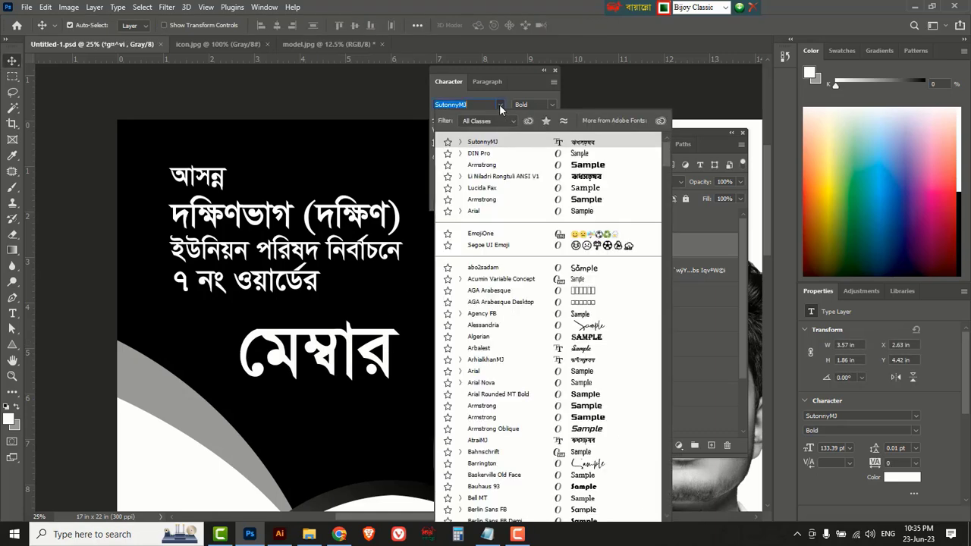
drag(667, 148, 661, 278)
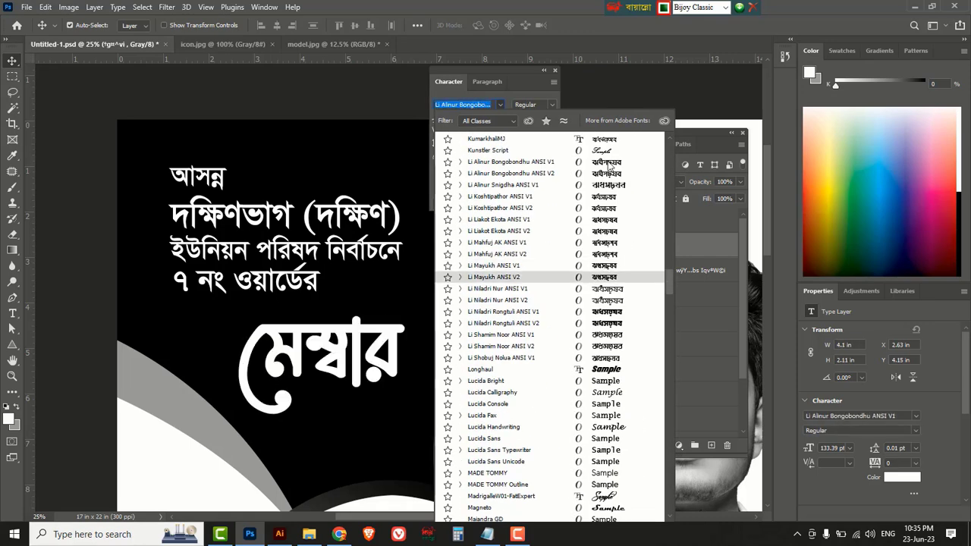
click(609, 164)
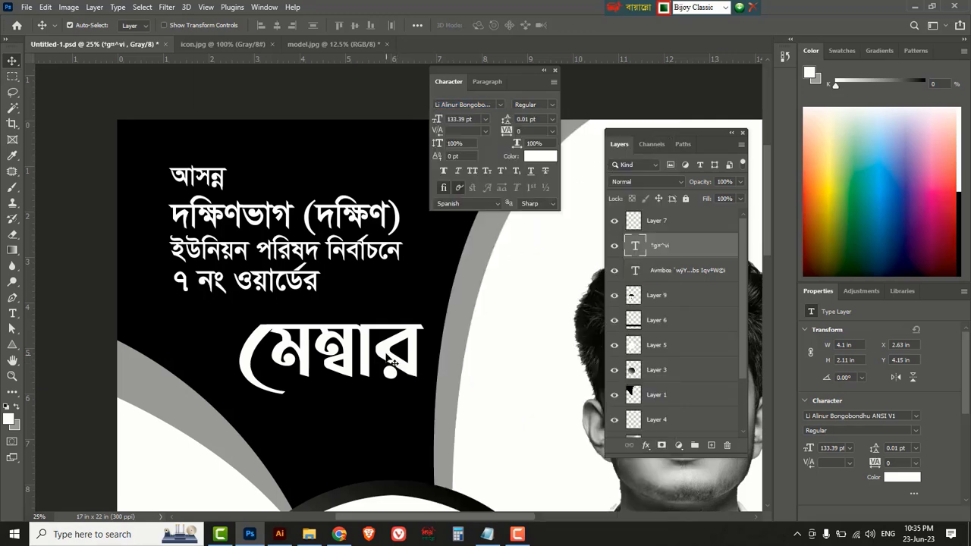
drag(393, 363, 389, 430)
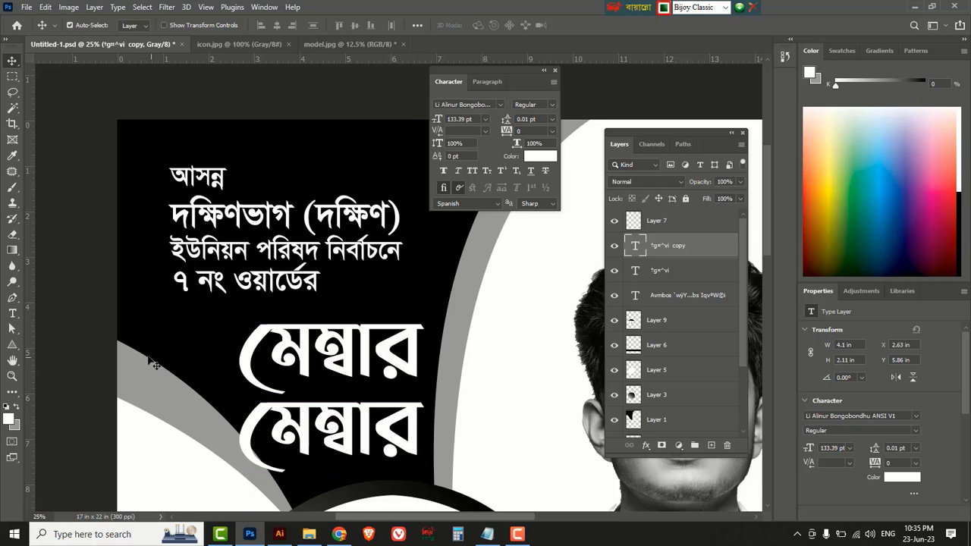
Change the copy to read পদপ্রার্থী and shrink it to 59.19 pt.
drag(12, 314, 47, 313)
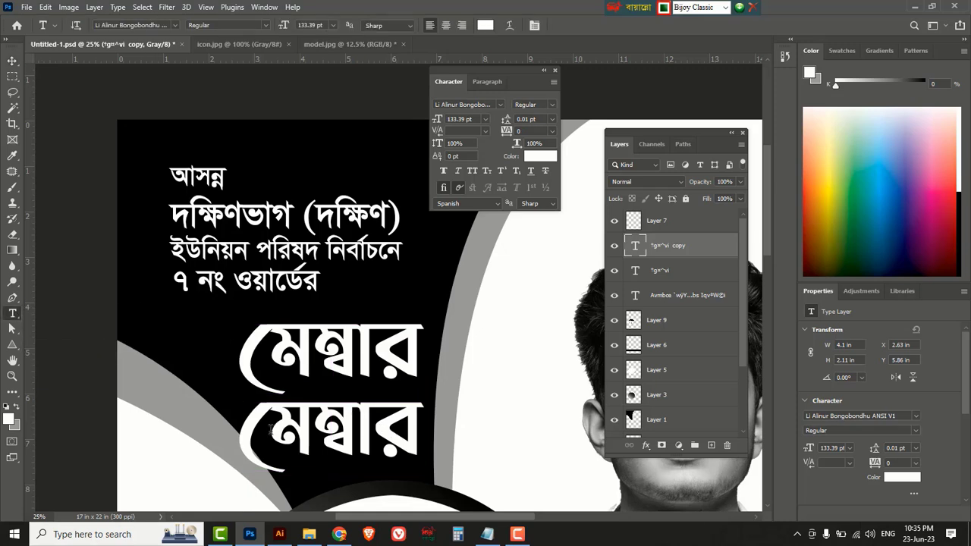
click(336, 427)
key(ctrl+a)
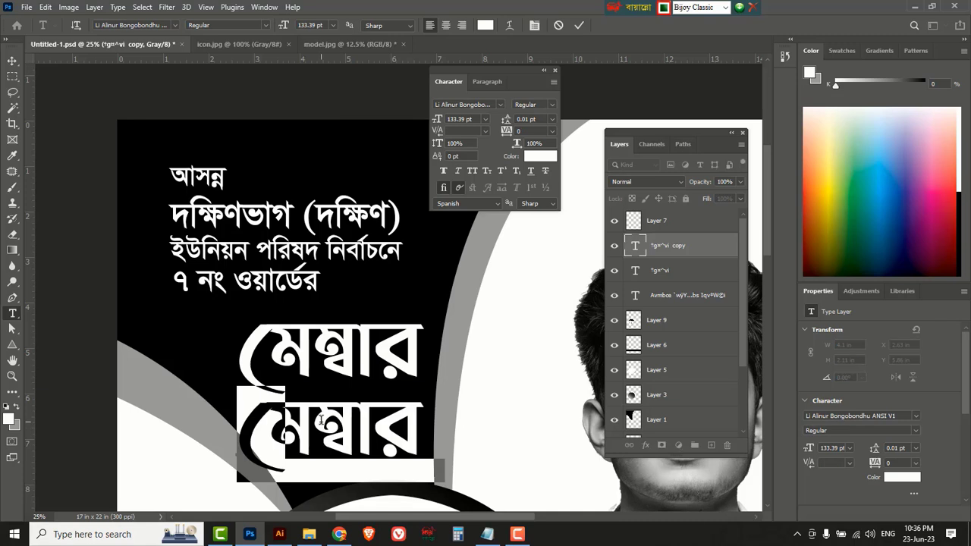
text(পদপ)
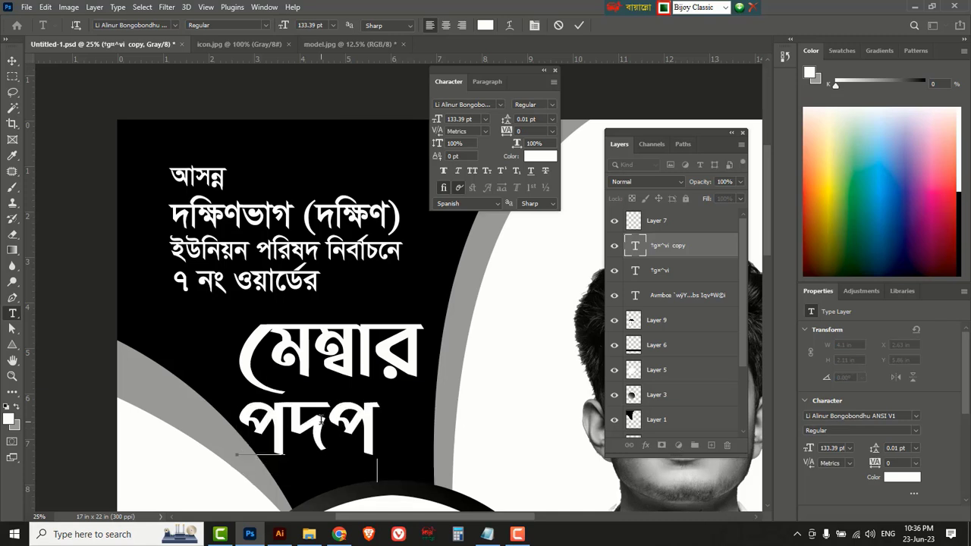
text(্রাথ)
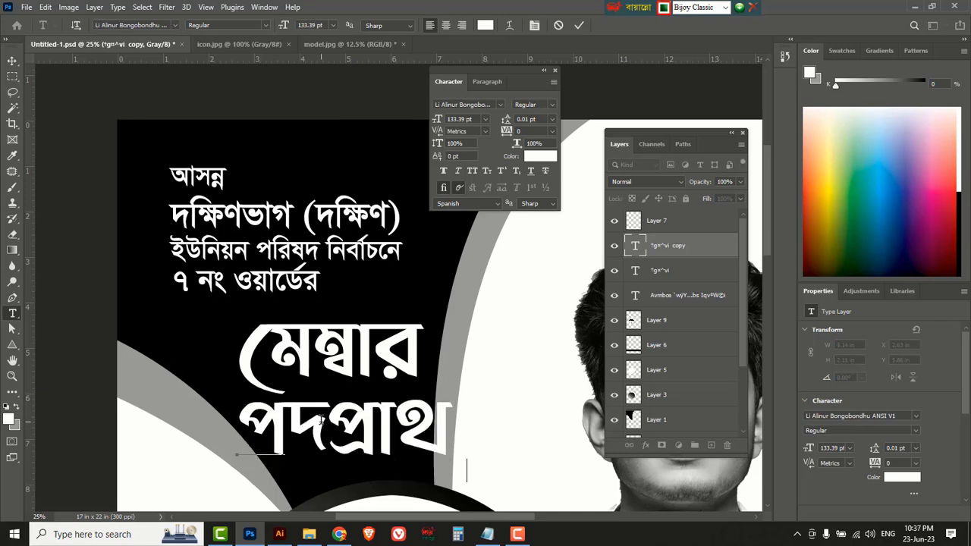
text(ী)
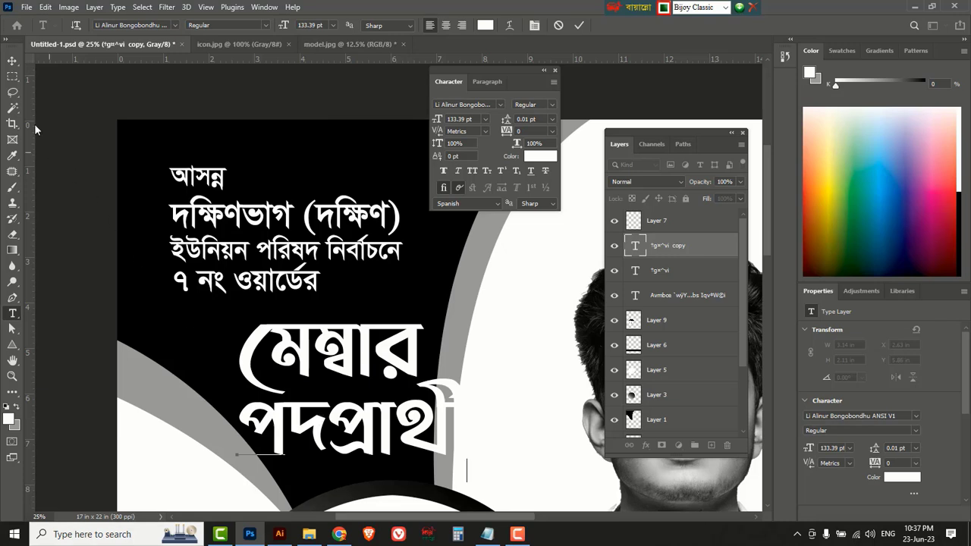
key(ctrl+Return)
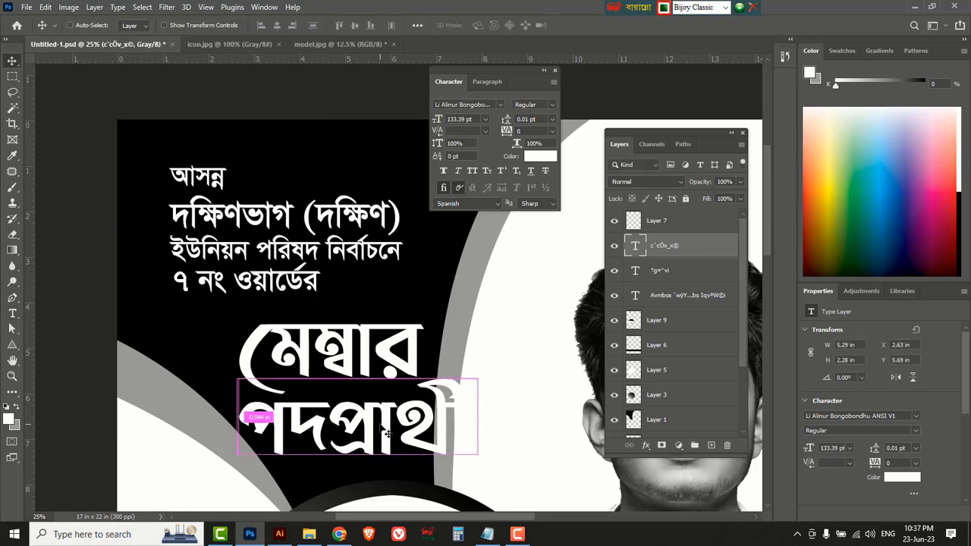
key(ctrl+t)
drag(470, 480, 402, 429)
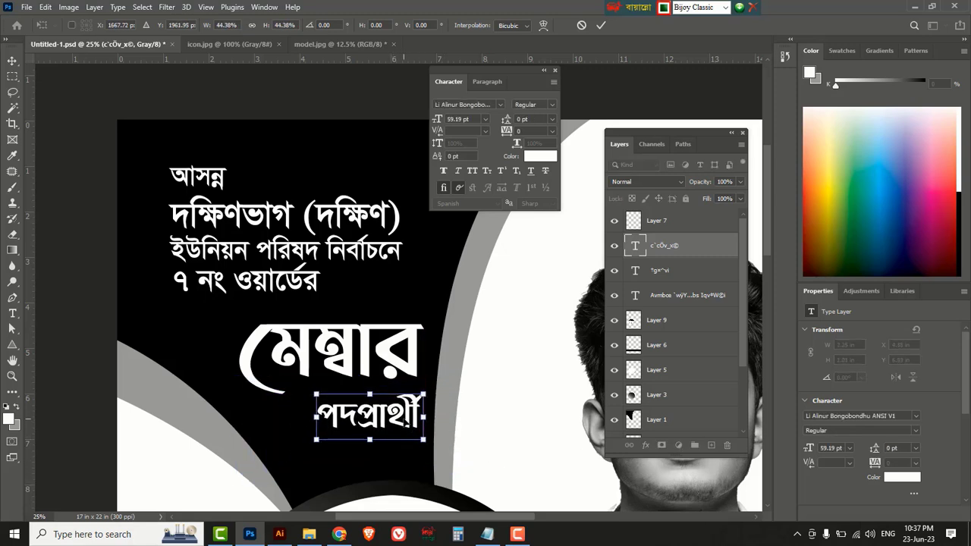
key(Return)
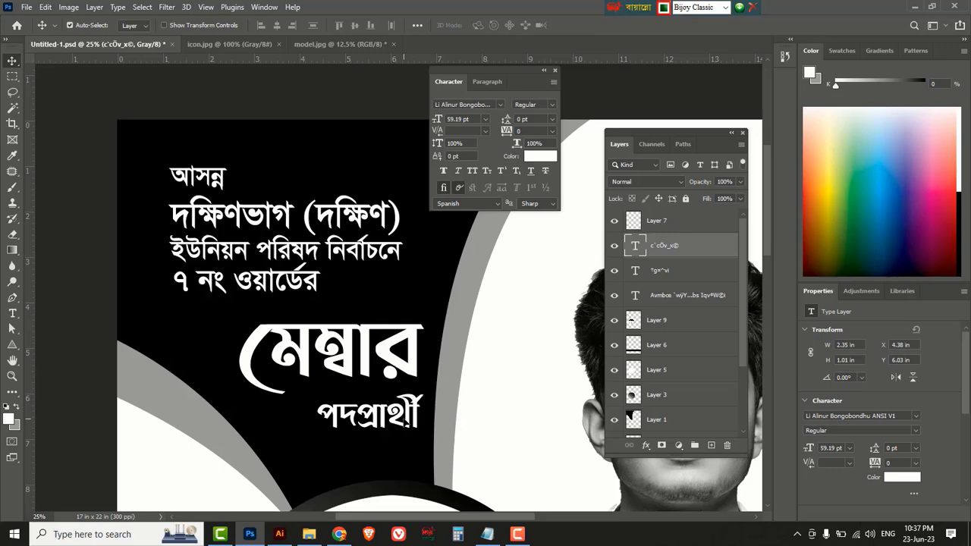
Set the পদপ্রার্থী text in SutonnyMJ Bold.
click(501, 104)
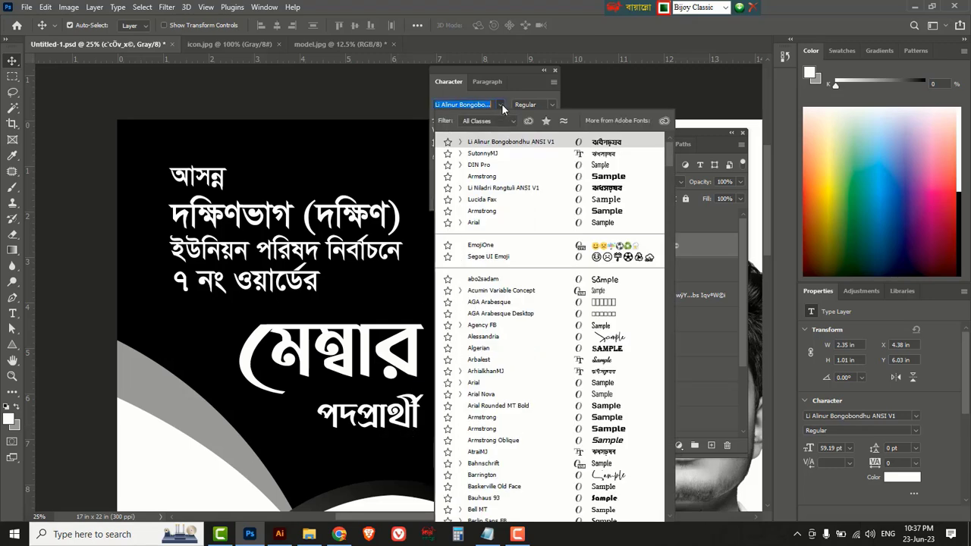
click(490, 154)
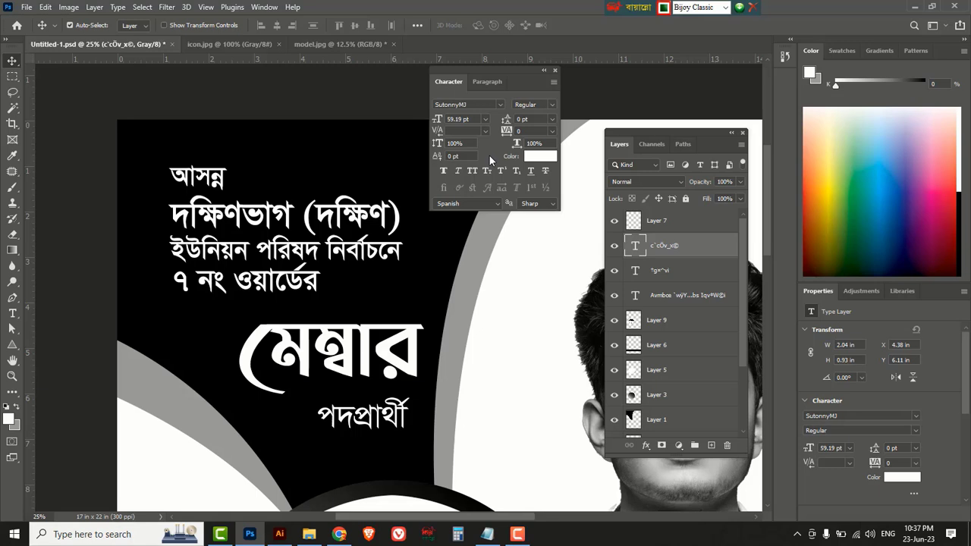
click(551, 104)
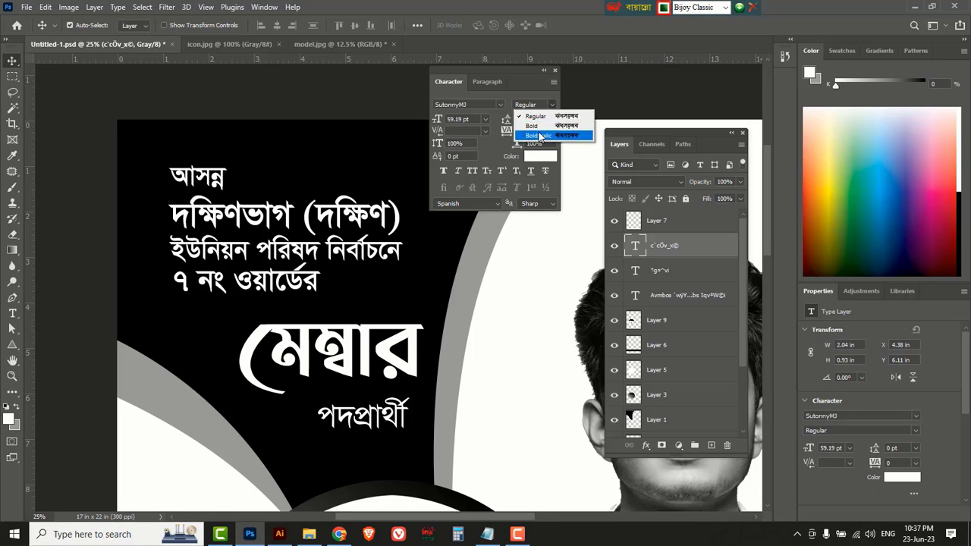
click(534, 125)
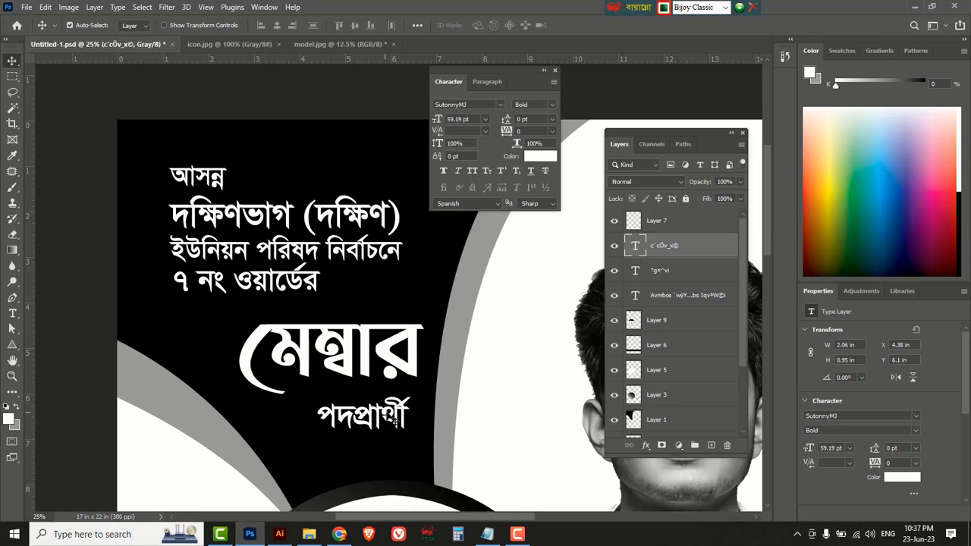
Nudge পদপ্রার্থী, মেম্বার and the top headline block into alignment.
drag(383, 416, 400, 414)
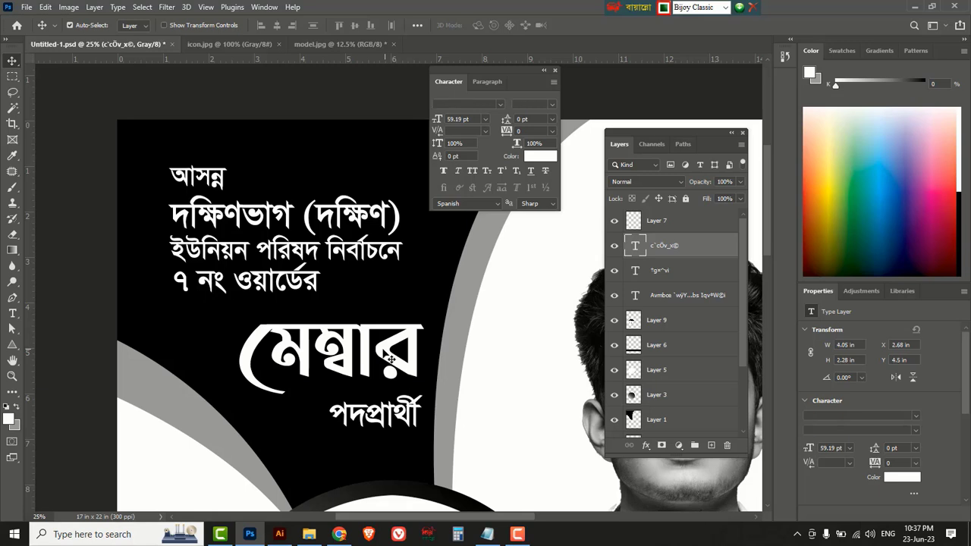
shift+click(392, 356)
drag(392, 357, 385, 375)
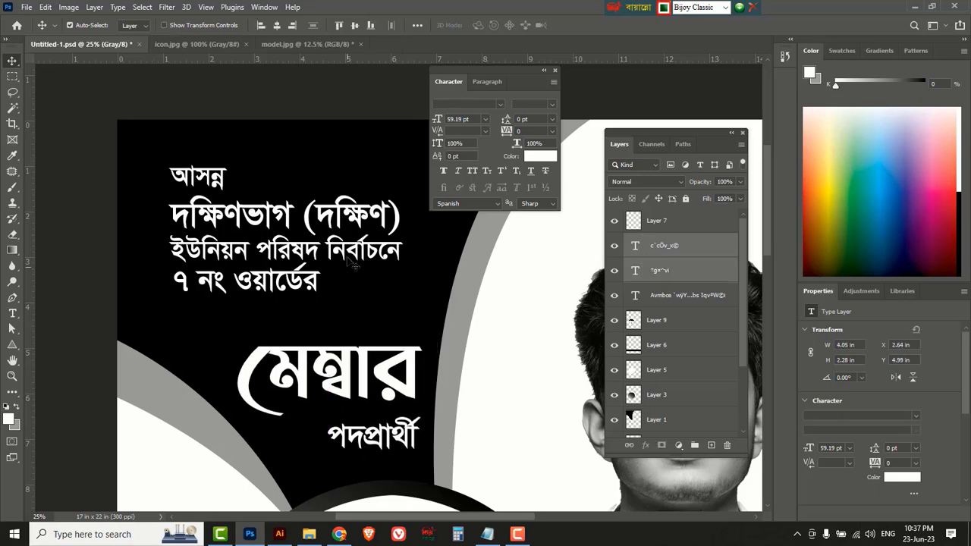
drag(336, 249, 336, 271)
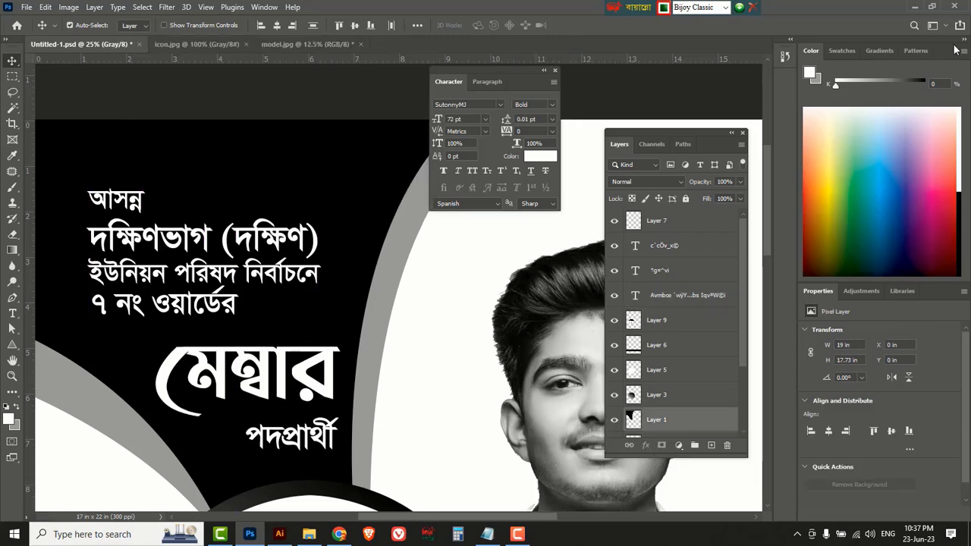
Collapse the right dock, move Layers lower right and Character upper left.
click(964, 41)
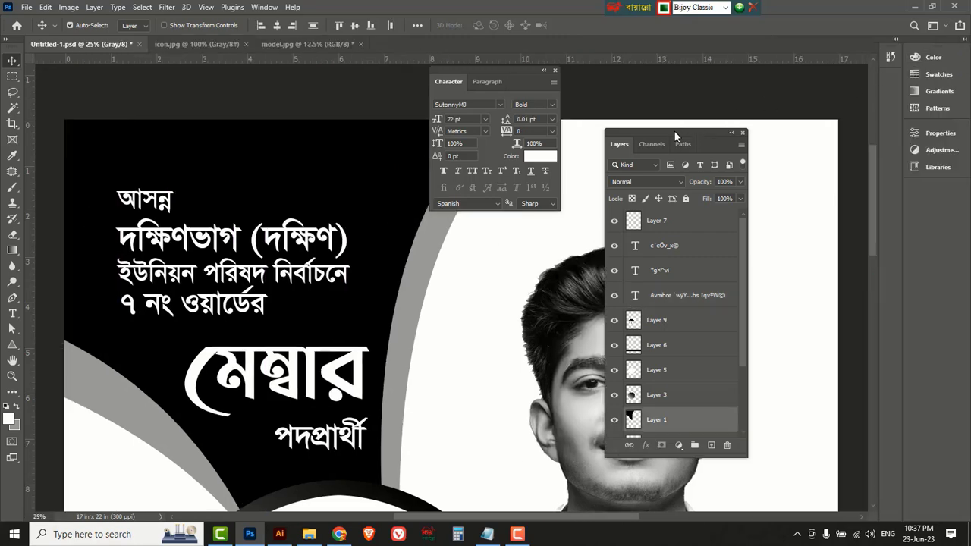
drag(674, 131, 790, 289)
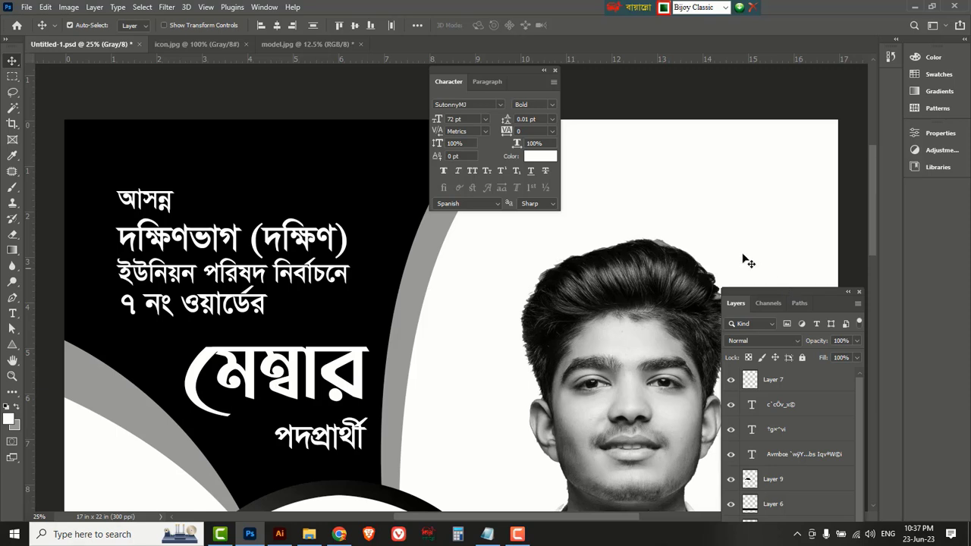
drag(514, 71, 365, 74)
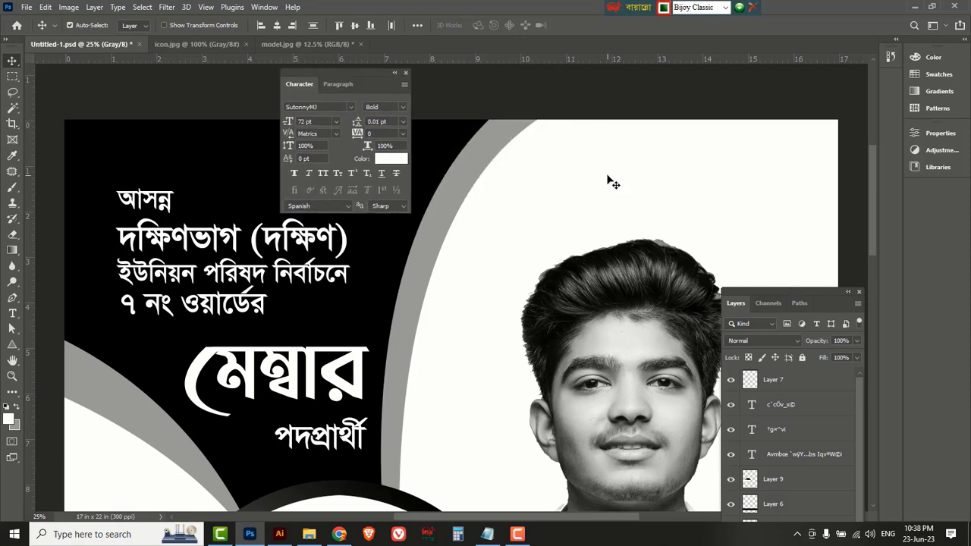
click(310, 444)
Duplicate পদপ্রার্থী into the top-right white area and colour the copy black (000000).
drag(309, 443, 617, 186)
click(391, 159)
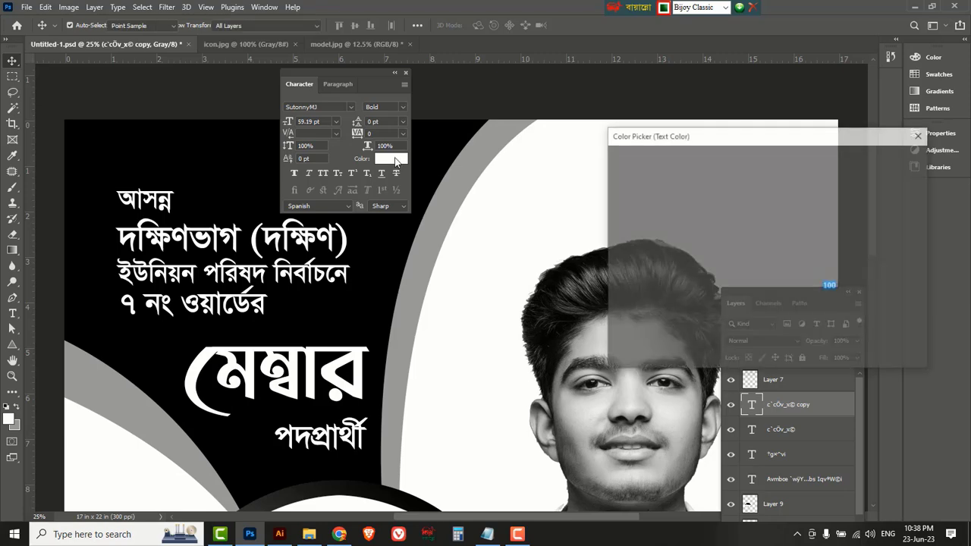
text(0)
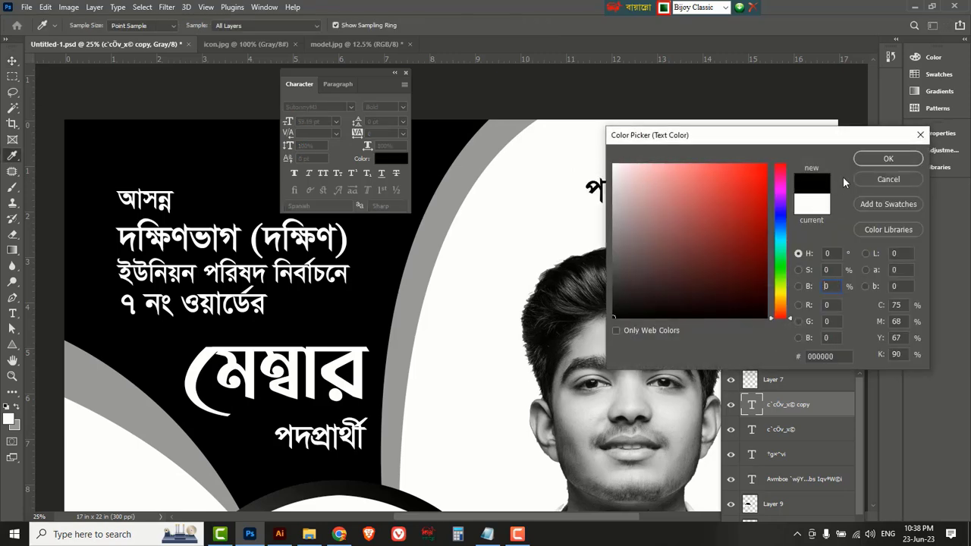
click(883, 159)
drag(644, 182, 644, 179)
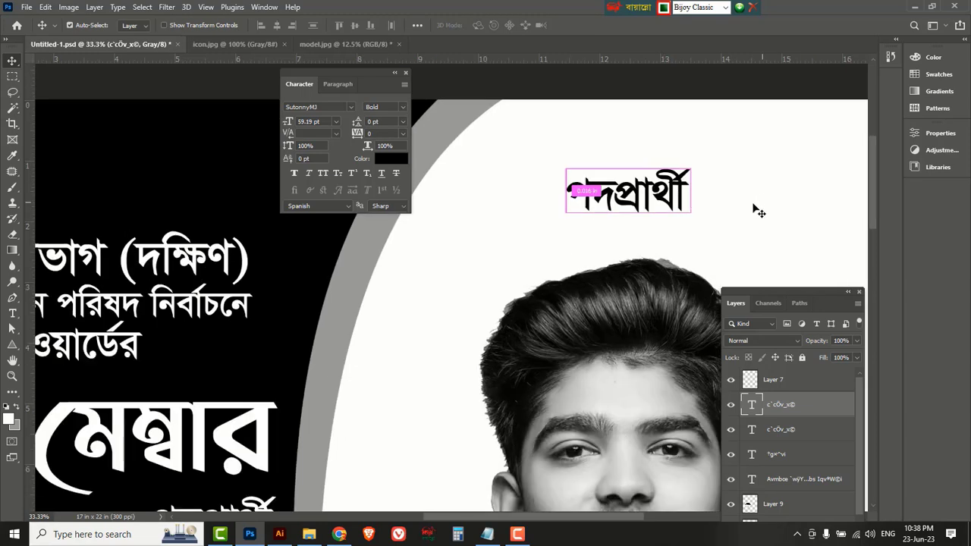
Shrink the black copy to about 43% (25.42 pt).
click(714, 190)
drag(348, 73, 151, 91)
click(491, 180)
click(629, 188)
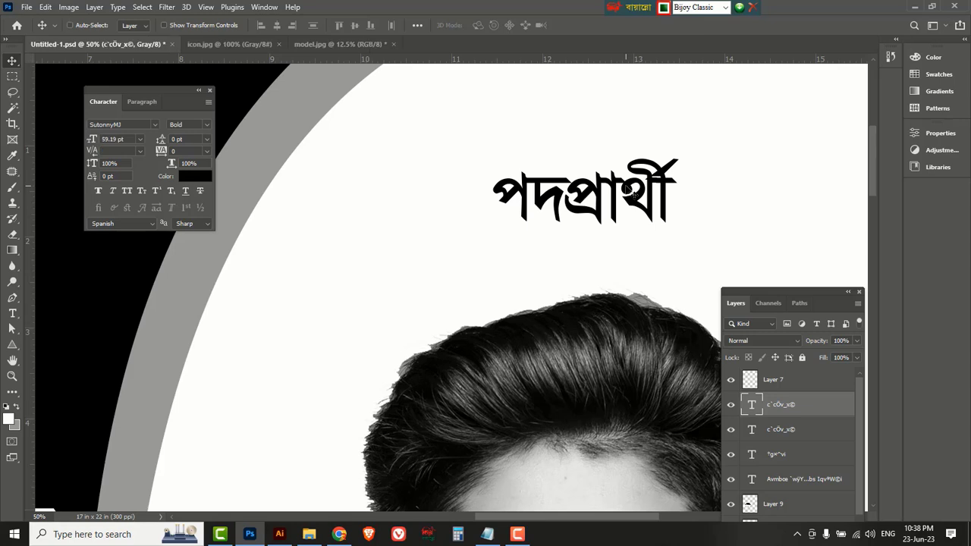
key(ctrl+t)
drag(673, 242, 408, 147)
key(Return)
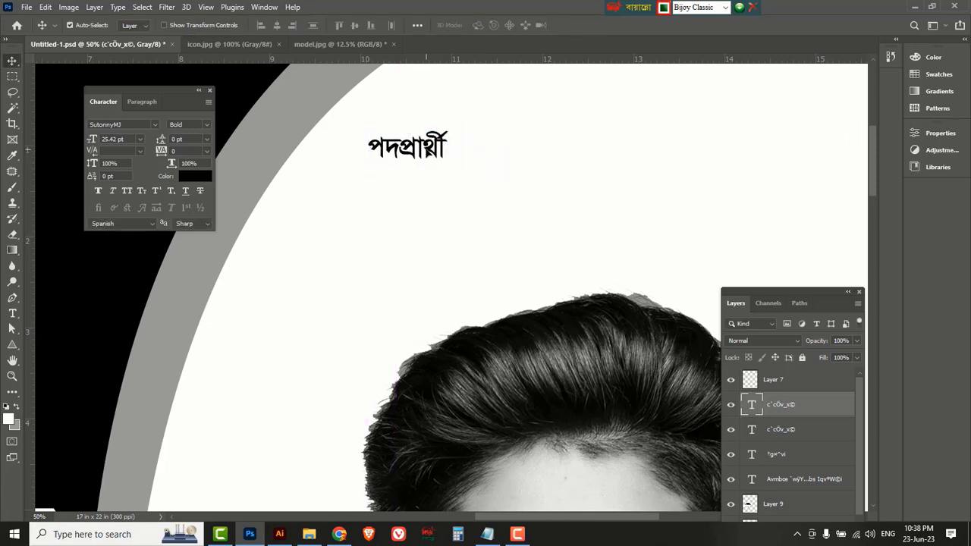
click(12, 315)
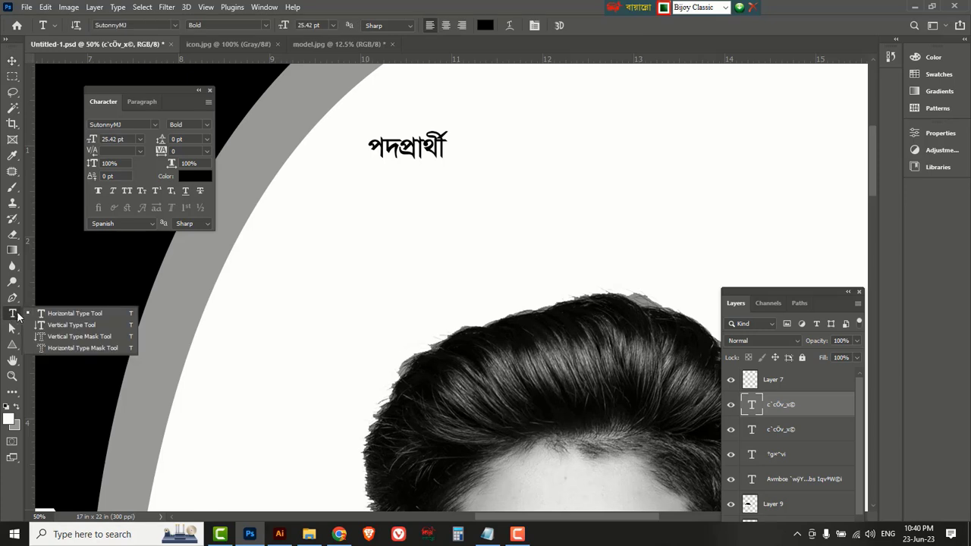
Replace the black copy's text with 'সুষ্ঠ সমাজ প্রতিষ্ঠা, তরুন সমাজের' and begin a new line.
click(68, 317)
click(401, 149)
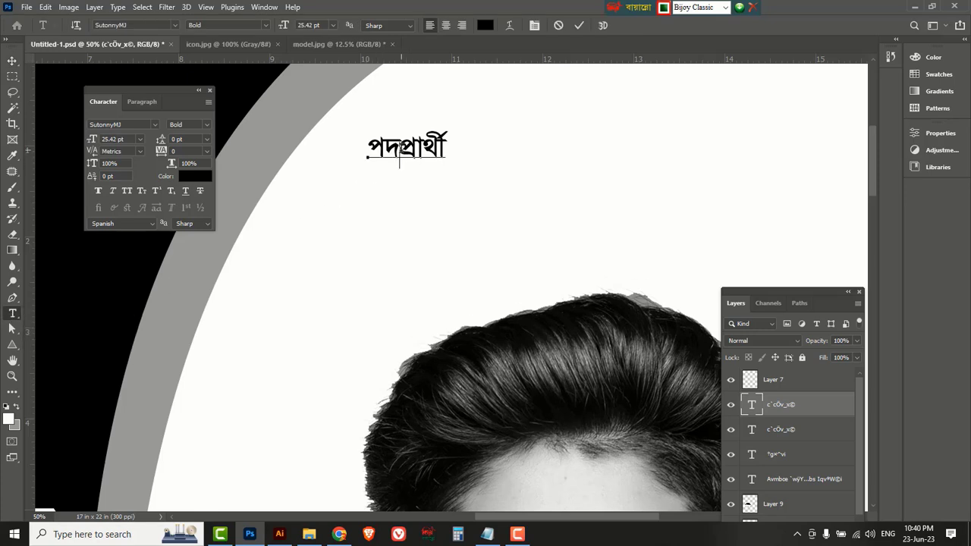
key(ctrl+a)
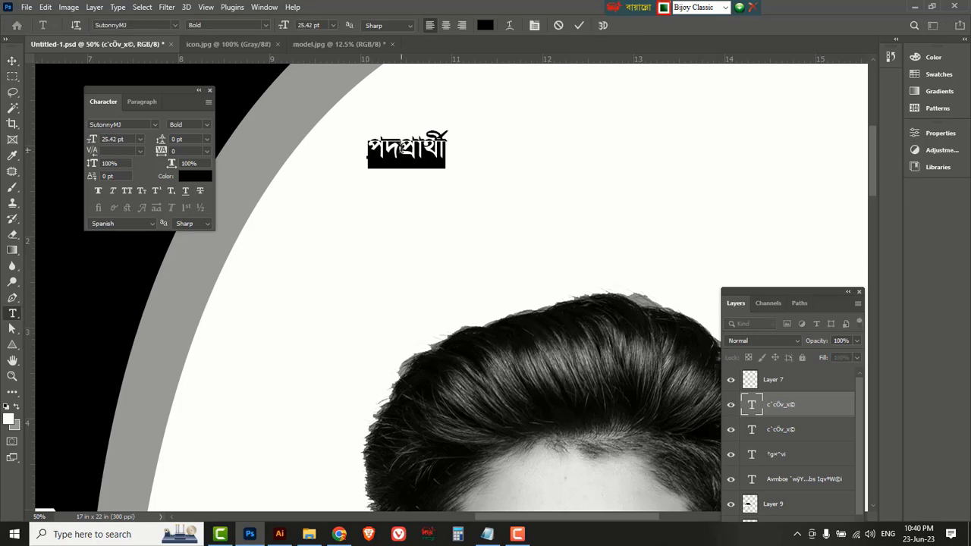
text(সুষ্ঠ স)
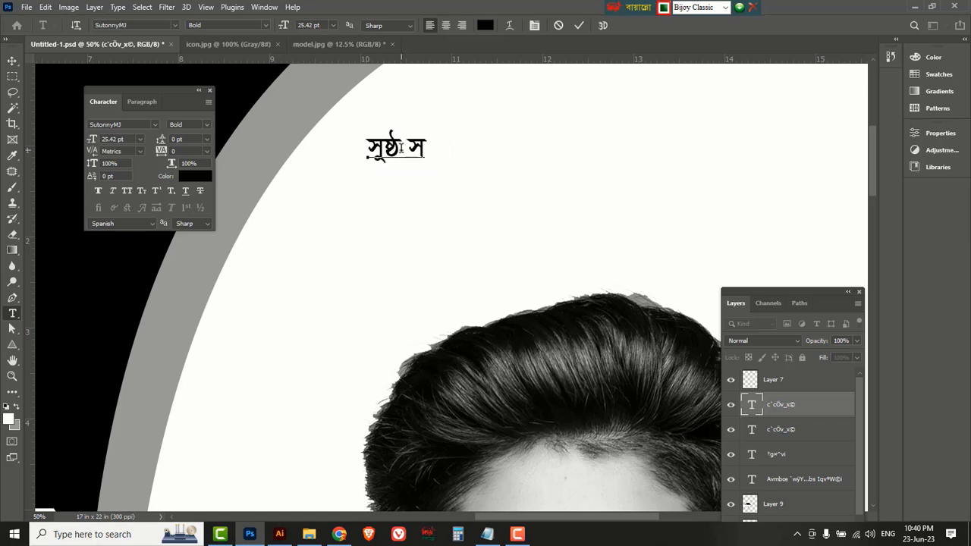
text(মাজ প্রতিষ্ঠা)
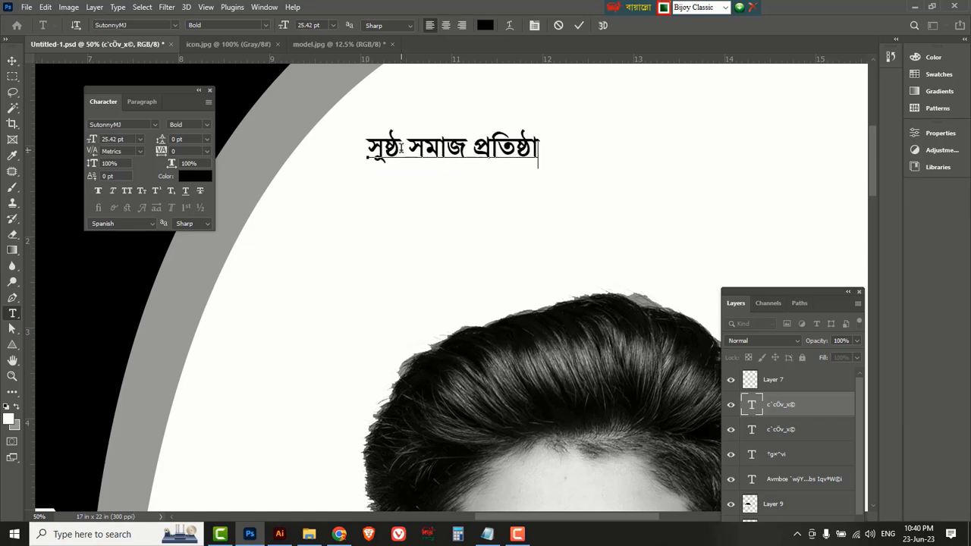
text(, তরুন সমাজের)
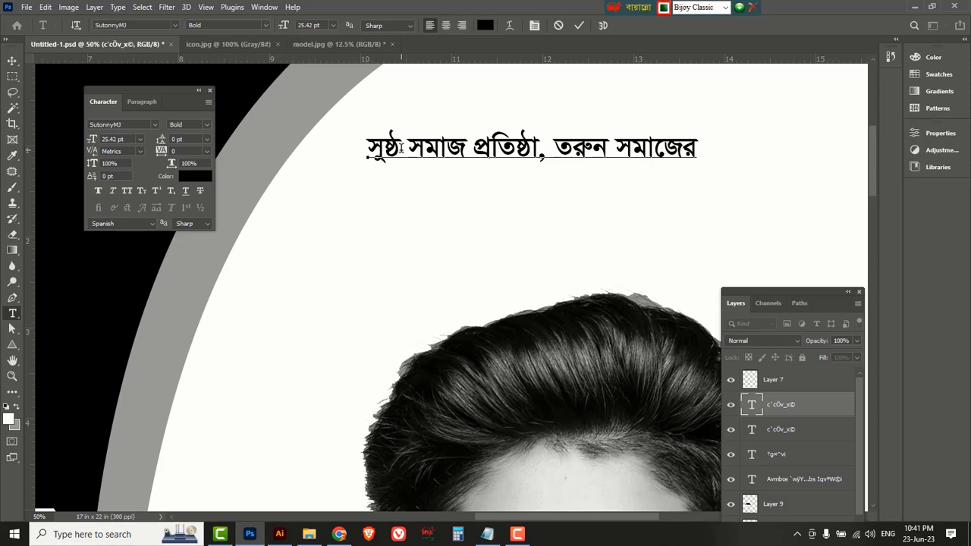
key(Return)
text(া)
key(ctrl+a)
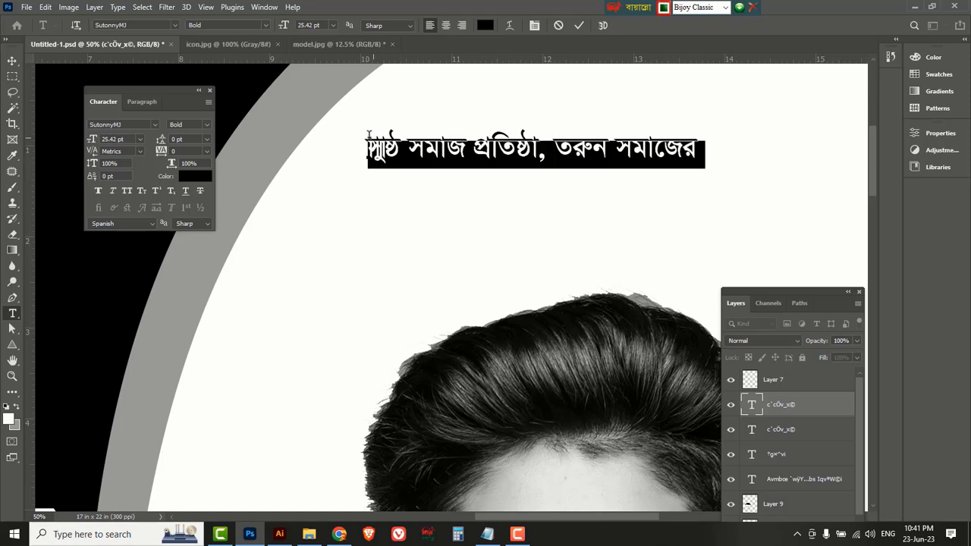
Set the slogan's leading to 30 pt.
click(205, 141)
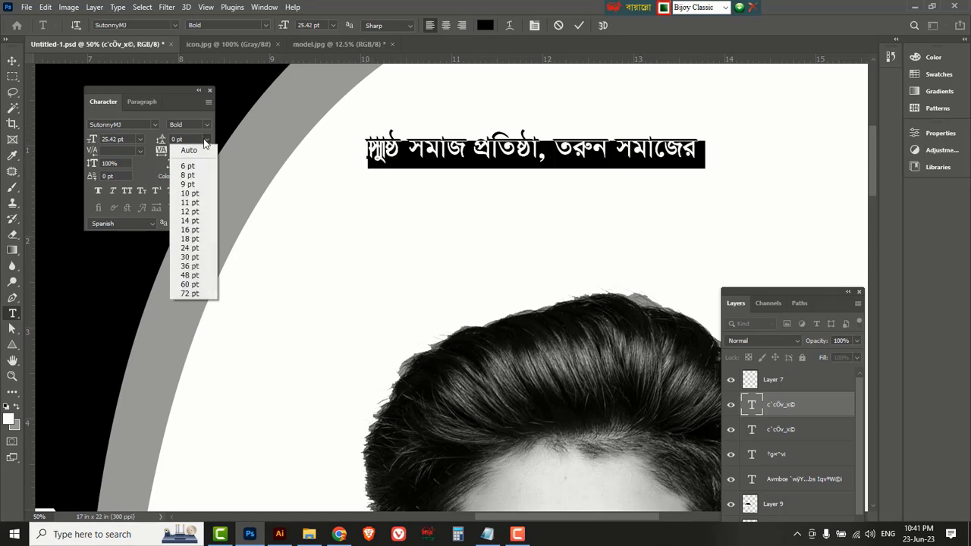
click(189, 220)
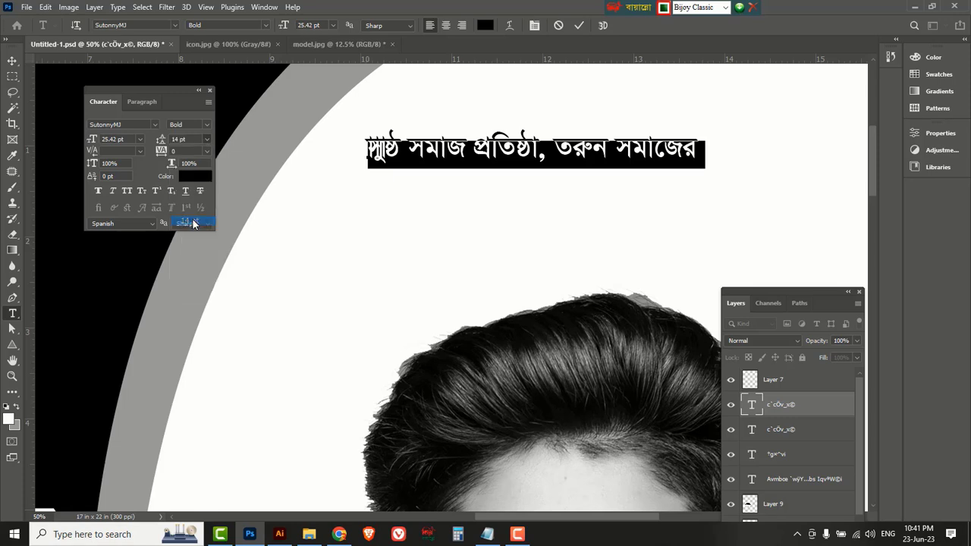
click(205, 140)
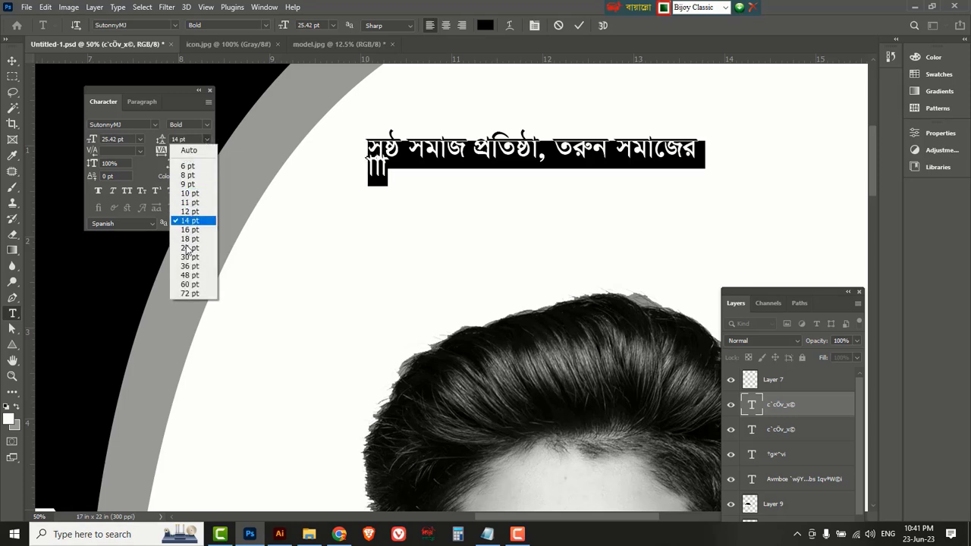
click(189, 258)
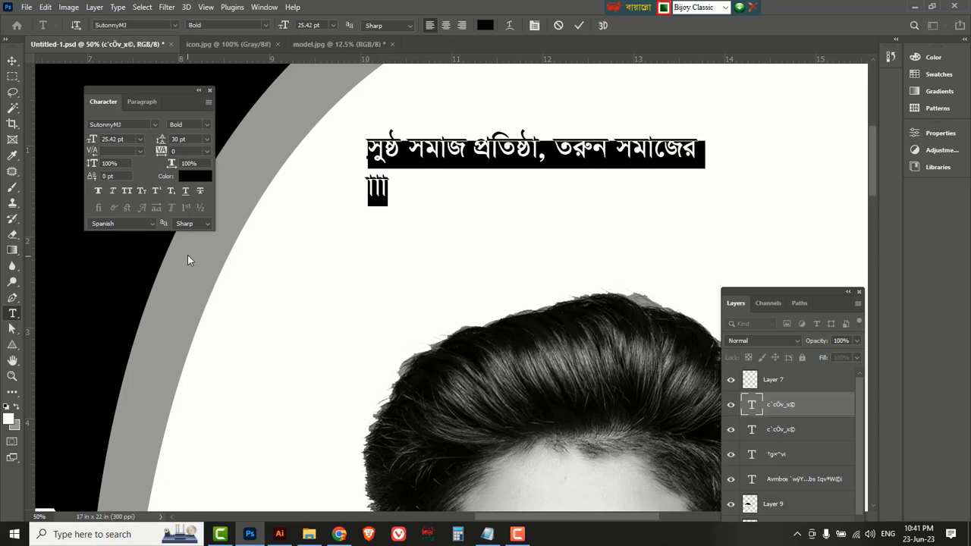
Type 'স্বচ্ছ সুন্দর মানস বিকাশে ও নাগরিক অধিকার আদায়ের দৃঢ় প্রত্যায়ে' over the stray characters.
click(392, 186)
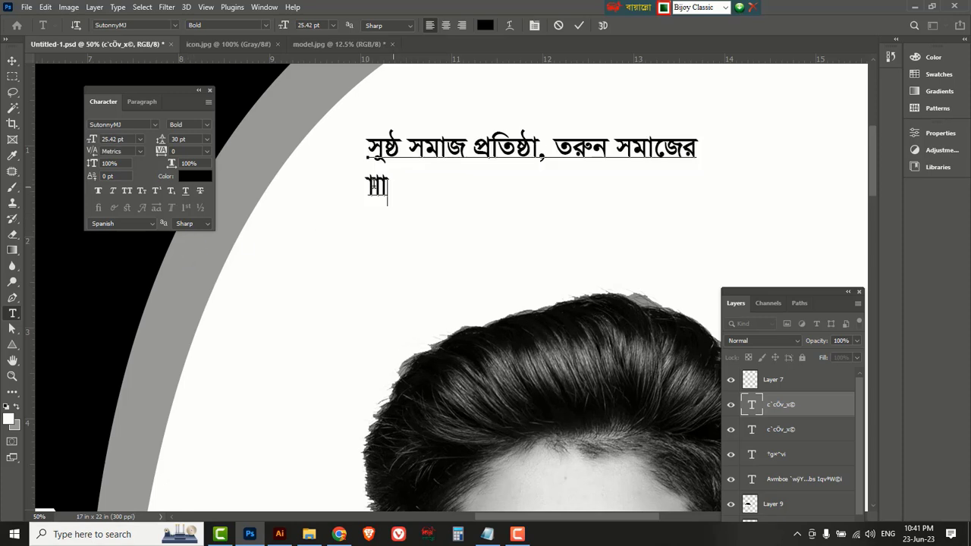
drag(391, 185, 358, 183)
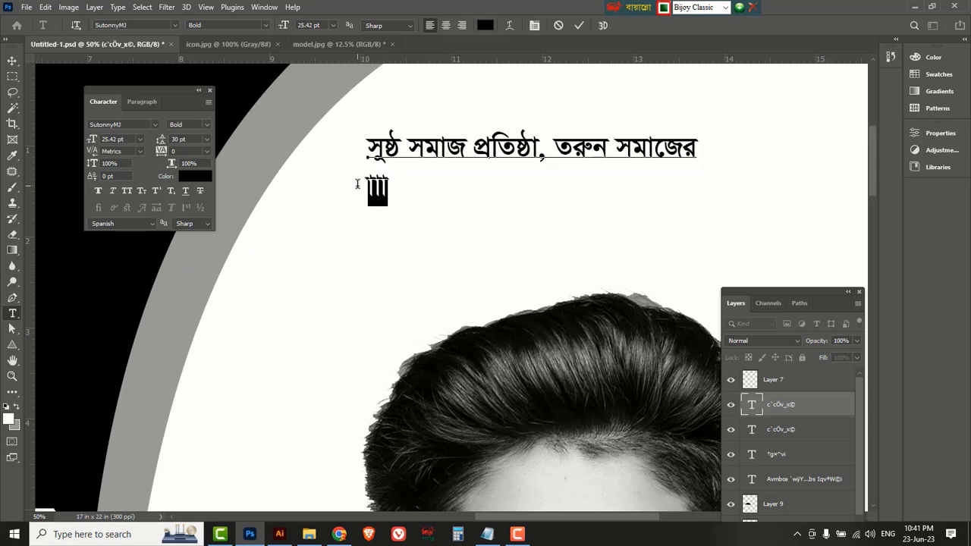
text(স্বচ্ছ সু)
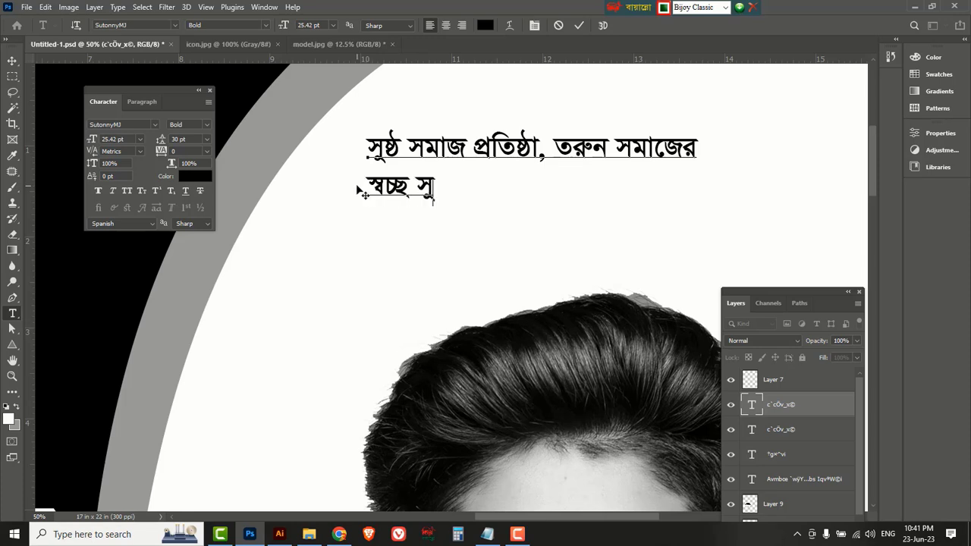
text(ন্দর মা)
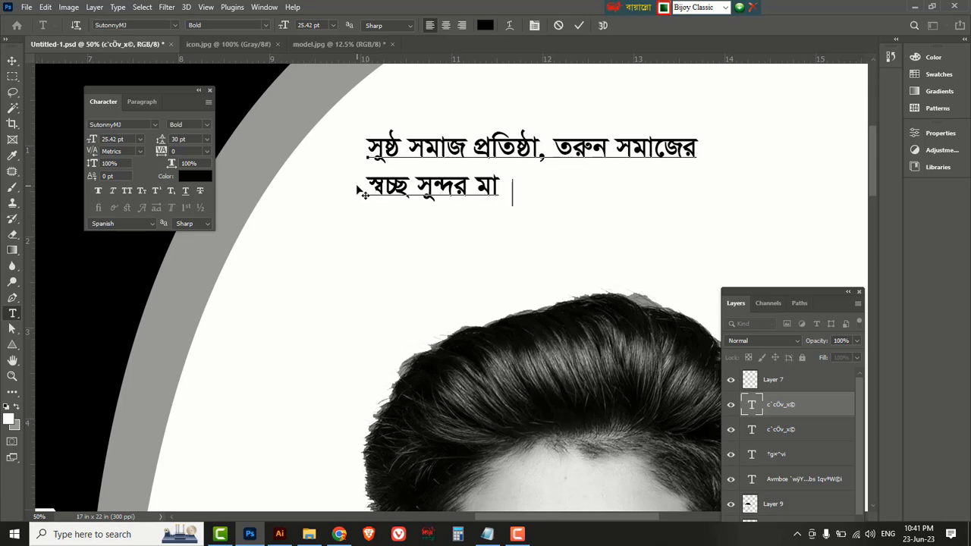
text(নস বিকাশে ও নাগরিক )
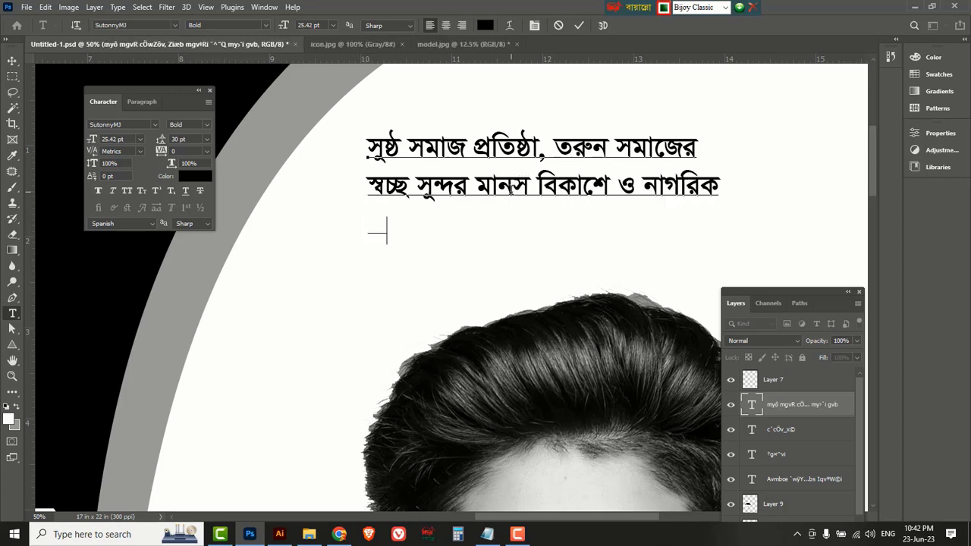
text(অধিকার আদা)
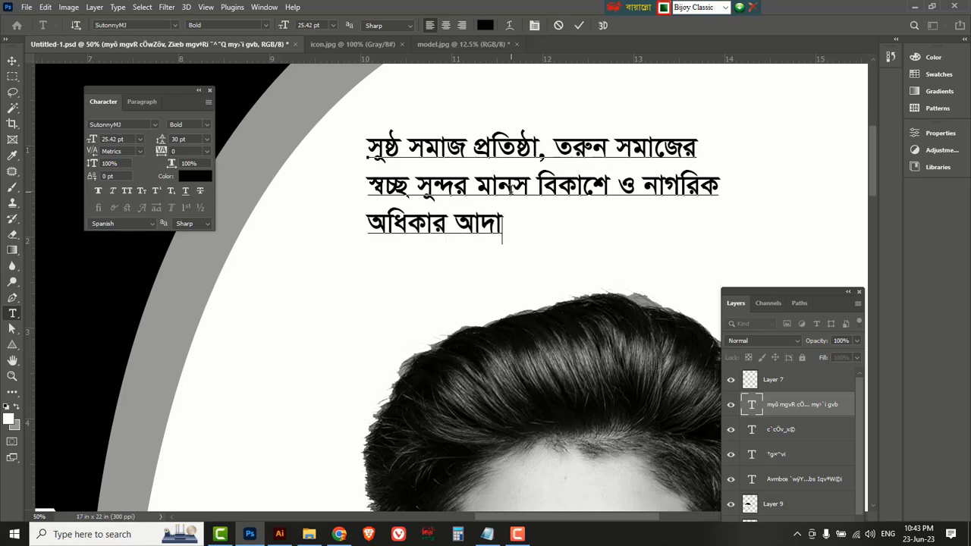
text(য়ের দৃঢ়)
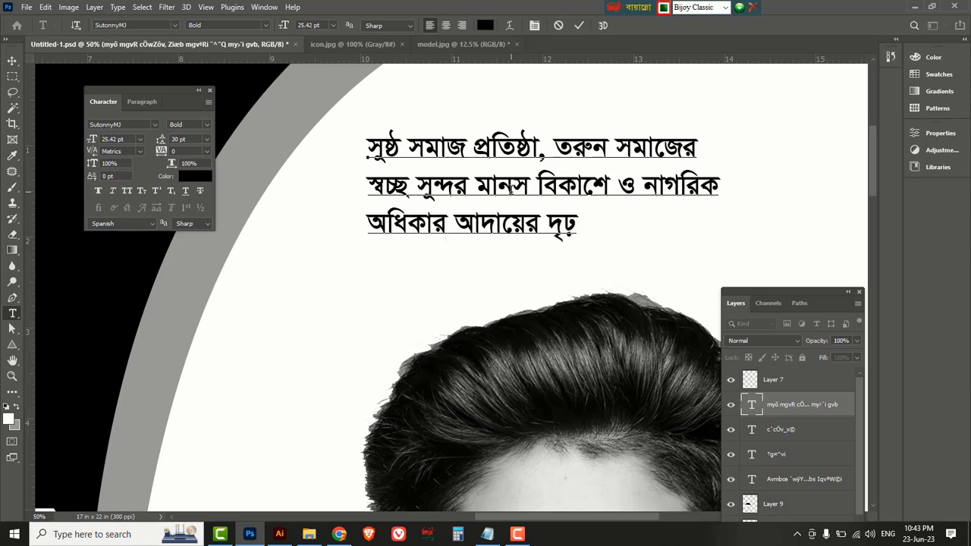
text( প্রত্যায়ে)
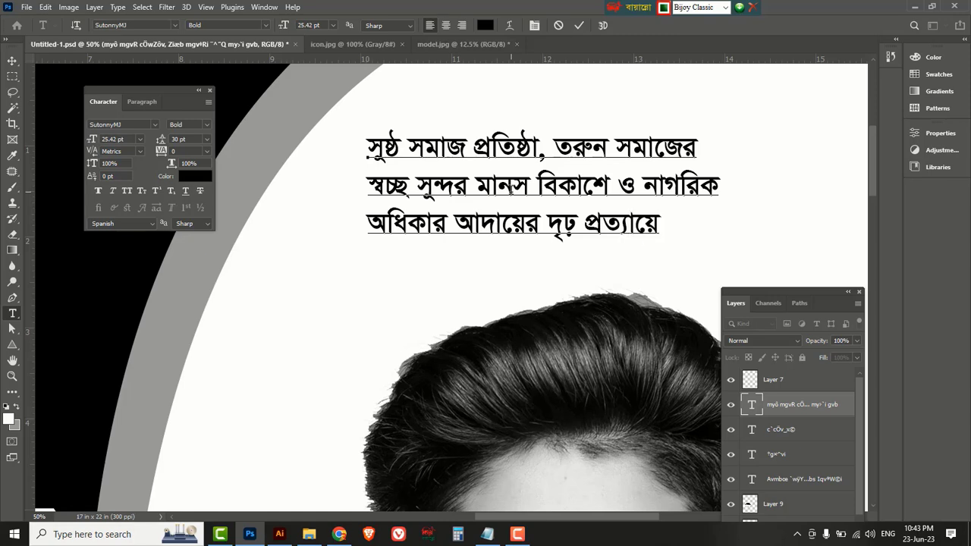
drag(659, 231, 358, 141)
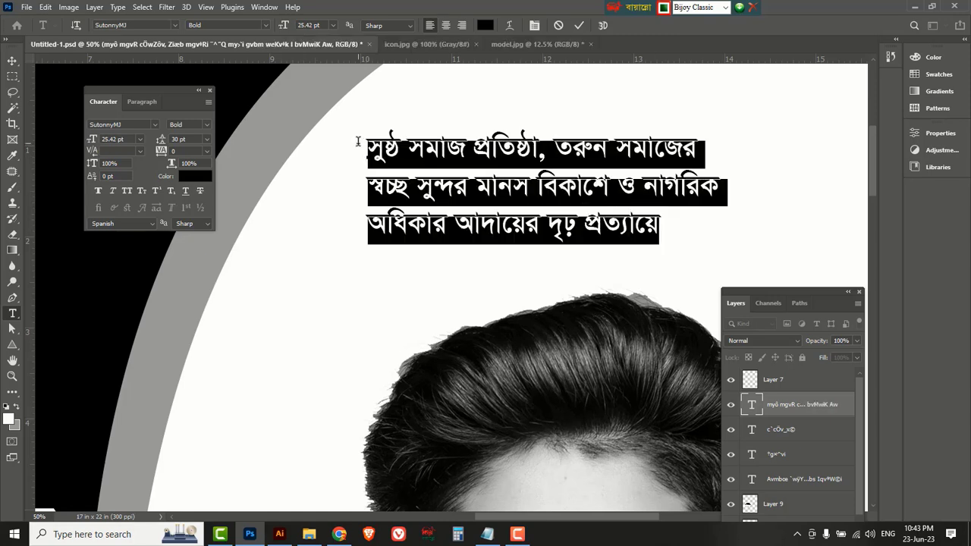
Right-align the slogan lines and move the block toward the right edge.
click(461, 25)
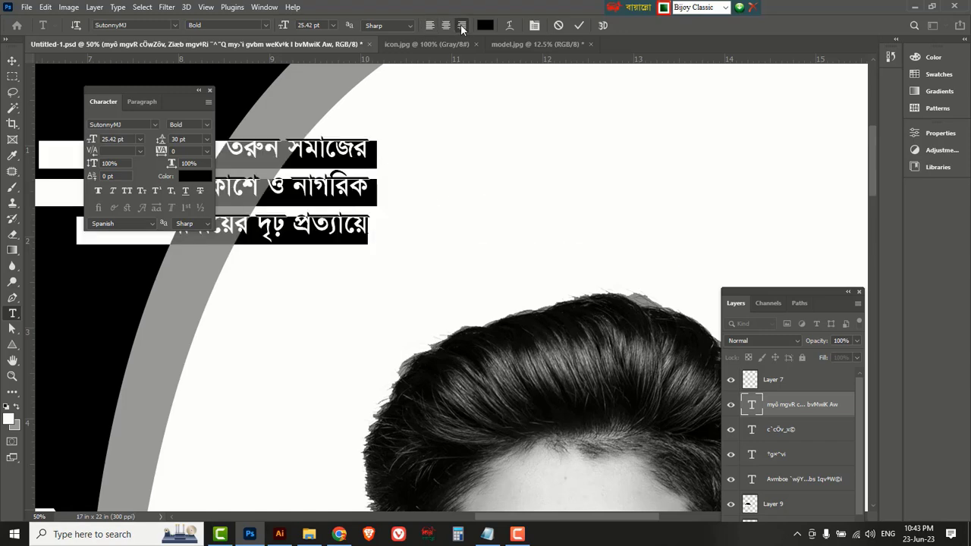
click(12, 63)
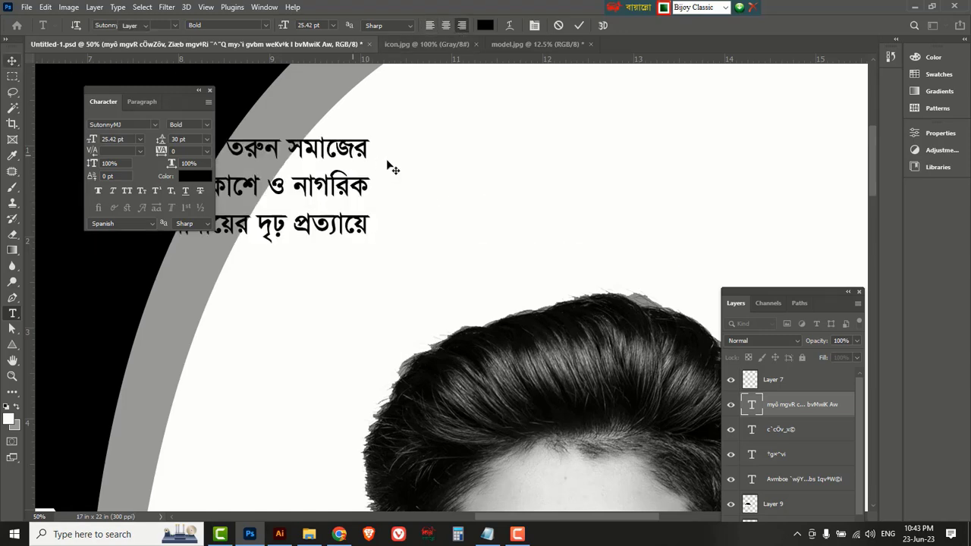
drag(359, 150, 786, 141)
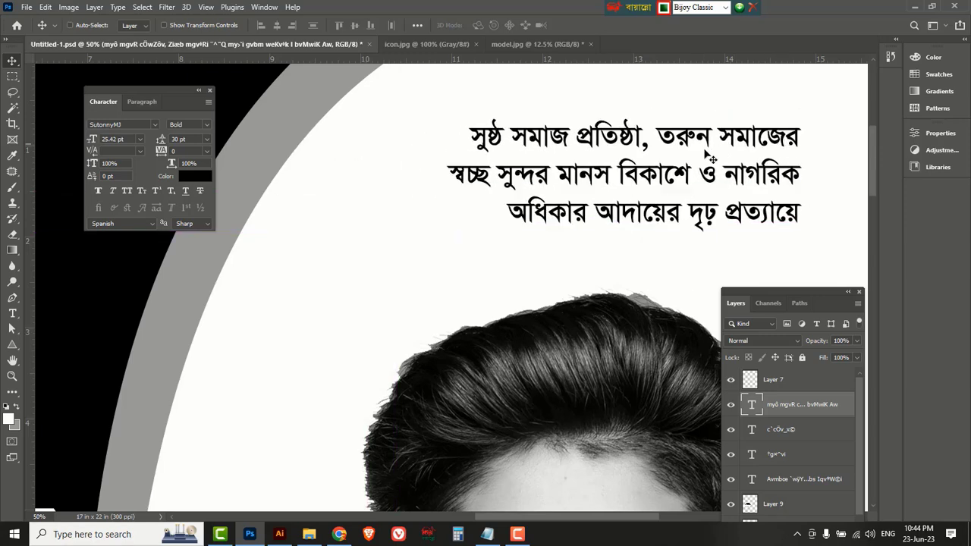
scroll(623, 174, down, 1)
scroll(623, 175, down, 3)
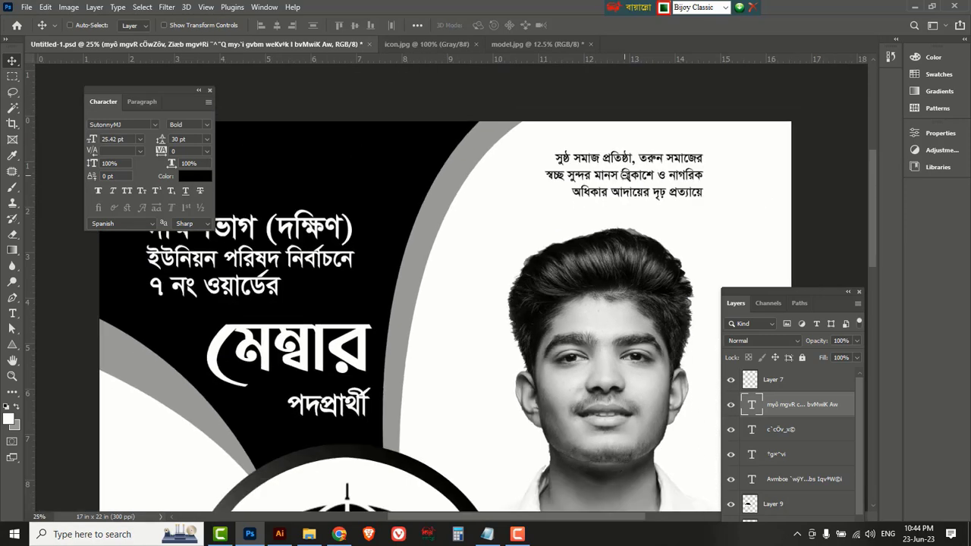
Enlarge the slogan to 36.09 pt and settle it in the top-right corner.
key(ctrl+t)
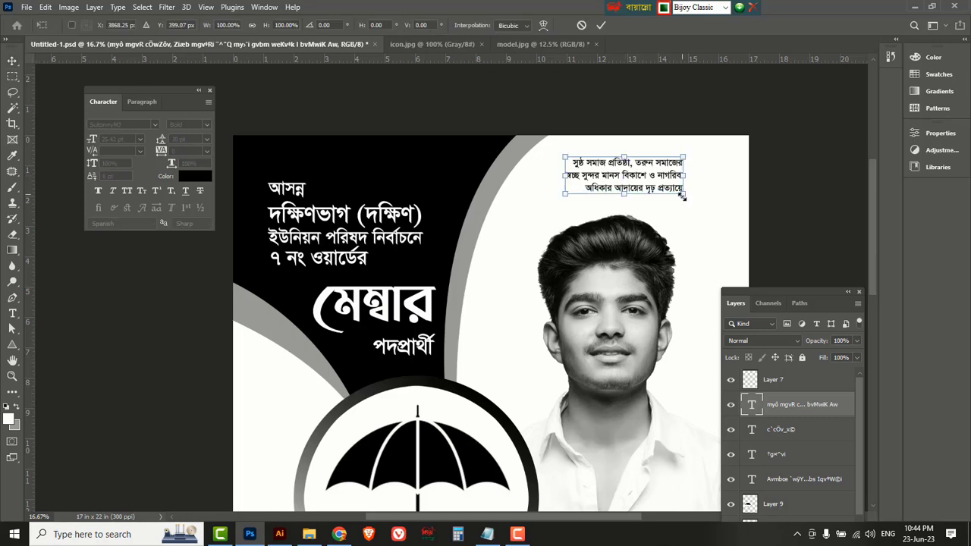
drag(685, 190, 732, 197)
drag(590, 163, 552, 150)
drag(676, 180, 729, 210)
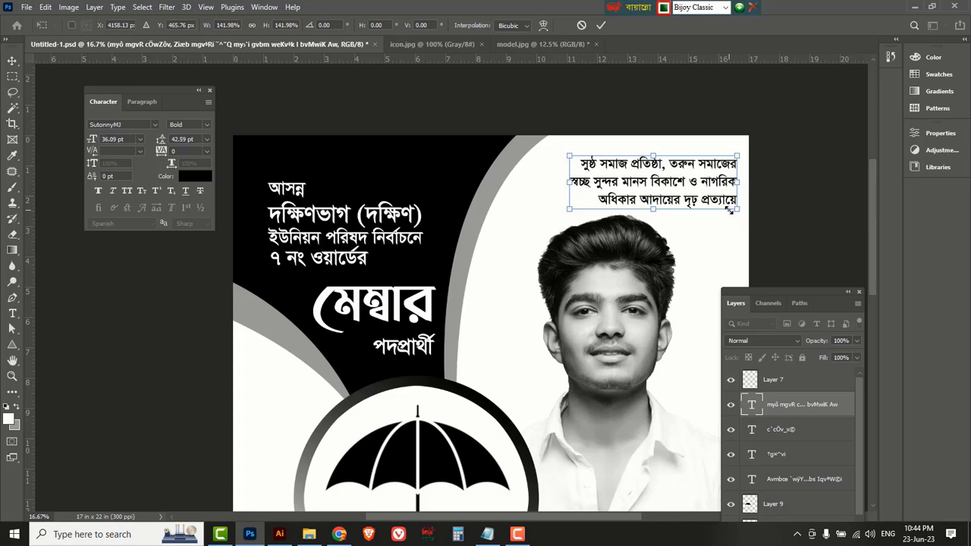
click(601, 26)
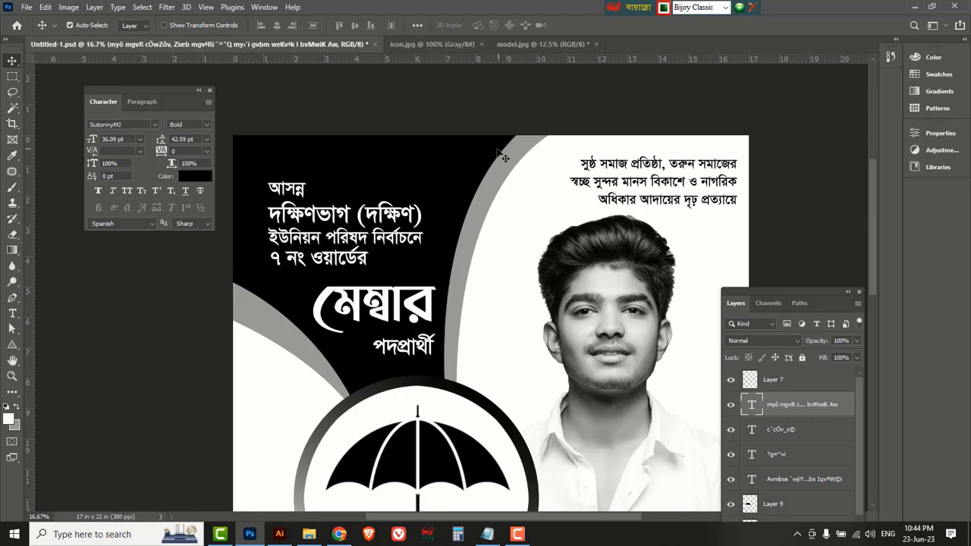
scroll(480, 152, up, 1)
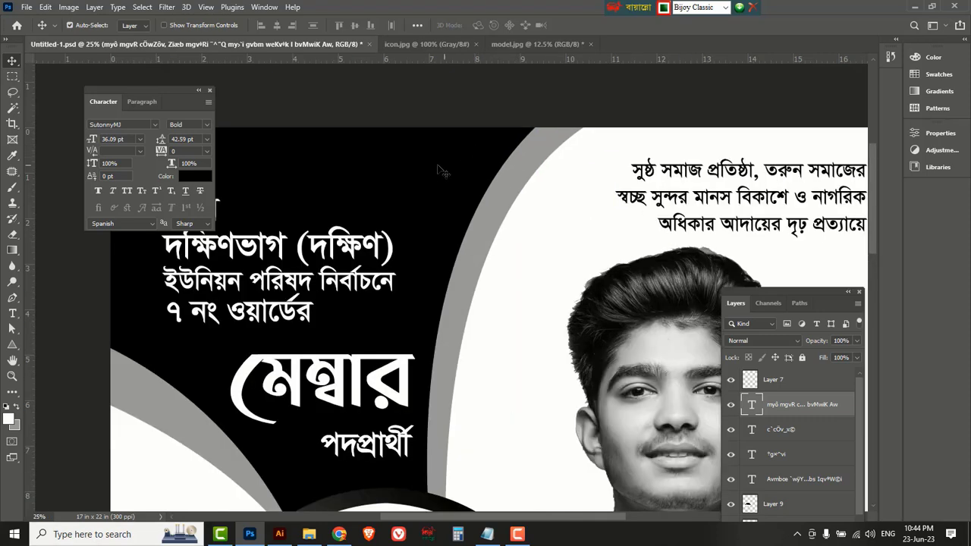
Duplicate পদপ্রার্থী to the poster's top and paste in the Bismillah text.
click(543, 240)
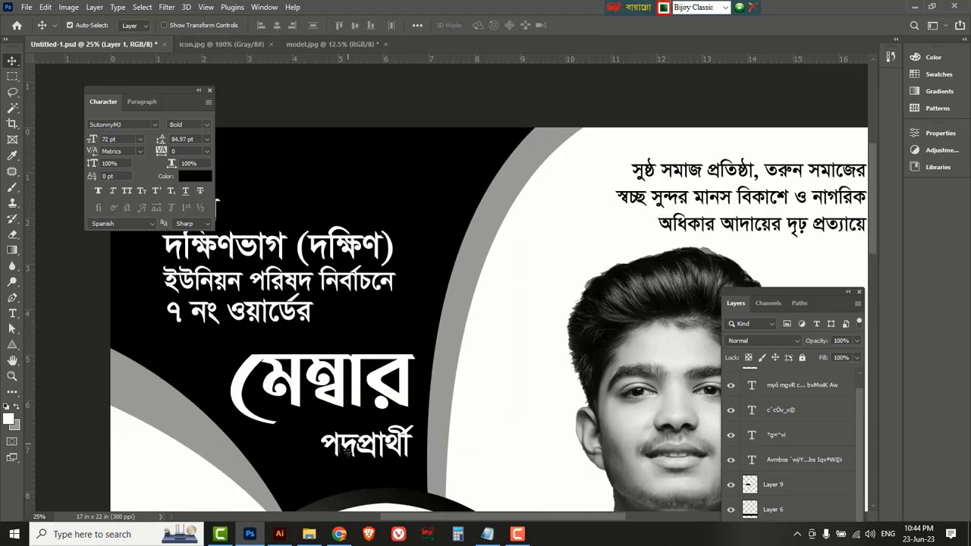
click(351, 452)
drag(351, 453, 446, 170)
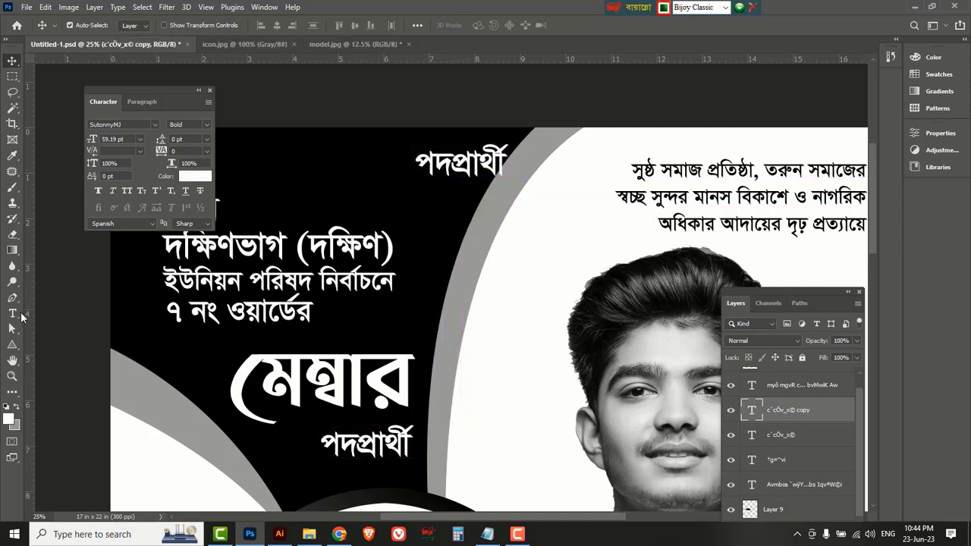
drag(16, 316, 50, 317)
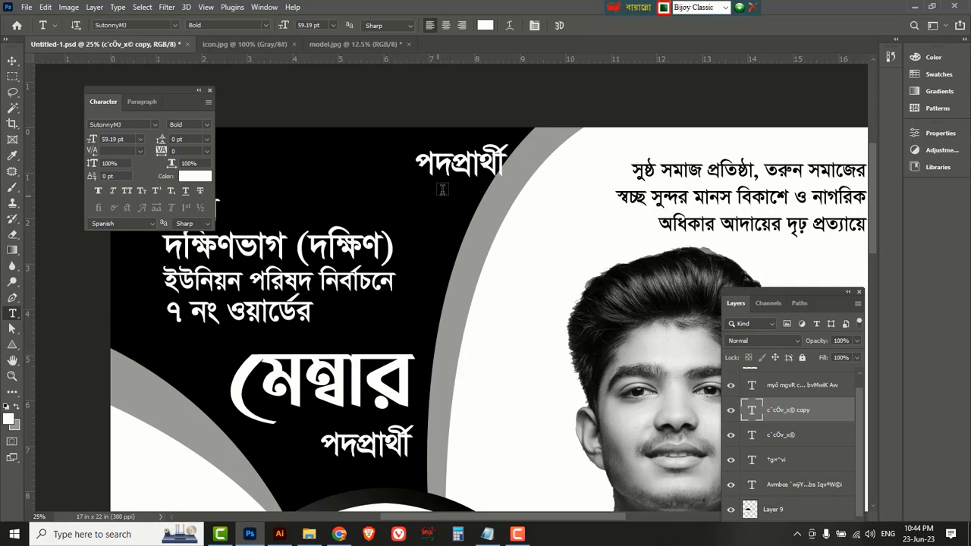
click(450, 165)
key(ctrl+a)
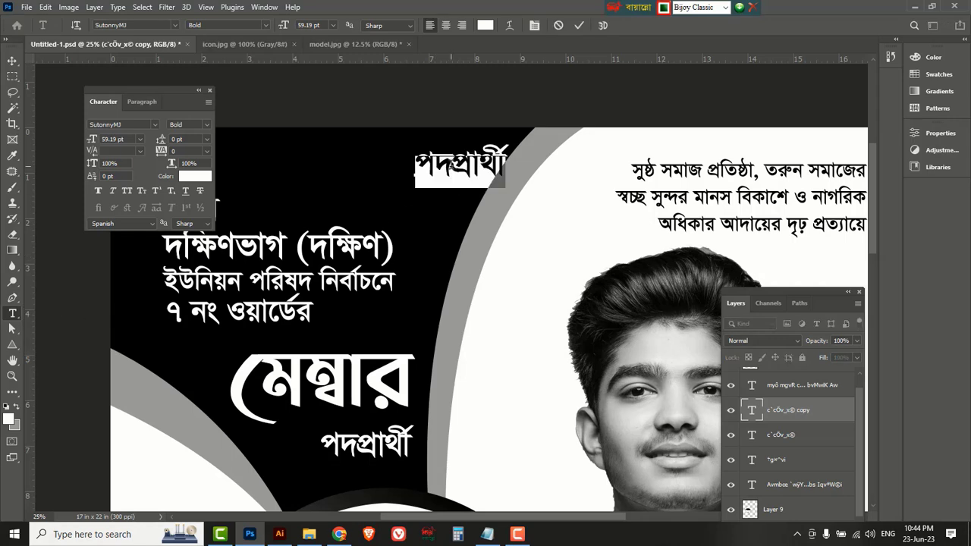
text(বিসমিল্লাহির রাহমানির রাহিম)
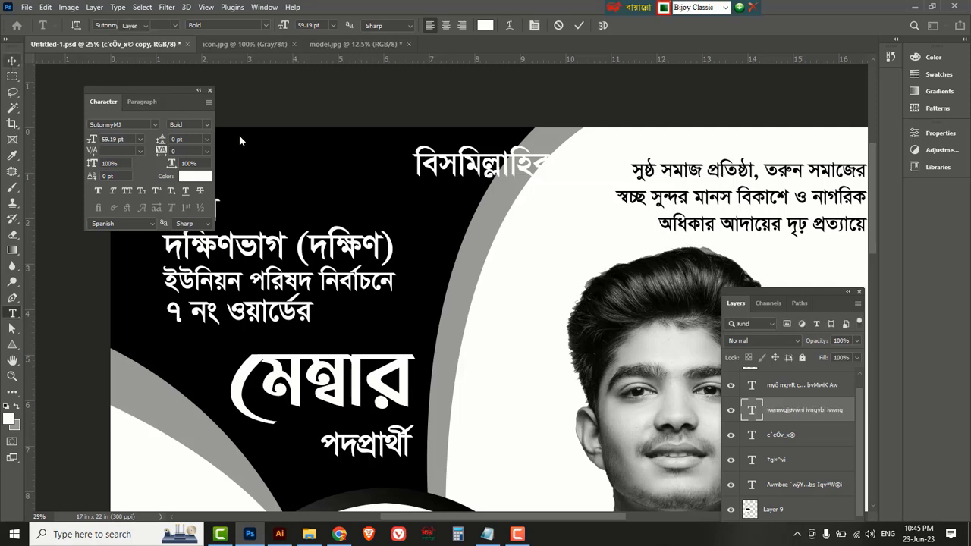
key(ctrl+Return)
Shrink the Bismillah line to 39.12 pt and centre it at the top.
key(ctrl+t)
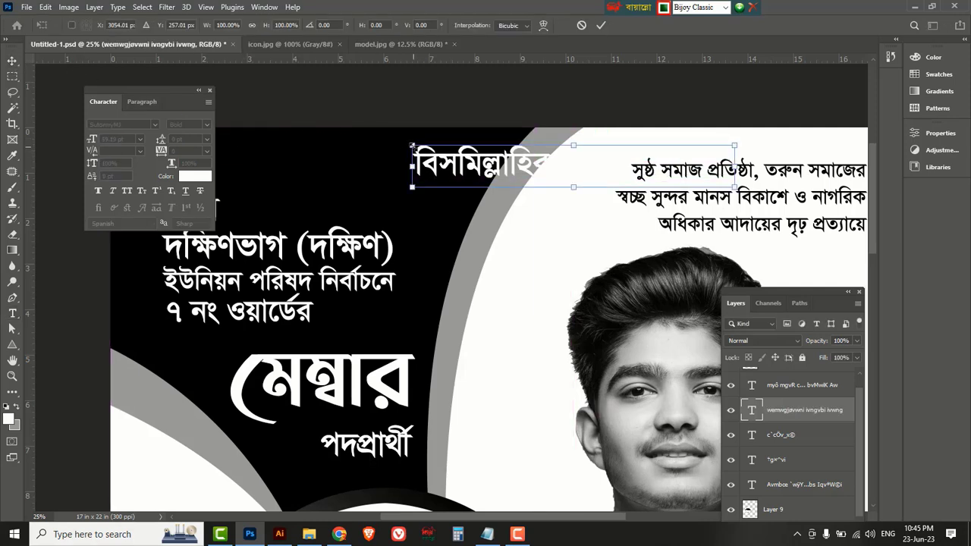
drag(412, 144, 468, 152)
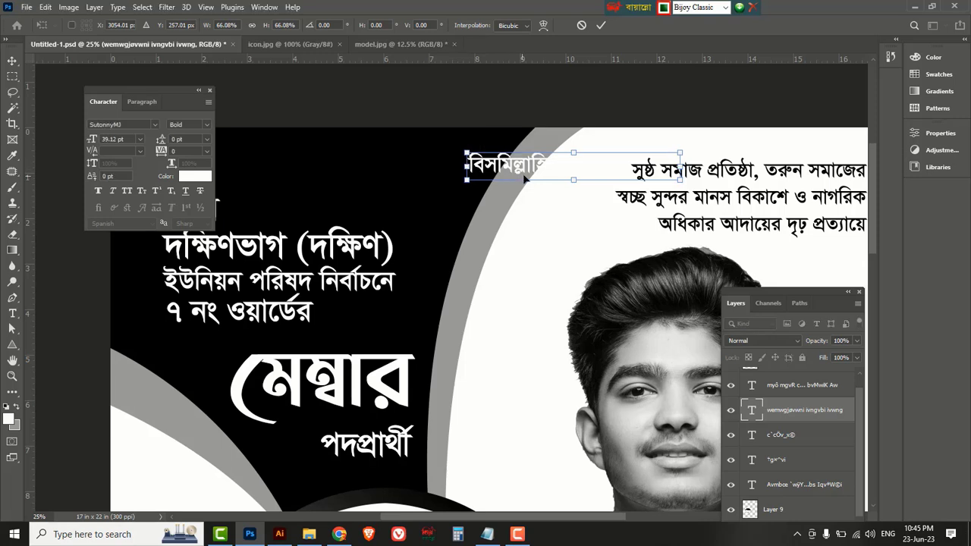
drag(529, 161, 435, 168)
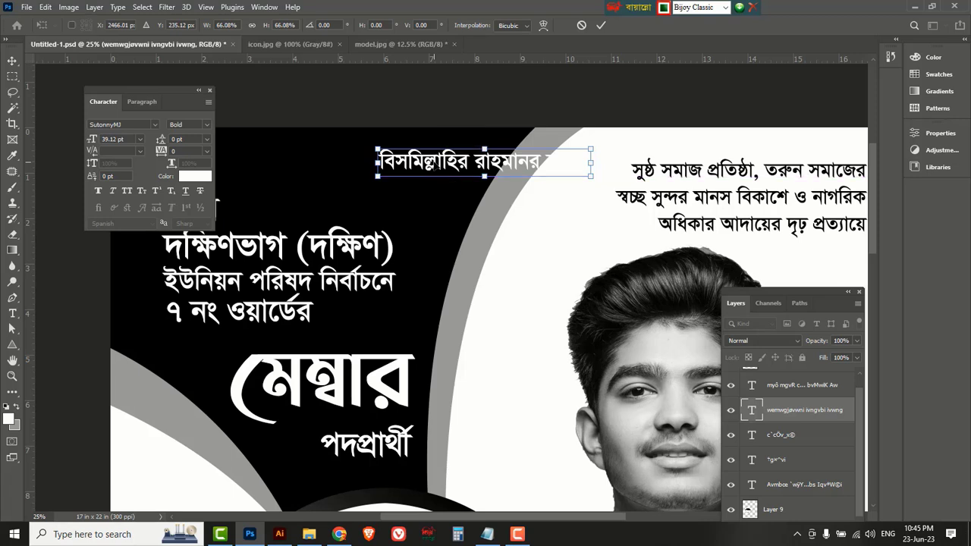
key(Return)
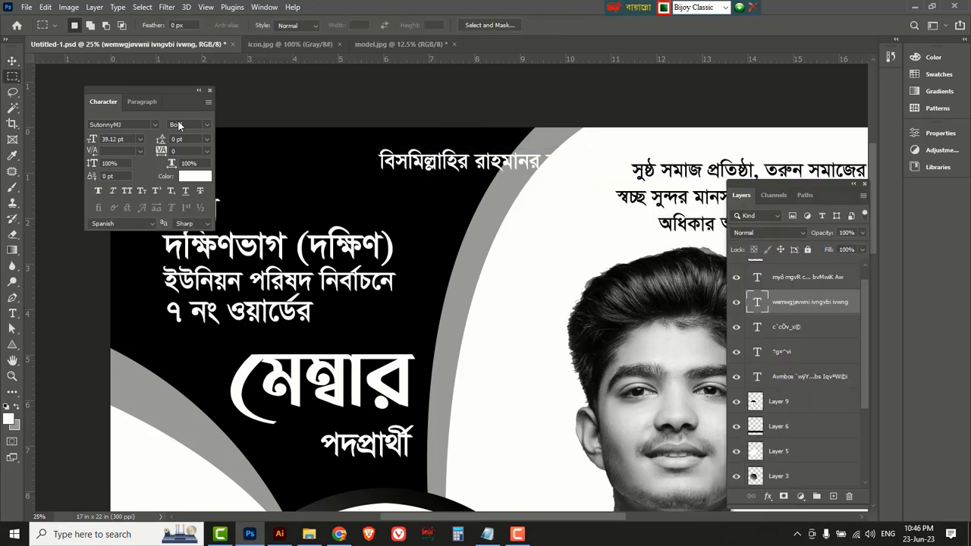
Draw a rectangular selection around the Bismillah line and add a new empty layer above the text.
right_click(12, 77)
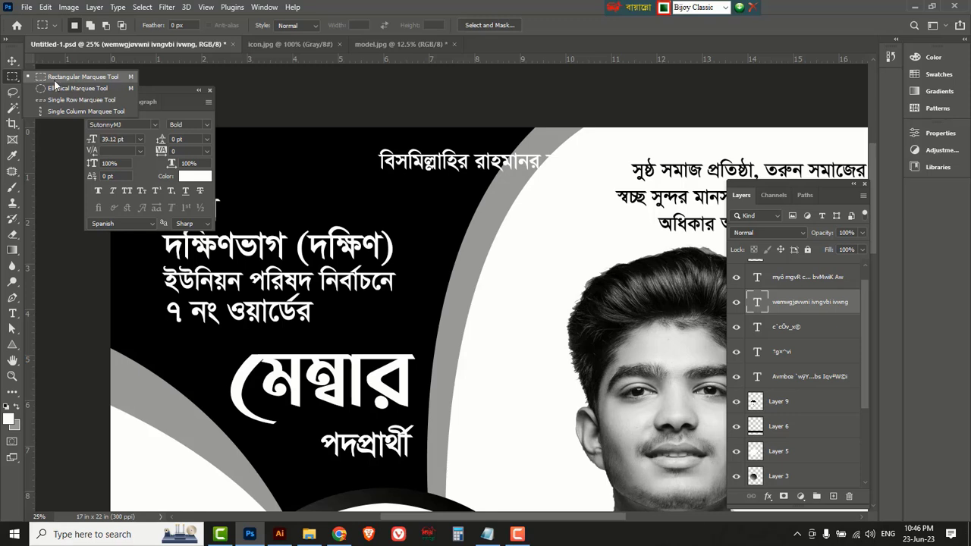
click(54, 80)
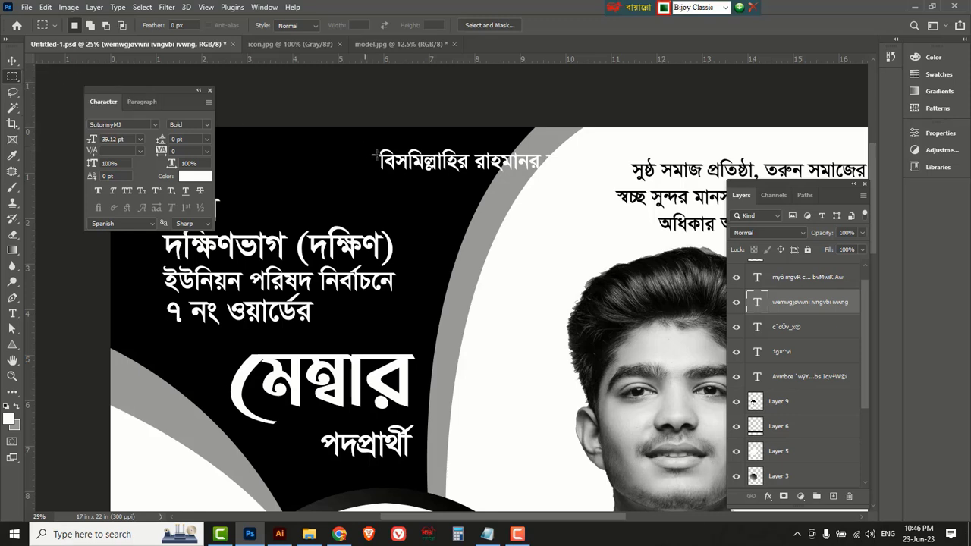
drag(553, 182, 605, 176)
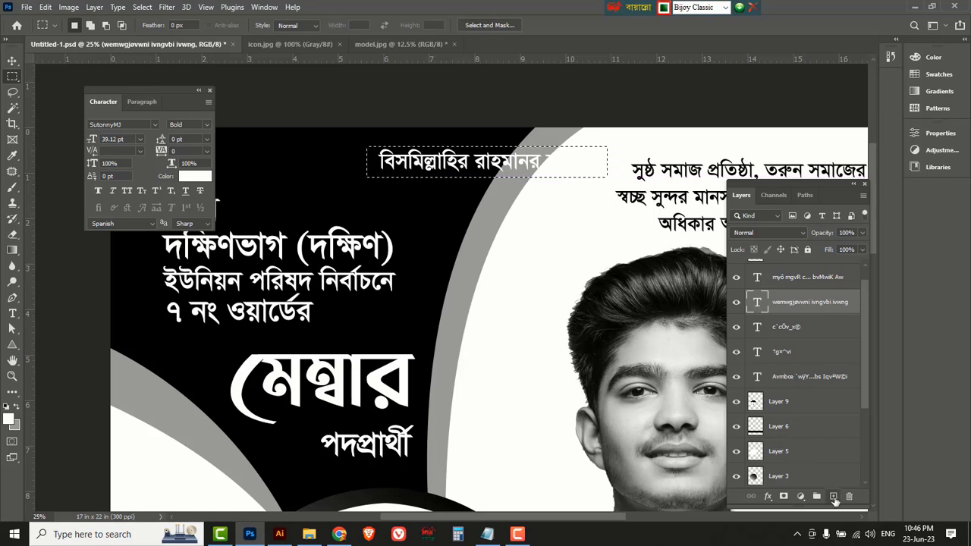
click(833, 496)
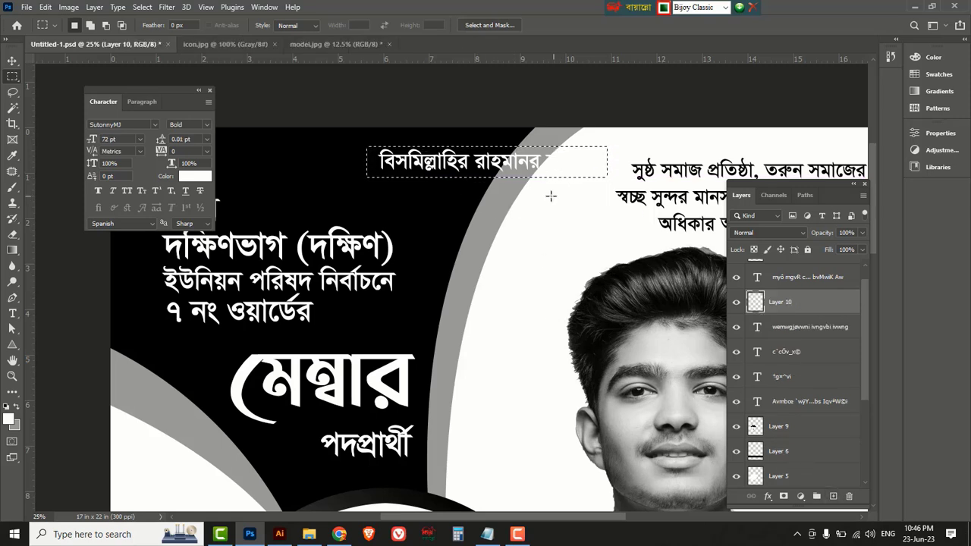
Set the foreground colour to black.
click(11, 417)
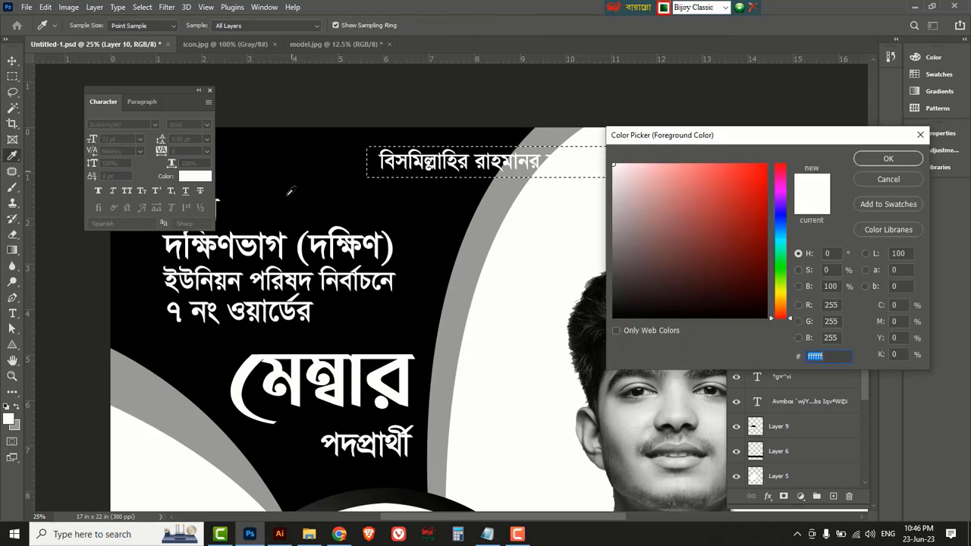
drag(615, 267, 592, 334)
click(880, 159)
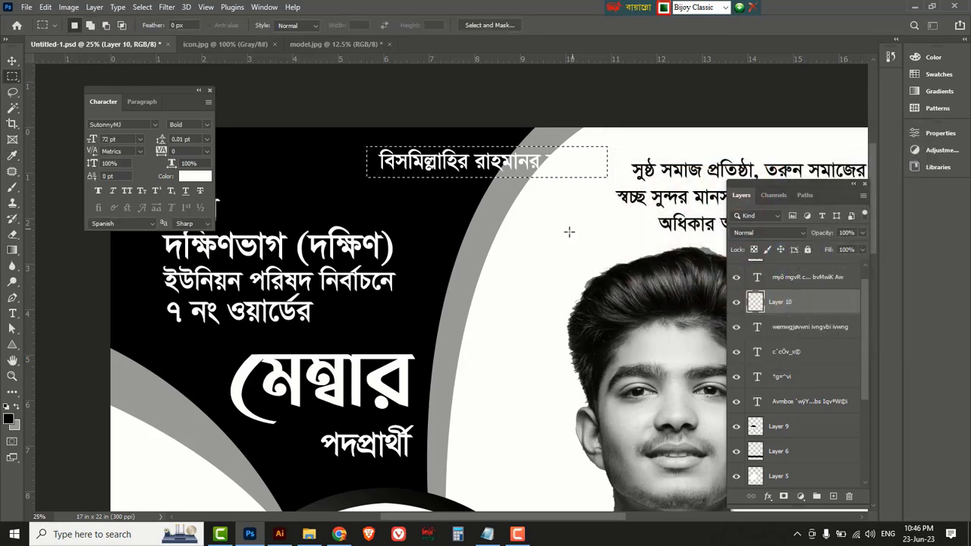
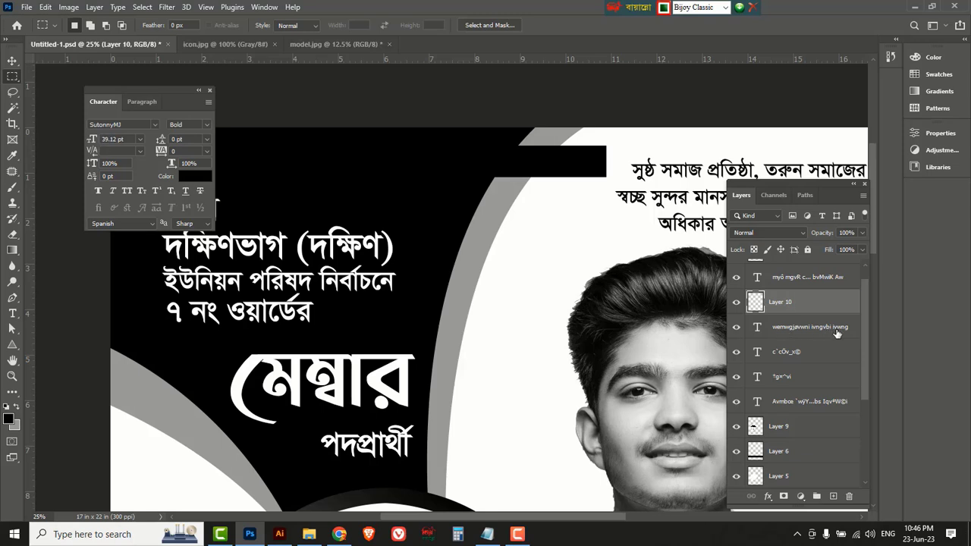
Stack the Bismillah text above Layer 10, scale it to about 85% (33.35 pt), and nudge it right.
drag(784, 334, 838, 296)
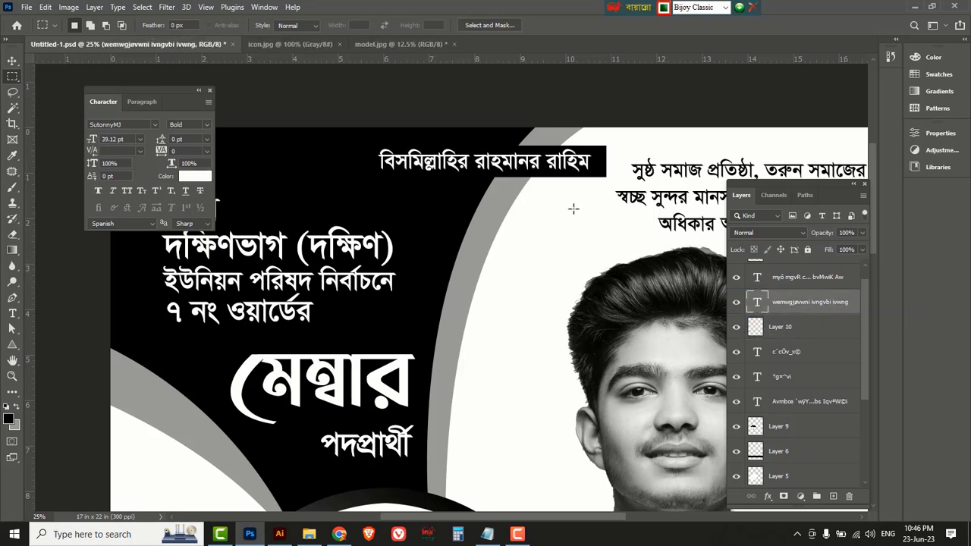
key(ctrl+t)
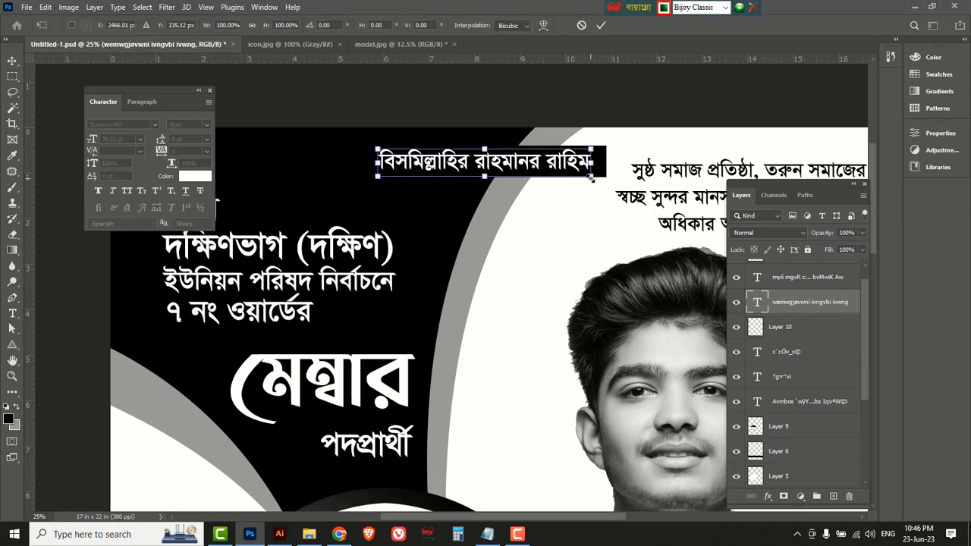
drag(591, 178, 576, 176)
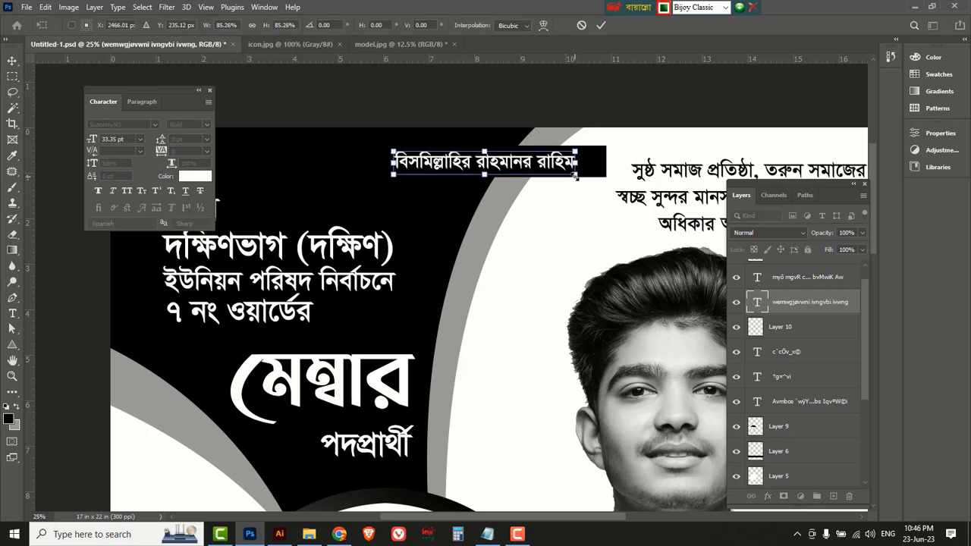
click(600, 25)
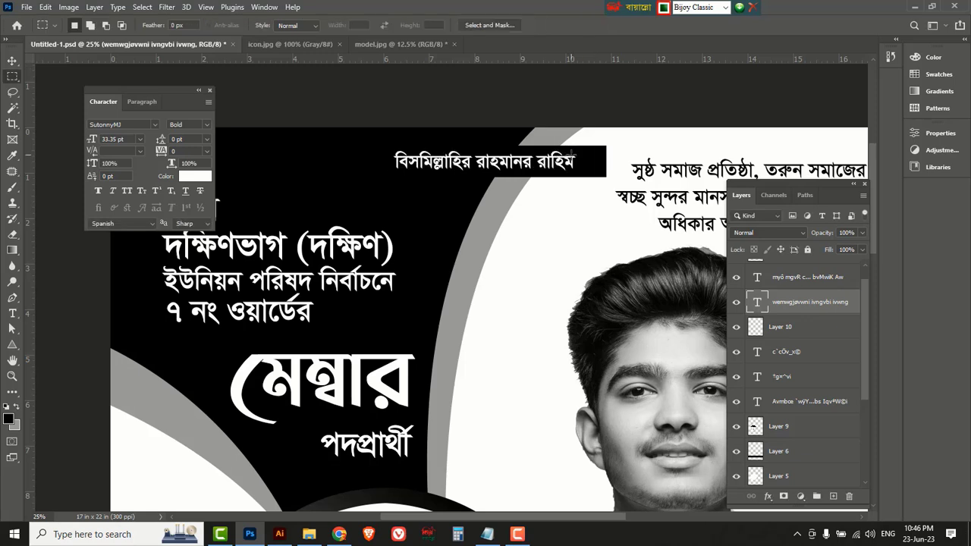
click(12, 60)
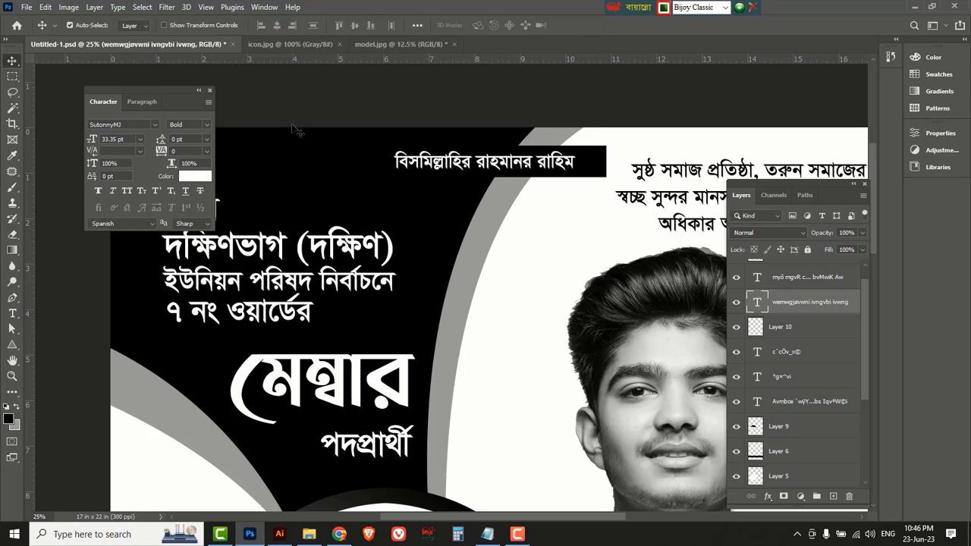
drag(576, 170, 582, 171)
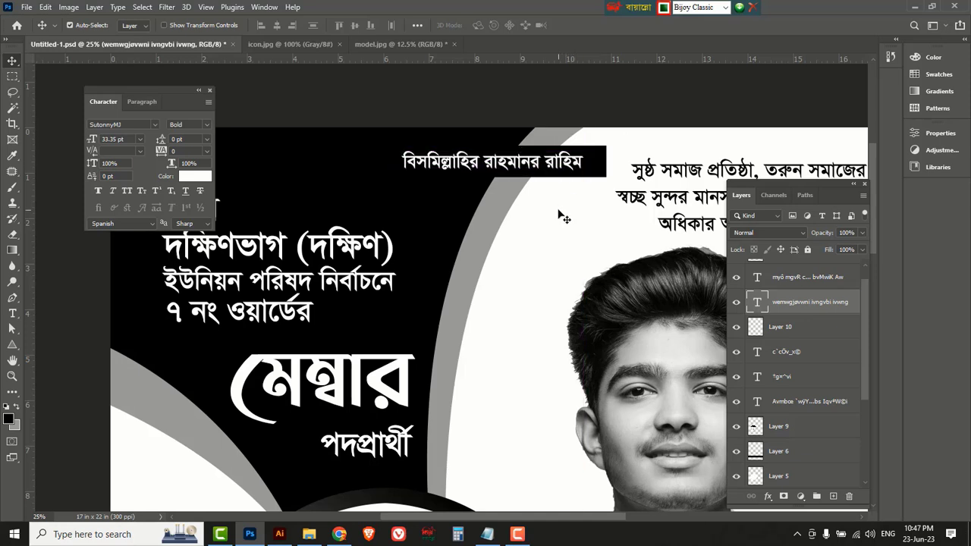
Zoom out and copy the মেম্বার heading down onto the lower black band.
click(560, 216)
key(ctrl+minus)
key(ctrl+minus)
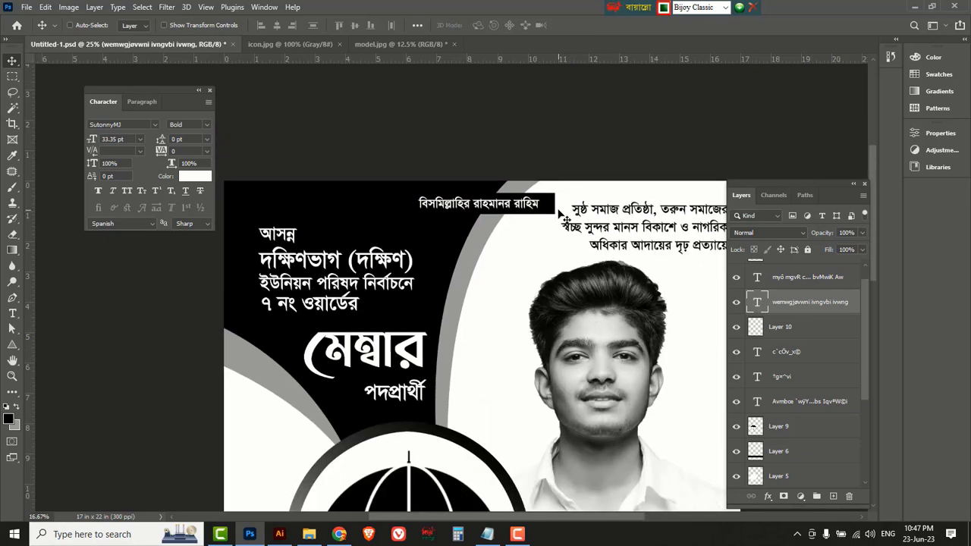
drag(787, 183, 751, 131)
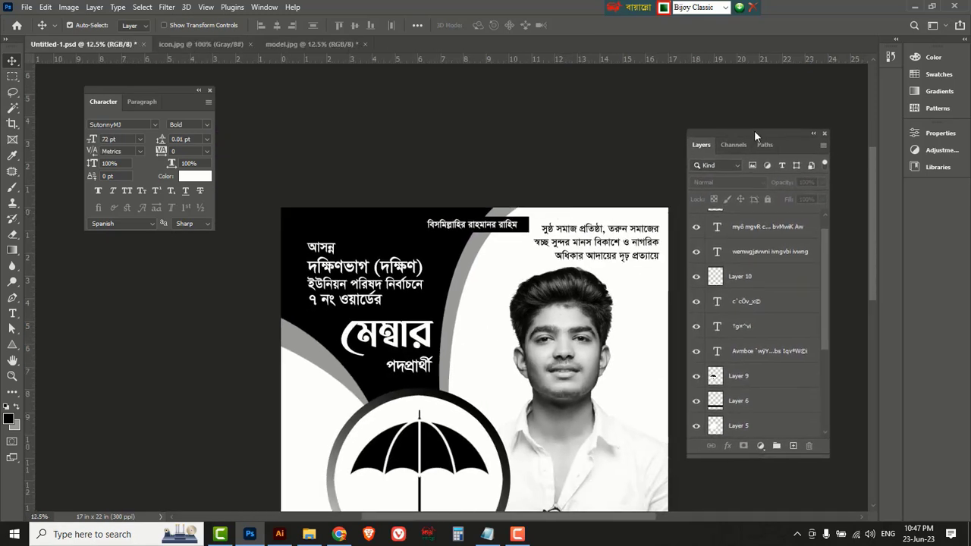
drag(871, 172, 865, 264)
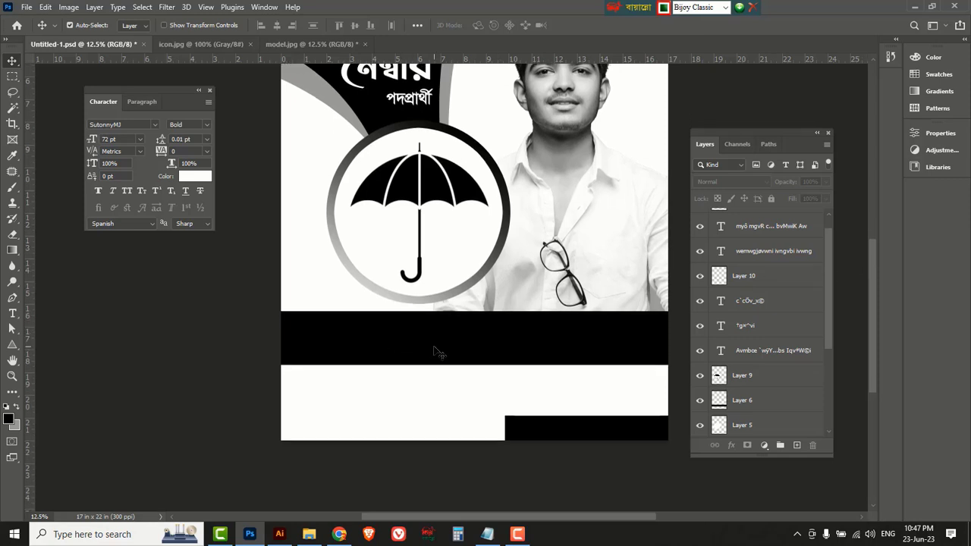
click(350, 81)
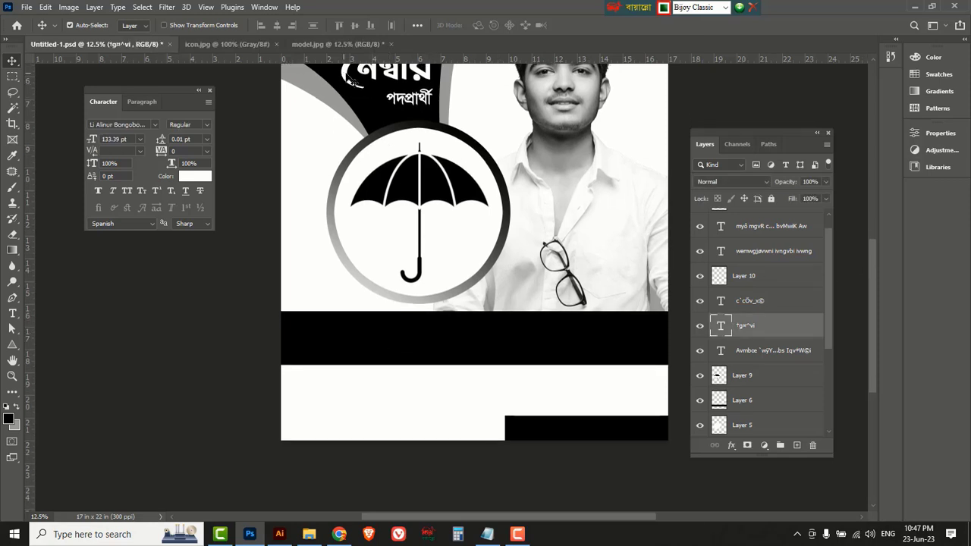
drag(345, 169, 342, 341)
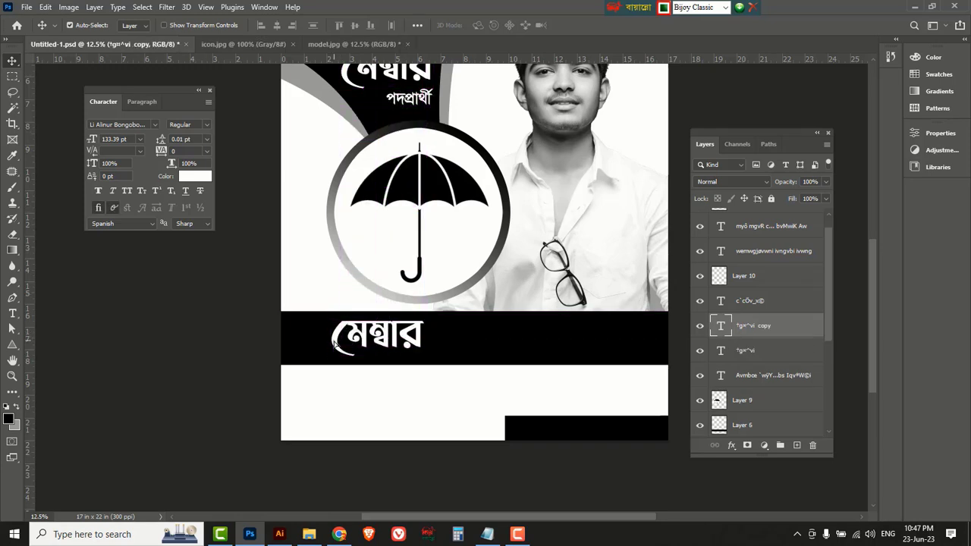
Retype the copy as the candidate's full name in Bengali and position it on the band.
click(13, 314)
click(75, 315)
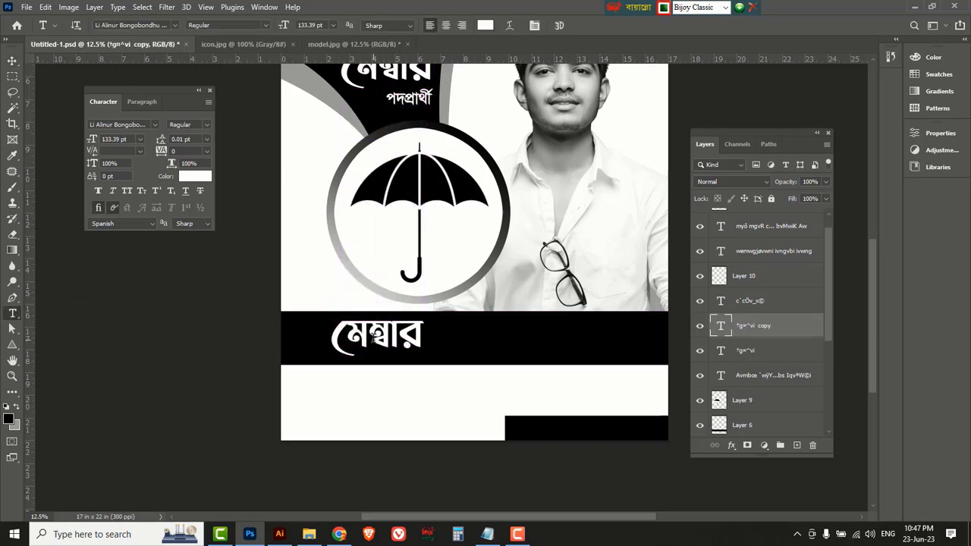
click(373, 337)
key(ctrl+a)
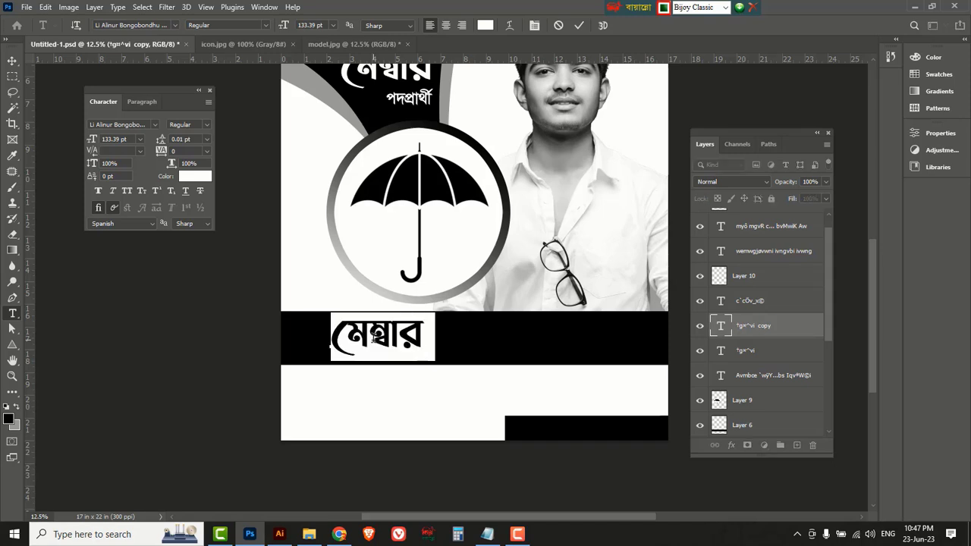
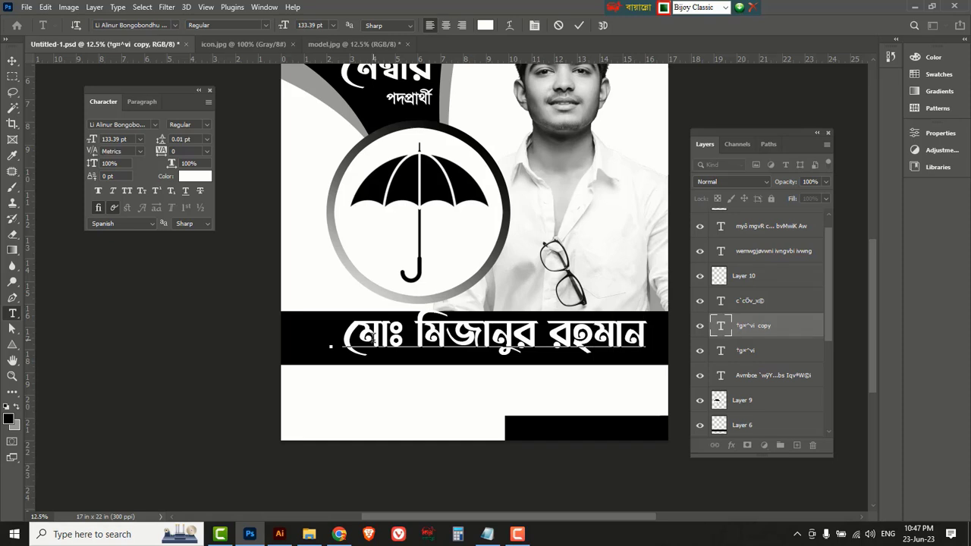
drag(347, 338, 303, 336)
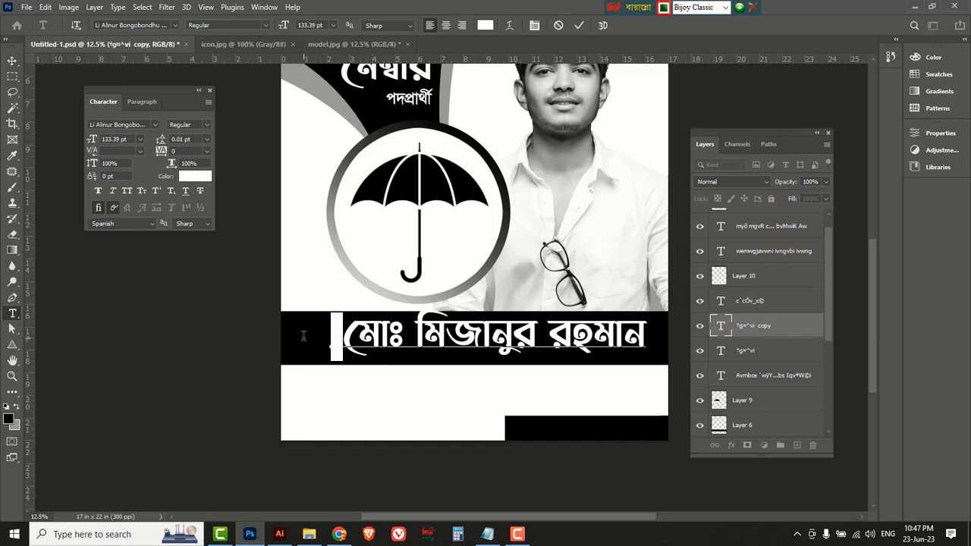
key(BackSpace)
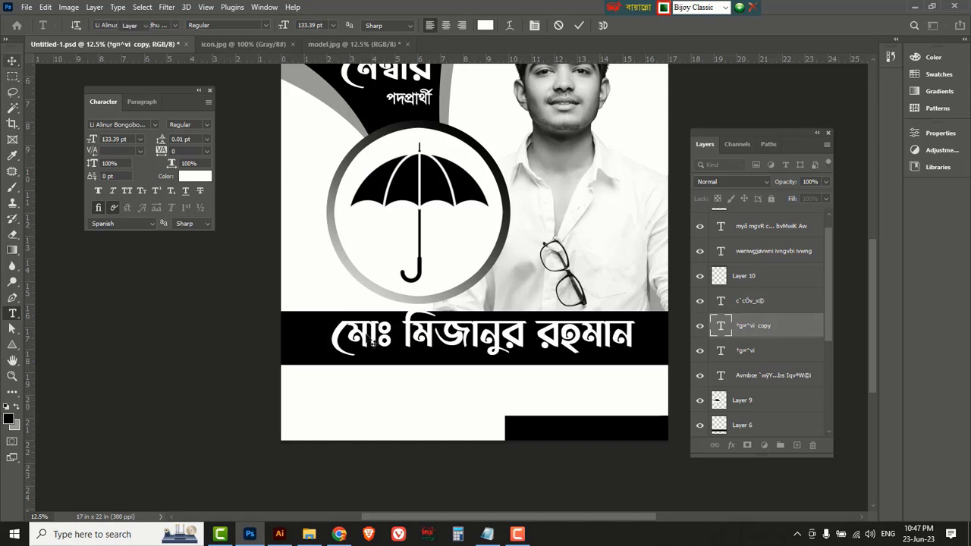
click(12, 60)
drag(346, 340, 325, 339)
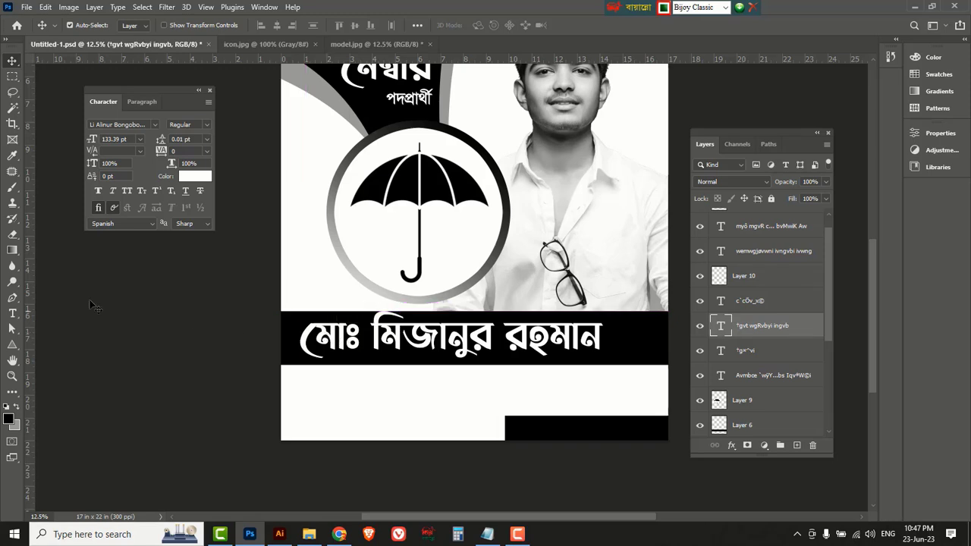
Append the suffix '-কে' to the end of the candidate's name.
click(12, 313)
click(55, 315)
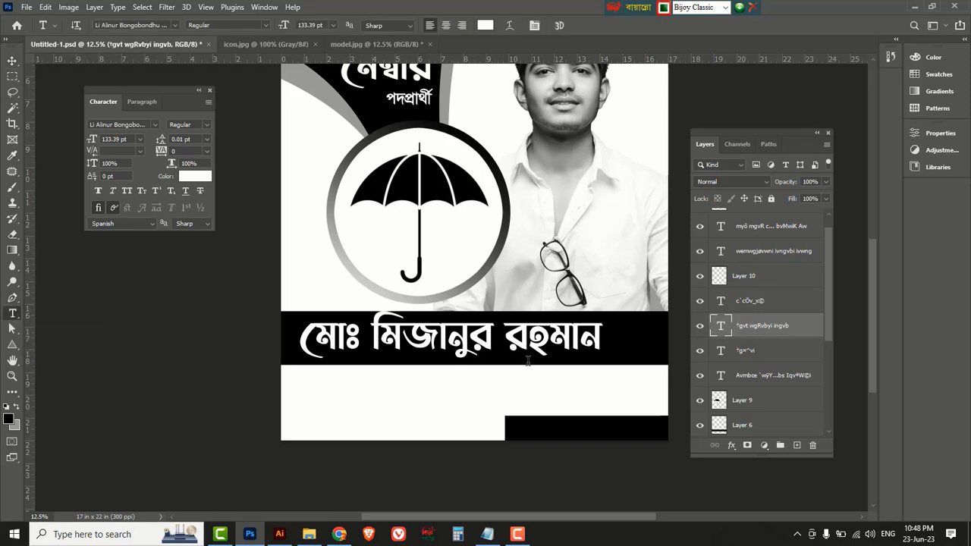
click(599, 334)
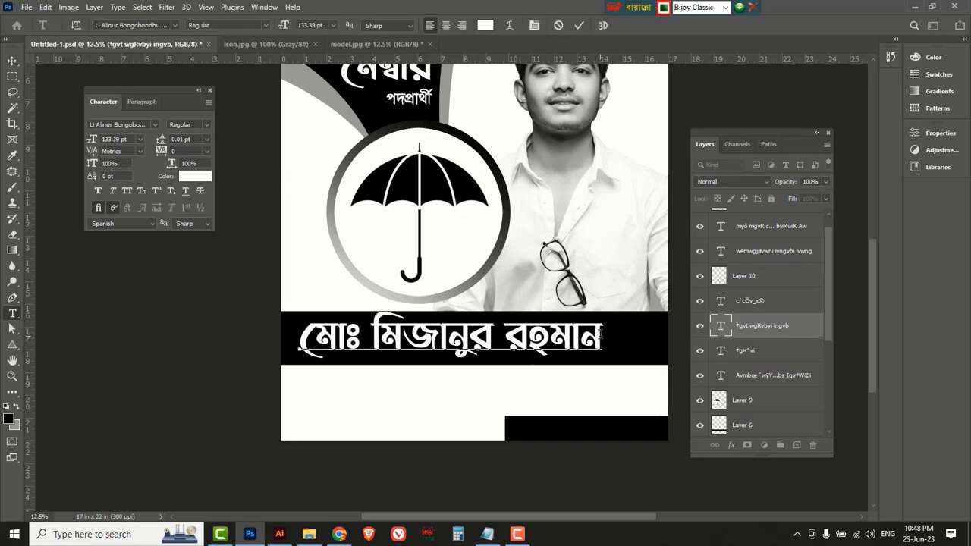
text(-কে)
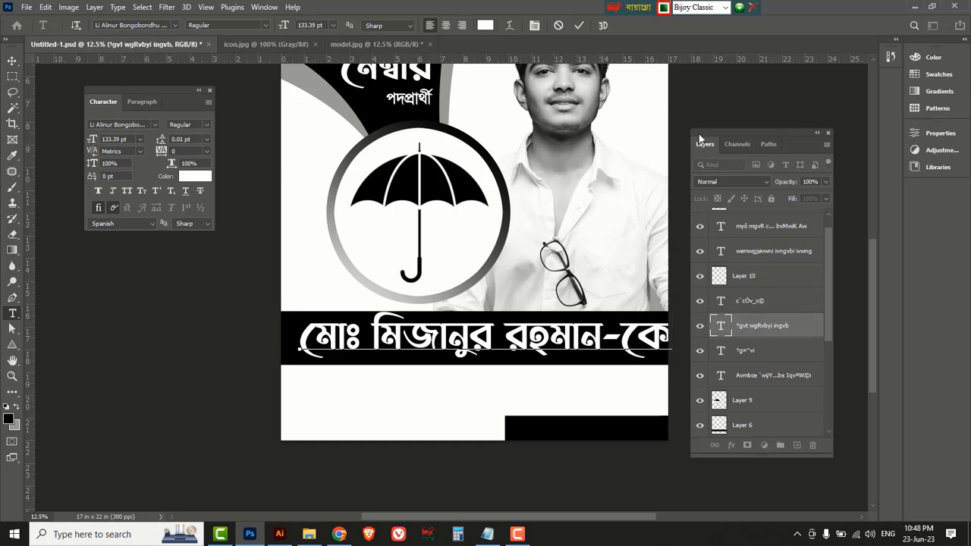
drag(699, 133, 742, 135)
Narrow the whole name line to 96% horizontal scale and commit it.
click(529, 337)
triple_click(529, 338)
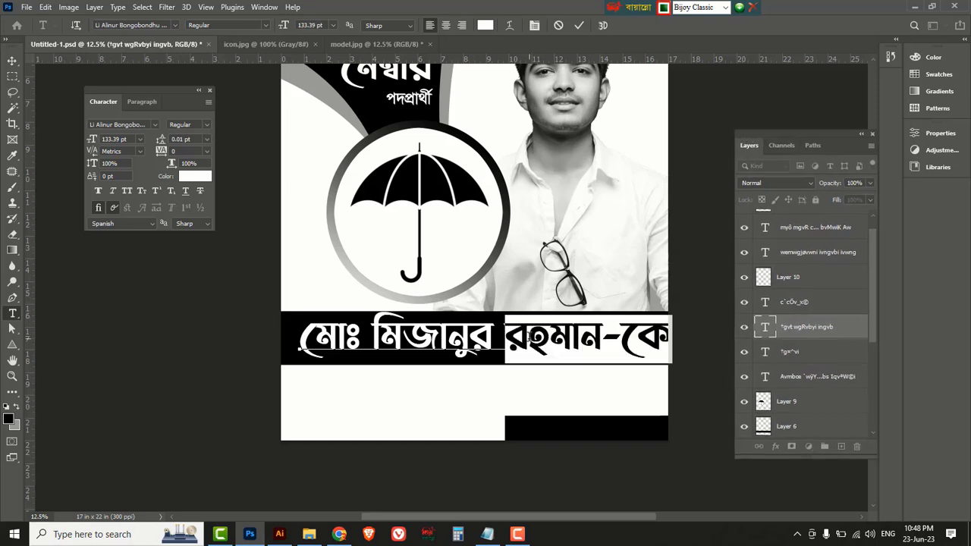
triple_click(476, 343)
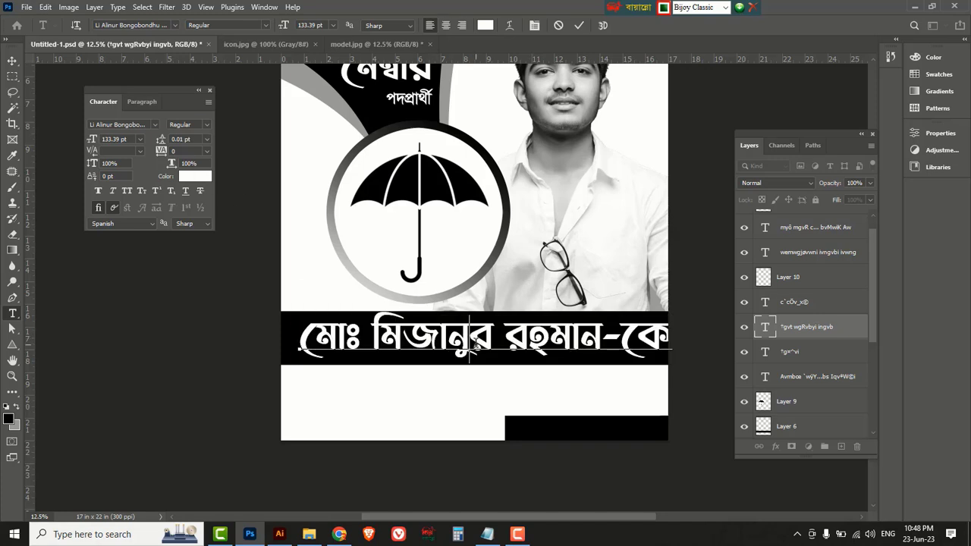
click(201, 162)
key(Down)
key(Down)
key(Down)
key(Down)
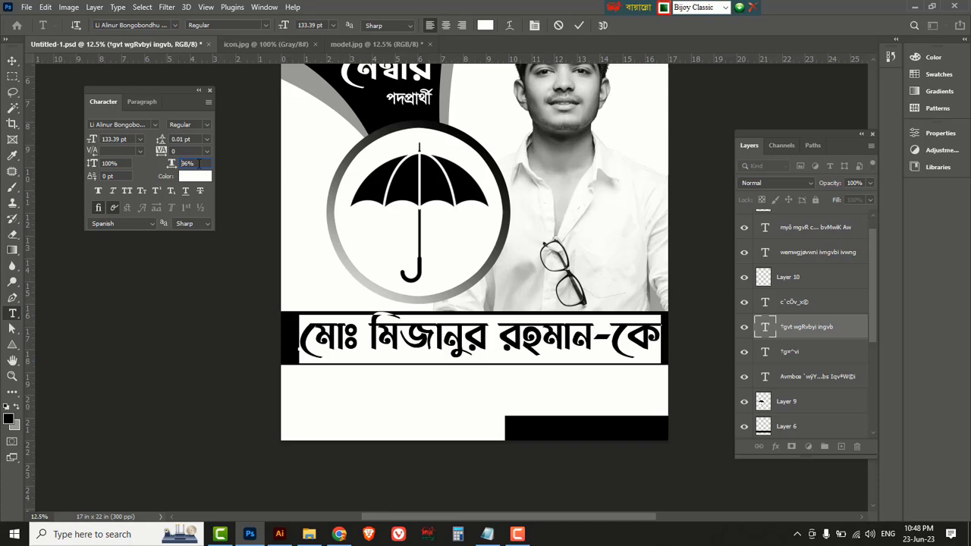
click(13, 61)
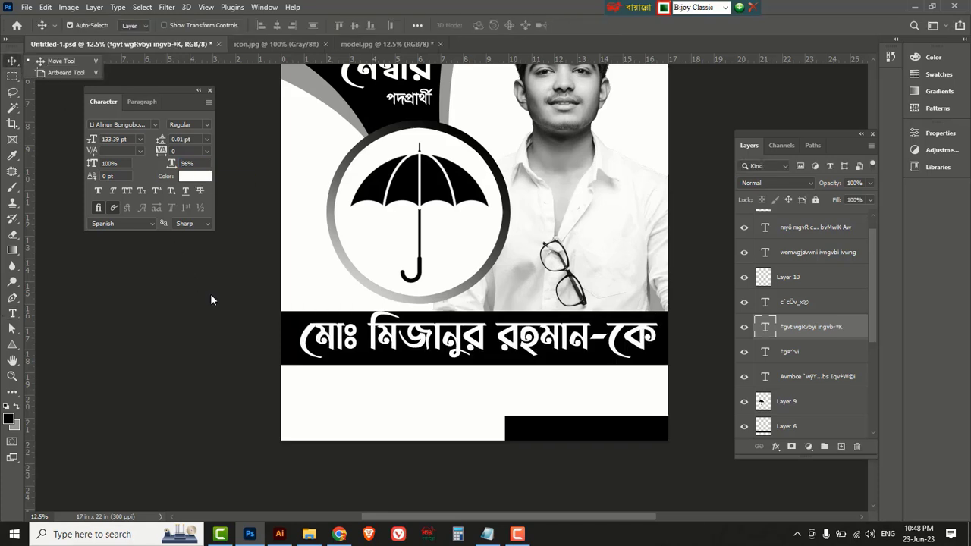
click(319, 327)
Duplicate the name line onto the white area below and make its text black.
drag(321, 330, 314, 392)
click(191, 177)
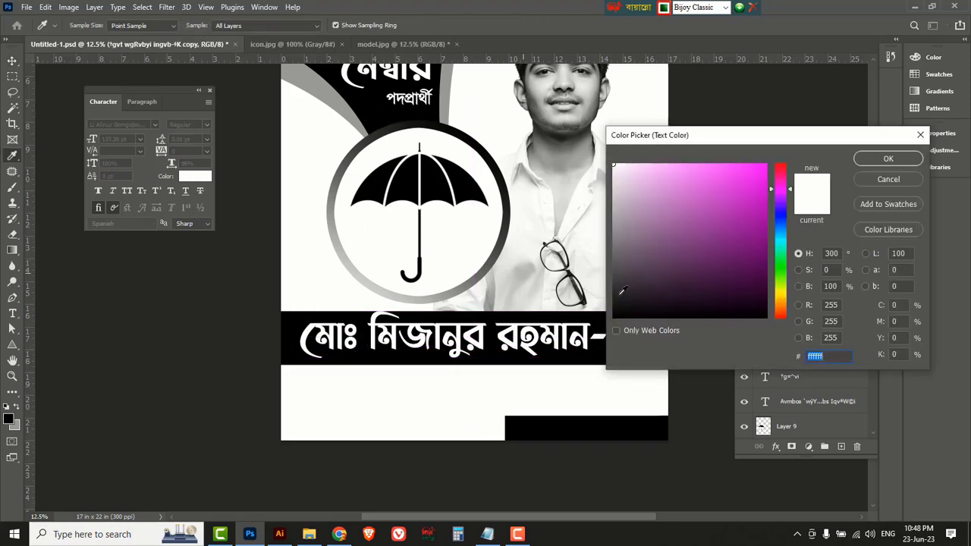
click(602, 331)
click(879, 160)
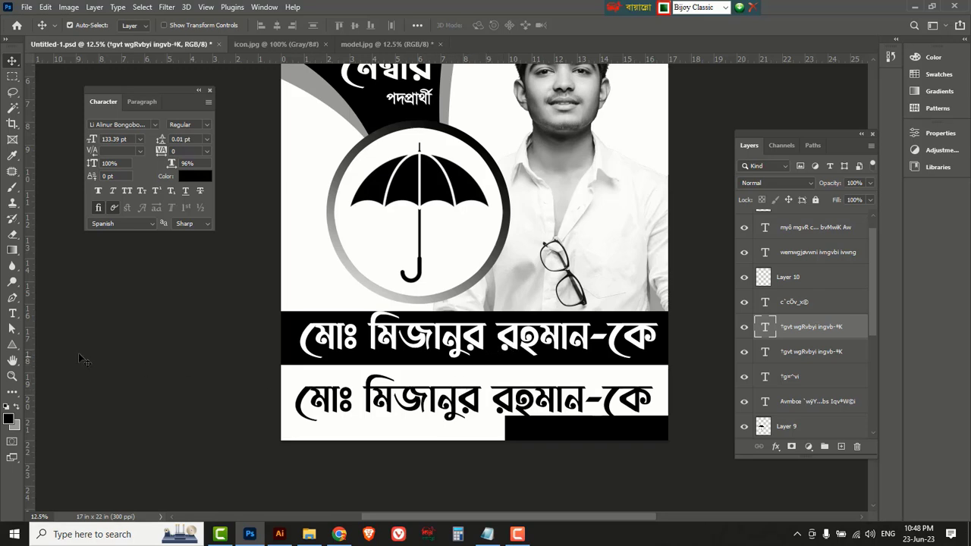
Replace the duplicate's text with 'ছাতা মার্কায়' and commit it.
click(13, 313)
right_click(16, 314)
click(62, 316)
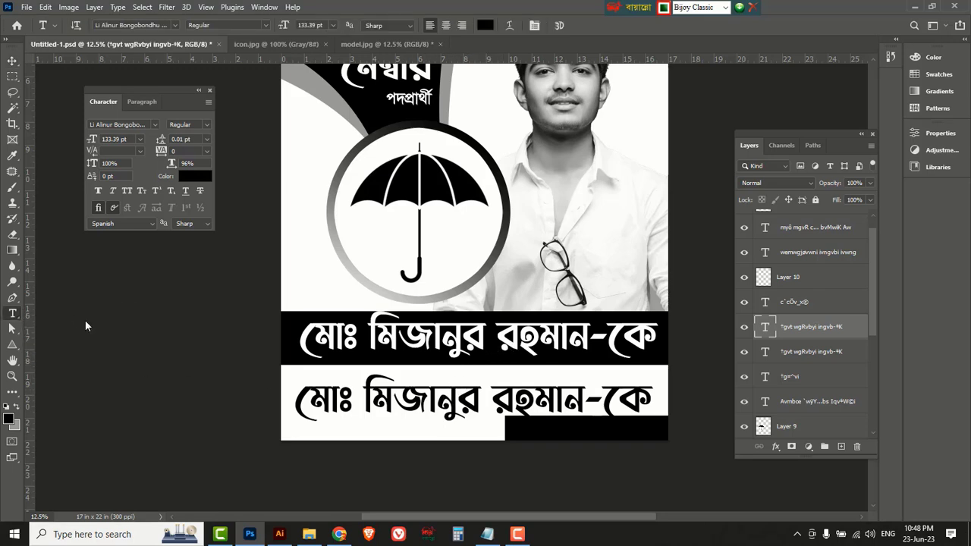
double_click(402, 397)
key(ctrl+a)
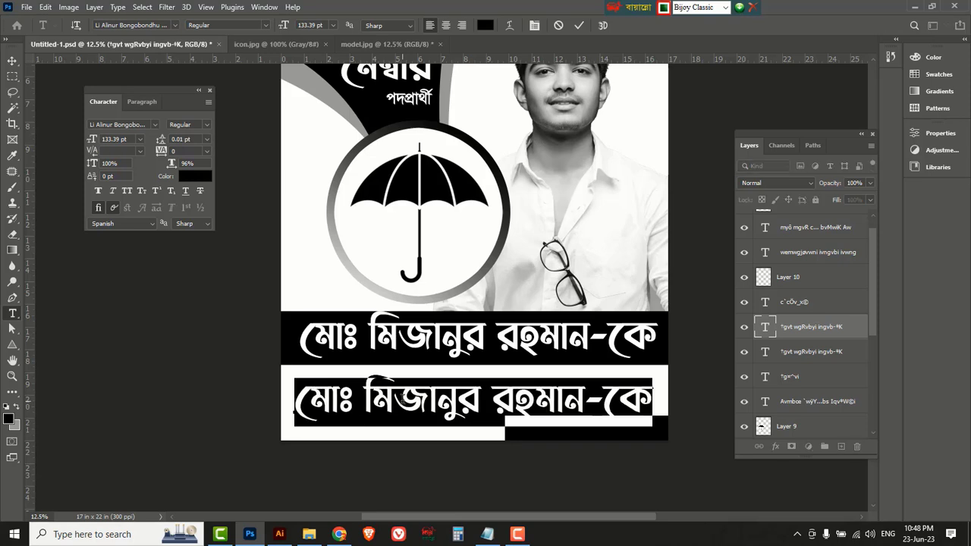
key(BackSpace)
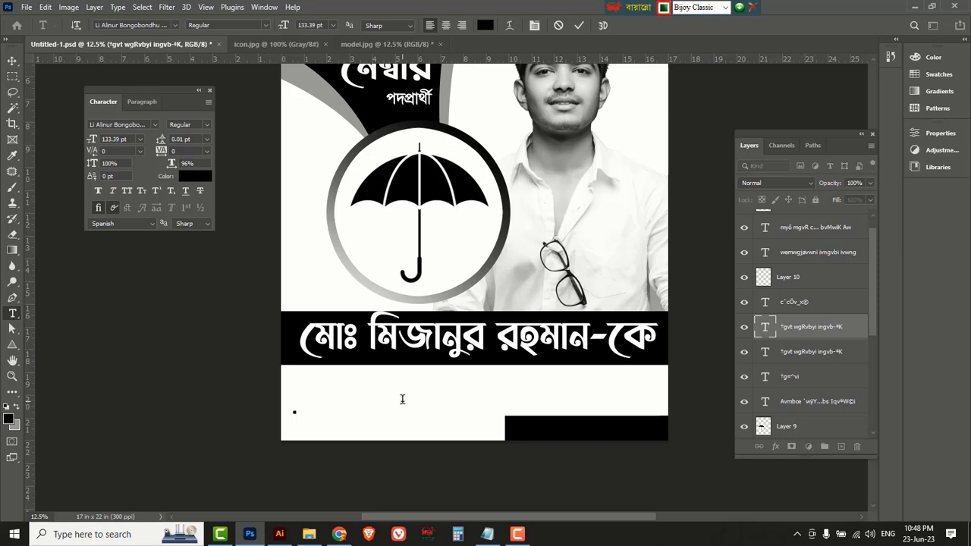
text(ছাতা মা)
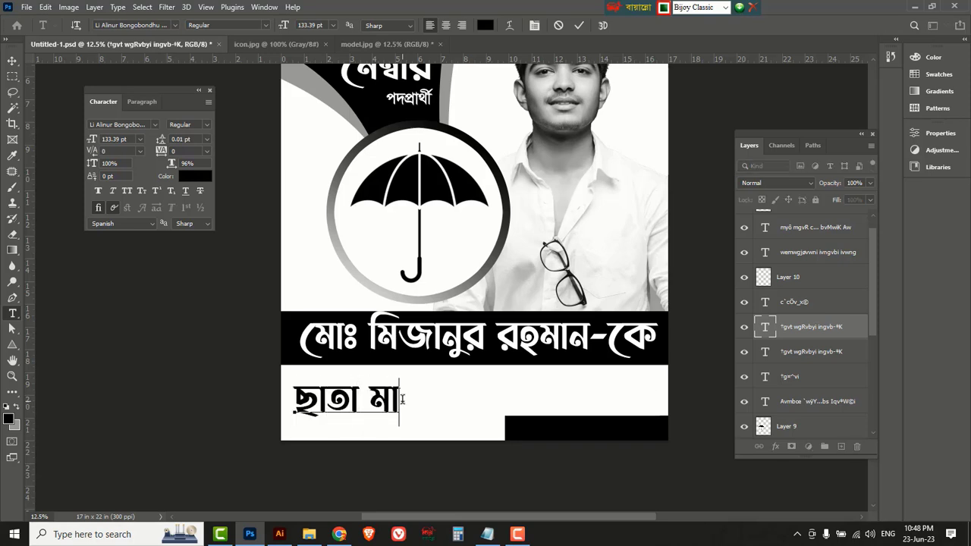
text(র্কায়)
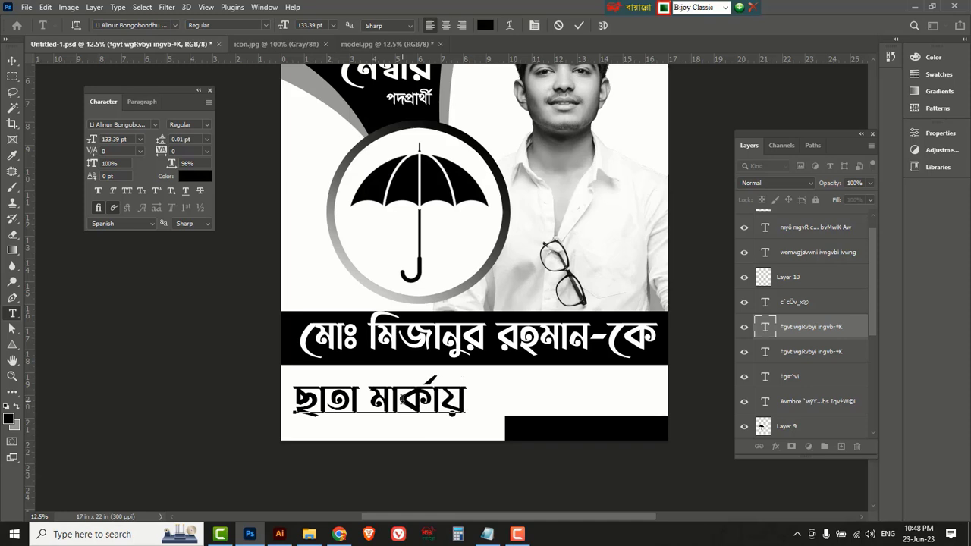
key(ctrl+Return)
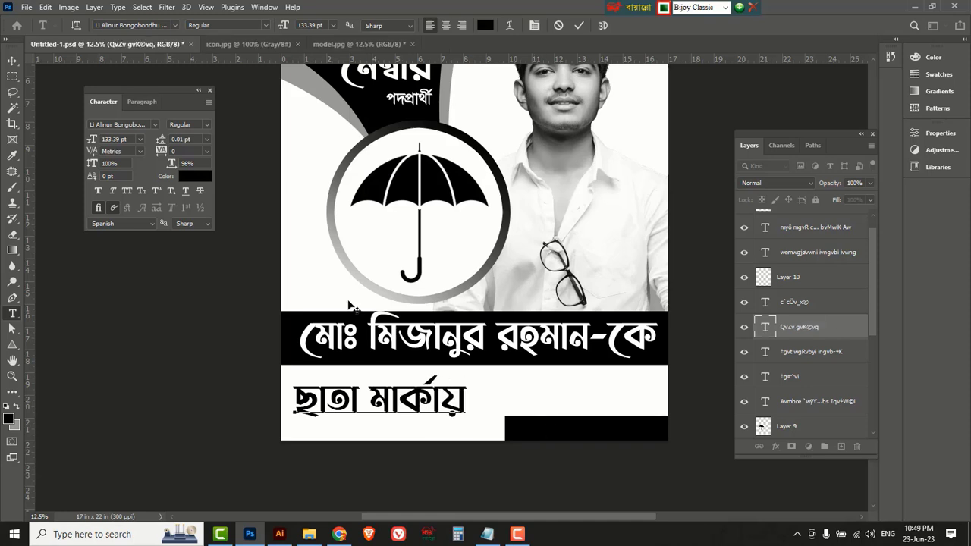
Copy ছাতা মার্কায় to its right and scale the copy down to about 42%.
key(v)
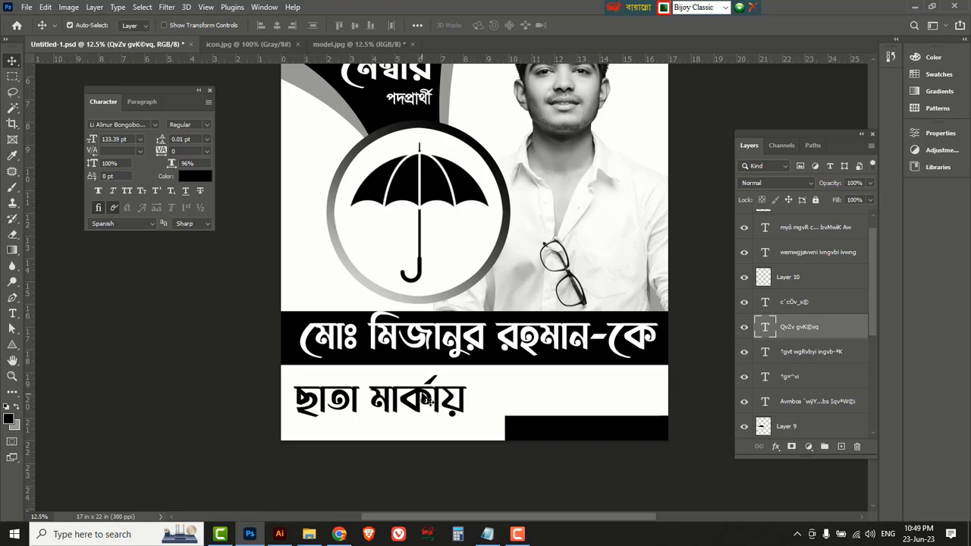
drag(425, 398, 610, 387)
scroll(622, 383, up, 1)
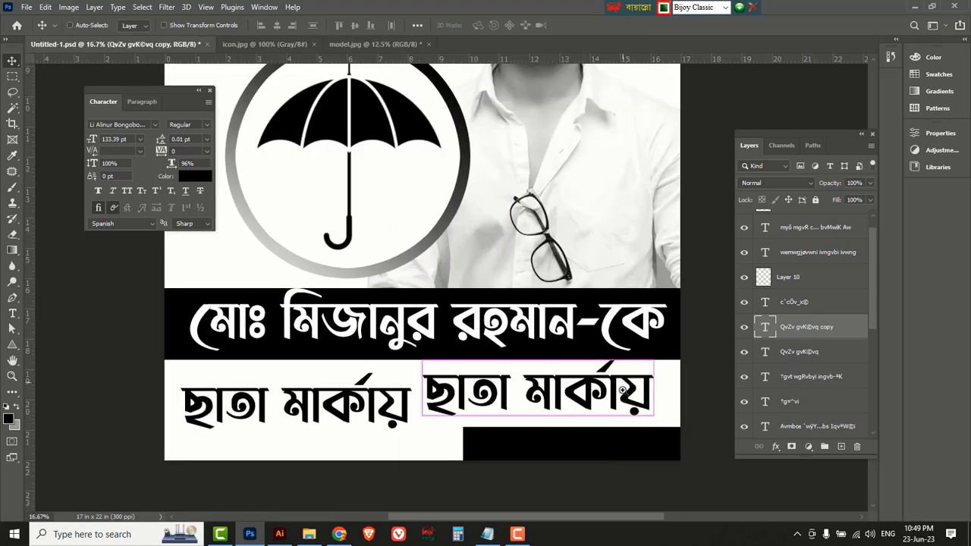
key(ctrl+t)
drag(652, 429, 521, 392)
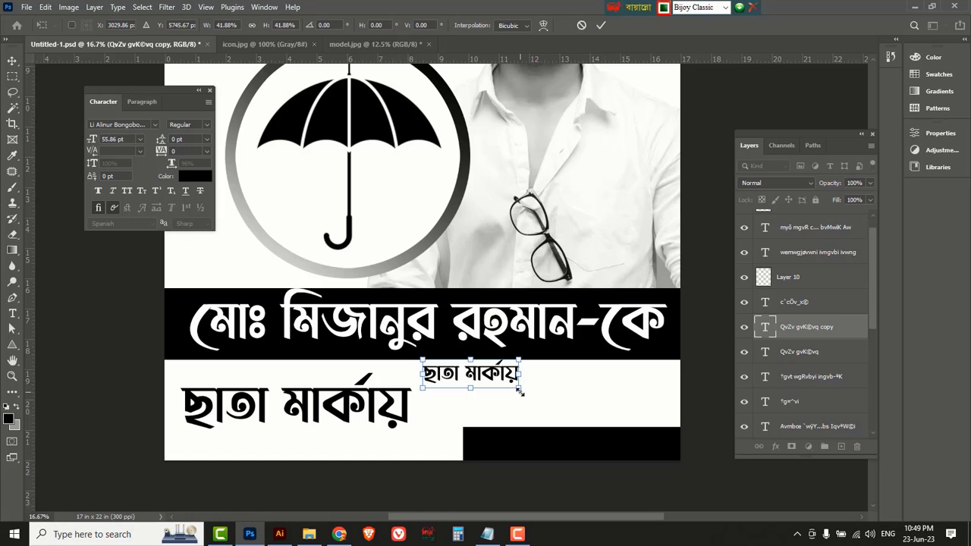
key(Return)
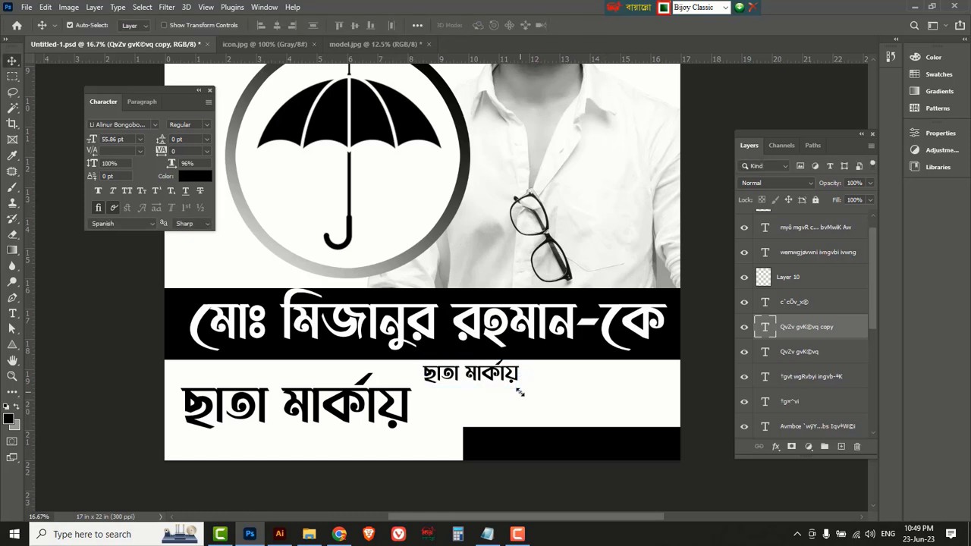
Retype the copy as the two-line voting appeal ending 'সুযোগ দিন।' with Auto leading.
click(12, 313)
click(59, 318)
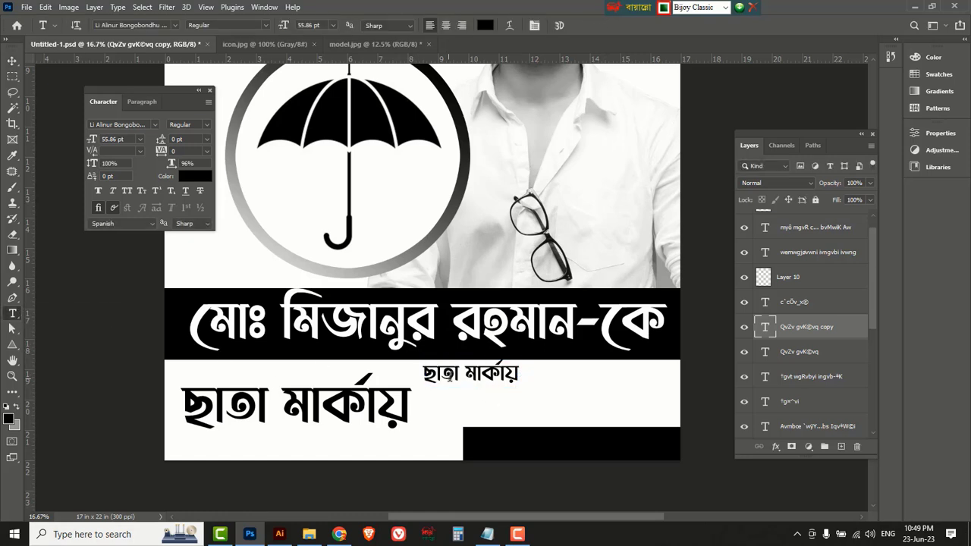
drag(422, 373, 519, 374)
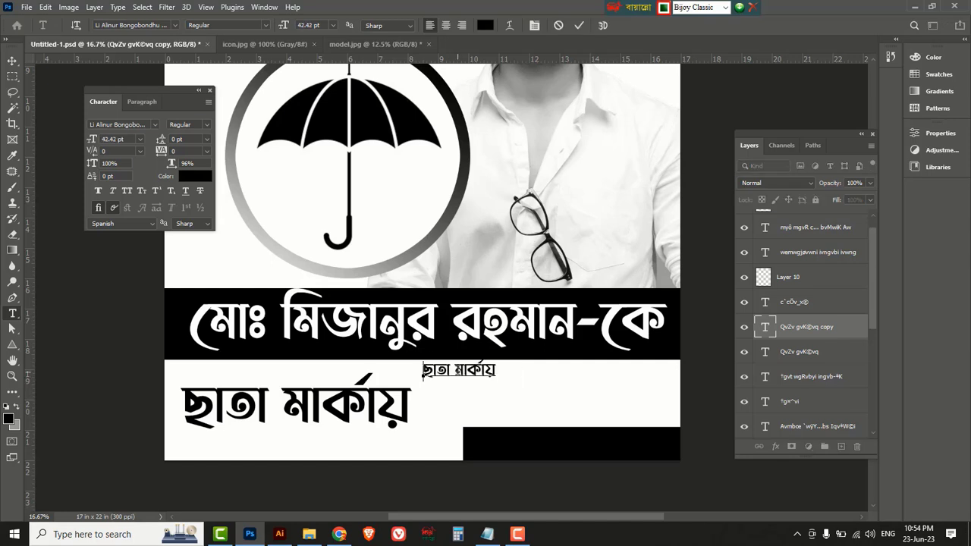
text(আপনার)
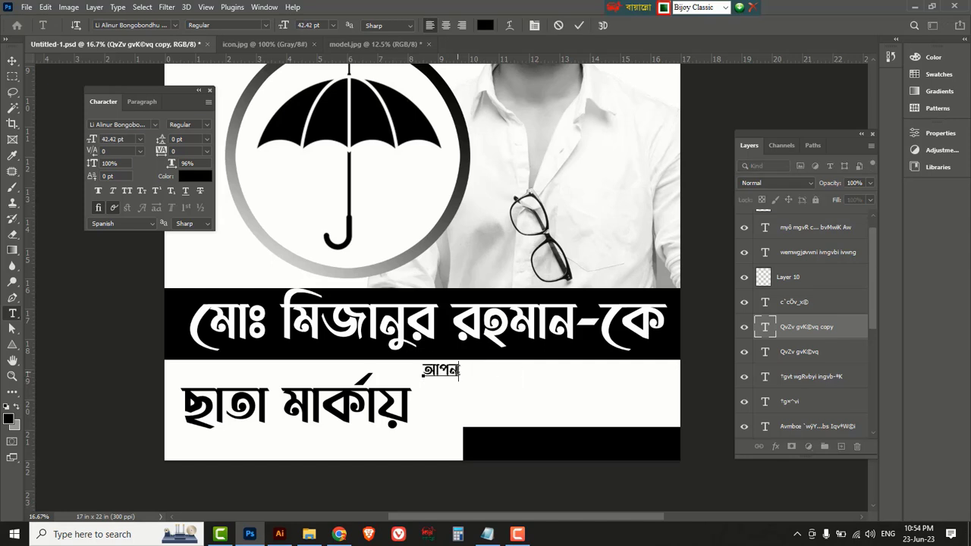
text( মূল্যব)
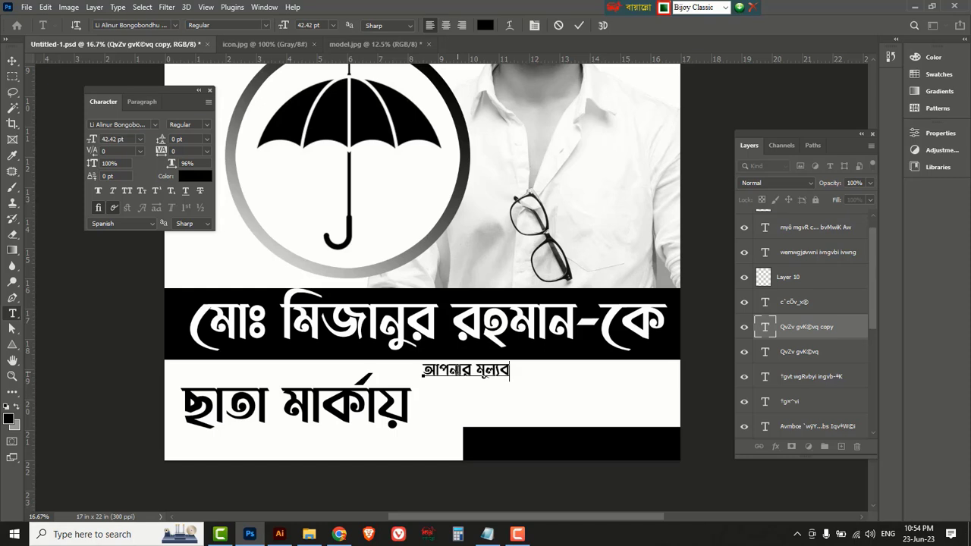
text(ান ভোট)
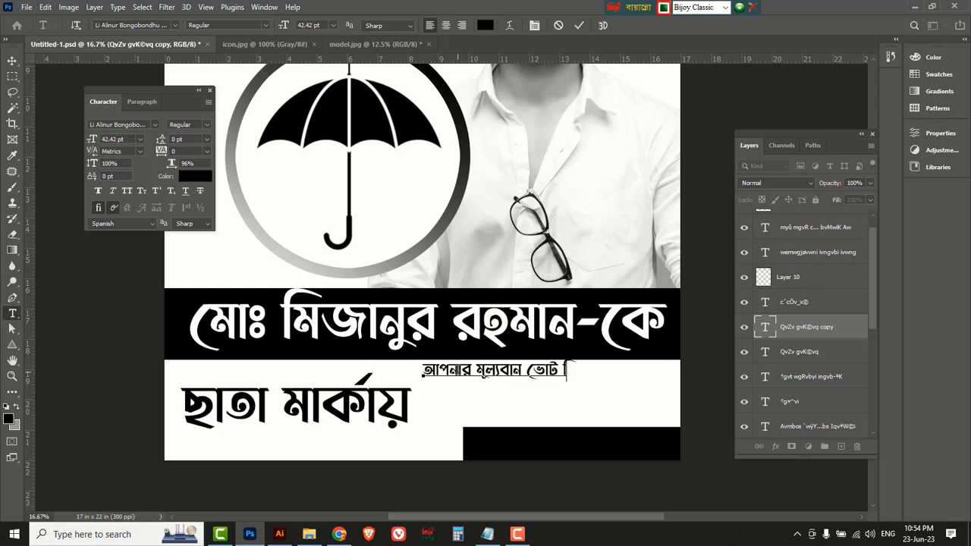
text( দিয়ে ওয়ার্ডবাসীর )
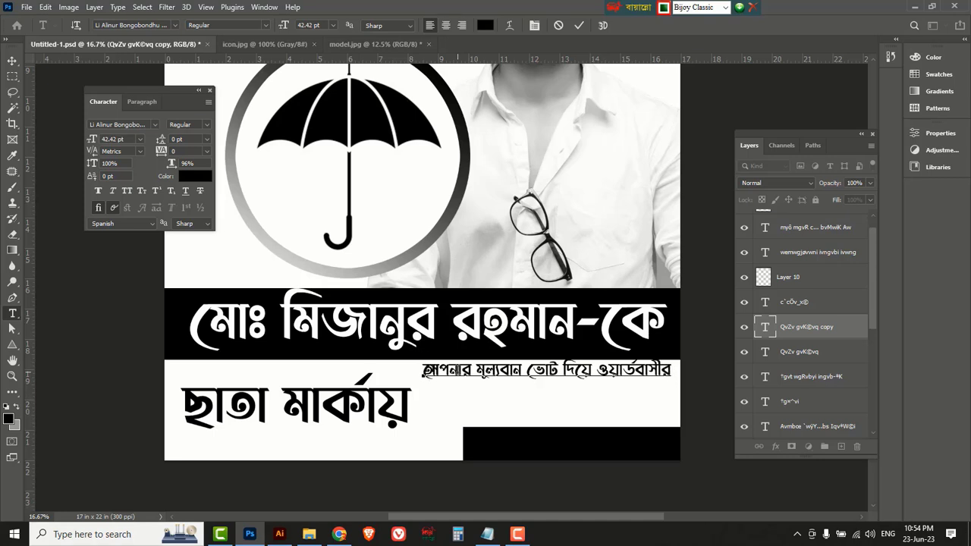
text(সেবা)
key(shift+Home)
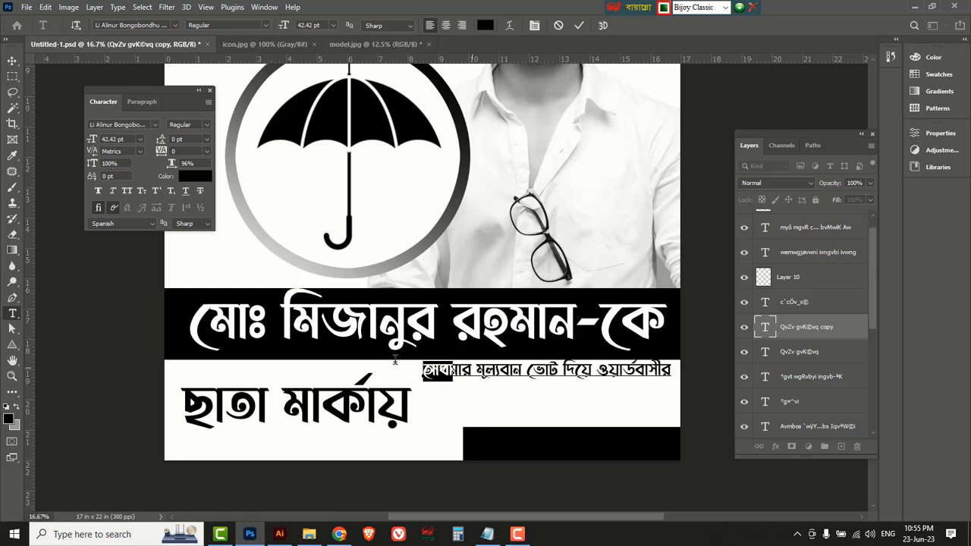
click(205, 141)
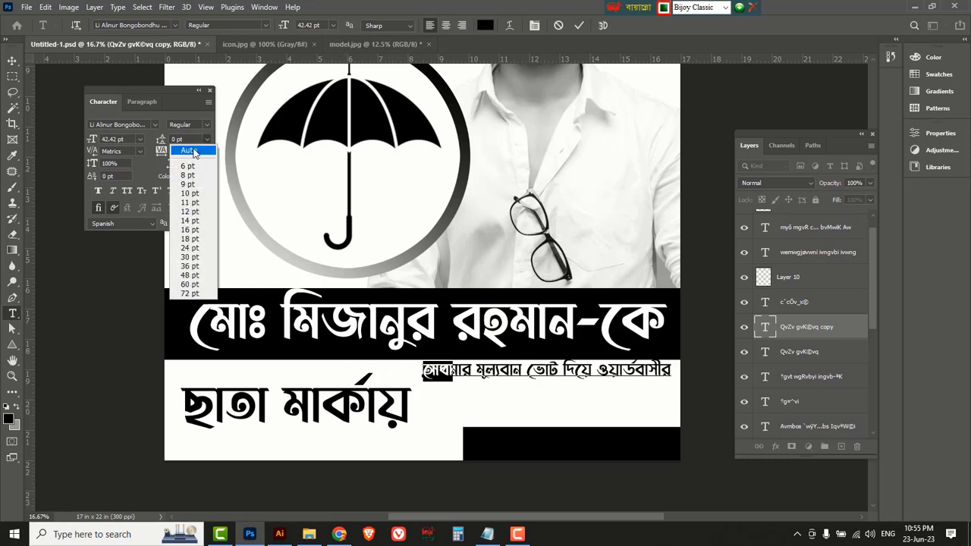
click(193, 151)
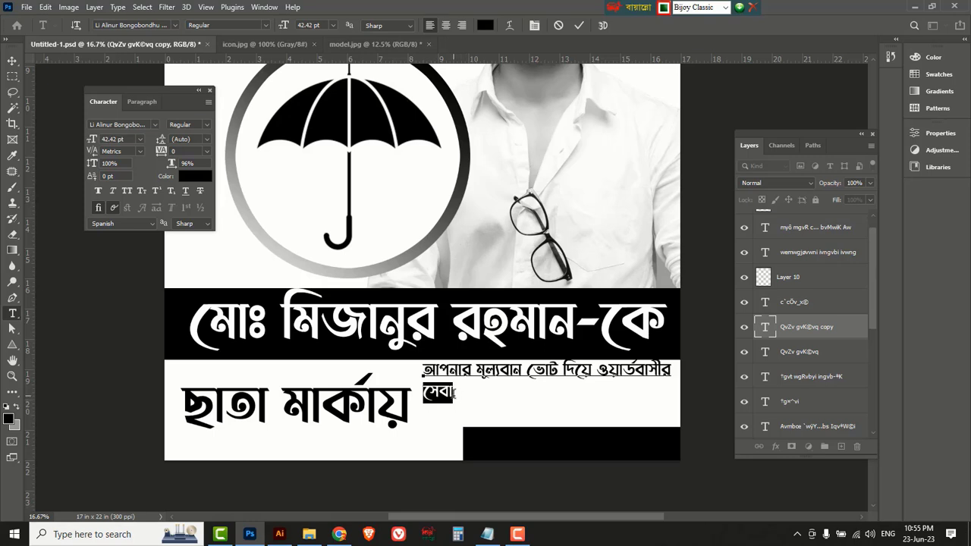
click(455, 392)
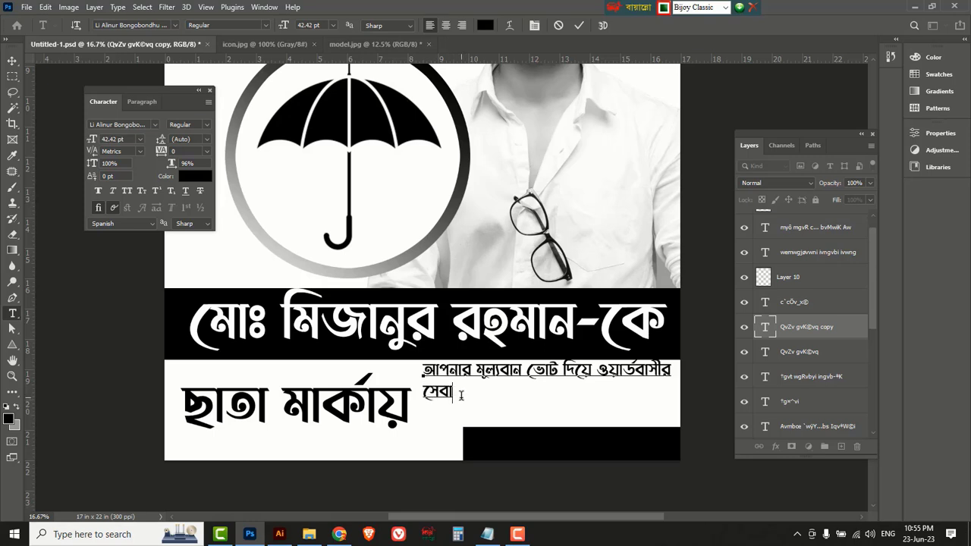
text(ও সার্বিক উন্নয়ন)
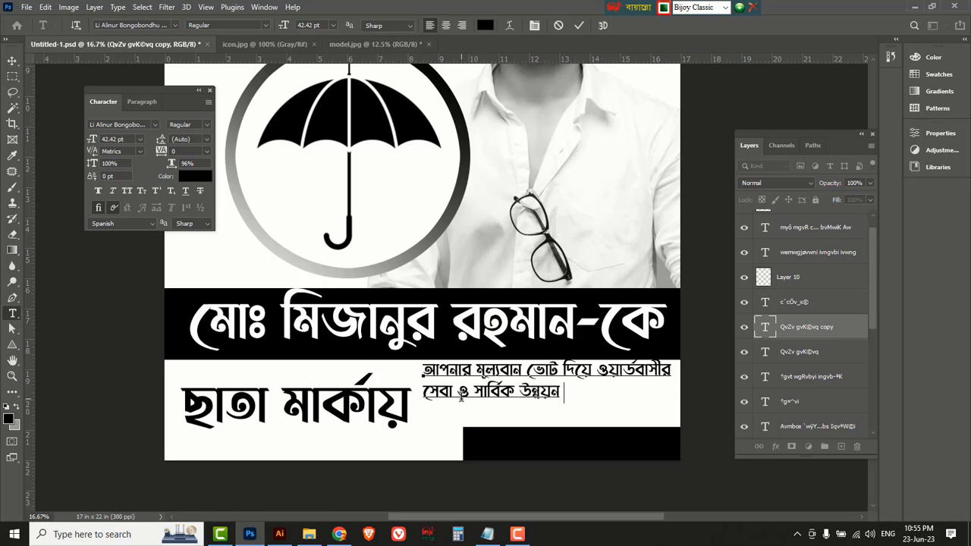
text( করার সুযোগ দি)
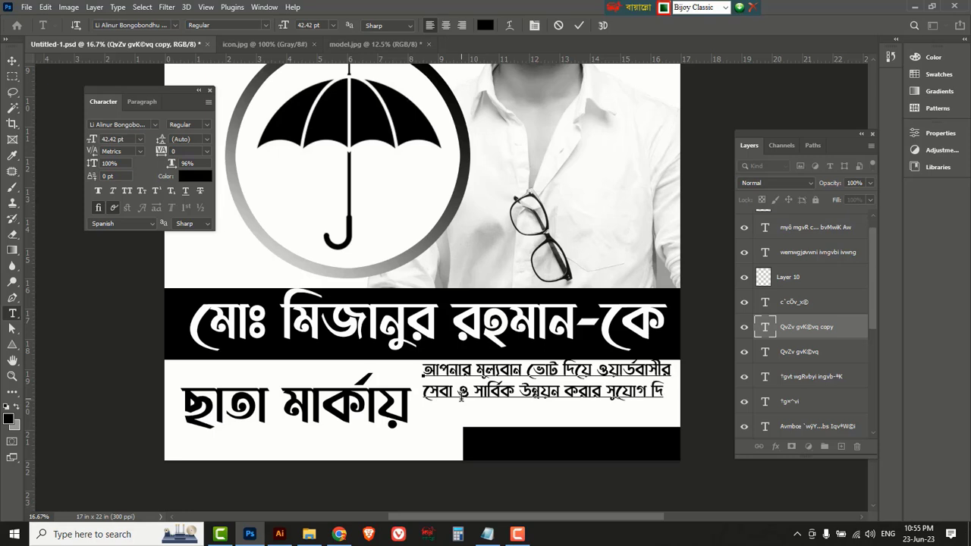
text(ন।)
click(13, 60)
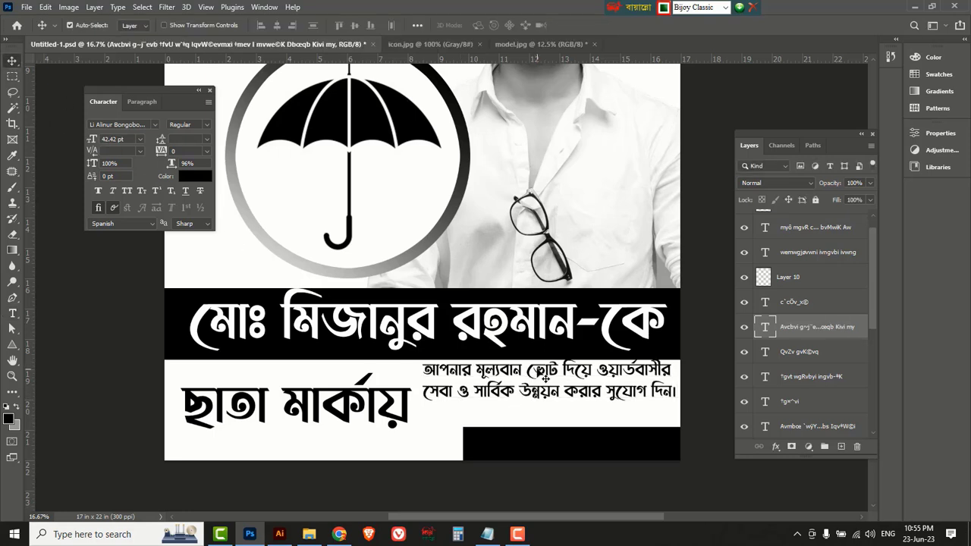
Nudge the slogan into place, narrow it to about 92% width, and drop a topmost copy below.
mouse_move(544, 377)
mouse_down()
mouse_move(545, 387)
mouse_move(538, 383)
mouse_up()
key(Left)
key(Left)
key(Left)
key(Left)
key(Left)
key(Left)
key(Left)
key(Left)
key(Left)
key(Left)
key(Left)
key(Left)
key(Left)
key(Left)
key(Left)
key(Left)
key(Left)
key(Left)
key(Left)
key(Left)
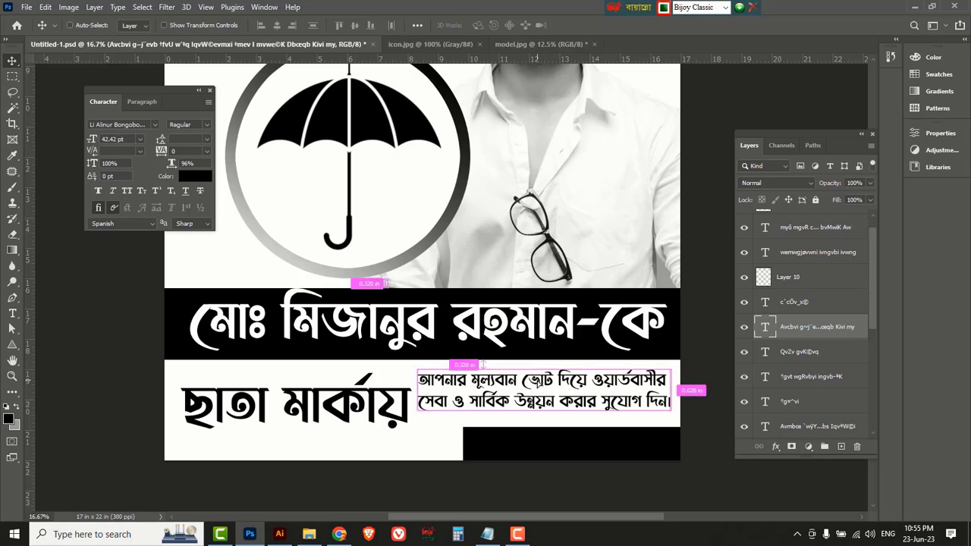
key(ctrl+t)
drag(423, 392, 442, 392)
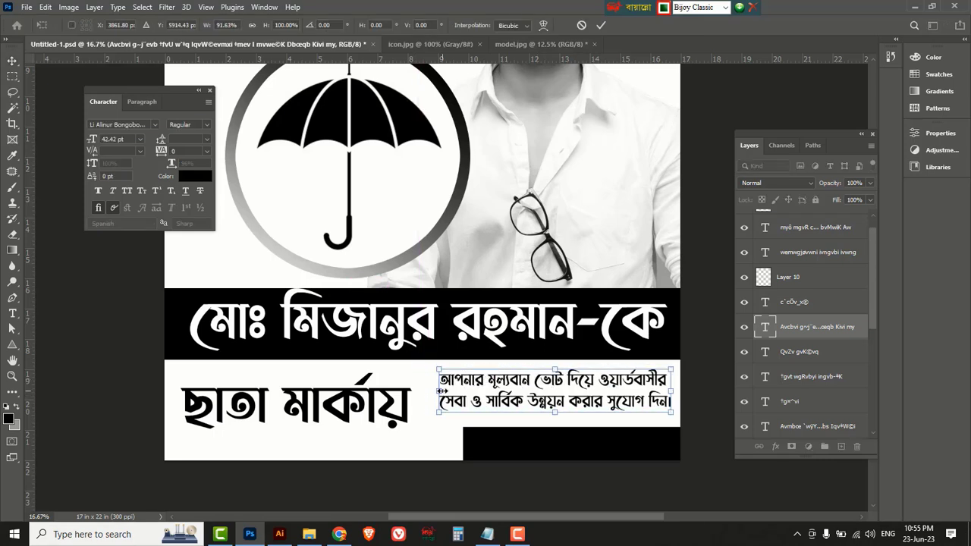
key(Return)
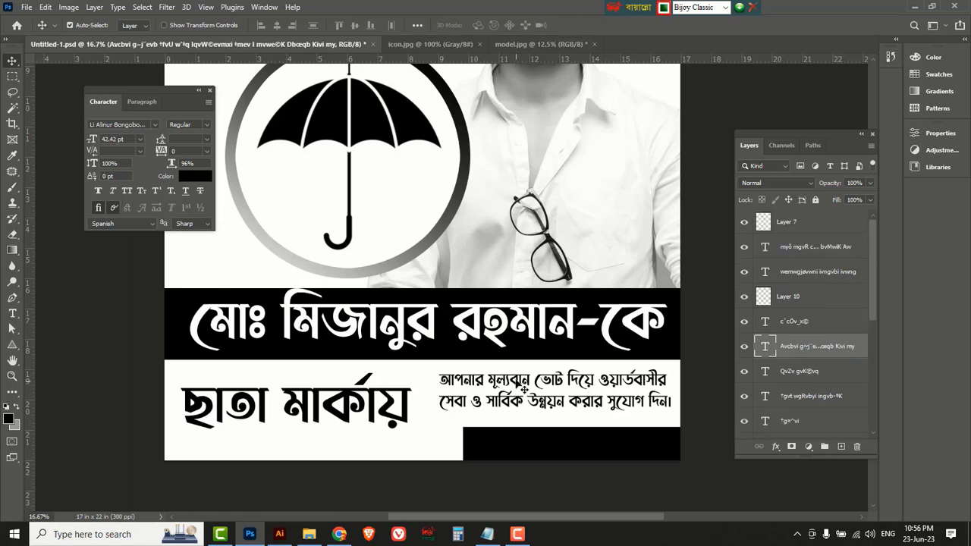
drag(523, 388, 516, 438)
drag(798, 350, 810, 220)
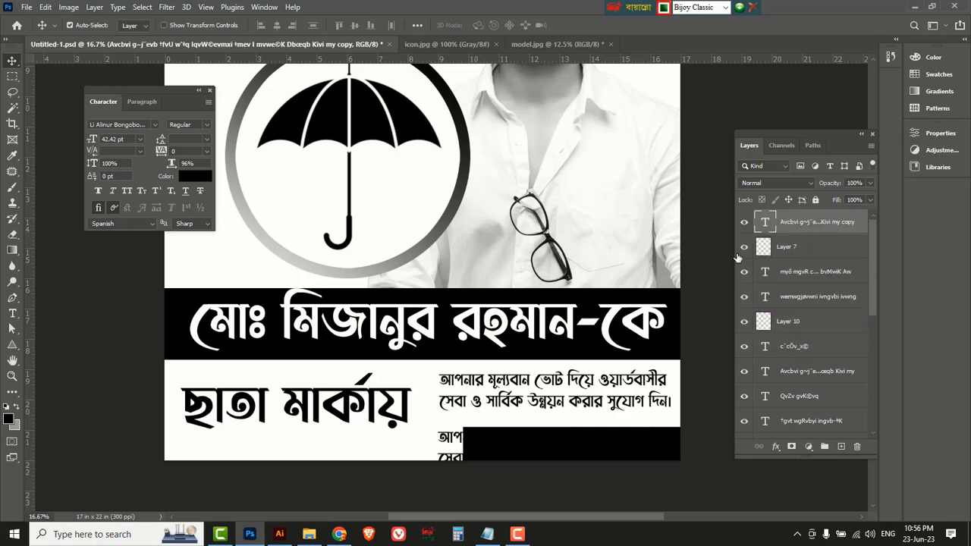
Turn the lower slogan copy's text white and select all of it for replacement.
click(189, 179)
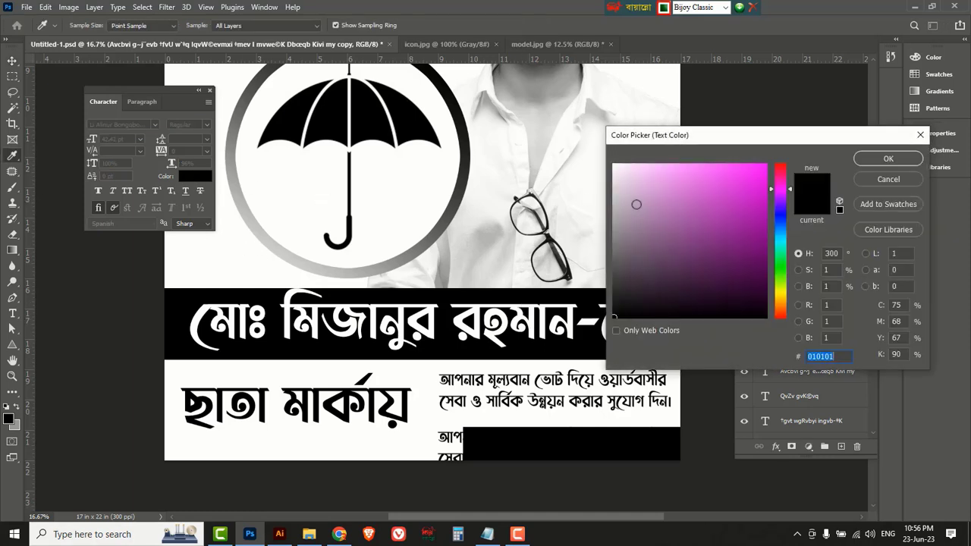
drag(634, 191, 581, 130)
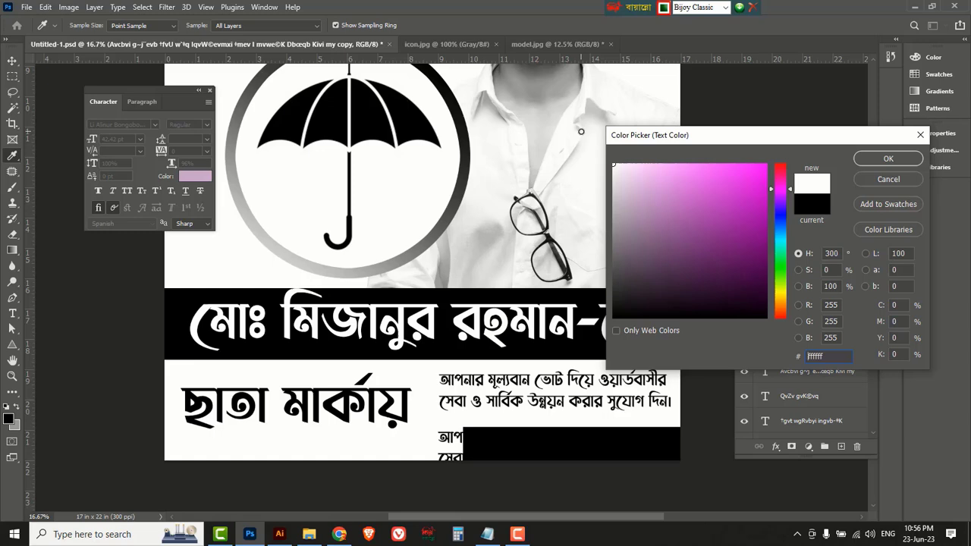
click(881, 159)
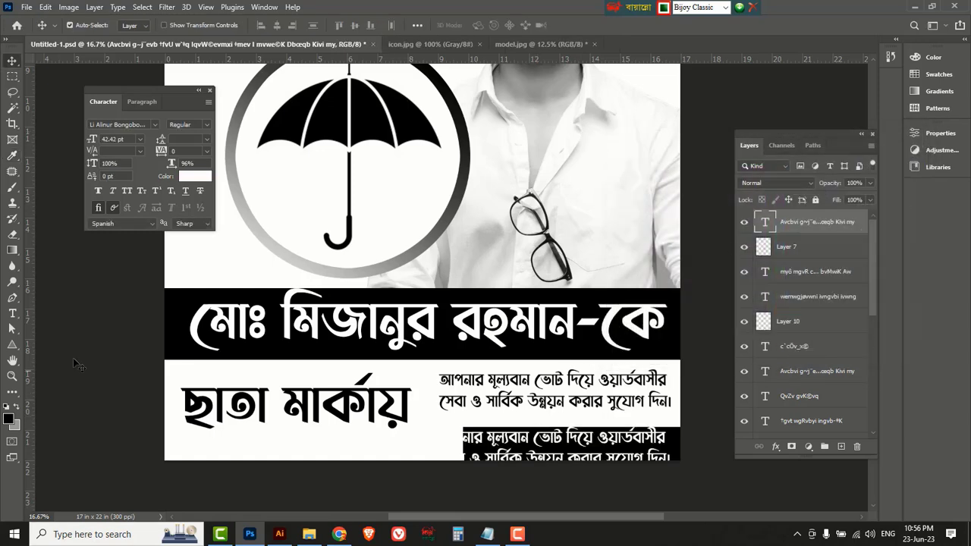
click(13, 314)
click(66, 316)
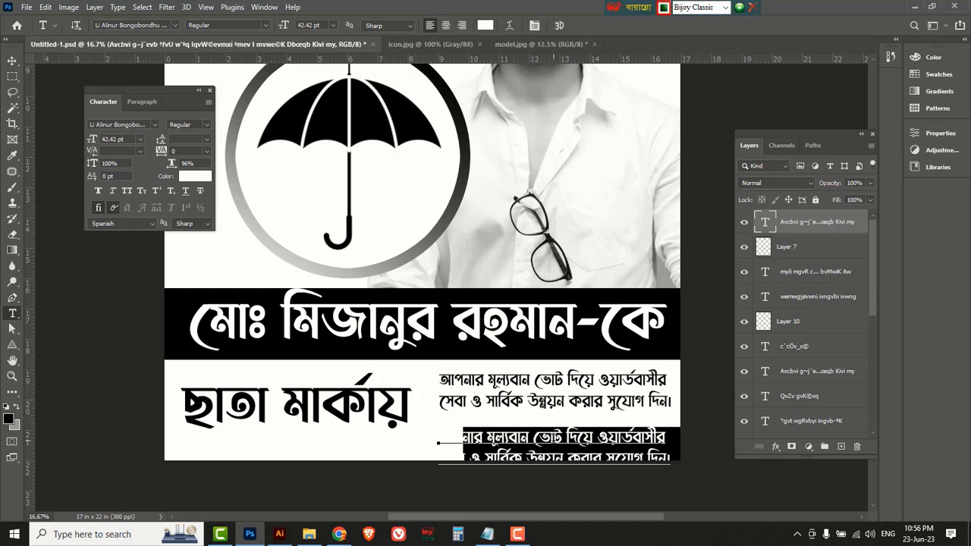
click(550, 446)
key(ctrl+a)
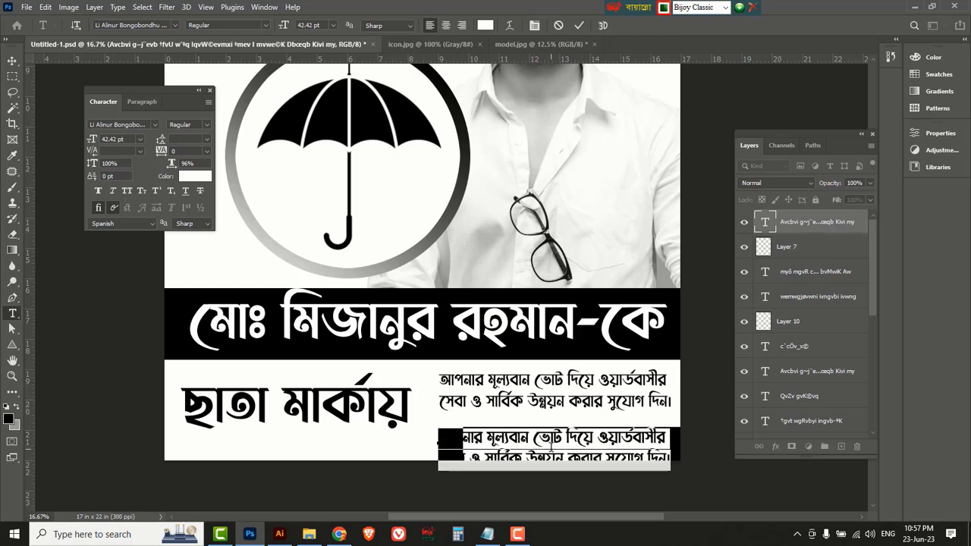
Replace it with the credit line 'প্রচারে : ওয়ার্ডবাসী।' and move it into the black box.
key(BackSpace)
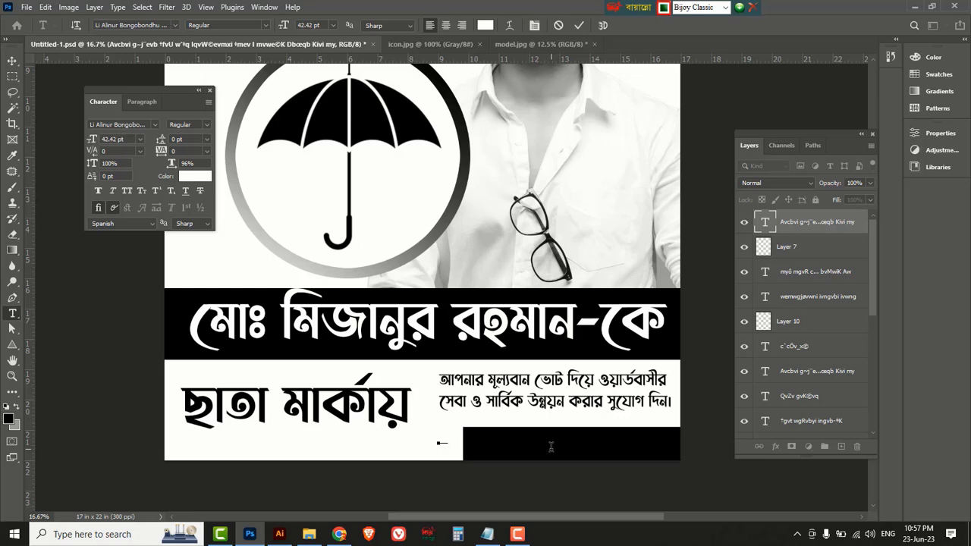
text(র : ওয়ার্ড)
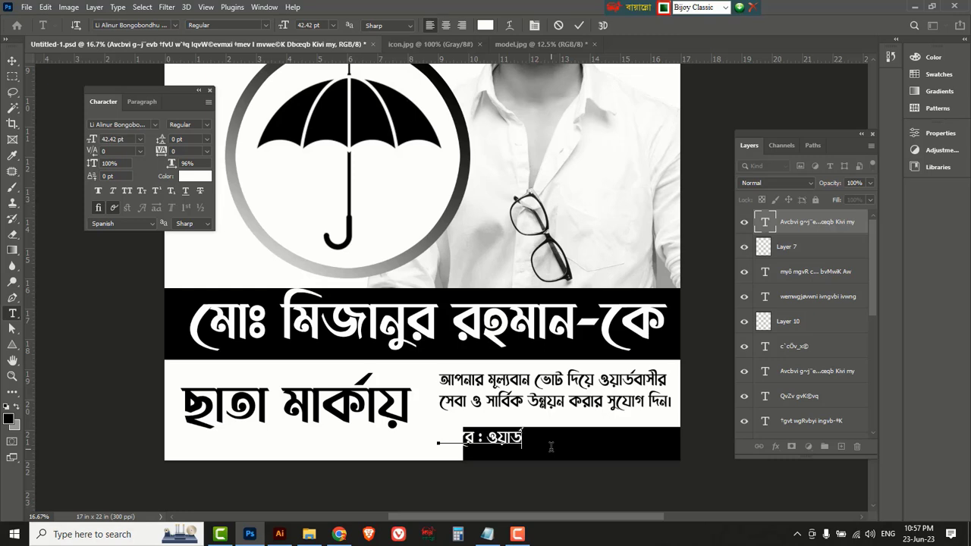
text(বাসী।)
click(12, 60)
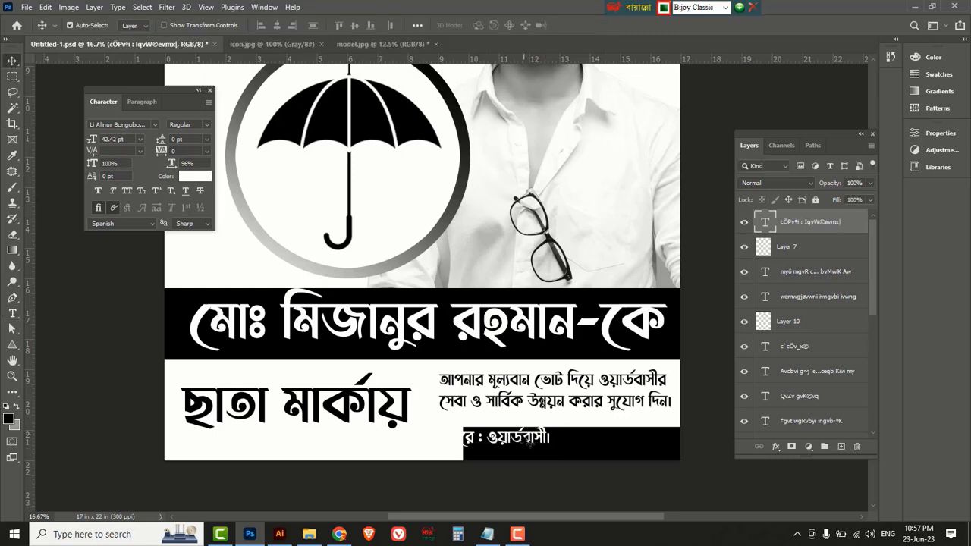
drag(520, 438, 637, 444)
click(500, 449)
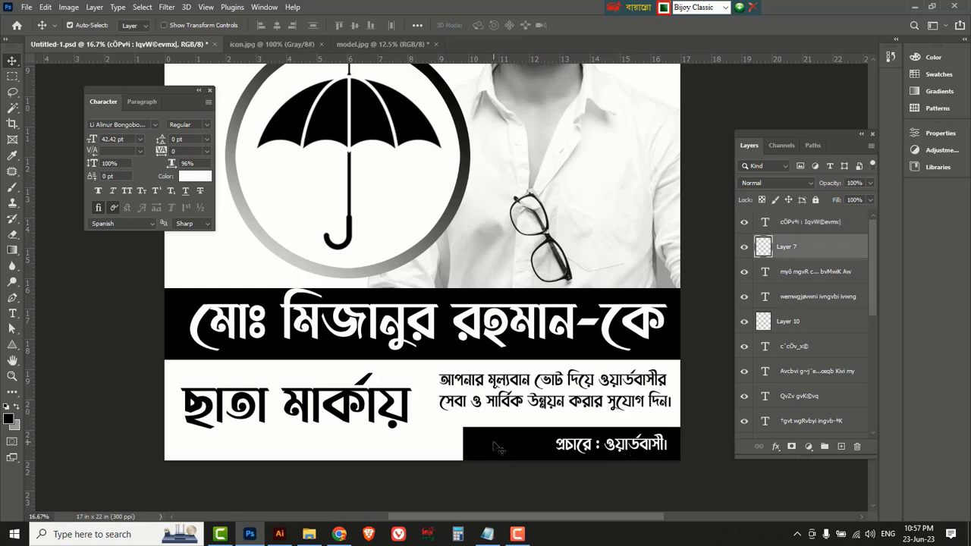
key(ctrl+t)
Narrow the black box to fit the credit line and enlarge the appeal paragraph (132% height, 104% width).
drag(462, 444, 541, 446)
key(Return)
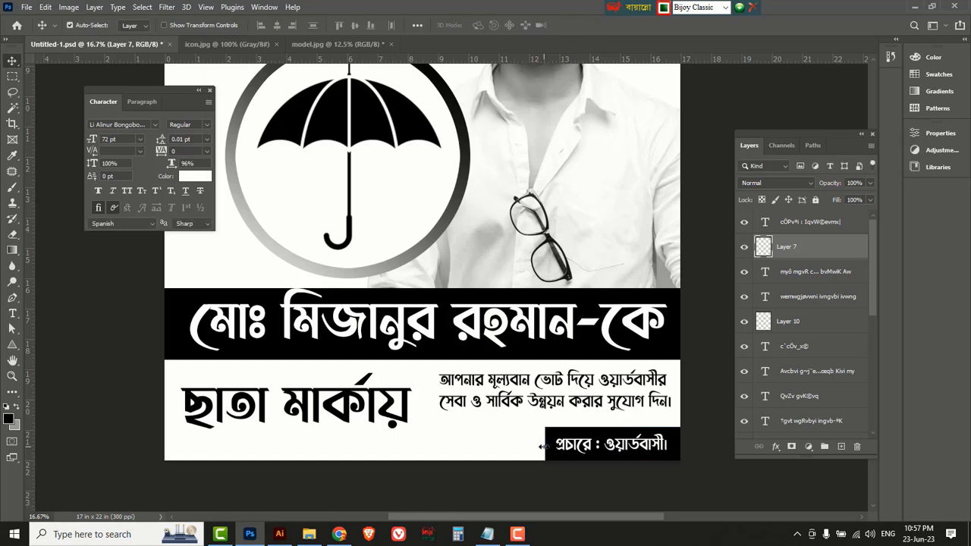
click(544, 383)
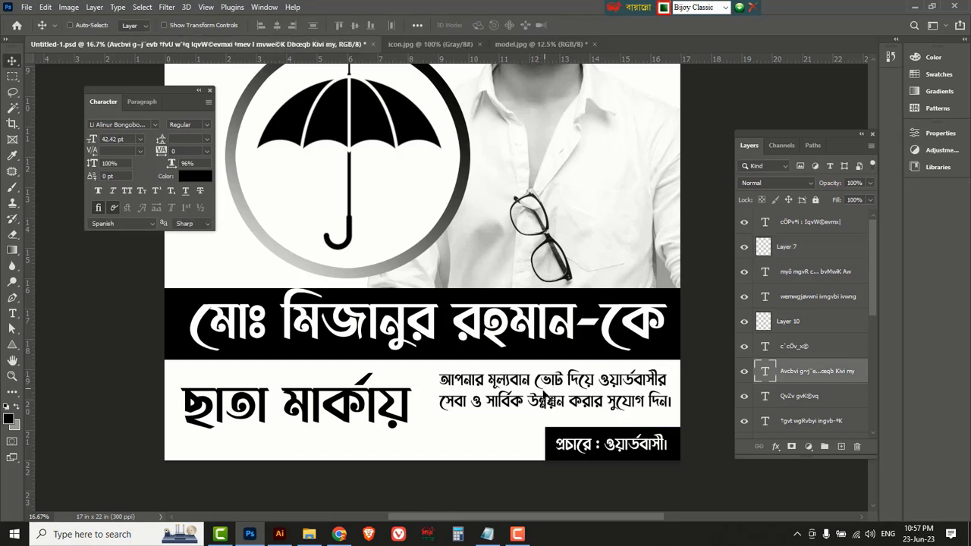
key(ctrl+t)
drag(554, 413, 554, 426)
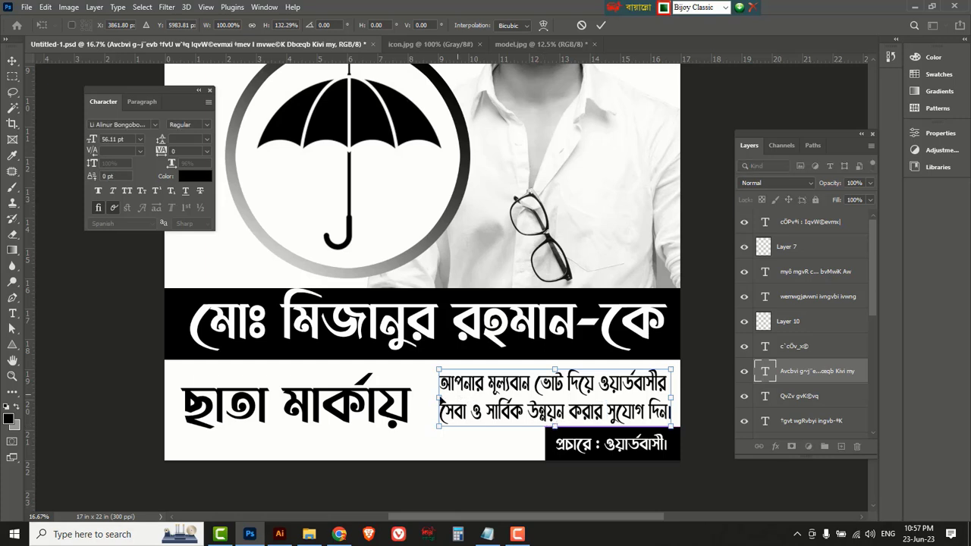
drag(438, 396, 427, 399)
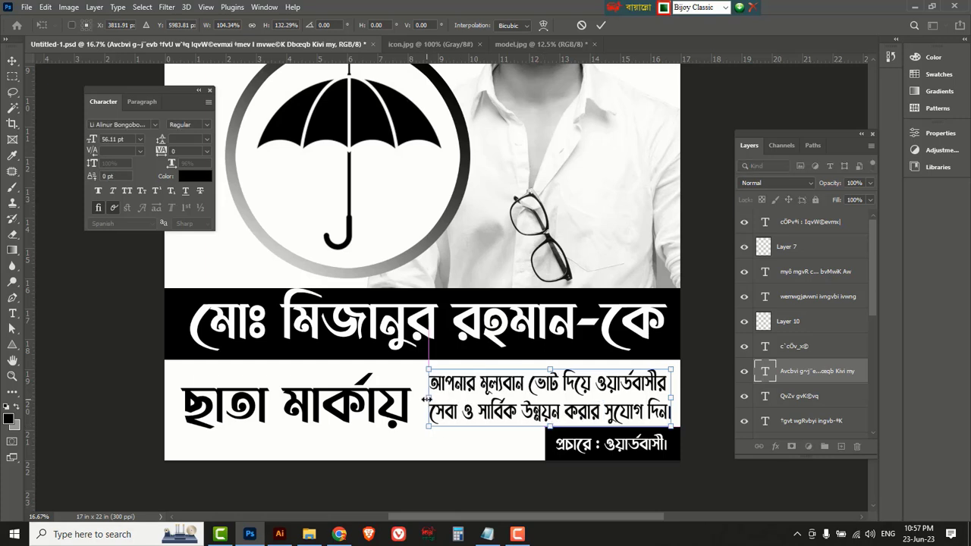
key(Return)
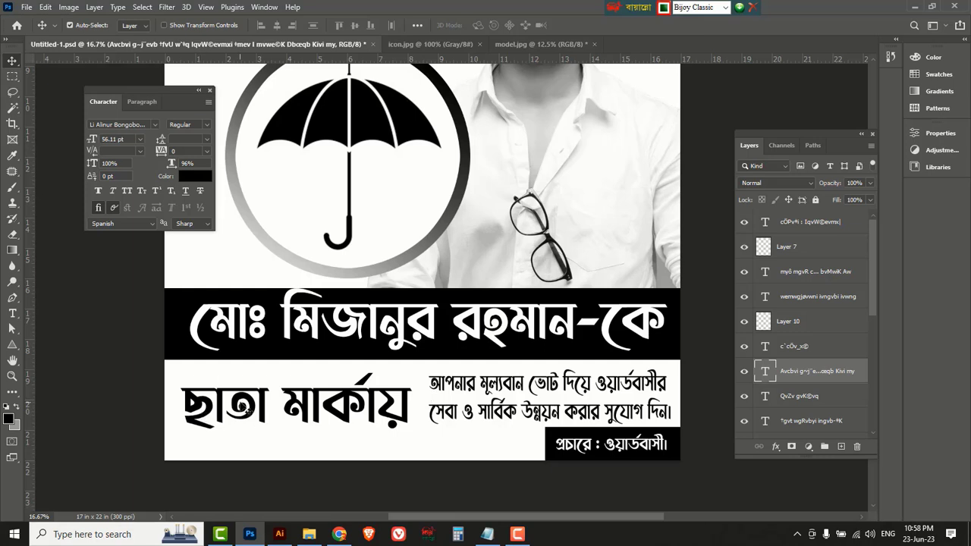
Stretch ছাতা মার্কায় to about 118% height.
click(241, 407)
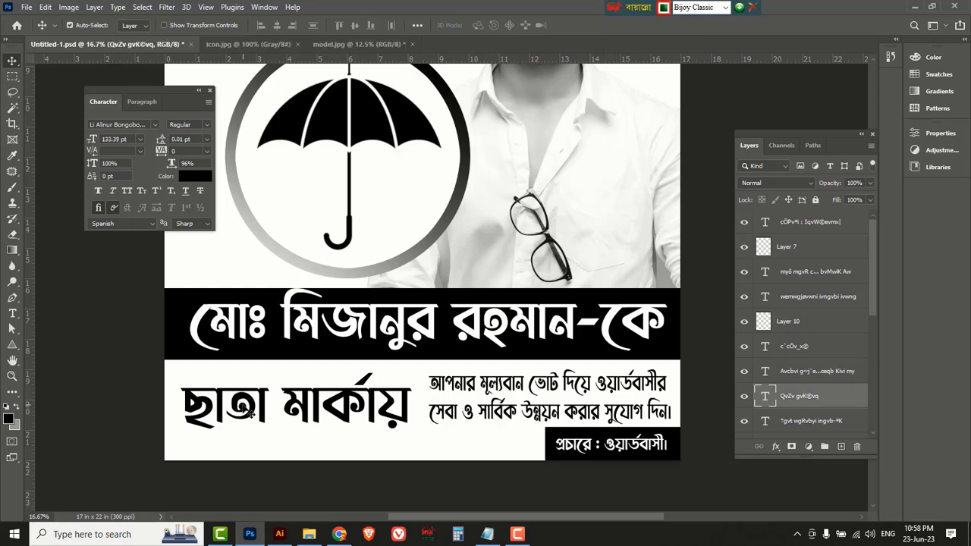
key(ctrl+t)
drag(296, 443, 298, 453)
key(Return)
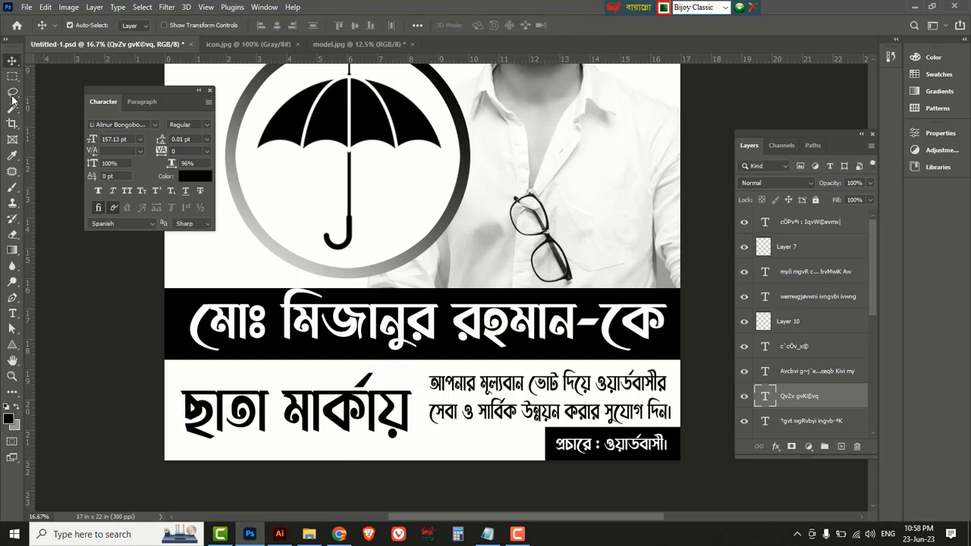
Select a thin strip along the poster's bottom edge and add a new empty layer.
drag(12, 75, 51, 82)
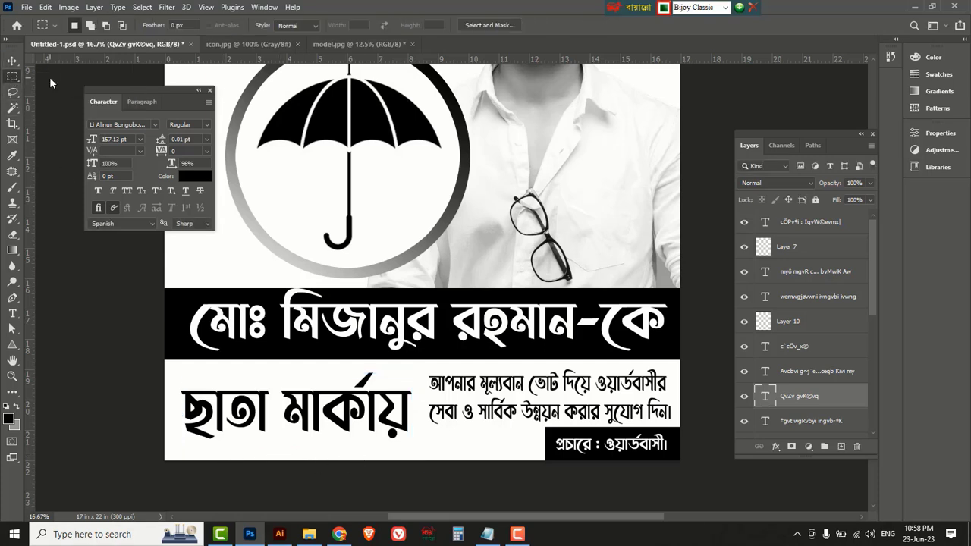
drag(160, 456, 702, 483)
click(842, 447)
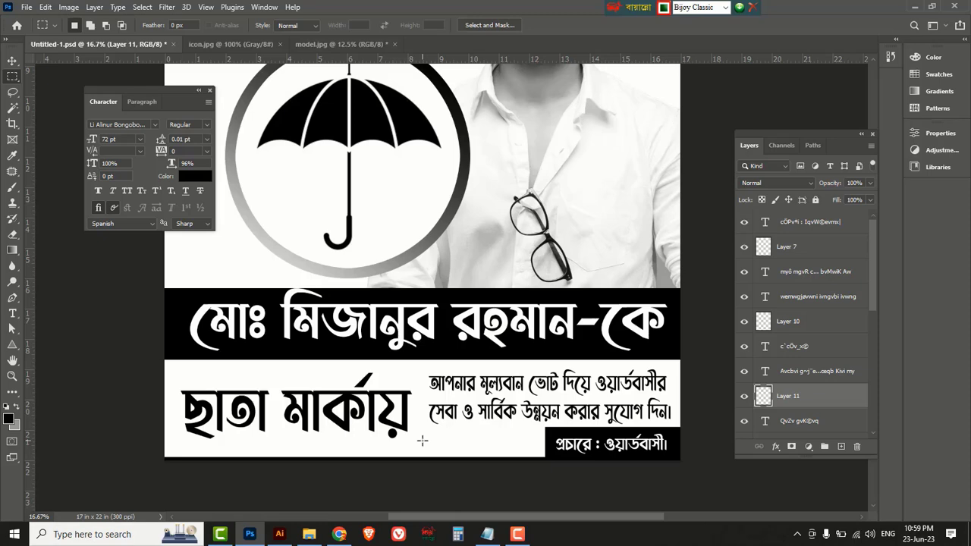
Add a left margin guide and widen the candidate's name line out to it.
key(ctrl+minus)
key(ctrl+minus)
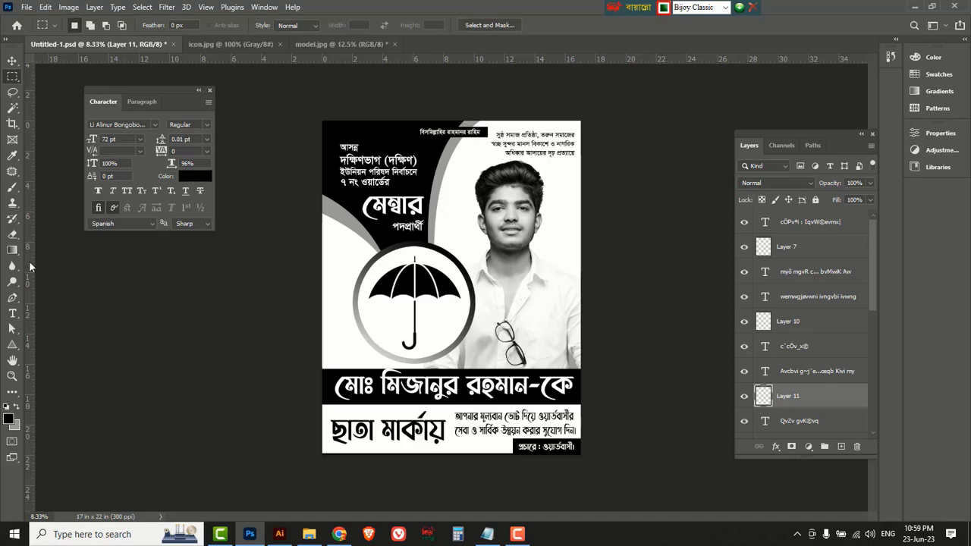
drag(31, 267, 330, 299)
key(ctrl+plus)
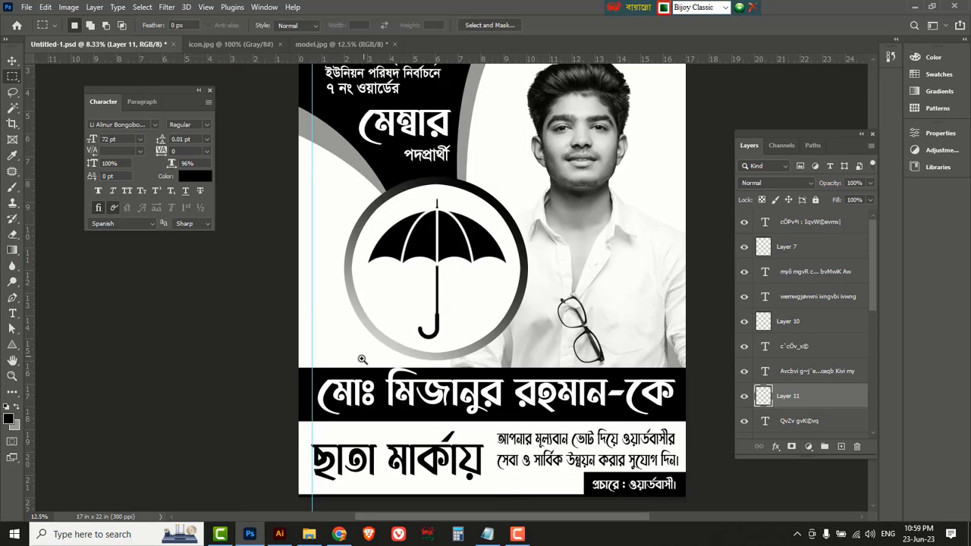
click(12, 61)
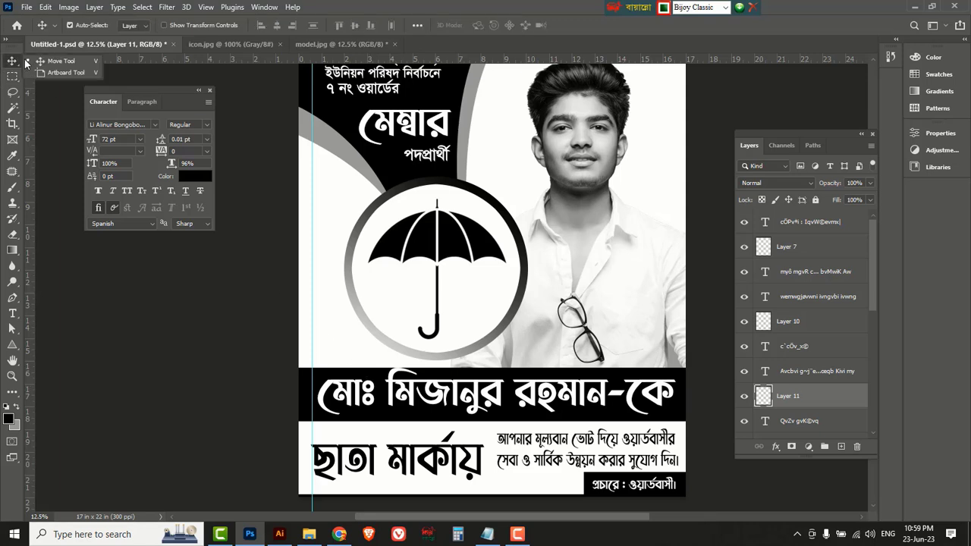
click(350, 400)
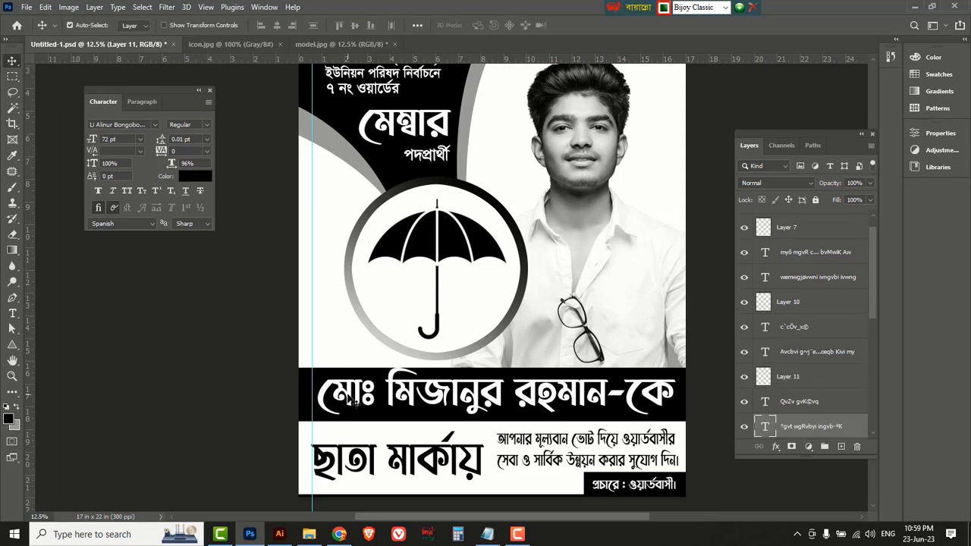
key(ctrl+t)
drag(315, 392, 312, 393)
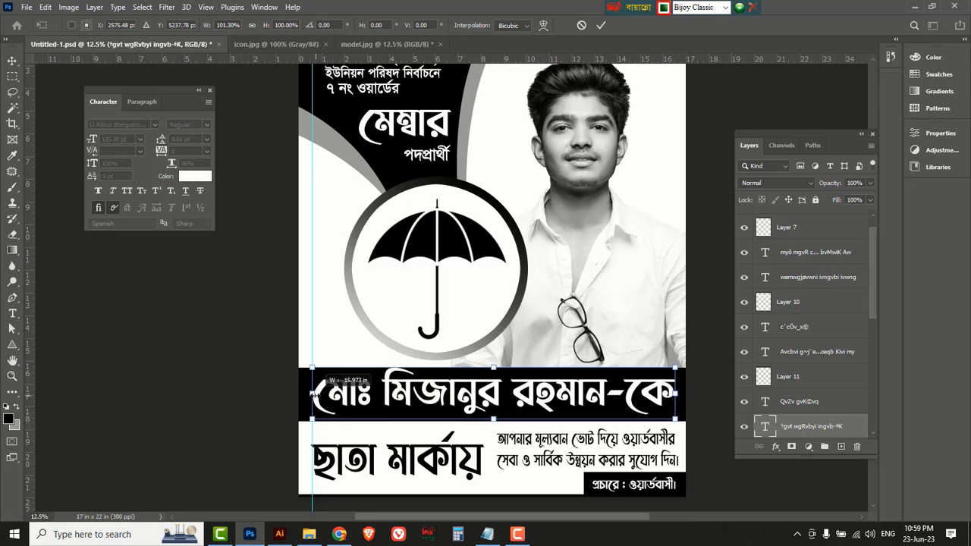
key(Return)
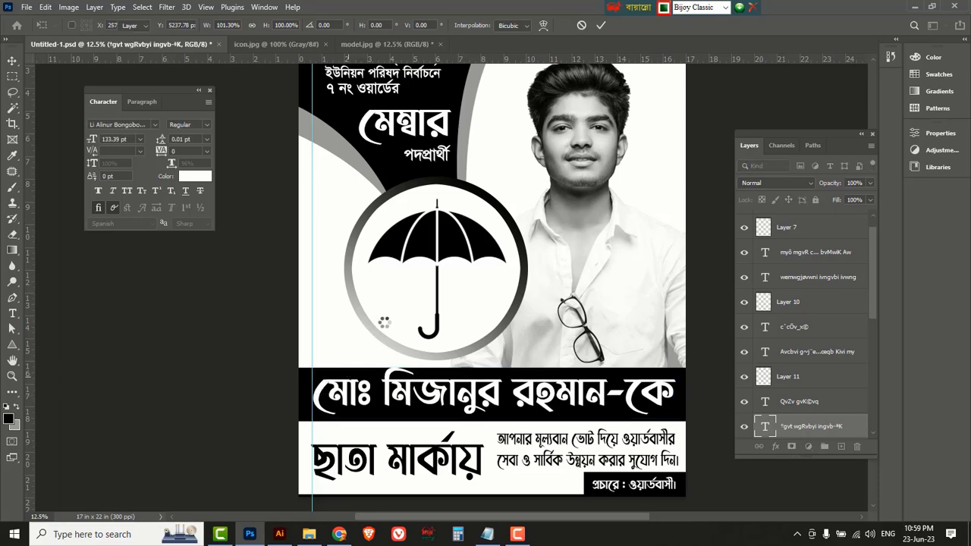
Nudge and slightly enlarge the top-left heading block.
click(525, 278)
scroll(525, 278, up, 3)
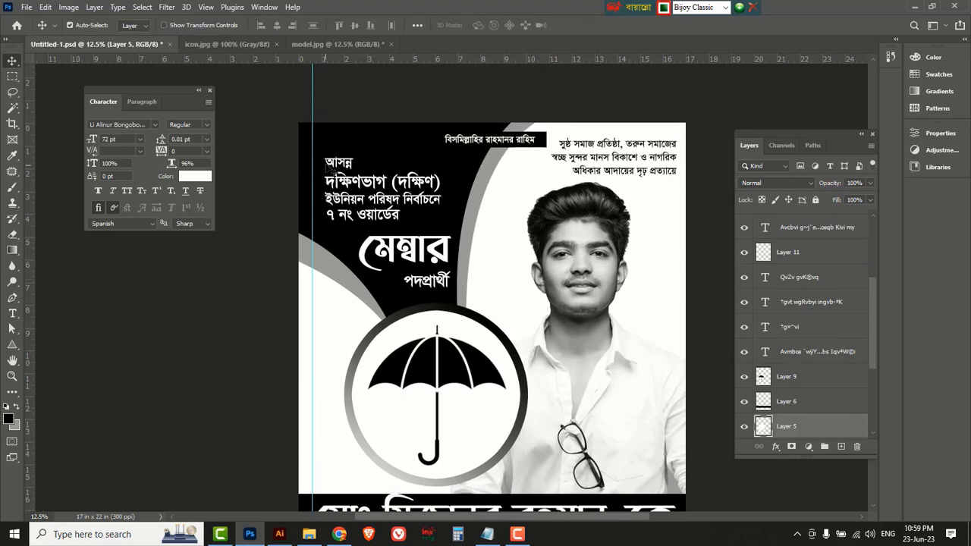
drag(332, 162, 324, 162)
key(ctrl+t)
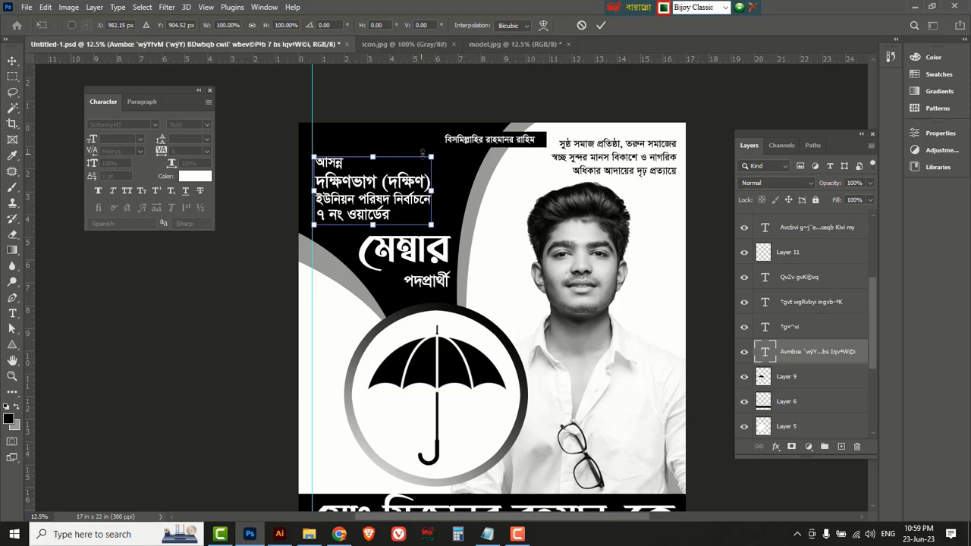
drag(431, 155, 437, 152)
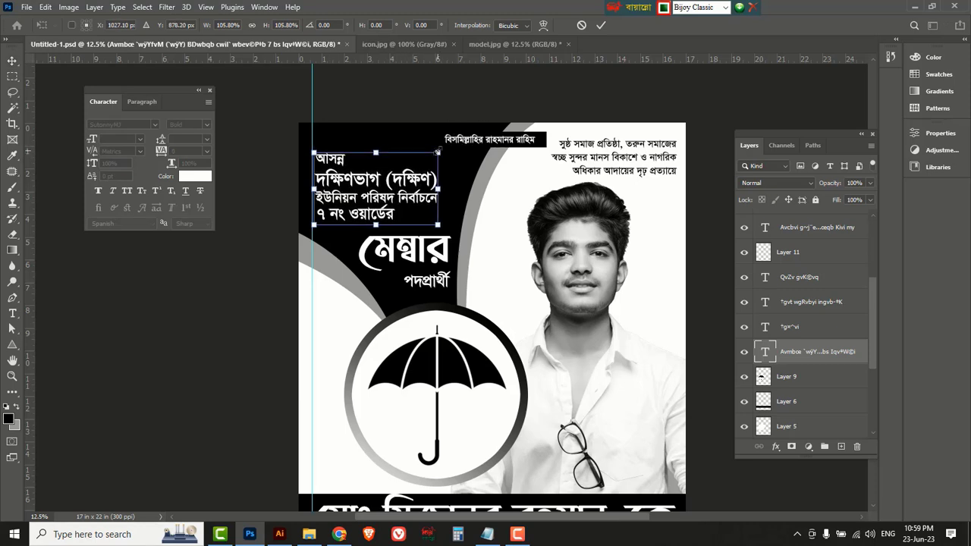
key(Return)
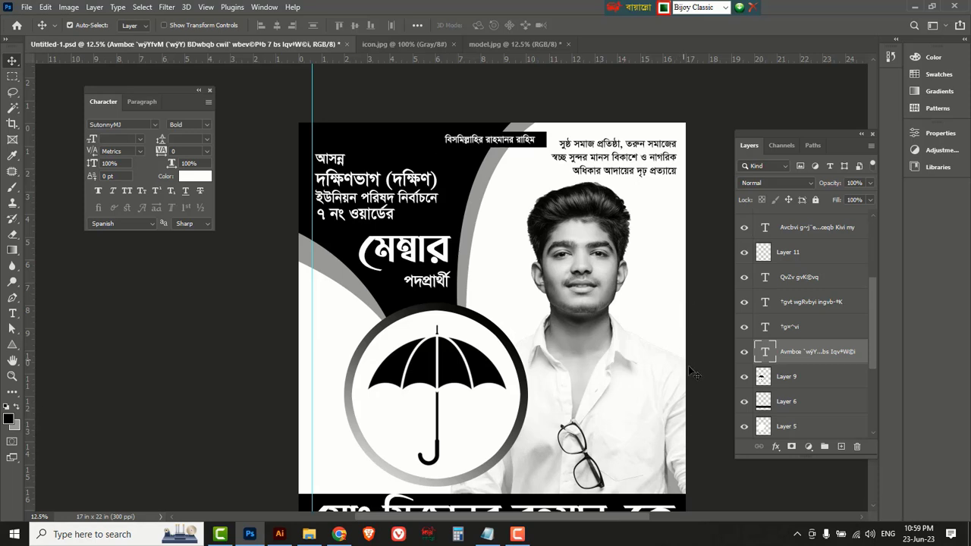
Add a right margin guide and narrow the voting-appeal paragraph to stay inside it.
scroll(714, 377, down, 1)
scroll(713, 374, down, 3)
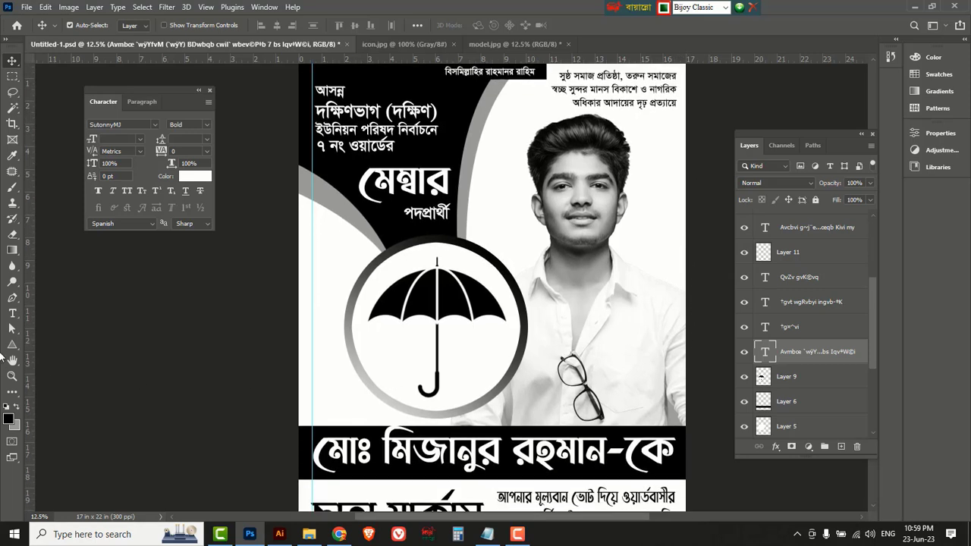
drag(147, 337, 675, 423)
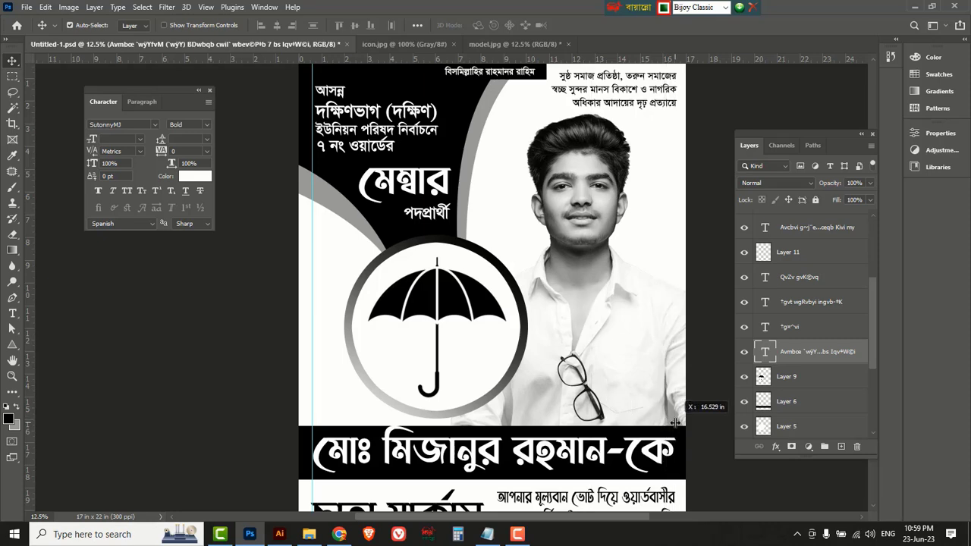
key(ctrl)
scroll(666, 483, up, 2)
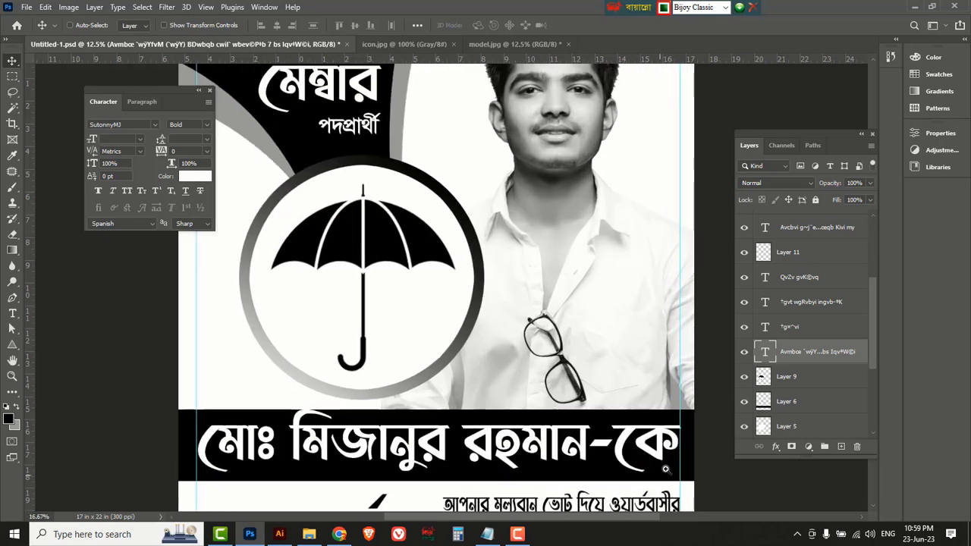
scroll(672, 449, down, 3)
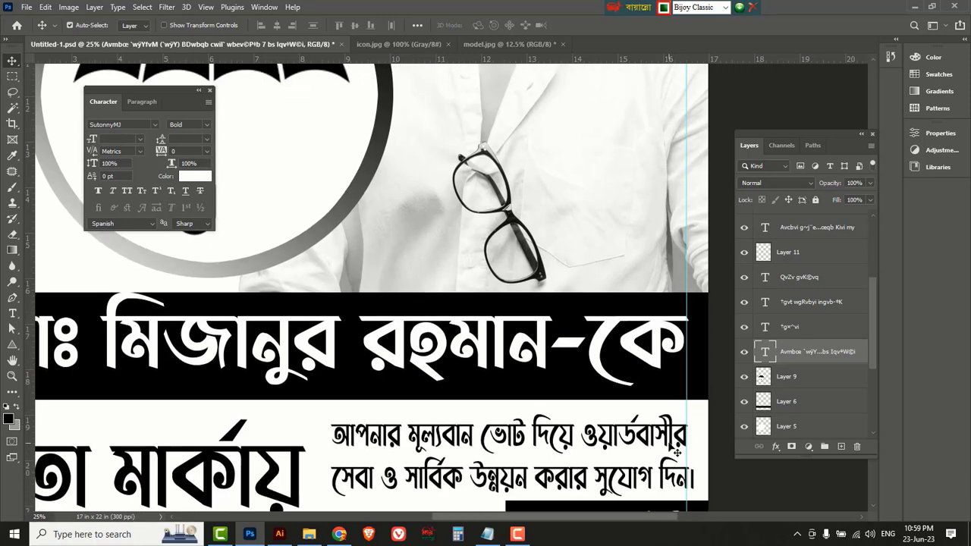
click(647, 477)
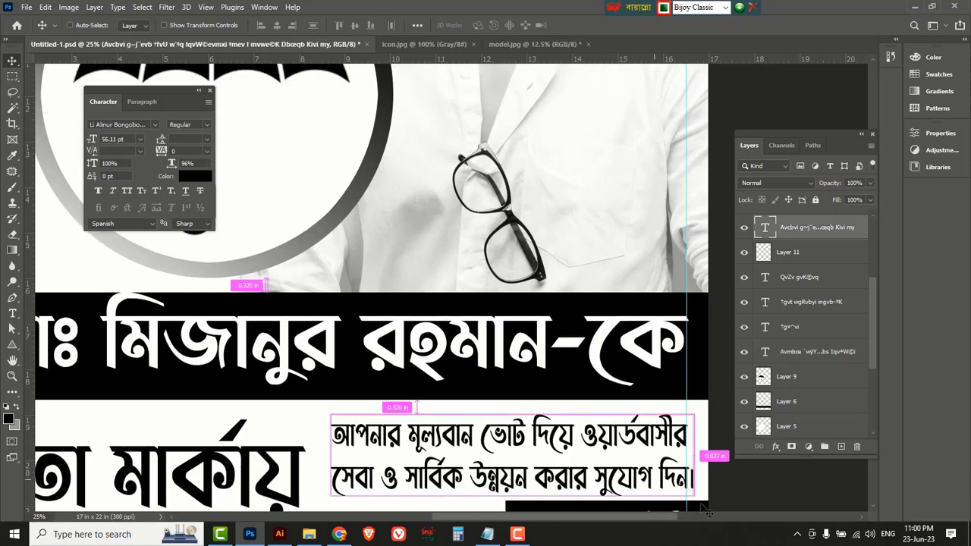
key(ctrl+t)
drag(698, 461, 688, 461)
key(Return)
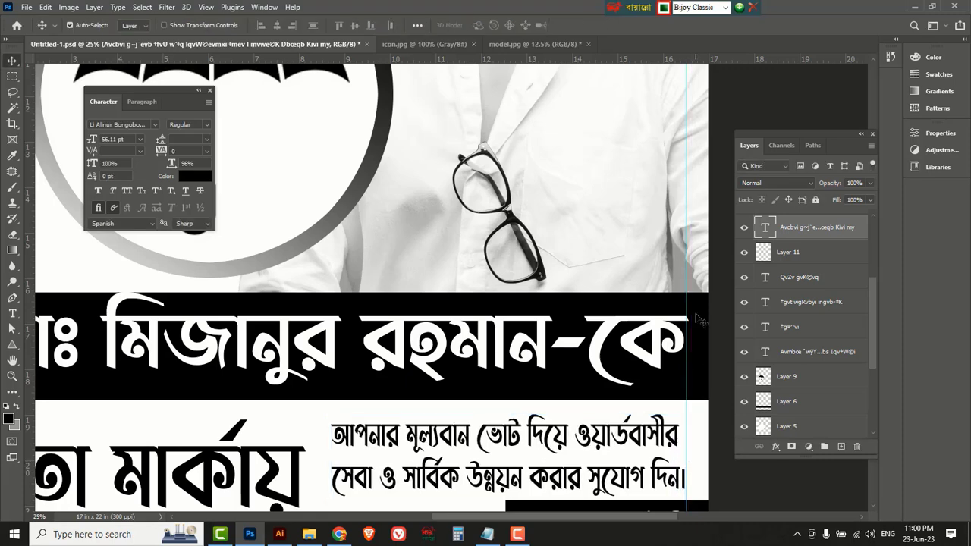
Shrink the top-right three-line slogan to about 98% so it fits inside the right guide.
scroll(651, 206, up, 5)
scroll(647, 202, up, 6)
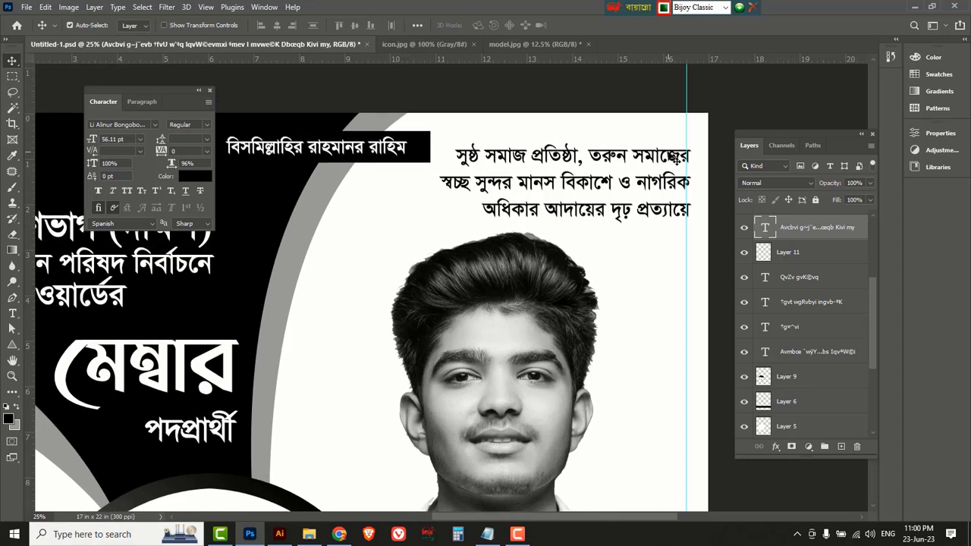
click(676, 158)
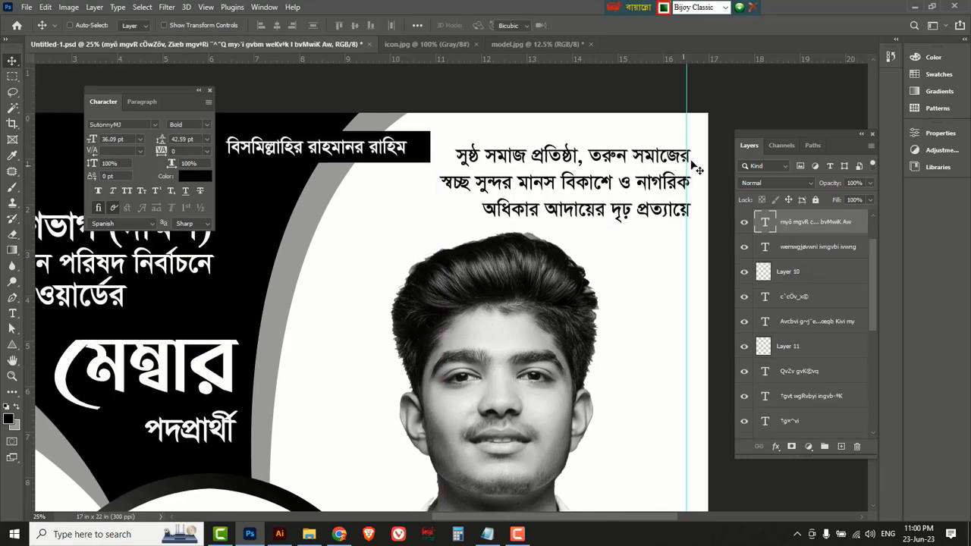
key(ctrl+t)
drag(692, 144, 687, 144)
key(Return)
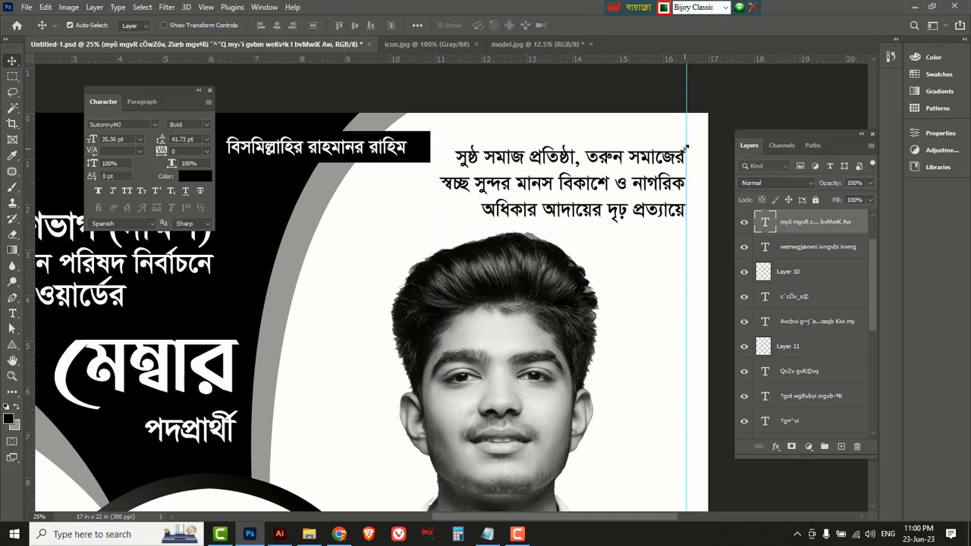
key(ctrl+minus)
key(ctrl+minus)
key(ctrl+minus)
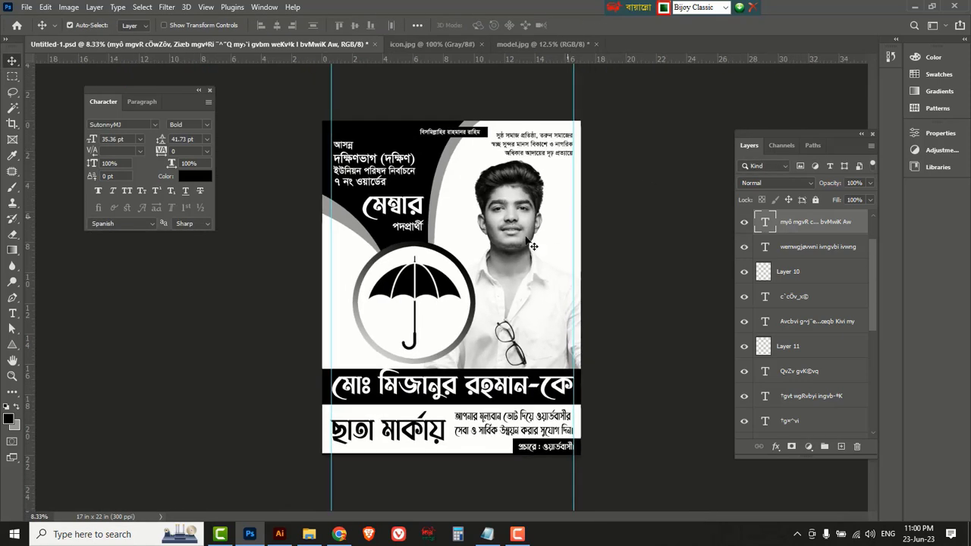
click(246, 287)
Hide guides, save as 'poster design photoshop.psd', then select the pattern artwork in Illustrator's 5348664.ai.
key(ctrl+semicolon)
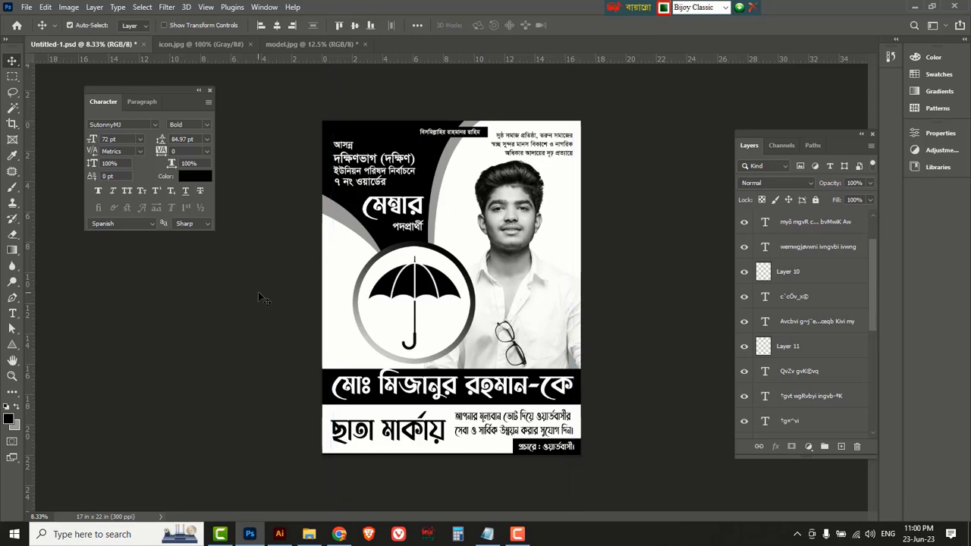
click(29, 10)
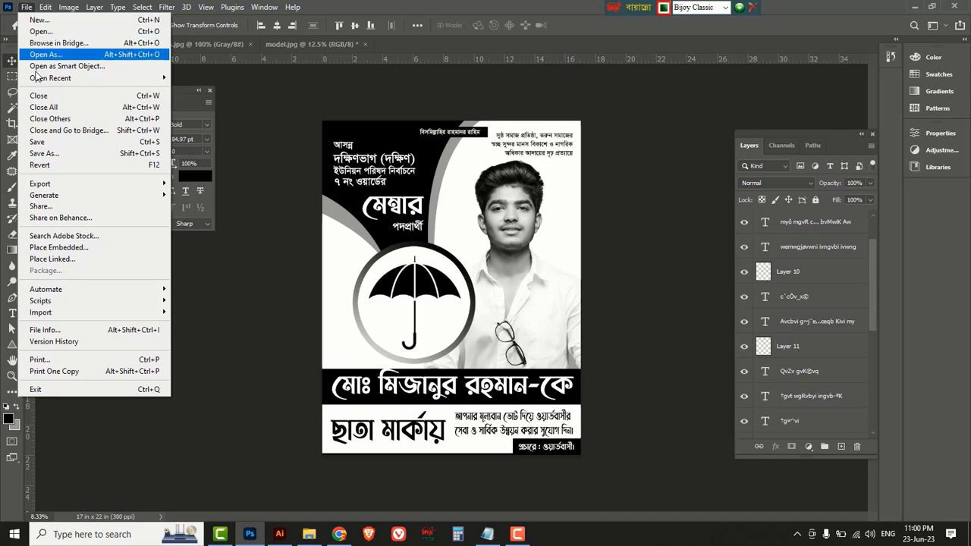
click(46, 155)
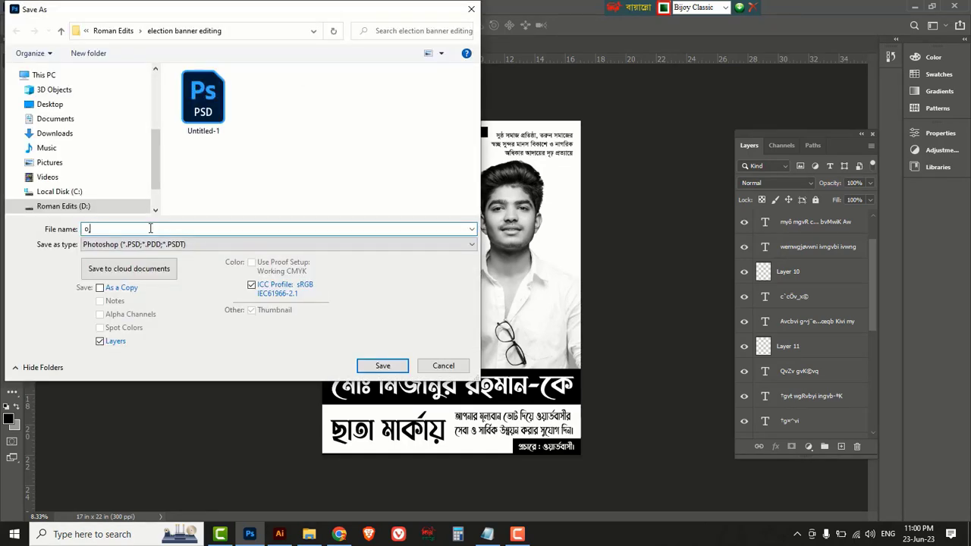
key(BackSpace)
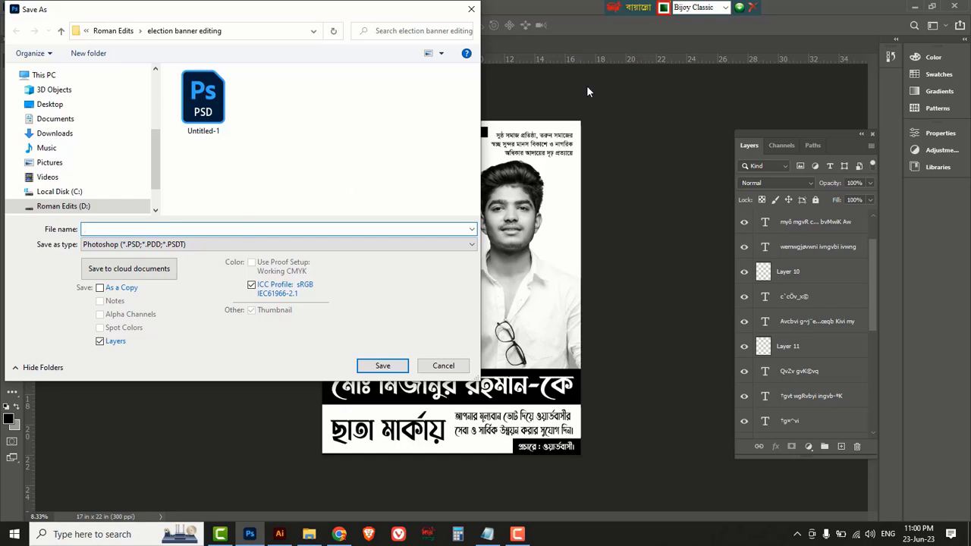
click(725, 8)
click(693, 21)
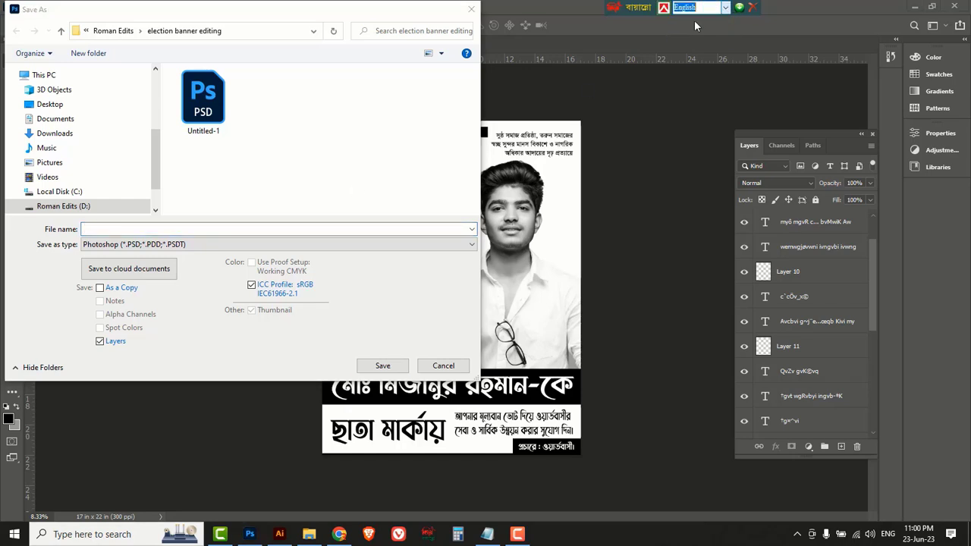
click(168, 228)
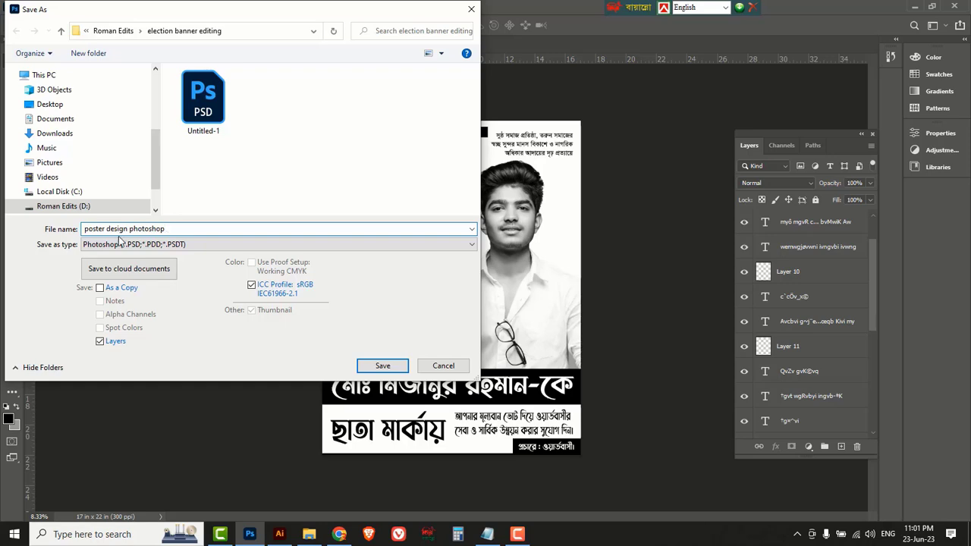
click(386, 369)
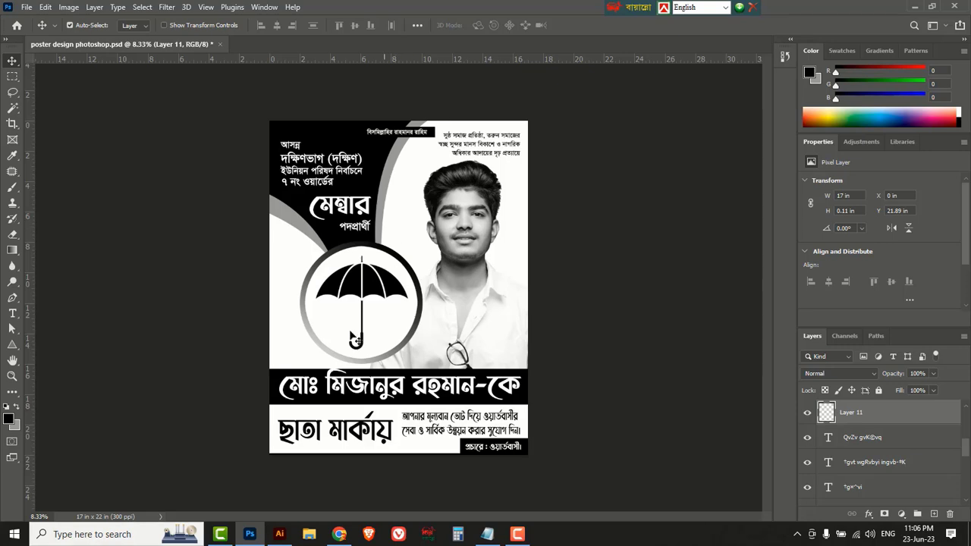
click(279, 534)
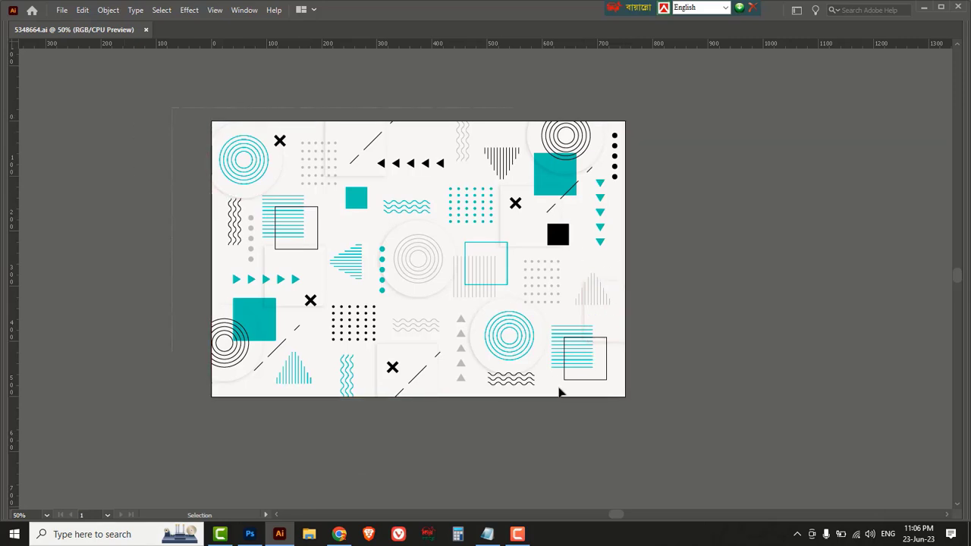
click(423, 306)
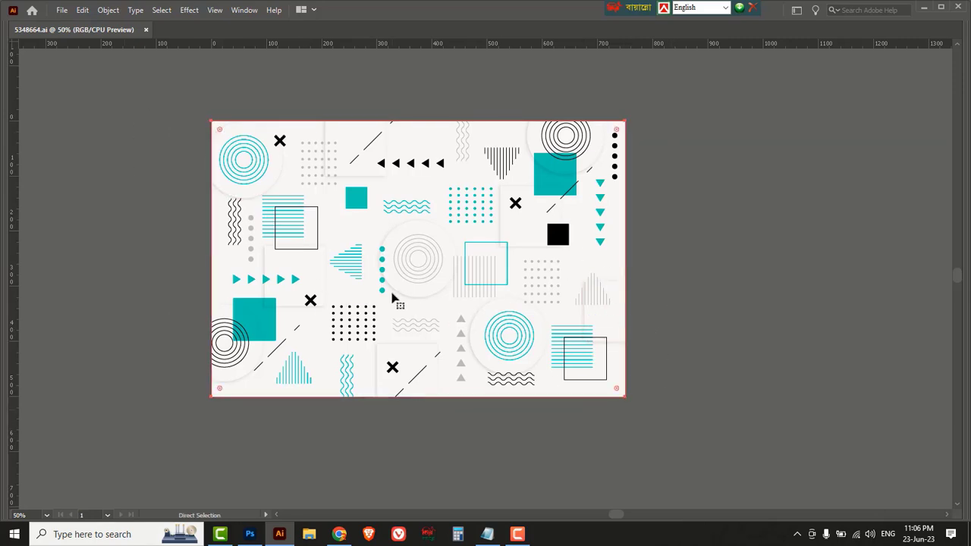
Paste the geometric pattern as pixels on Layer 12, rotate it 90° clockwise and scale it to about 259% to cover the poster.
click(250, 535)
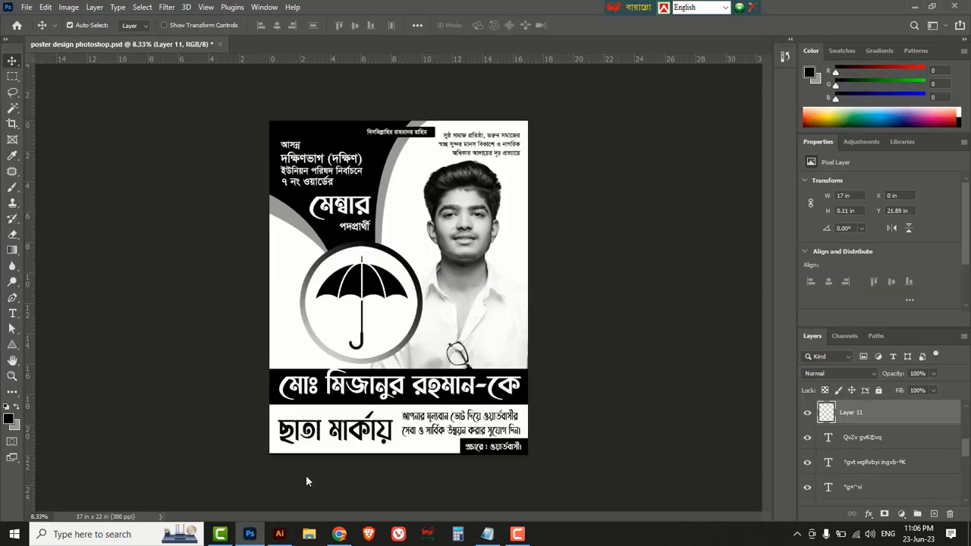
key(ctrl+v)
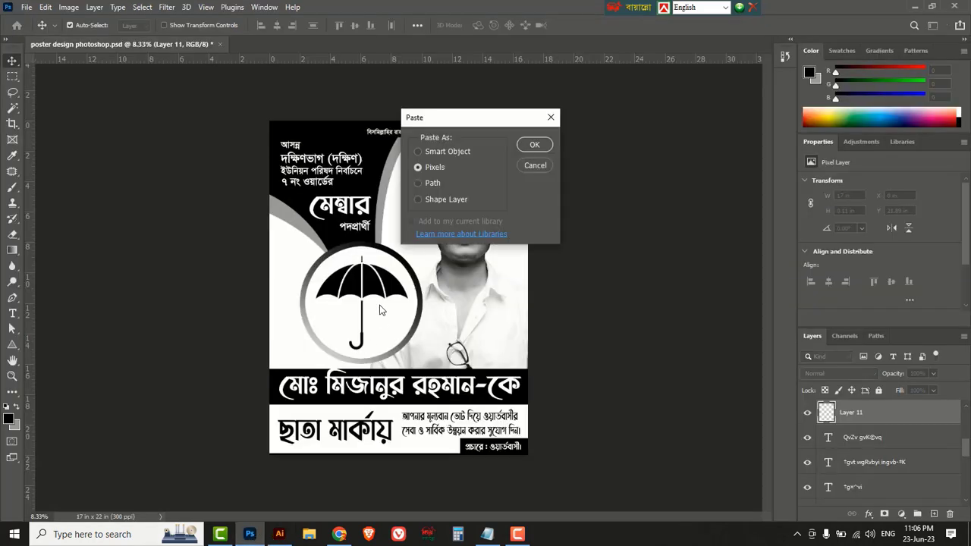
click(531, 145)
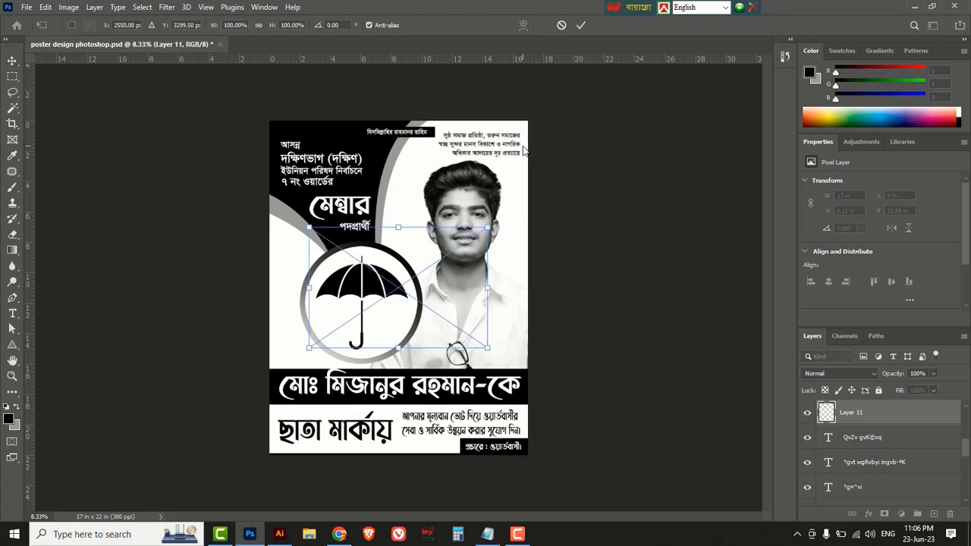
right_click(431, 262)
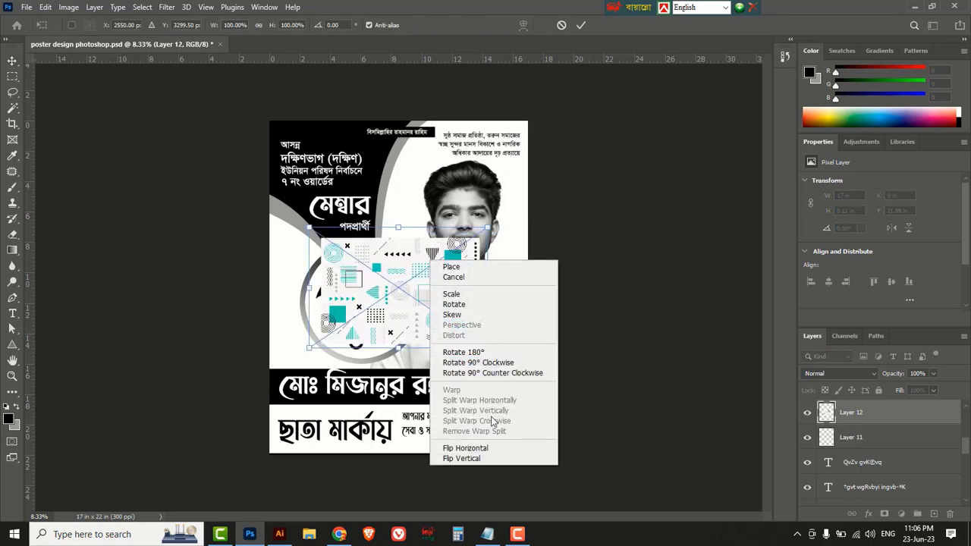
click(478, 363)
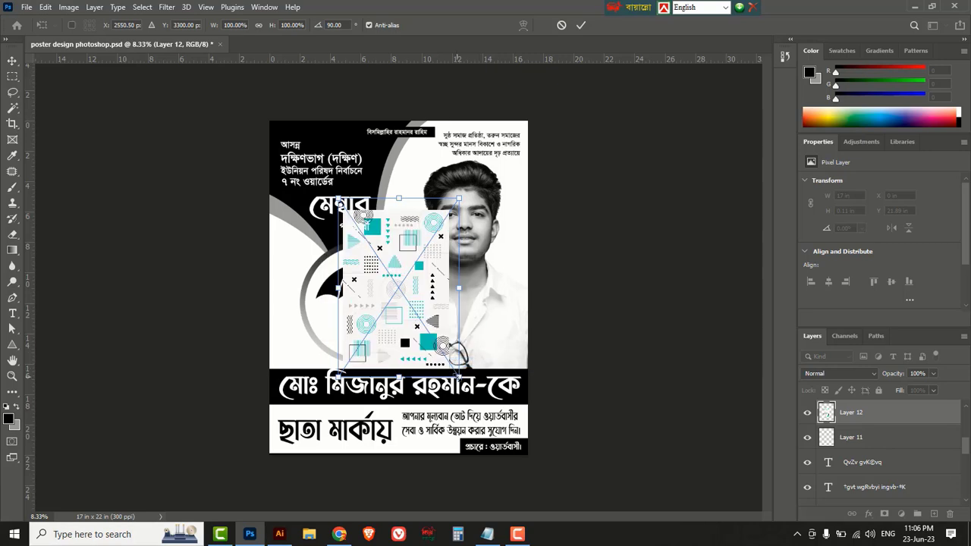
drag(457, 376, 564, 487)
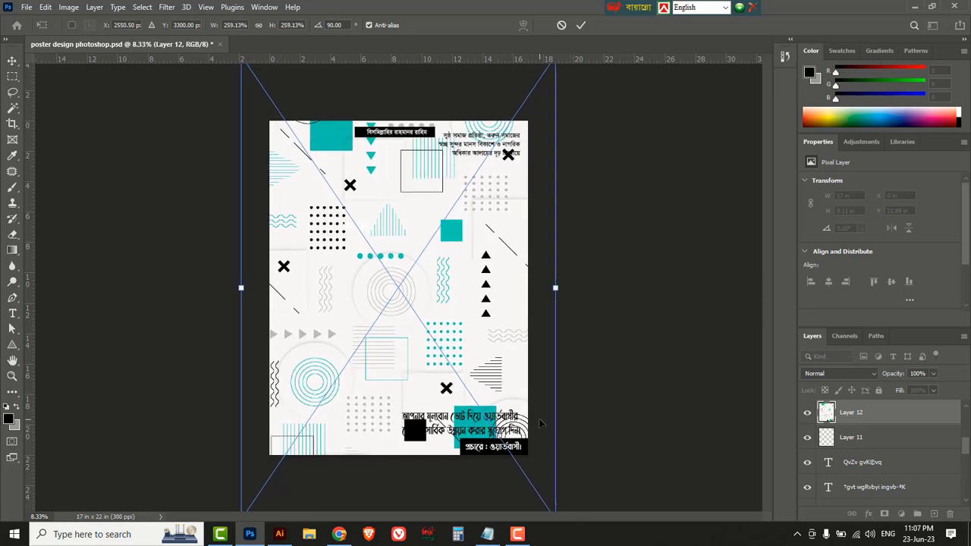
key(Return)
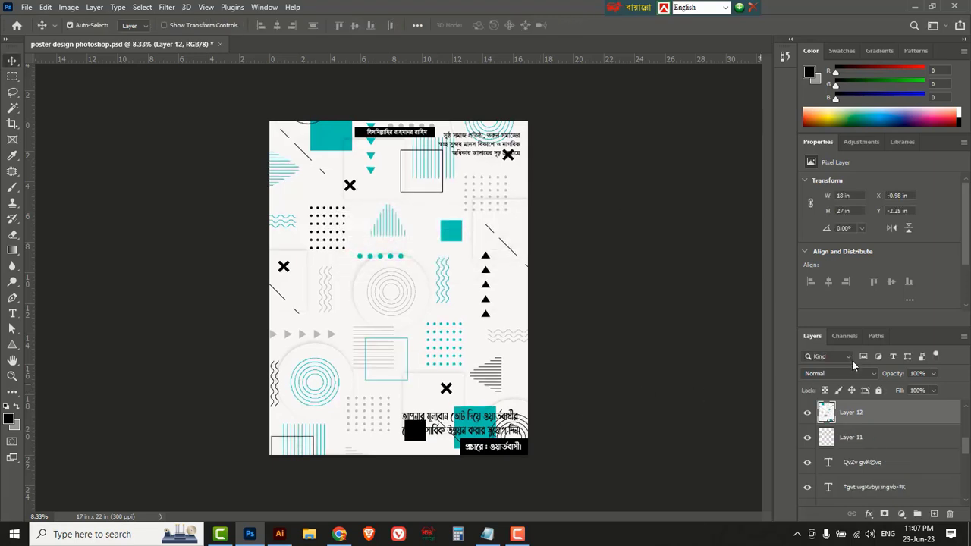
Move the Layer 12 pattern down so it sits directly above the Background layer.
drag(879, 334, 666, 142)
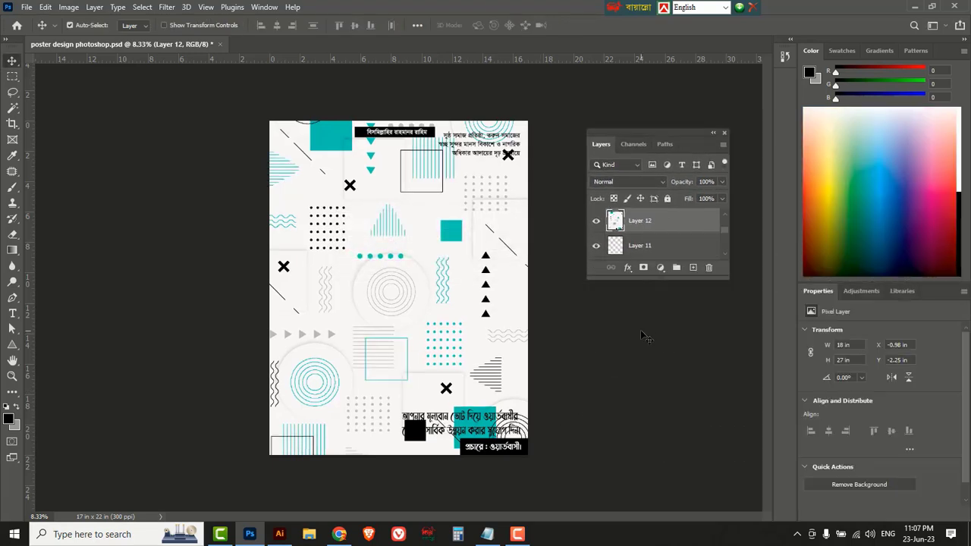
drag(641, 280, 640, 478)
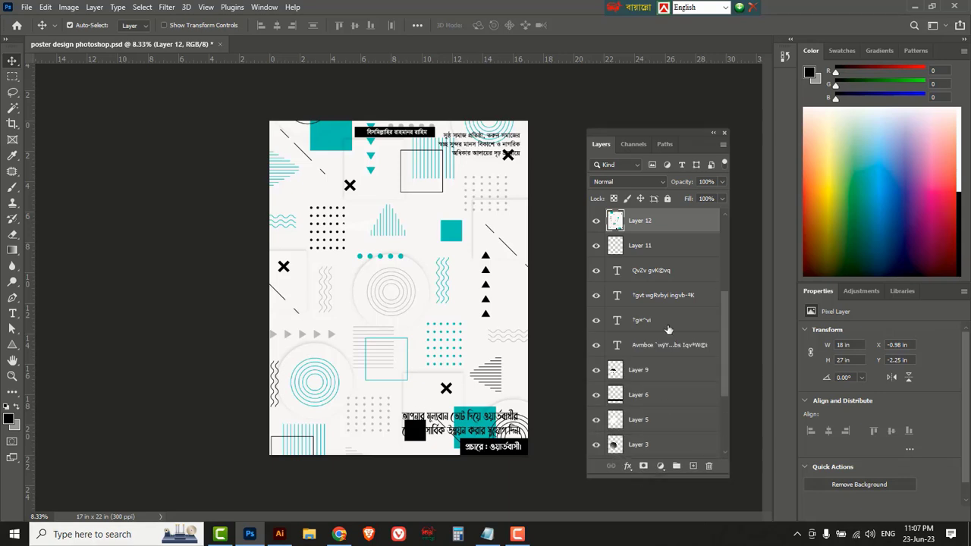
drag(680, 221, 695, 446)
drag(687, 348, 692, 445)
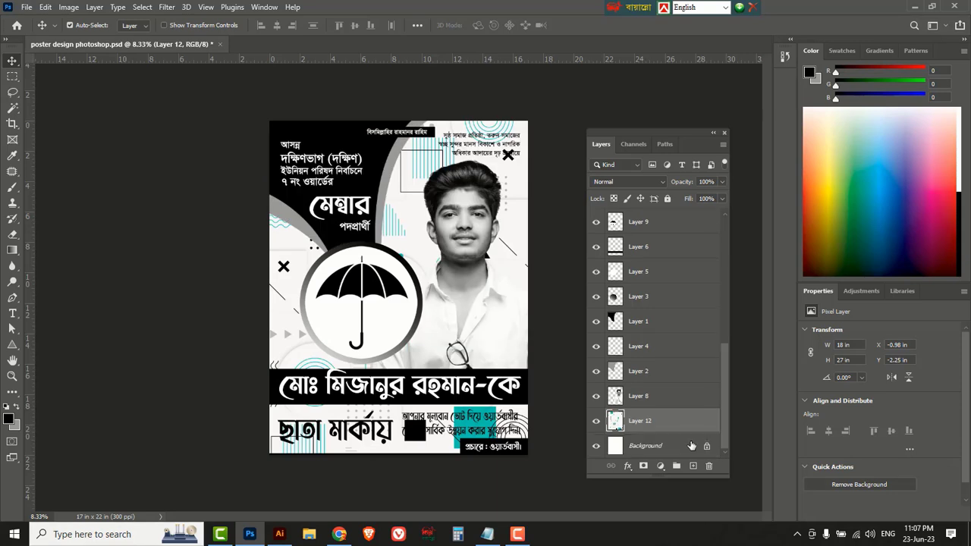
click(596, 423)
click(596, 423)
Desaturate the pattern layer to grey and set its opacity to 14%.
key(ctrl)
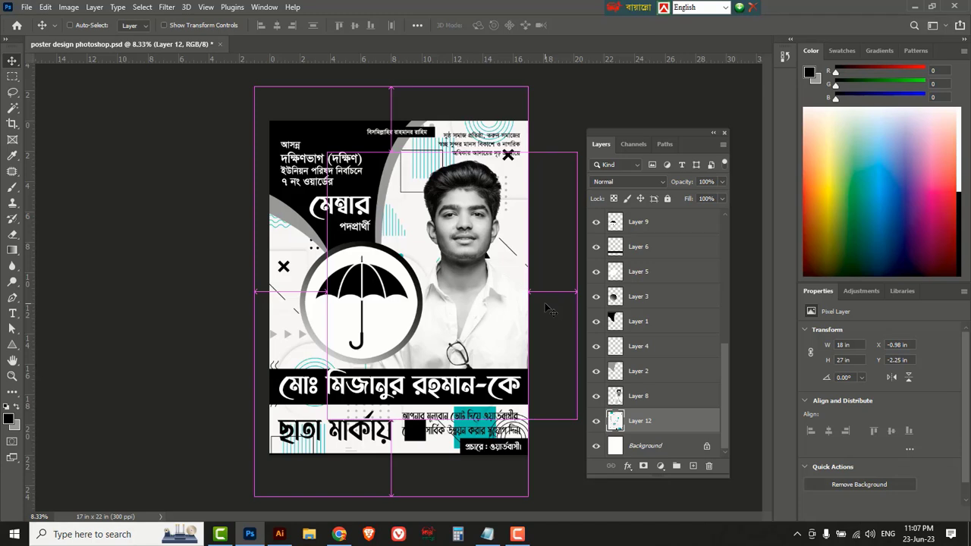
key(ctrl+shift+u)
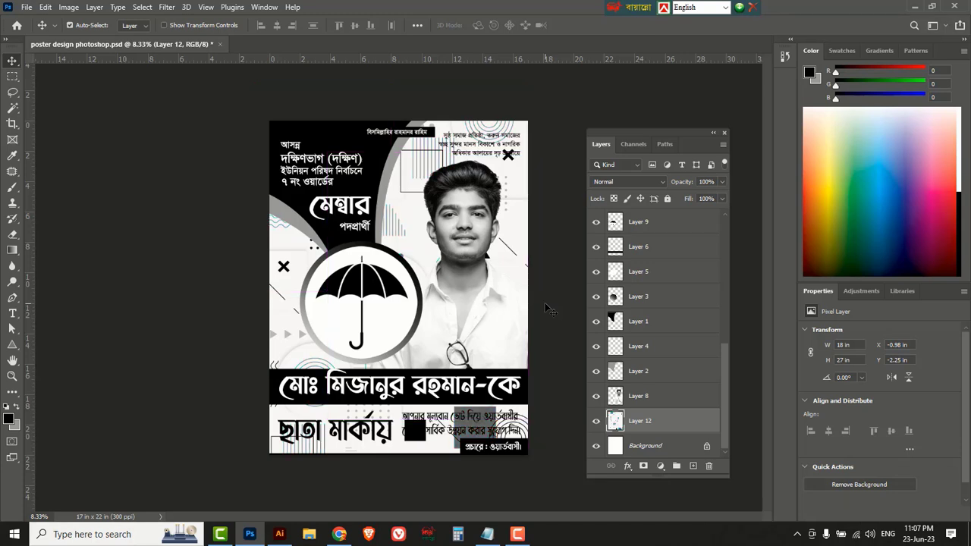
click(722, 183)
drag(676, 200, 674, 199)
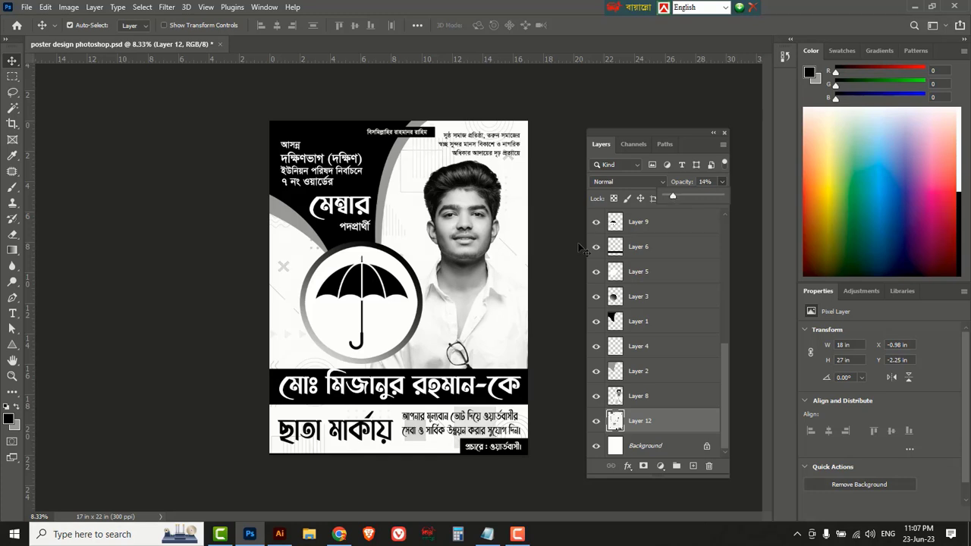
key(ctrl+t)
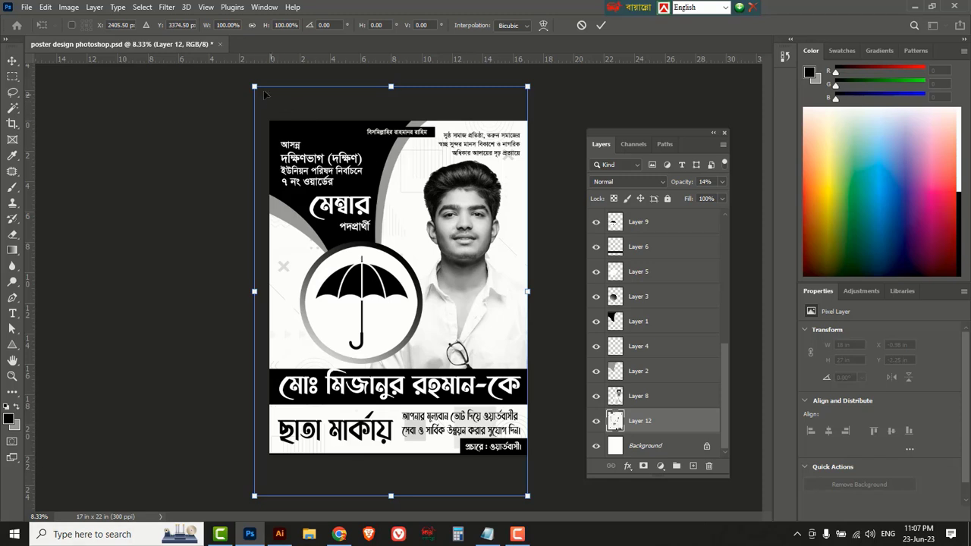
Shrink the pattern to about 17.22 × 25.83 in and reduce its opacity to 10%.
drag(256, 88, 271, 101)
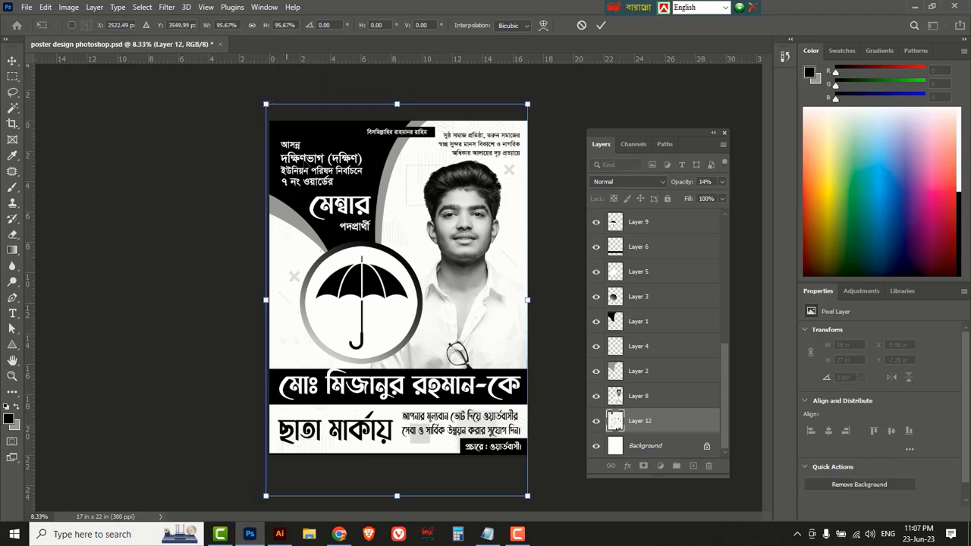
click(599, 26)
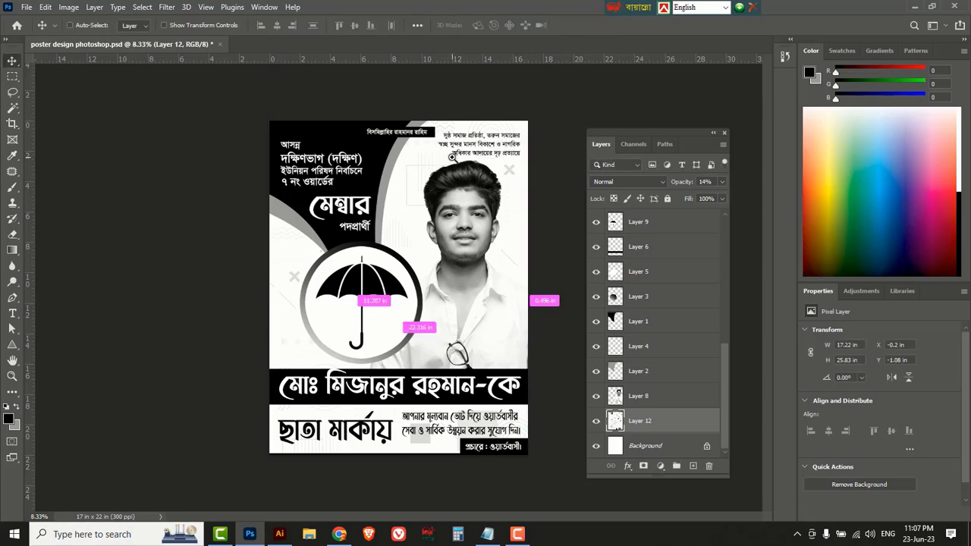
ctrl+click(452, 157)
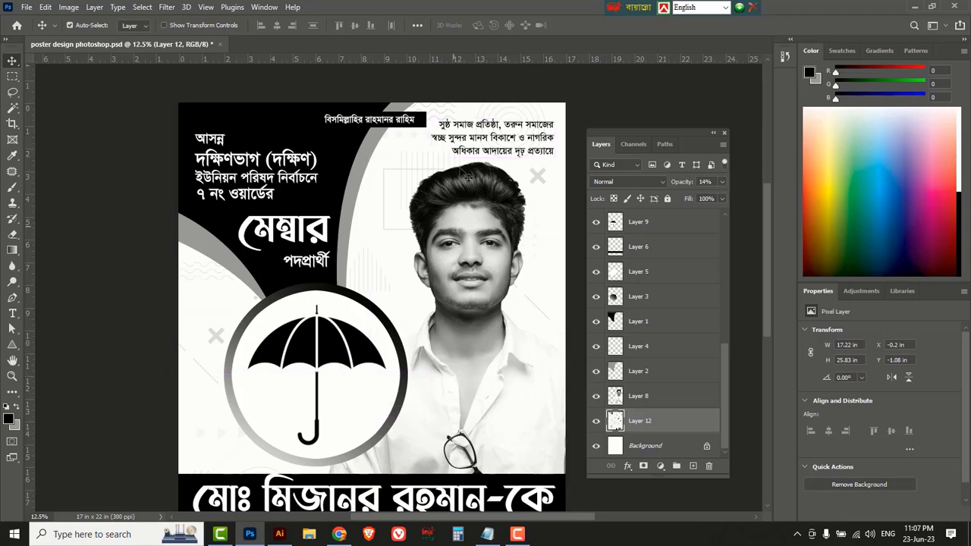
ctrl+click(461, 140)
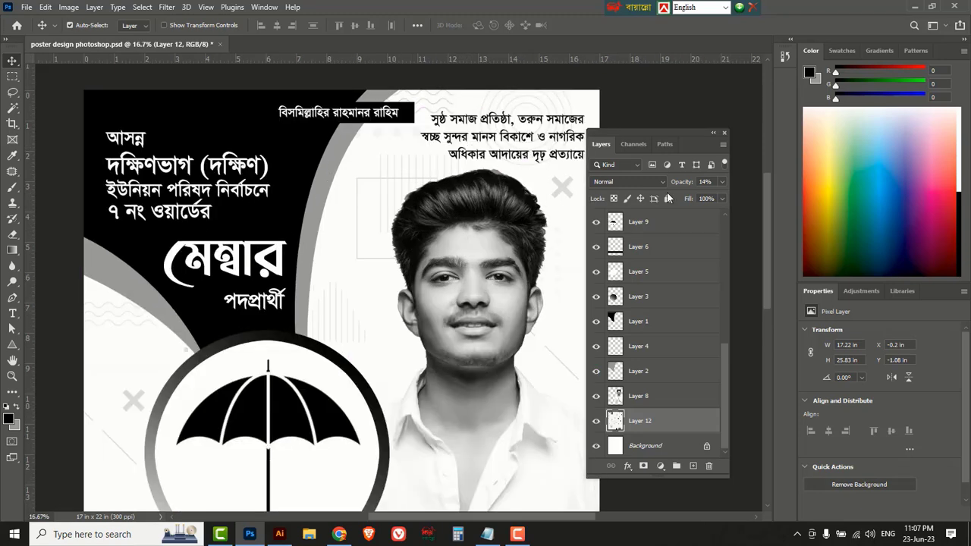
click(721, 182)
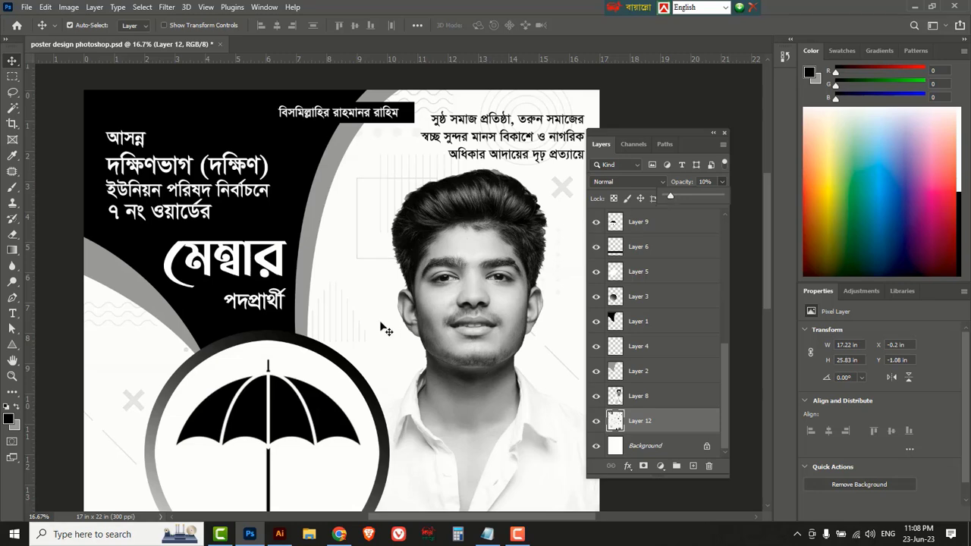
key(Tab)
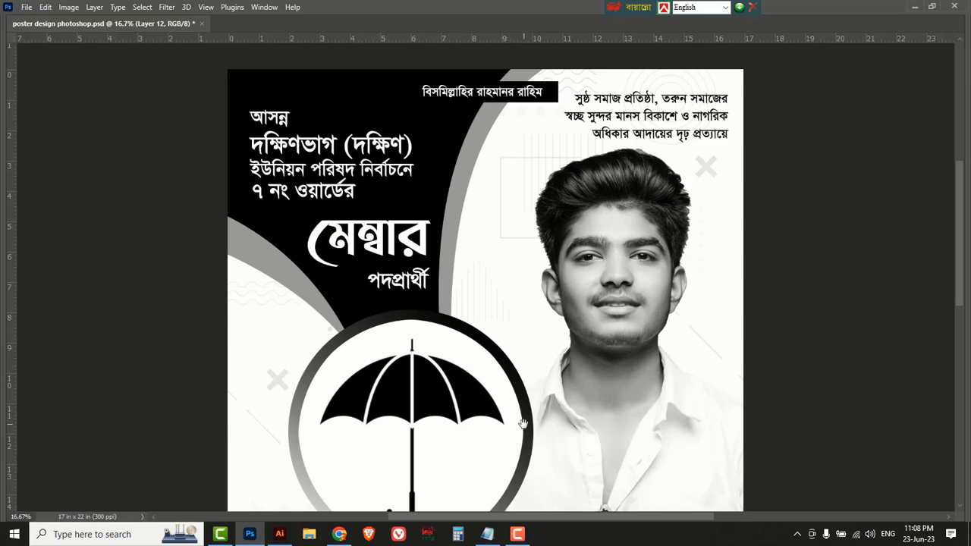
drag(562, 415, 505, 416)
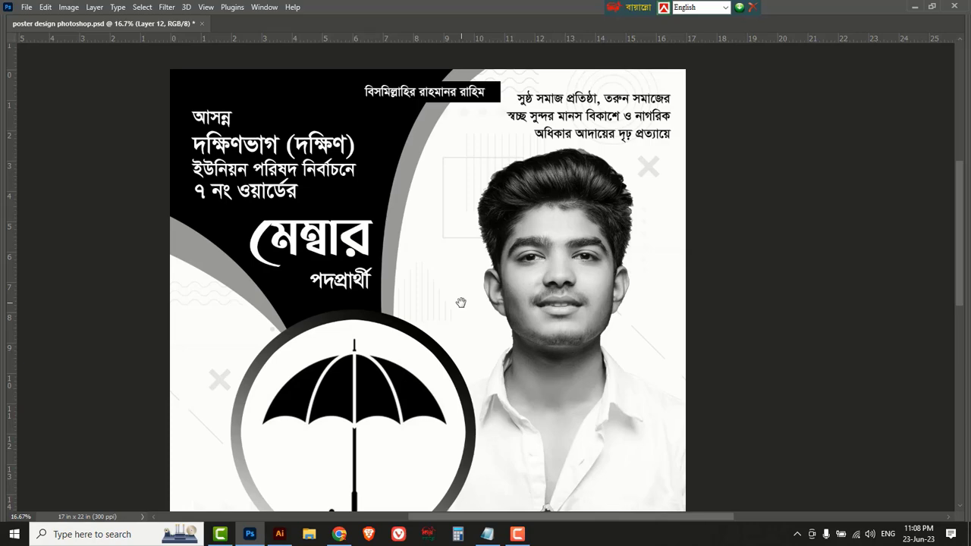
scroll(478, 326, down, 5)
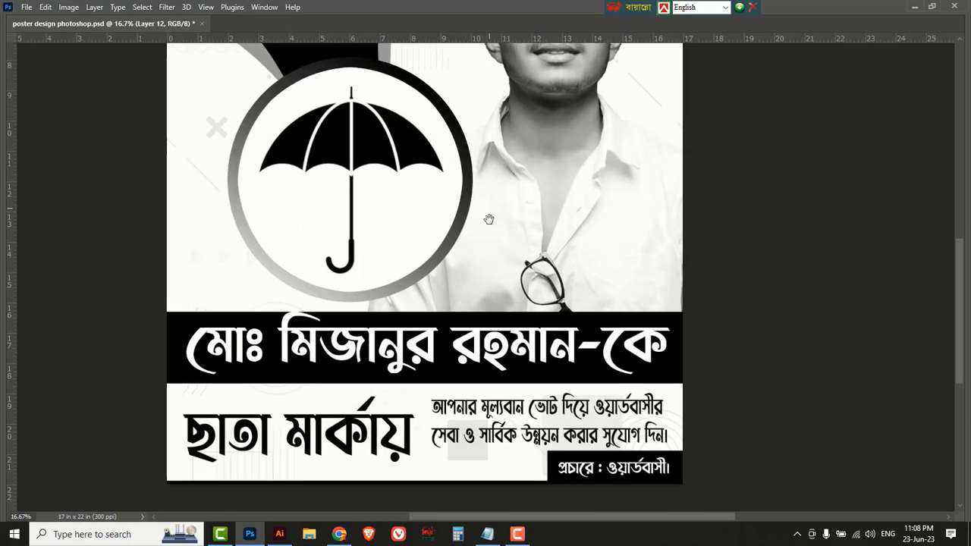
scroll(489, 220, up, 6)
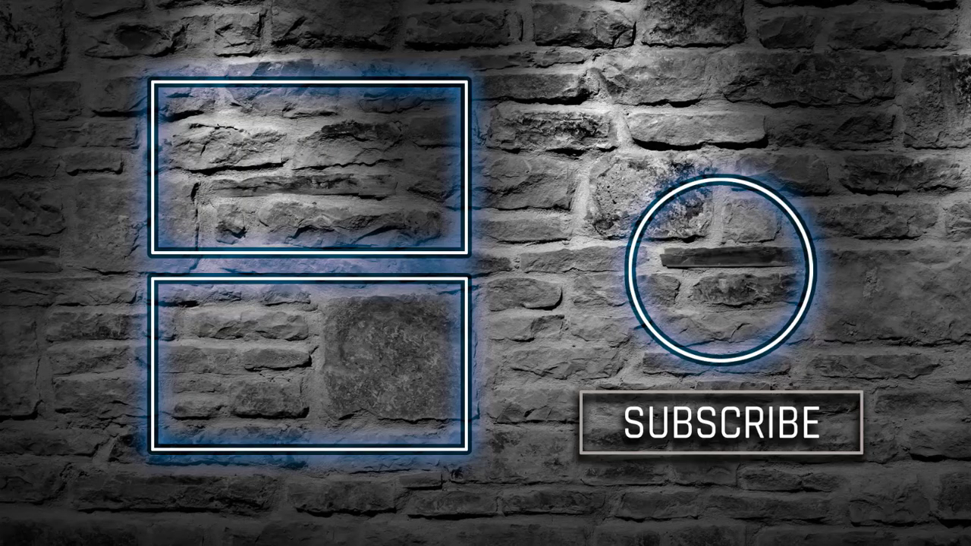